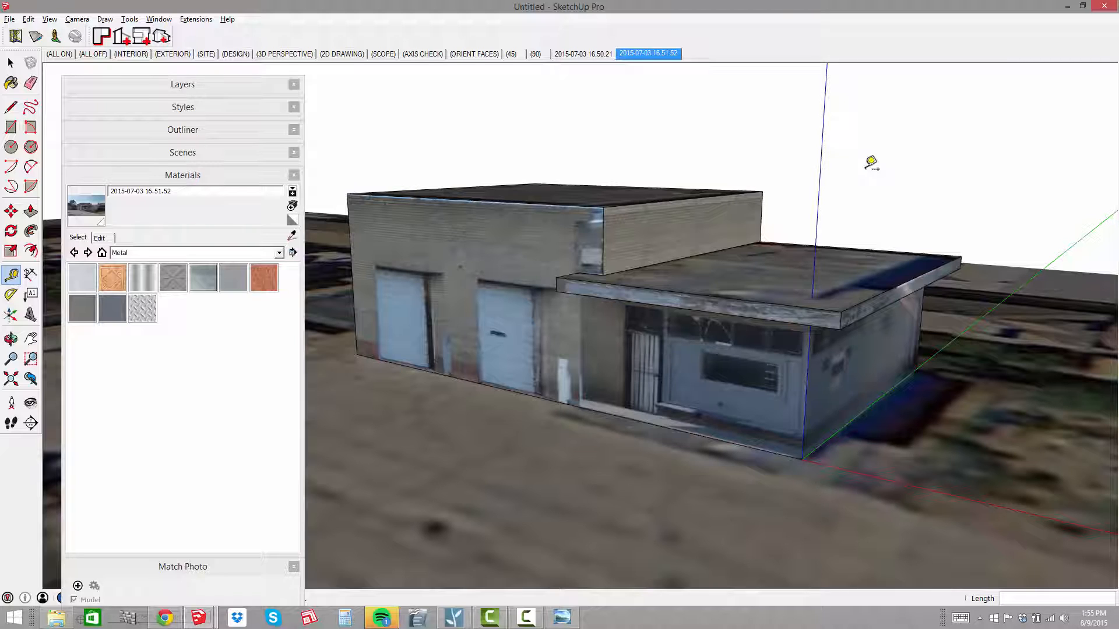
Inspect the photo-textured building from the storefront around to the trailer-side window wall
{"action": "middle_click_drag", "start_coordinate": [577, 378], "coordinate": [960, 347]}
{"action": "middle_click_drag", "start_coordinate": [699, 350], "coordinate": [1002, 332], "text": "shift"}
{"action": "middle_click_drag", "start_coordinate": [641, 277], "coordinate": [909, 283]}
{"action": "middle_click_drag", "start_coordinate": [693, 274], "coordinate": [716, 272]}
{"action": "middle_click_drag", "start_coordinate": [716, 273], "coordinate": [609, 246], "text": "shift"}
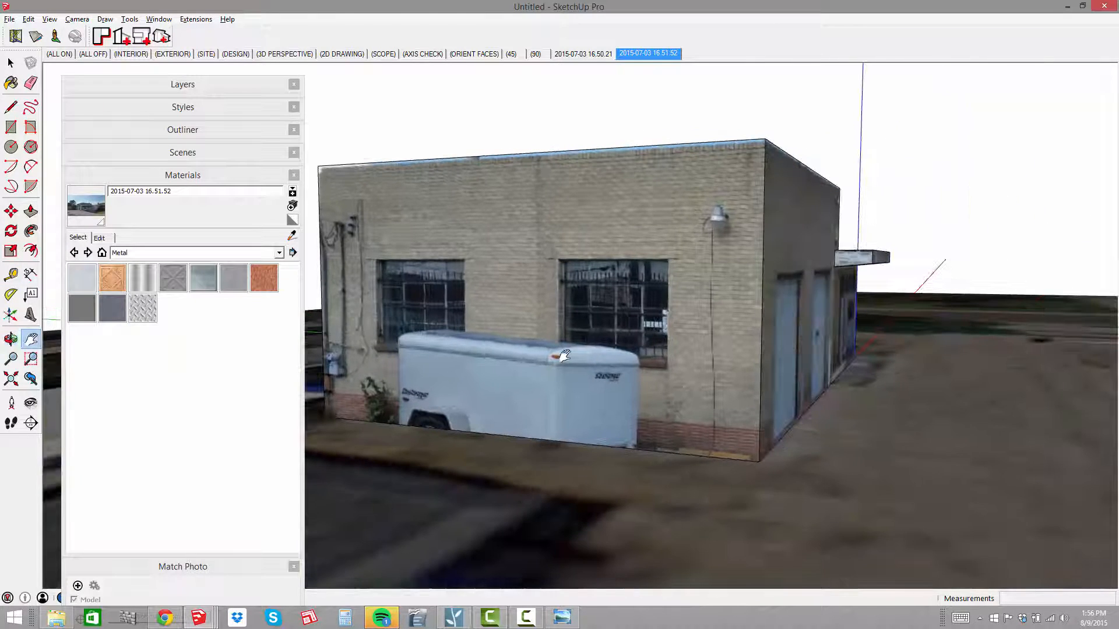
{"action": "middle_click_drag", "start_coordinate": [544, 270], "coordinate": [514, 344]}
{"action": "middle_click_drag", "start_coordinate": [706, 339], "coordinate": [568, 319], "text": "shift"}
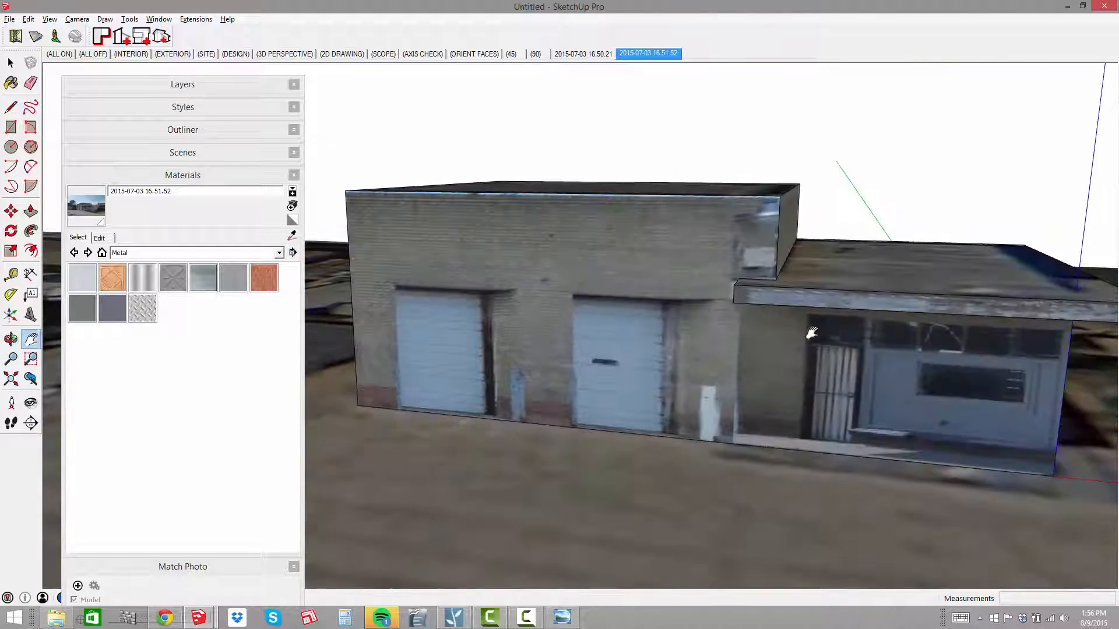
{"action": "middle_click_drag", "start_coordinate": [812, 333], "coordinate": [714, 319], "text": "shift"}
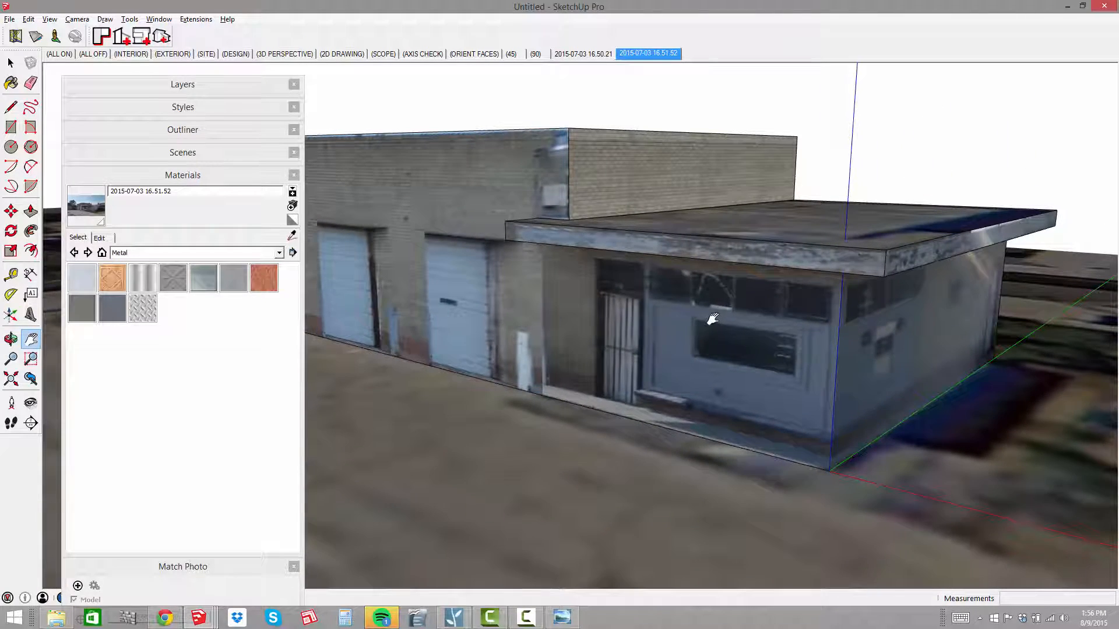
{"action": "middle_click_drag", "start_coordinate": [779, 367], "coordinate": [723, 351]}
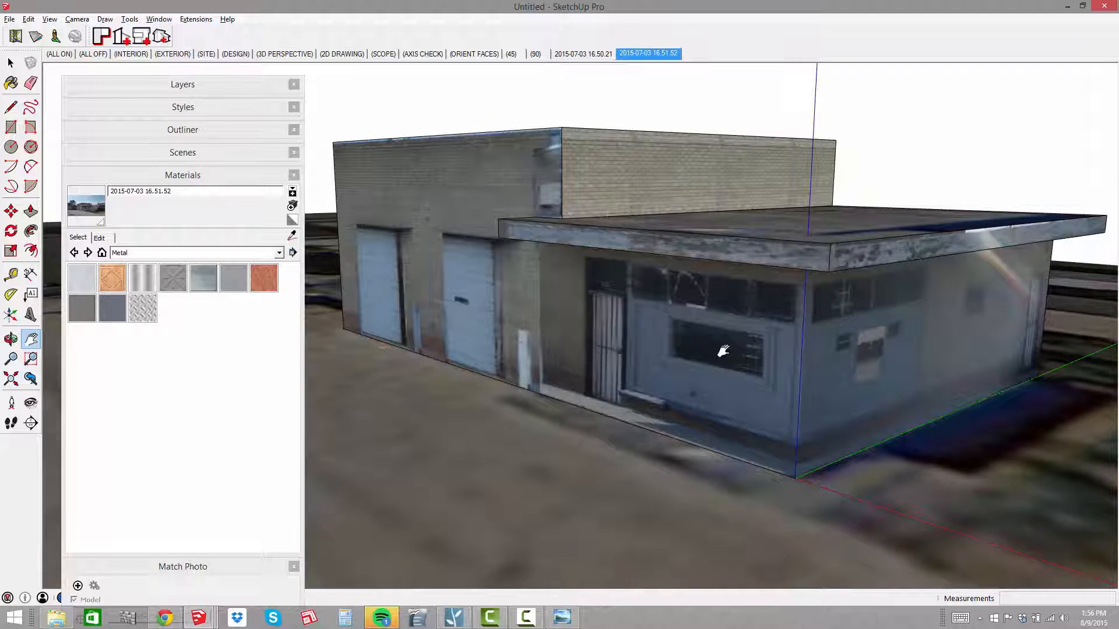
{"action": "middle_click_drag", "start_coordinate": [674, 346], "coordinate": [709, 372]}
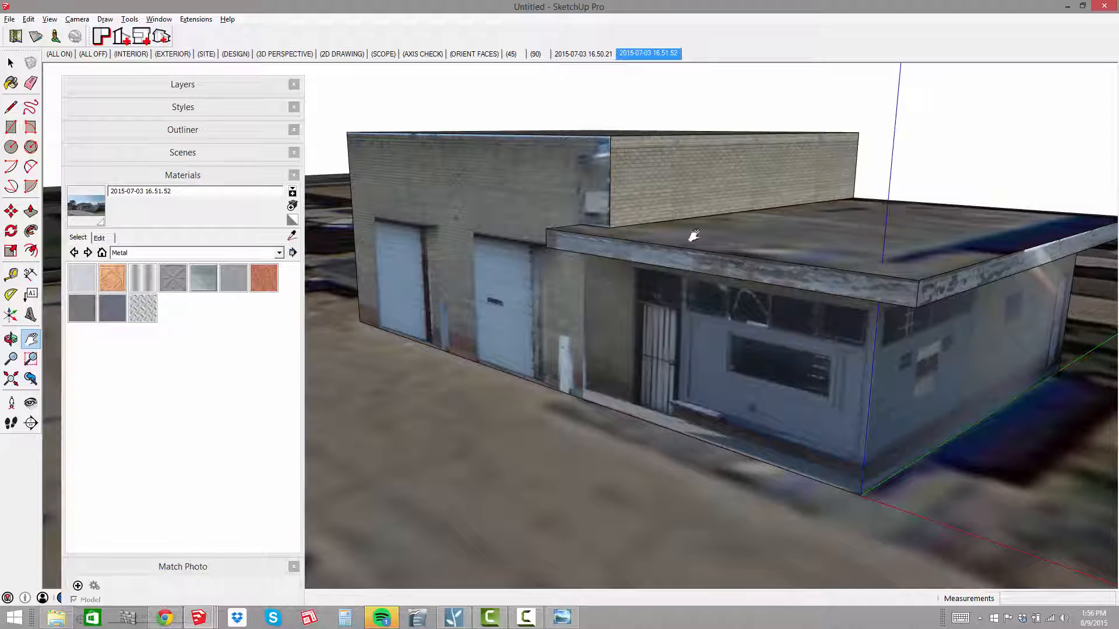
{"action": "middle_click_drag", "start_coordinate": [694, 235], "coordinate": [788, 200]}
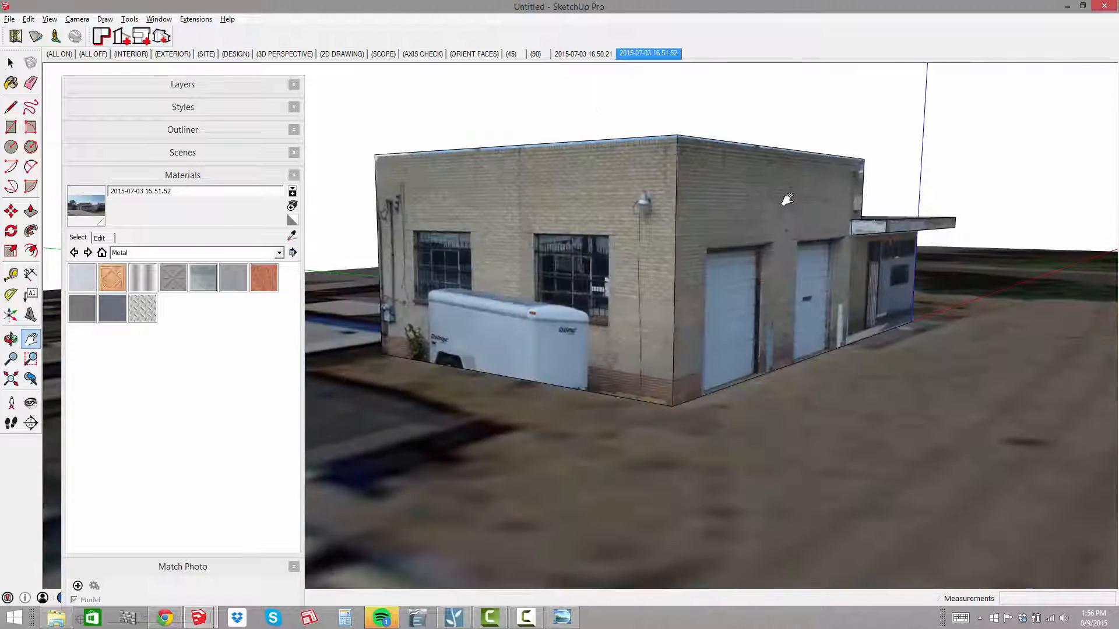
Examine the windows on the trailer-side wall and the garage doors on the front wall up close
{"action": "scroll", "coordinate": [787, 199], "scroll_direction": "up", "scroll_amount": 2}
{"action": "middle_click_drag", "start_coordinate": [604, 236], "coordinate": [729, 185]}
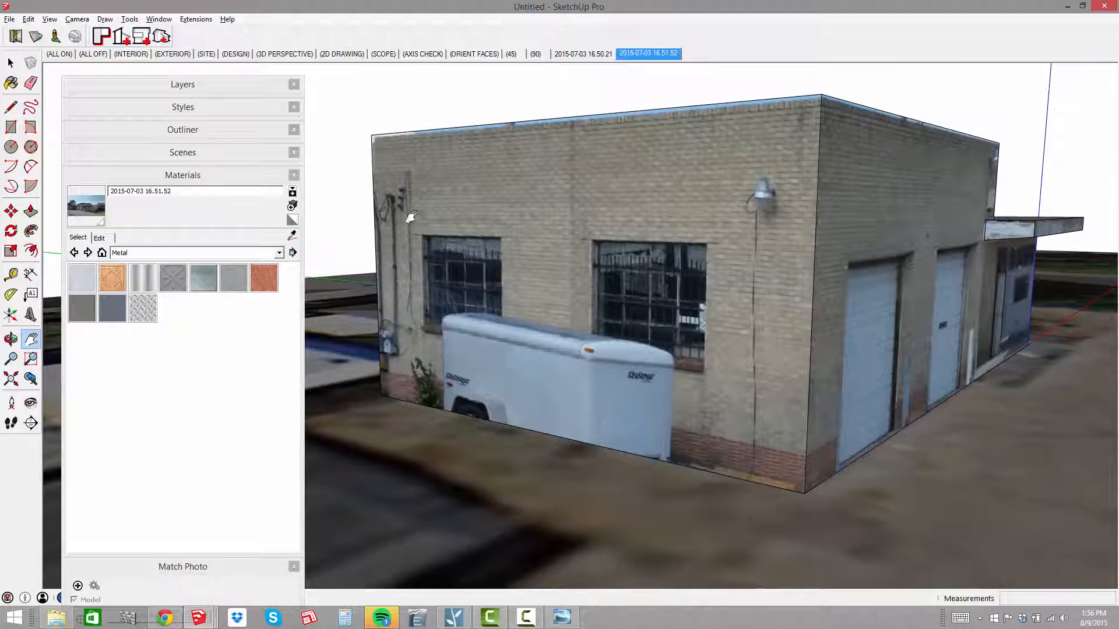
{"action": "left_click_drag", "start_coordinate": [624, 405], "coordinate": [629, 356]}
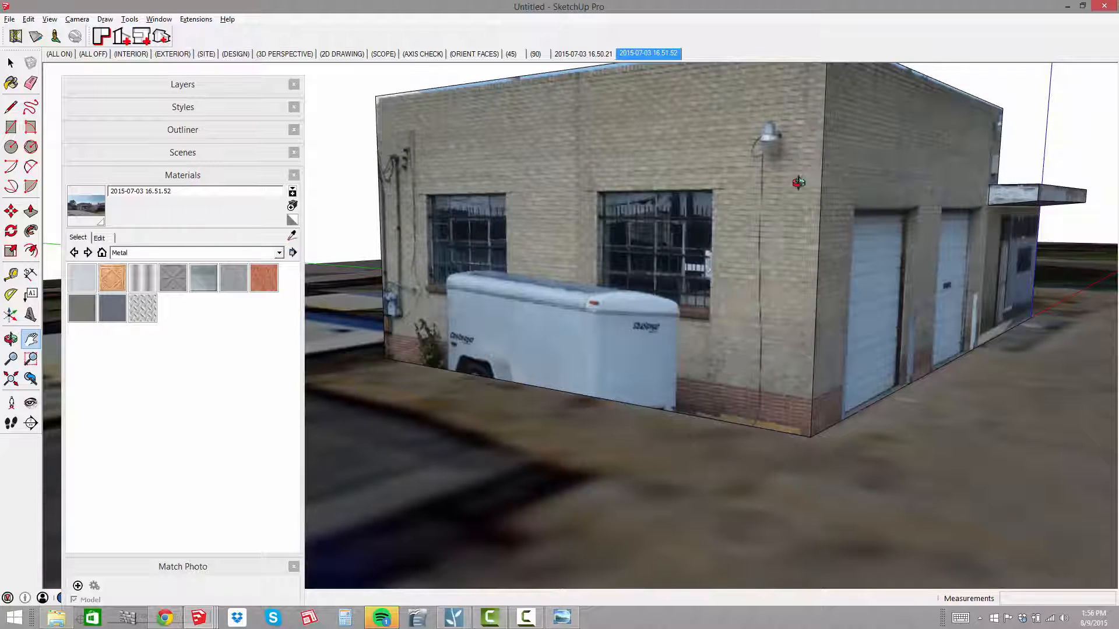
{"action": "middle_click_drag", "start_coordinate": [799, 182], "coordinate": [683, 182]}
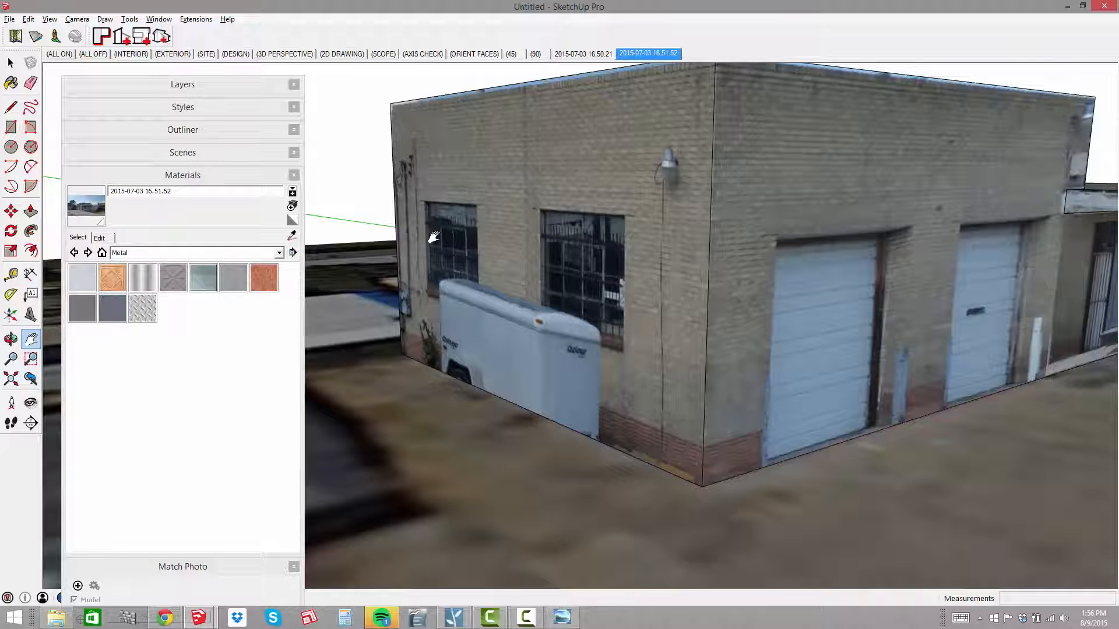
{"action": "middle_click_drag", "start_coordinate": [434, 237], "coordinate": [605, 201]}
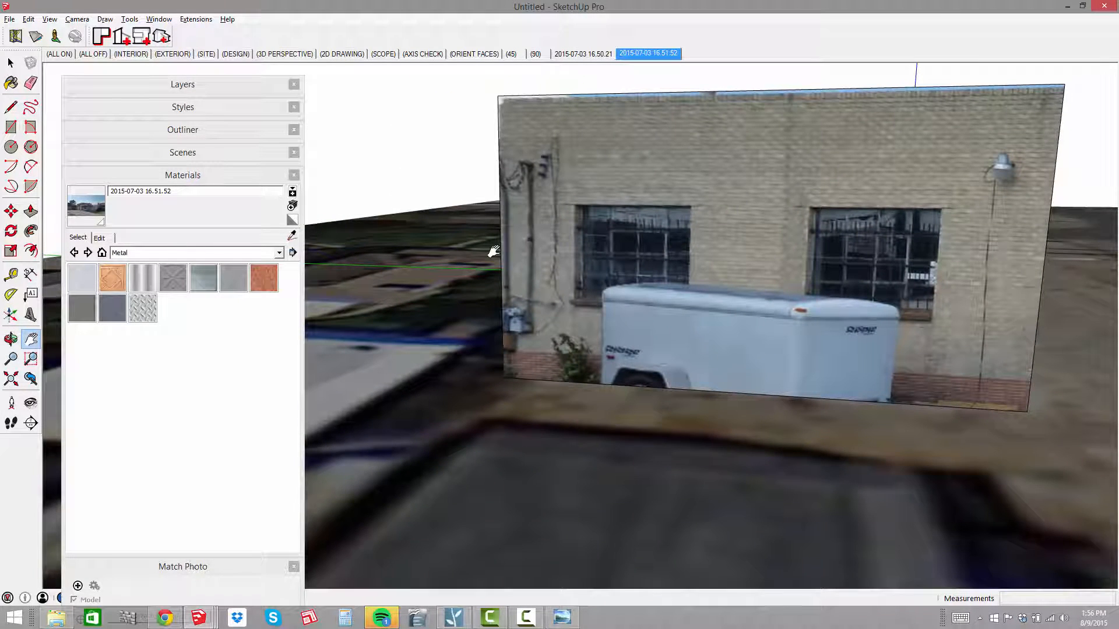
{"action": "middle_click_drag", "start_coordinate": [658, 231], "coordinate": [736, 247]}
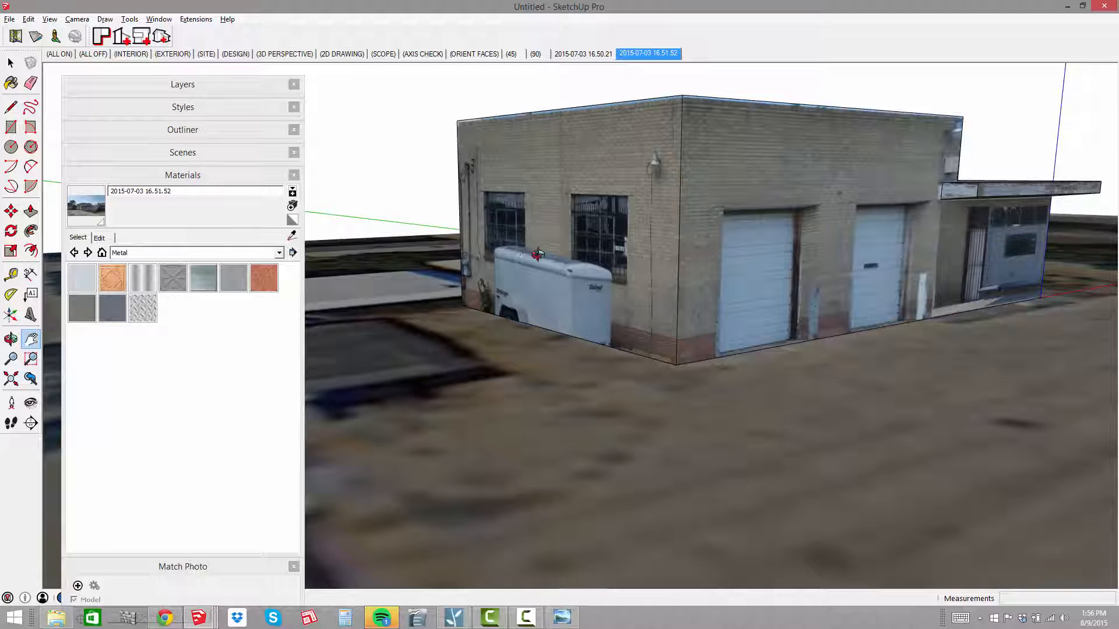
{"action": "middle_click_drag", "start_coordinate": [537, 254], "coordinate": [746, 259]}
{"action": "scroll", "coordinate": [746, 259], "scroll_direction": "up", "scroll_amount": 3}
{"action": "middle_click_drag", "start_coordinate": [727, 352], "coordinate": [617, 304]}
{"action": "scroll", "coordinate": [545, 199], "scroll_direction": "up", "scroll_amount": 2}
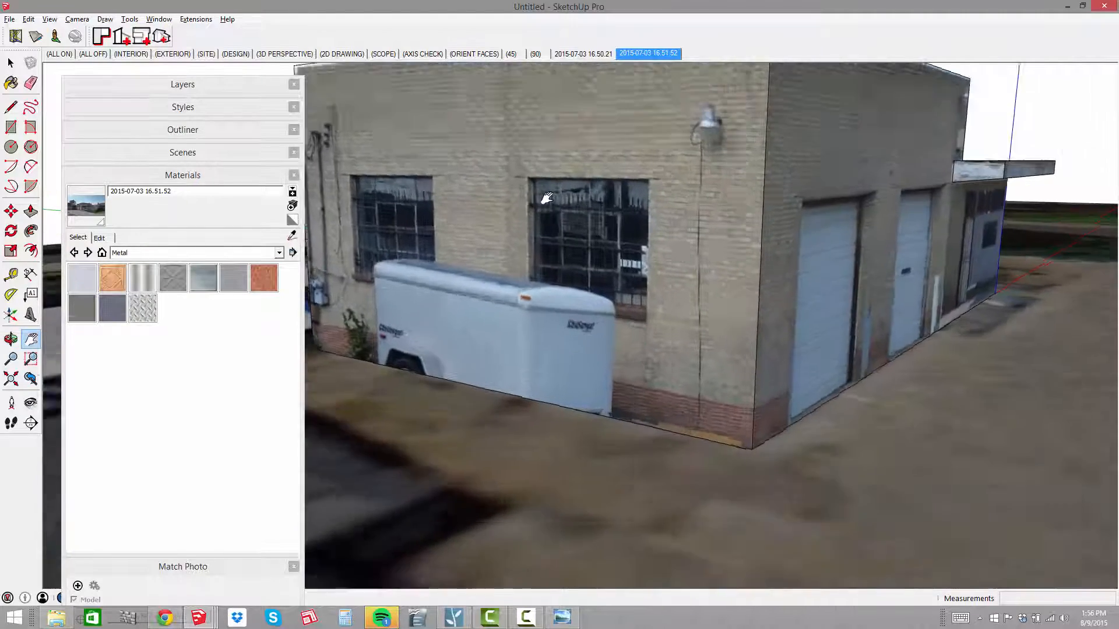
{"action": "key", "text": "r"}
{"action": "scroll", "coordinate": [548, 228], "scroll_direction": "up", "scroll_amount": 5}
{"action": "scroll", "coordinate": [513, 139], "scroll_direction": "down", "scroll_amount": 8}
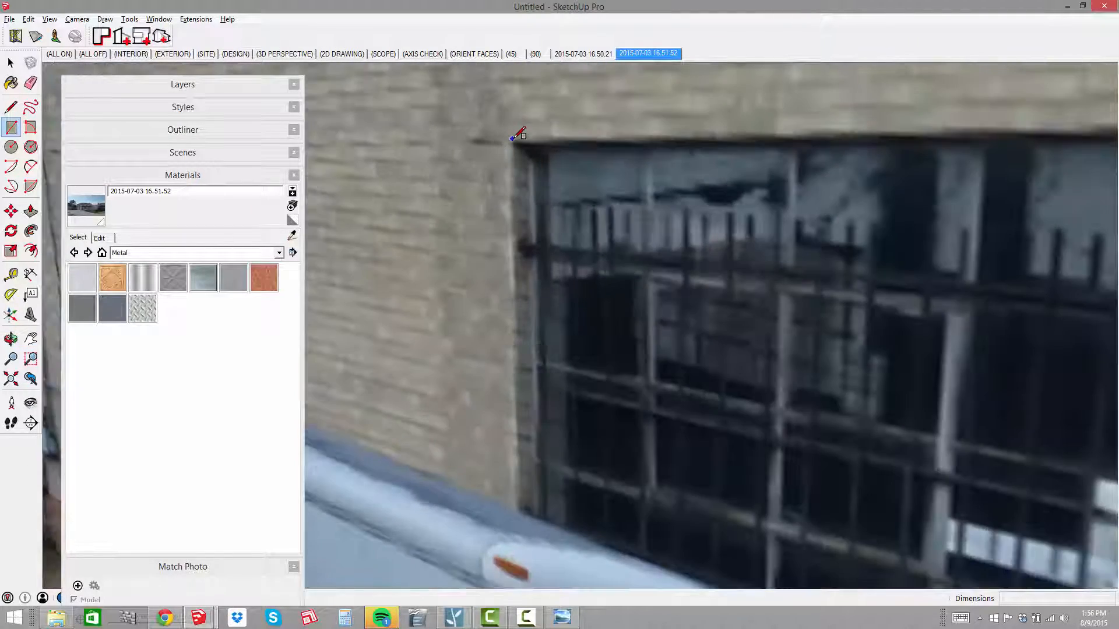
{"action": "key", "text": "h"}
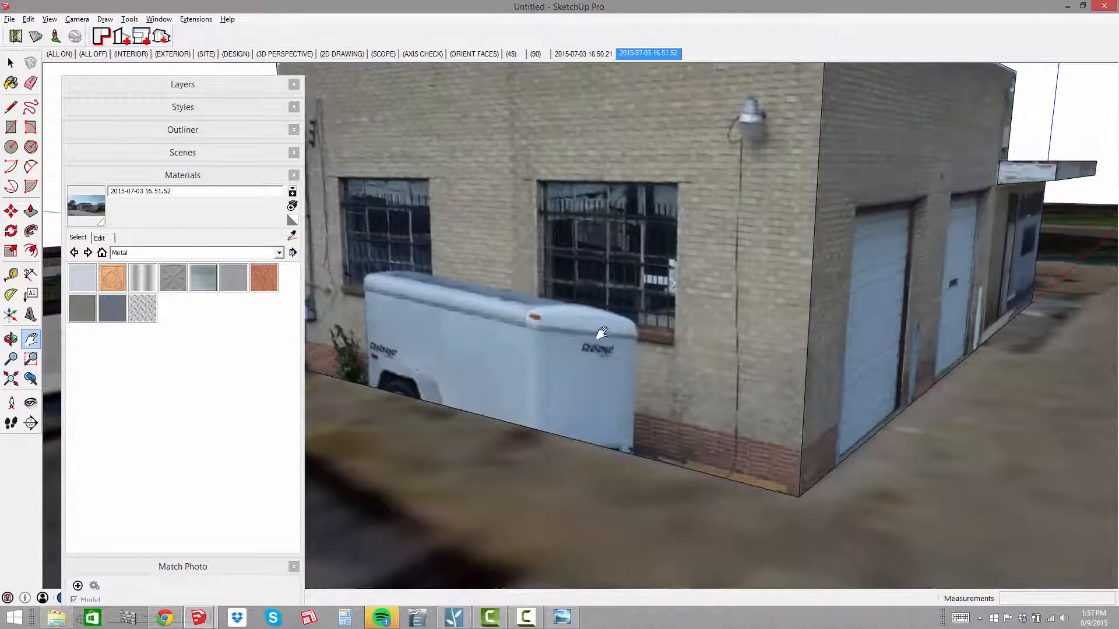
{"action": "scroll", "coordinate": [746, 282], "scroll_direction": "down", "scroll_amount": 3}
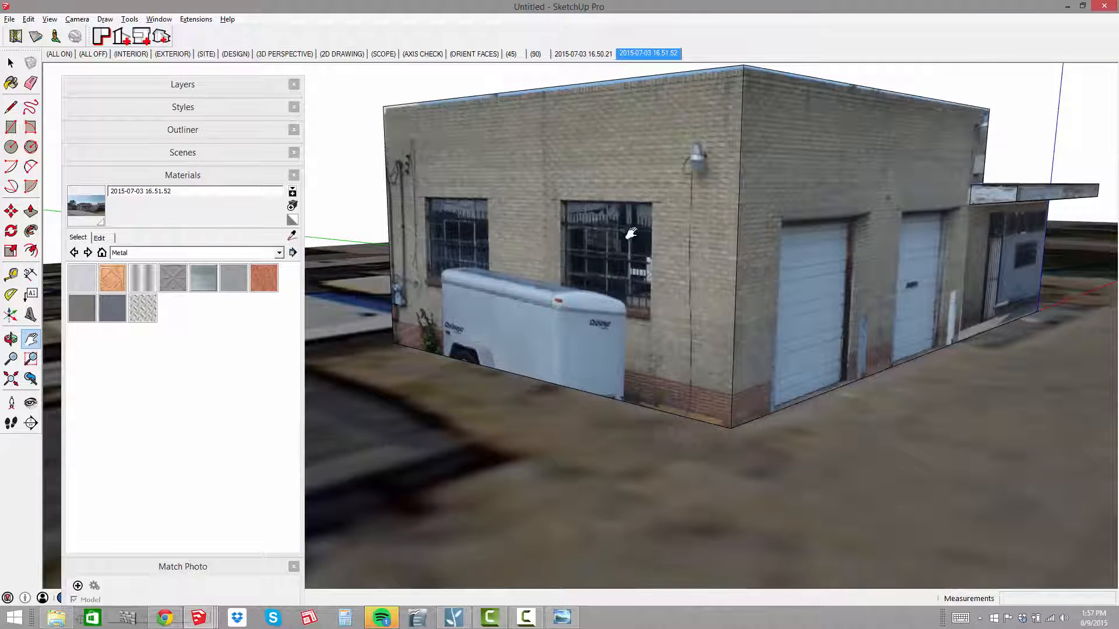
{"action": "middle_click_drag", "start_coordinate": [754, 347], "coordinate": [680, 330]}
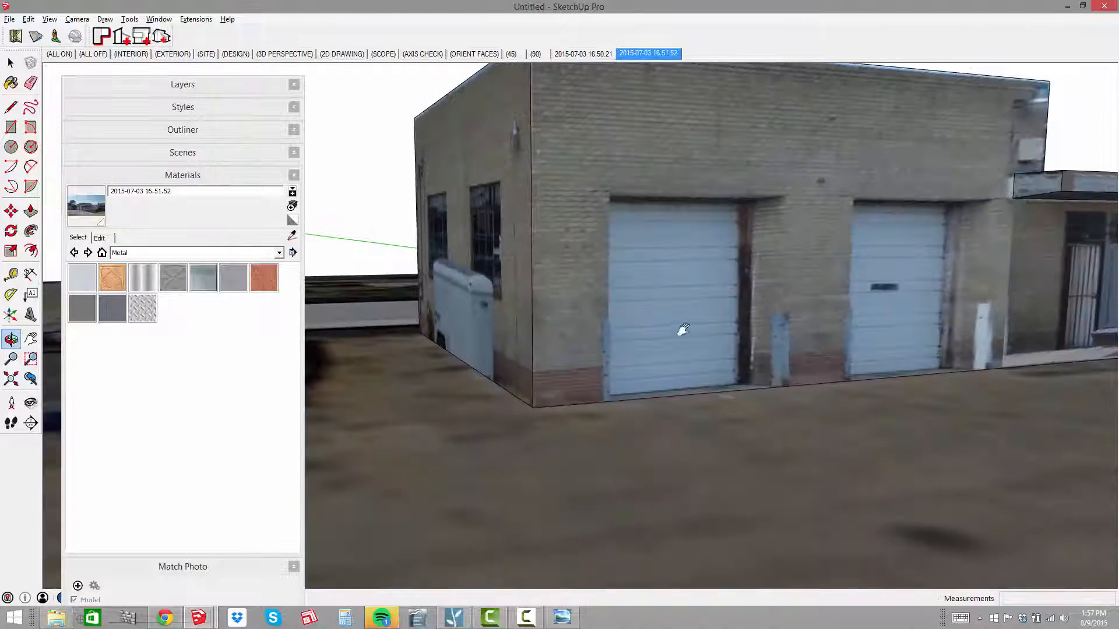
{"action": "scroll", "coordinate": [989, 240], "scroll_direction": "up", "scroll_amount": 4}
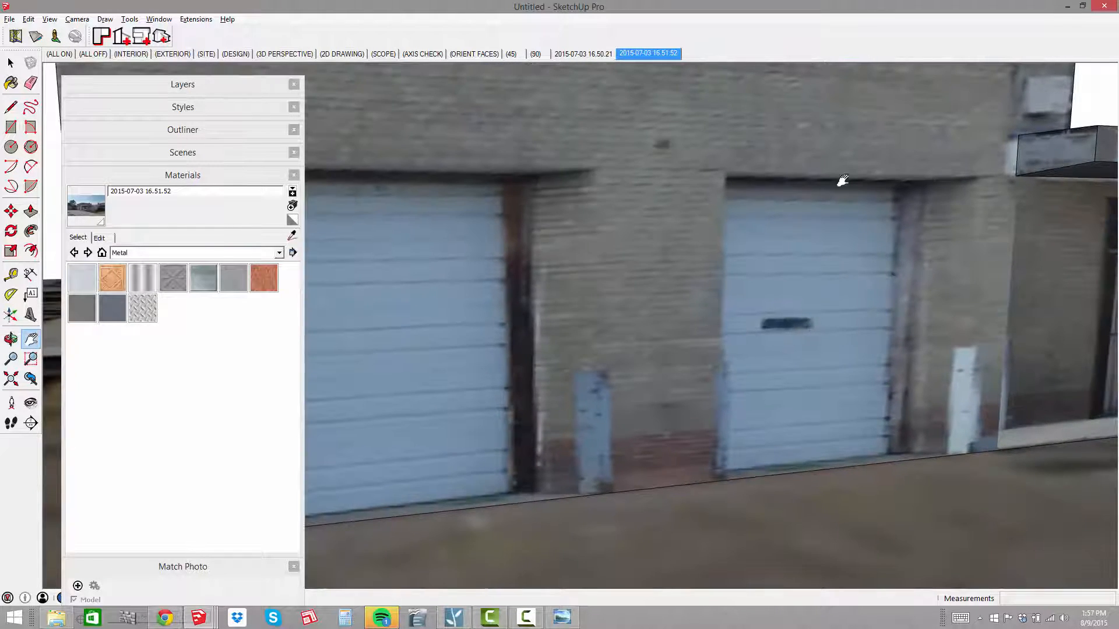
{"action": "scroll", "coordinate": [992, 365], "scroll_direction": "down", "scroll_amount": 3}
Draw a rectangle about 7' 3" by 5' 9" around the photographed window nearest the building corner on the trailer-side wall
{"action": "middle_click_drag", "start_coordinate": [985, 365], "coordinate": [1096, 352]}
{"action": "scroll", "coordinate": [587, 221], "scroll_direction": "up", "scroll_amount": 7}
{"action": "key", "text": "r"}
{"action": "left_click", "coordinate": [574, 235]}
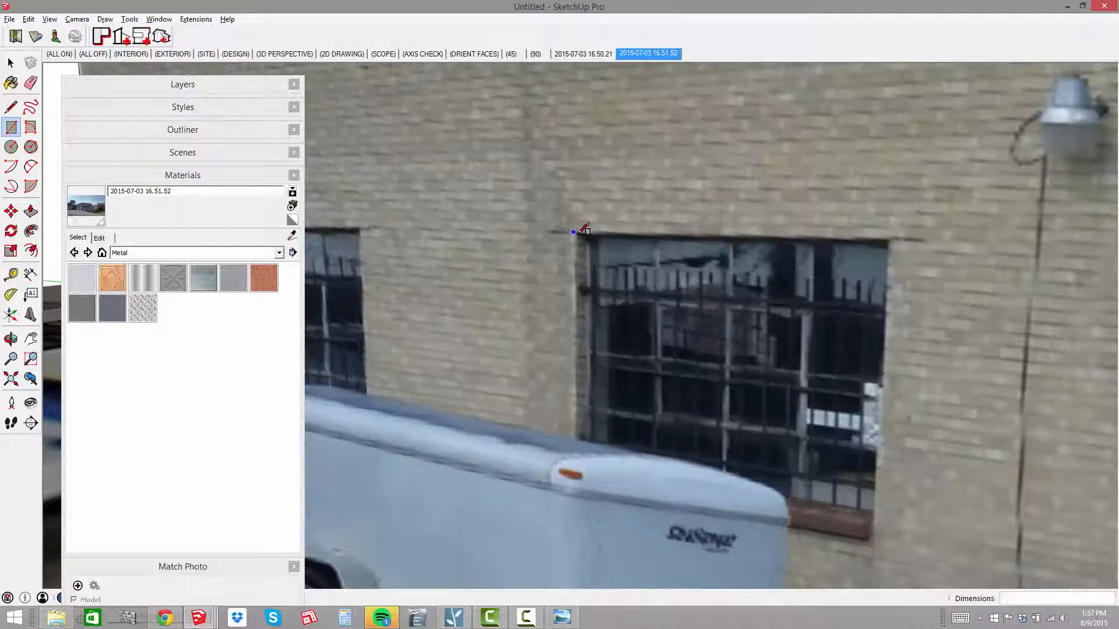
{"action": "middle_click_drag", "start_coordinate": [648, 269], "coordinate": [570, 137], "text": "shift"}
{"action": "left_click", "coordinate": [790, 366]}
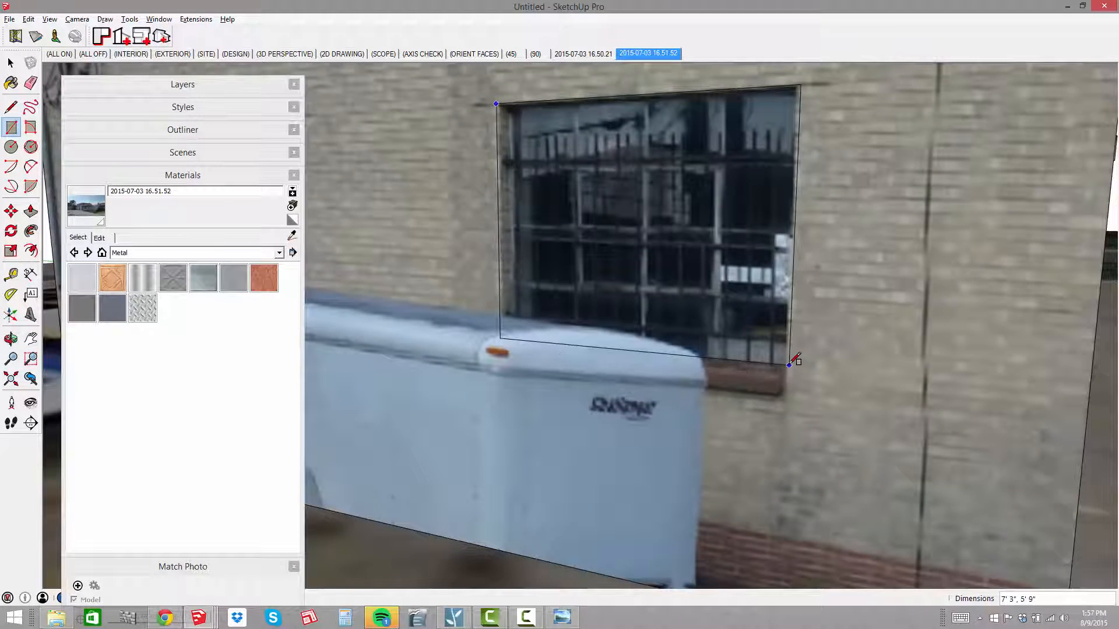
Draw a rectangle around the garage door opening nearest the building corner, from its base on the ground edge to the opposite upper corner
{"action": "scroll", "coordinate": [707, 279], "scroll_direction": "down", "scroll_amount": 3}
{"action": "middle_click_drag", "start_coordinate": [707, 277], "coordinate": [635, 208]}
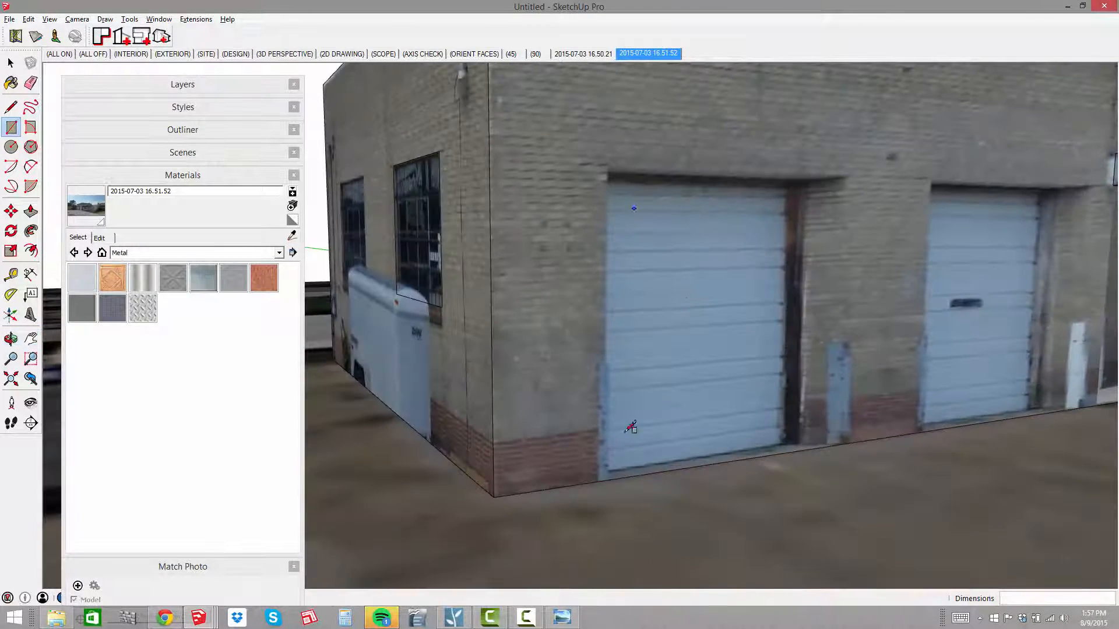
{"action": "left_click", "coordinate": [607, 479]}
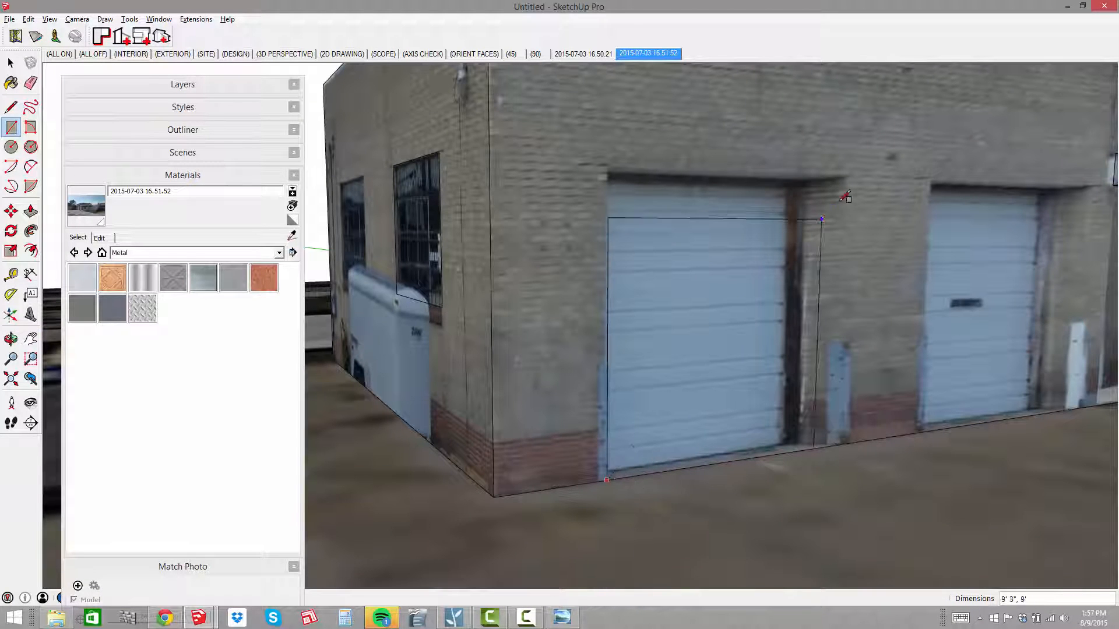
{"action": "left_click", "coordinate": [850, 169]}
Make the window rectangle nearest the building corner into a component named "Window"
{"action": "scroll", "coordinate": [880, 194], "scroll_direction": "down", "scroll_amount": 3}
{"action": "mouse_move", "coordinate": [836, 237]}
{"action": "middle_mouse_down", "text": "shift"}
{"action": "mouse_move", "coordinate": [909, 248]}
{"action": "mouse_move", "coordinate": [745, 246]}
{"action": "middle_mouse_up", "text": "shift"}
{"action": "middle_click_drag", "start_coordinate": [745, 246], "coordinate": [737, 265], "text": "shift"}
{"action": "key", "text": "space"}
{"action": "left_click", "coordinate": [803, 242]}
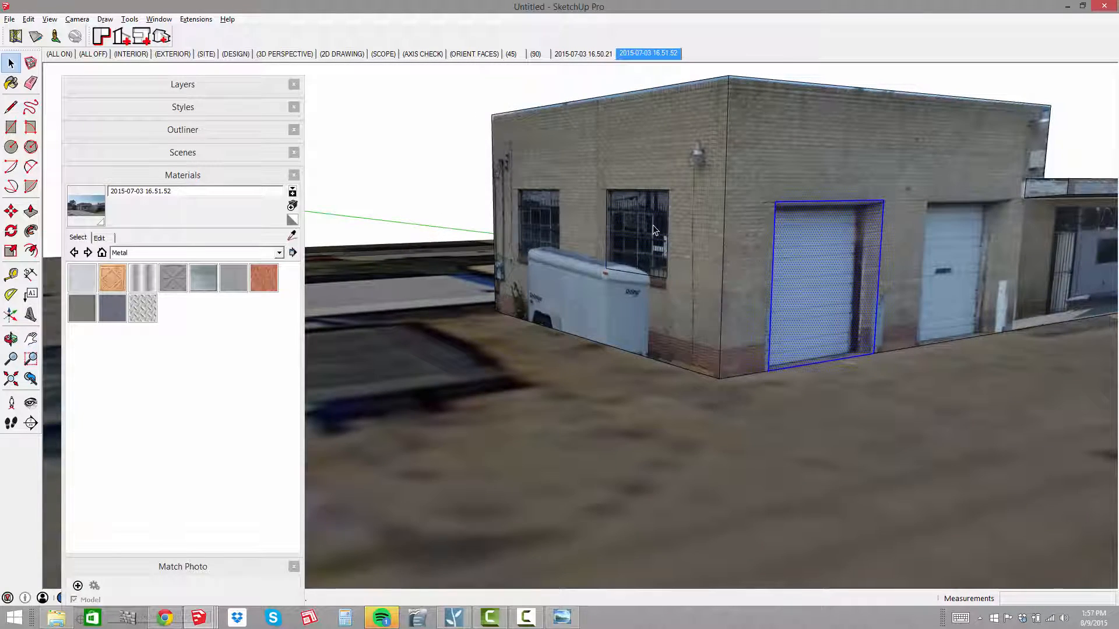
{"action": "left_click", "coordinate": [652, 225]}
{"action": "scroll", "coordinate": [653, 225], "scroll_direction": "up", "scroll_amount": 5}
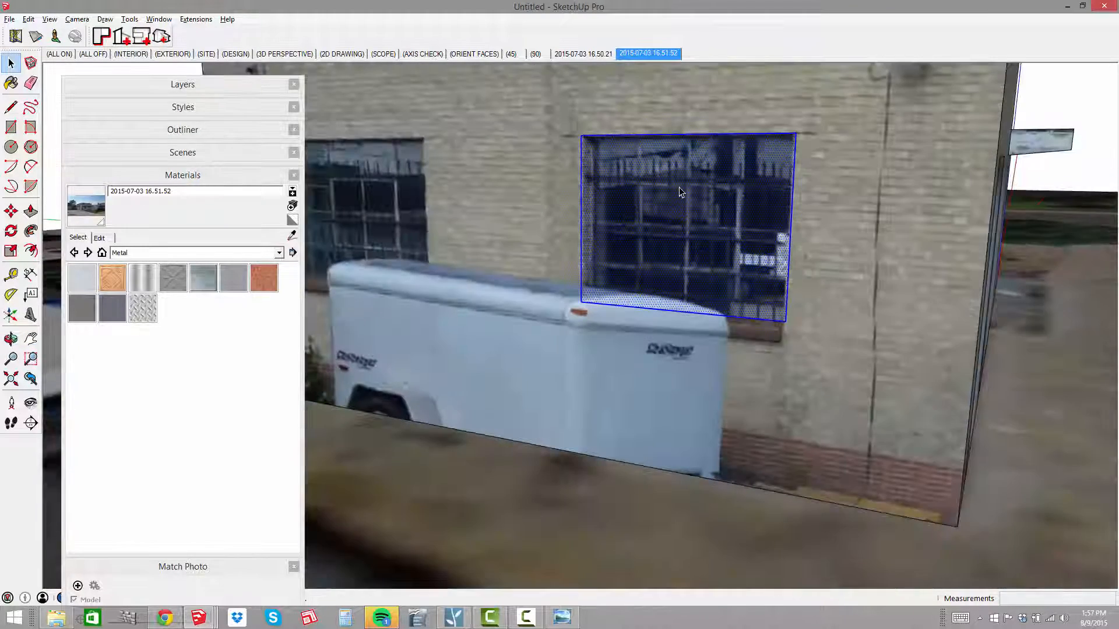
{"action": "right_click", "coordinate": [680, 187]}
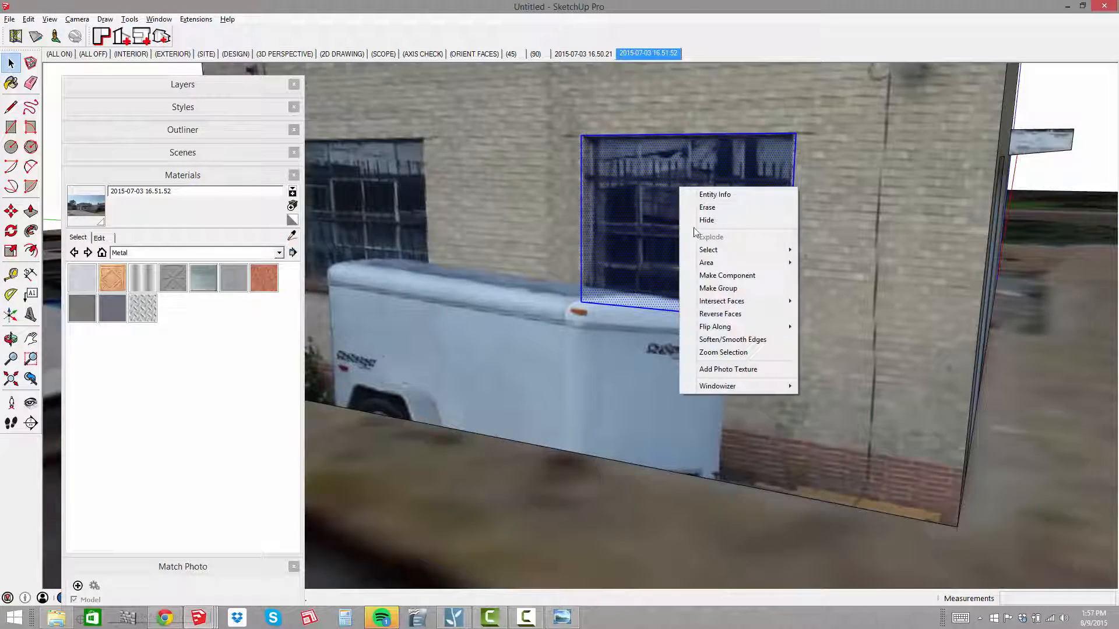
{"action": "left_click", "coordinate": [743, 276]}
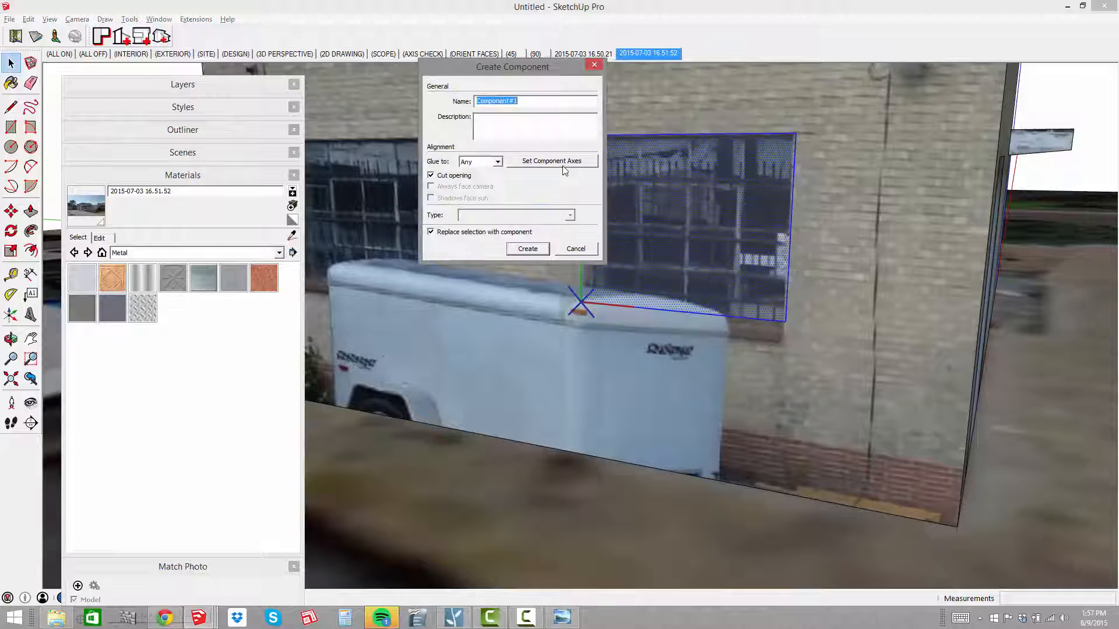
{"action": "type", "text": "Window"}
{"action": "key", "text": "Return"}
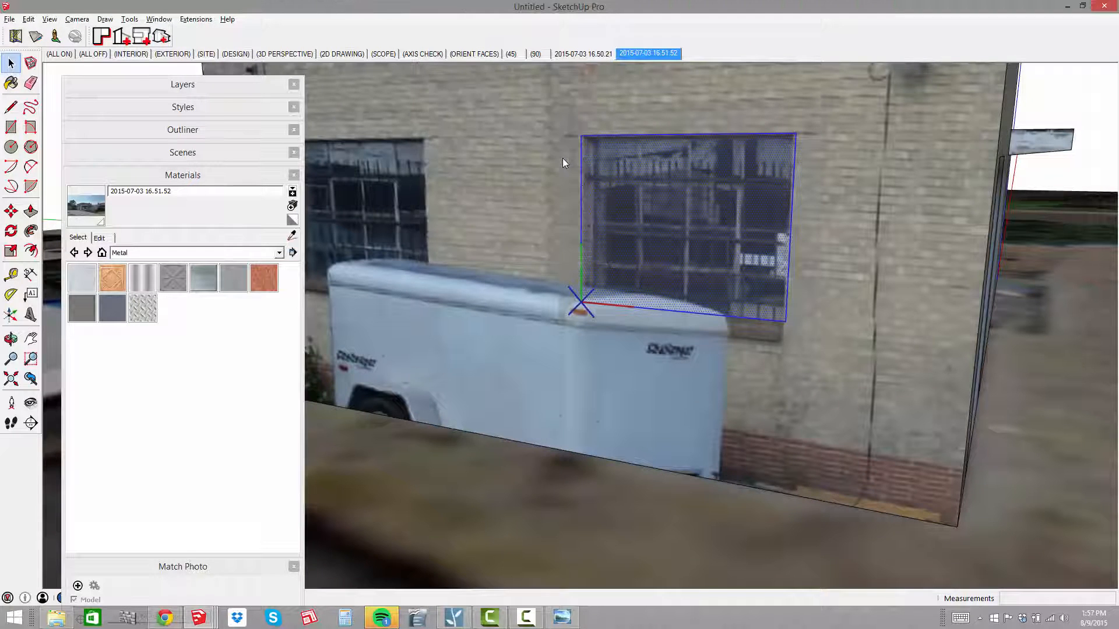
Copy the Window component about 14' horizontally along the wall onto the other photographed window
{"action": "middle_click_drag", "start_coordinate": [648, 266], "coordinate": [761, 226]}
{"action": "scroll", "coordinate": [762, 225], "scroll_direction": "down", "scroll_amount": 2}
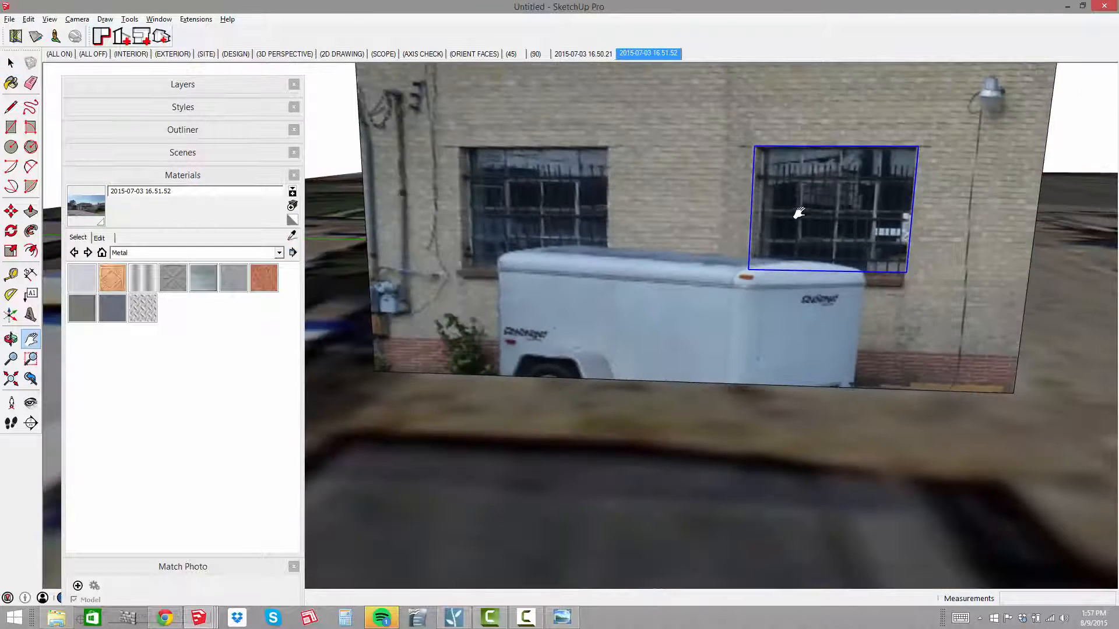
{"action": "key", "text": "m"}
{"action": "key", "text": "ctrl"}
{"action": "left_click", "coordinate": [789, 194]}
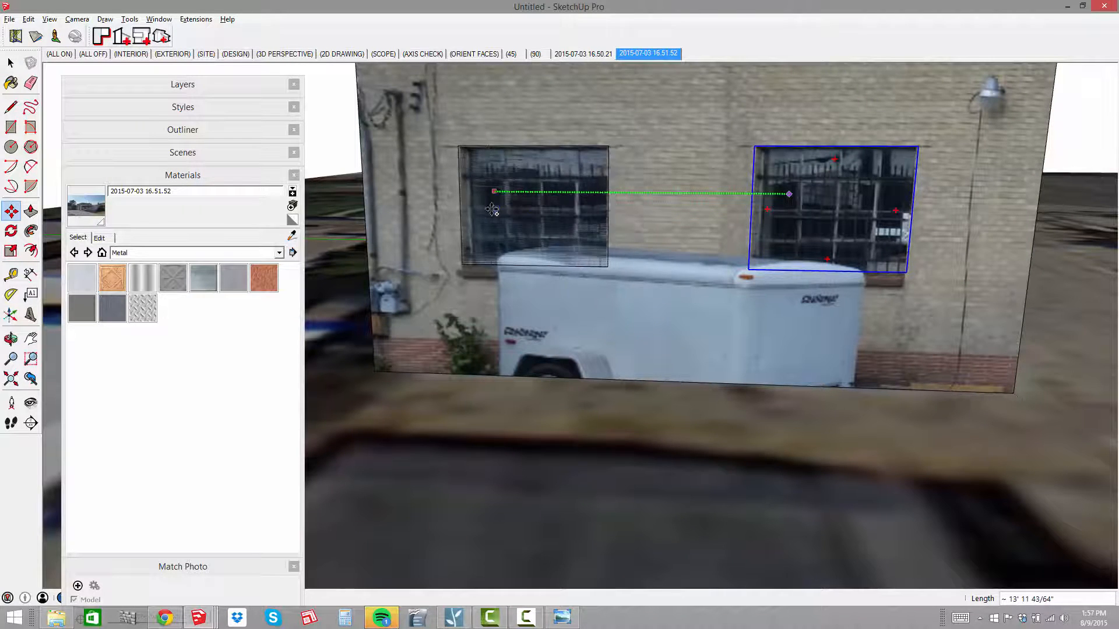
{"action": "left_click", "coordinate": [493, 195]}
Make the garage door rectangle and its edges into a component named "garage door"
{"action": "middle_click_drag", "start_coordinate": [912, 296], "coordinate": [579, 252]}
{"action": "key", "text": "space"}
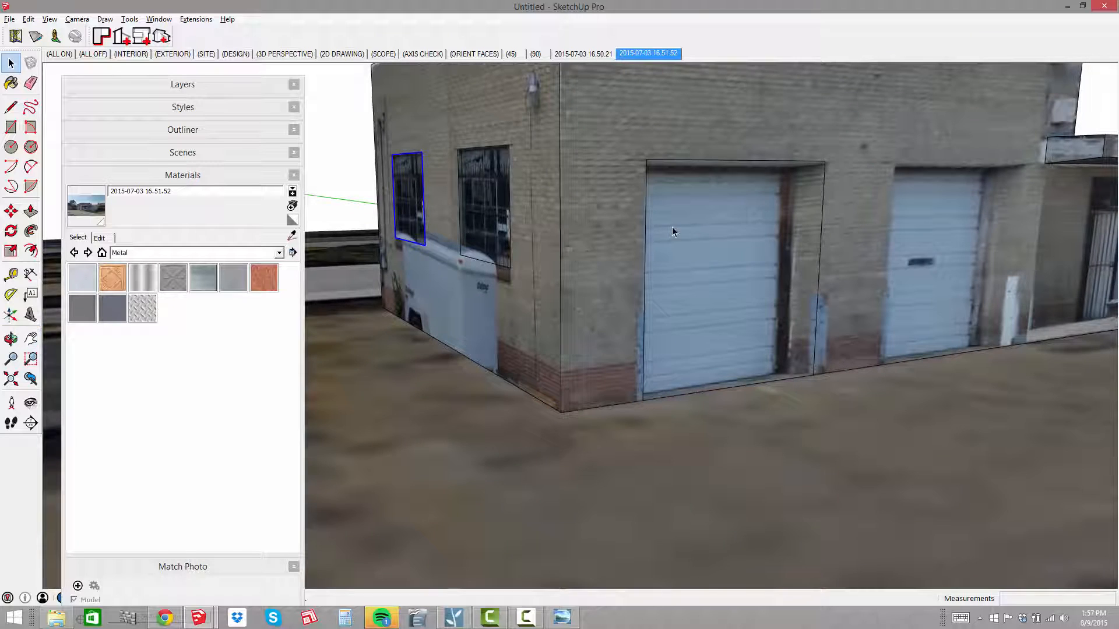
{"action": "left_click", "coordinate": [673, 226]}
{"action": "double_click", "coordinate": [727, 249]}
{"action": "right_click", "coordinate": [706, 201]}
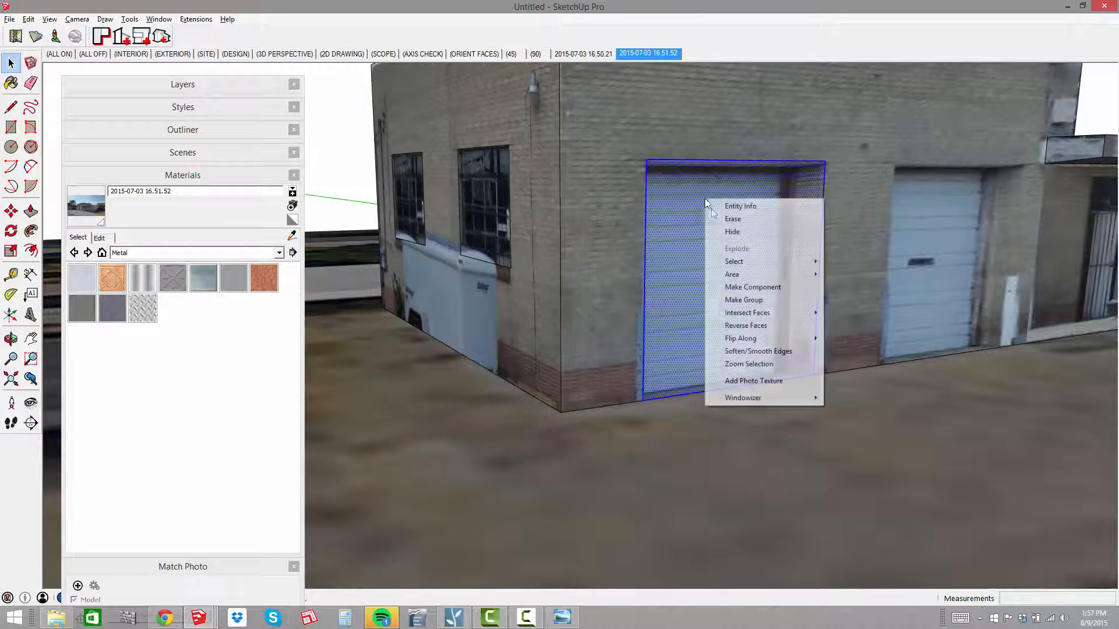
{"action": "left_click", "coordinate": [798, 285]}
{"action": "type", "text": "gar"}
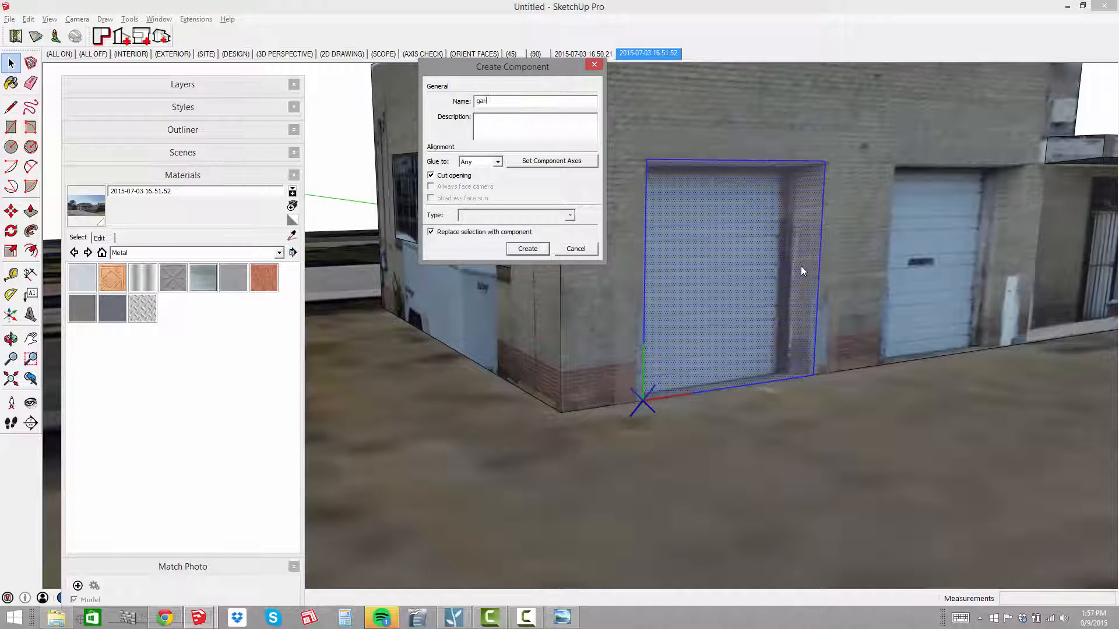
{"action": "type", "text": "age door"}
{"action": "left_click", "coordinate": [534, 251]}
Copy the garage door component about 15' horizontally along the wall onto the other photographed garage door
{"action": "middle_click_drag", "start_coordinate": [858, 367], "coordinate": [742, 319]}
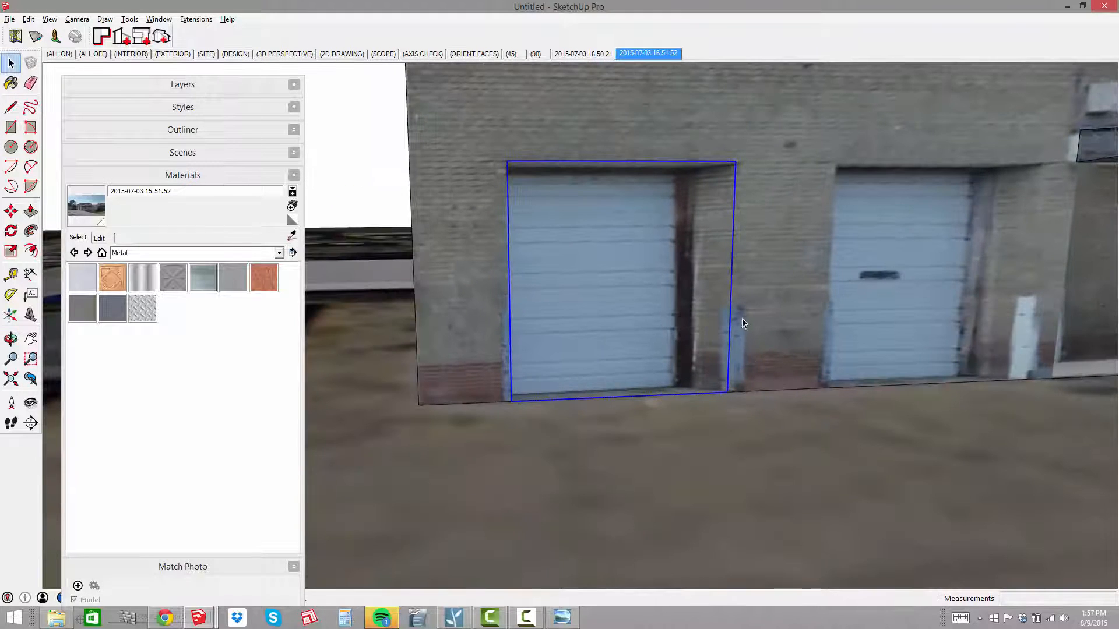
{"action": "key", "text": "m"}
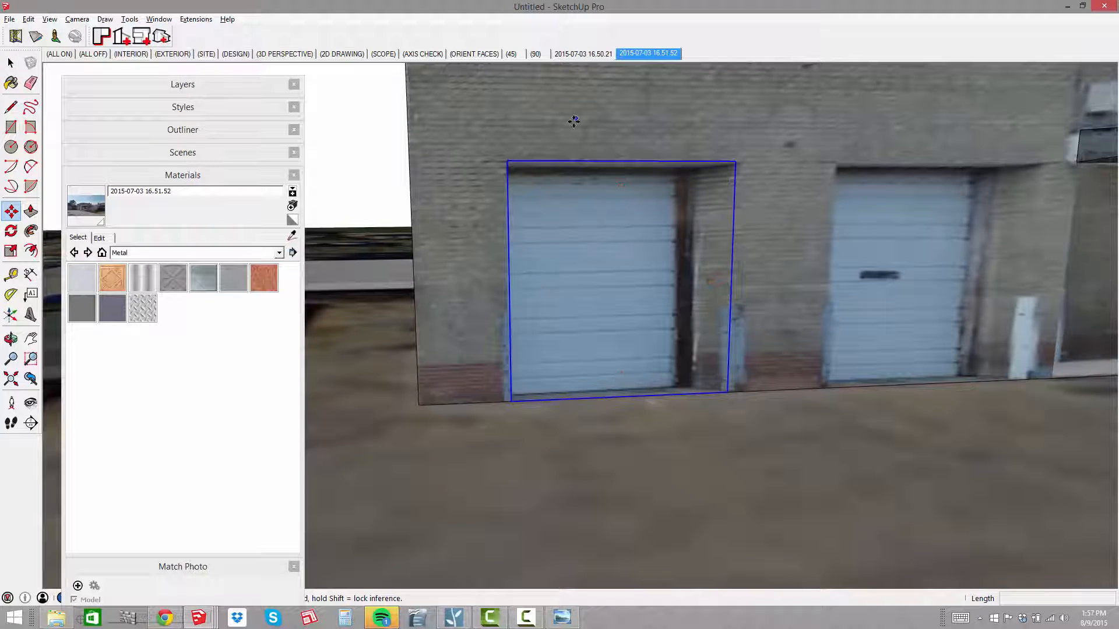
{"action": "left_click", "coordinate": [580, 216]}
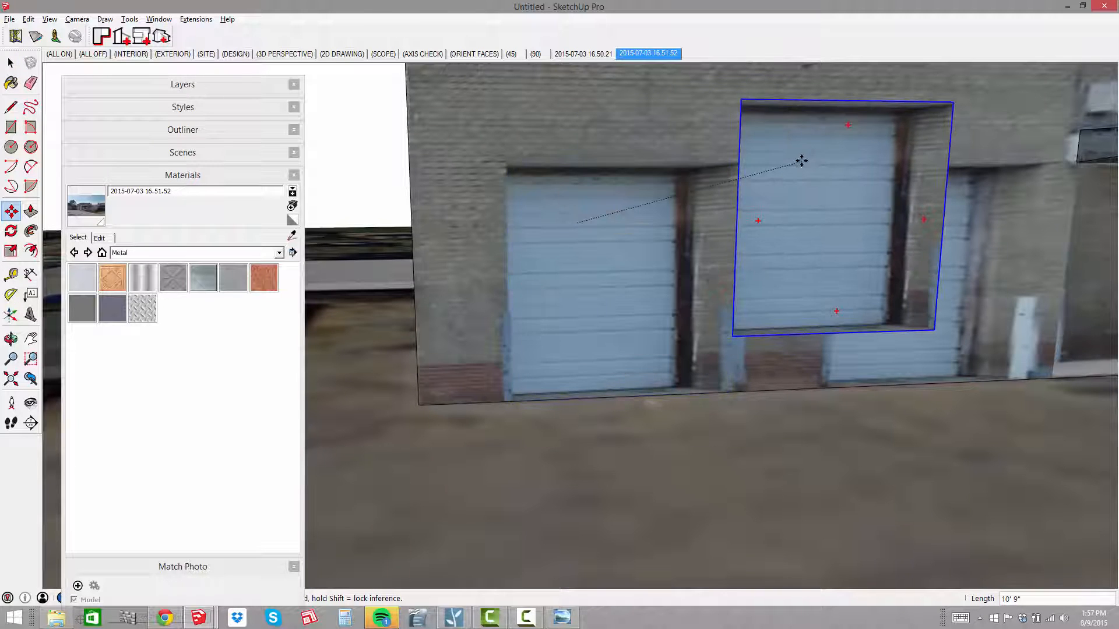
{"action": "key", "text": "ctrl"}
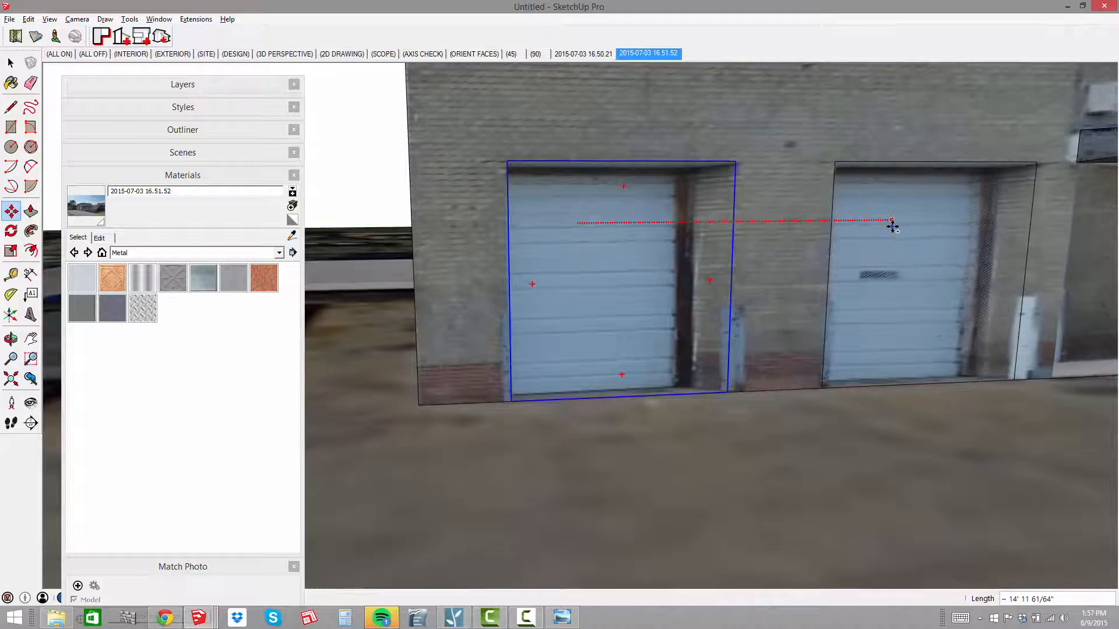
{"action": "left_click", "coordinate": [892, 226]}
Open the Window component nearest the building corner for editing and hide the rest of the model
{"action": "middle_click_drag", "start_coordinate": [802, 233], "coordinate": [621, 232]}
{"action": "double_click", "coordinate": [703, 230]}
{"action": "key", "text": "Escape"}
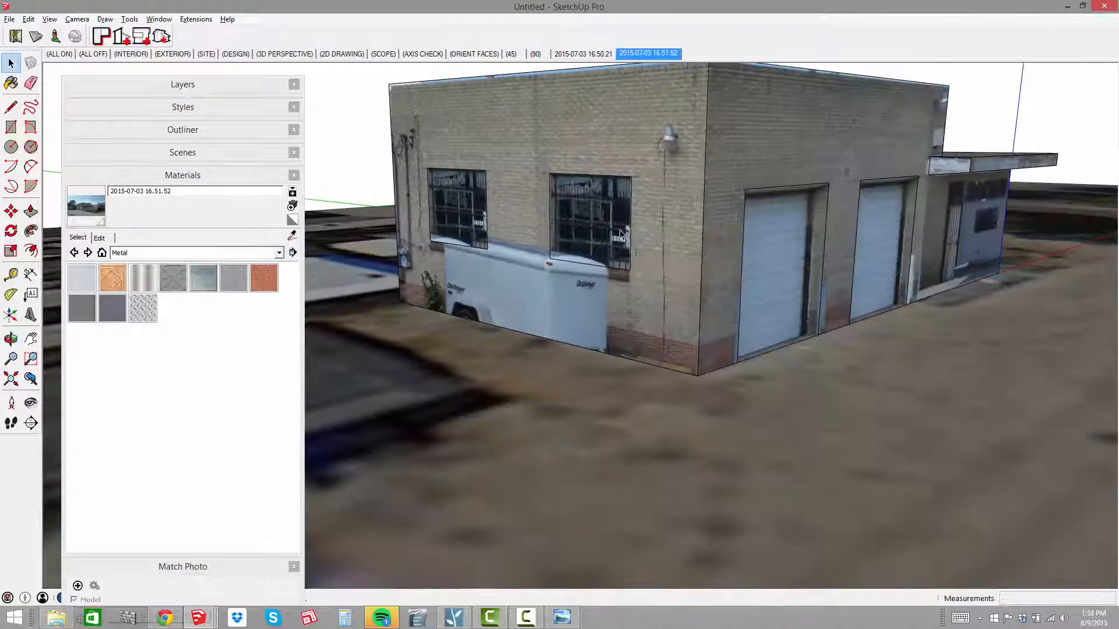
{"action": "scroll", "coordinate": [621, 234], "scroll_direction": "up", "scroll_amount": 5}
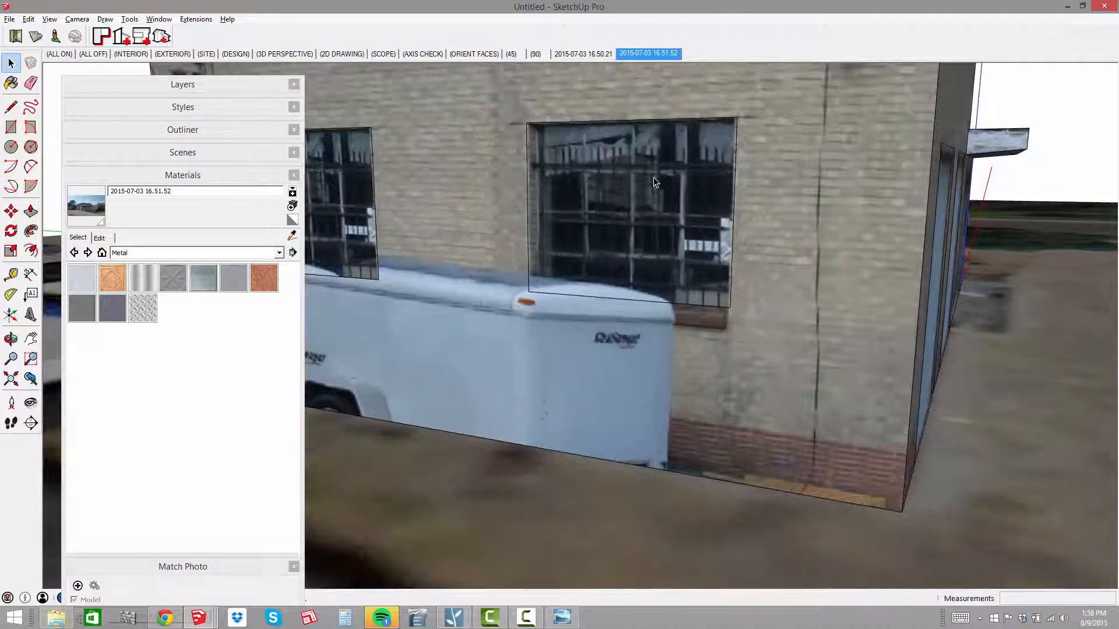
{"action": "double_click", "coordinate": [631, 185]}
{"action": "middle_click_drag", "start_coordinate": [656, 246], "coordinate": [381, 145]}
{"action": "left_click", "coordinate": [50, 19]}
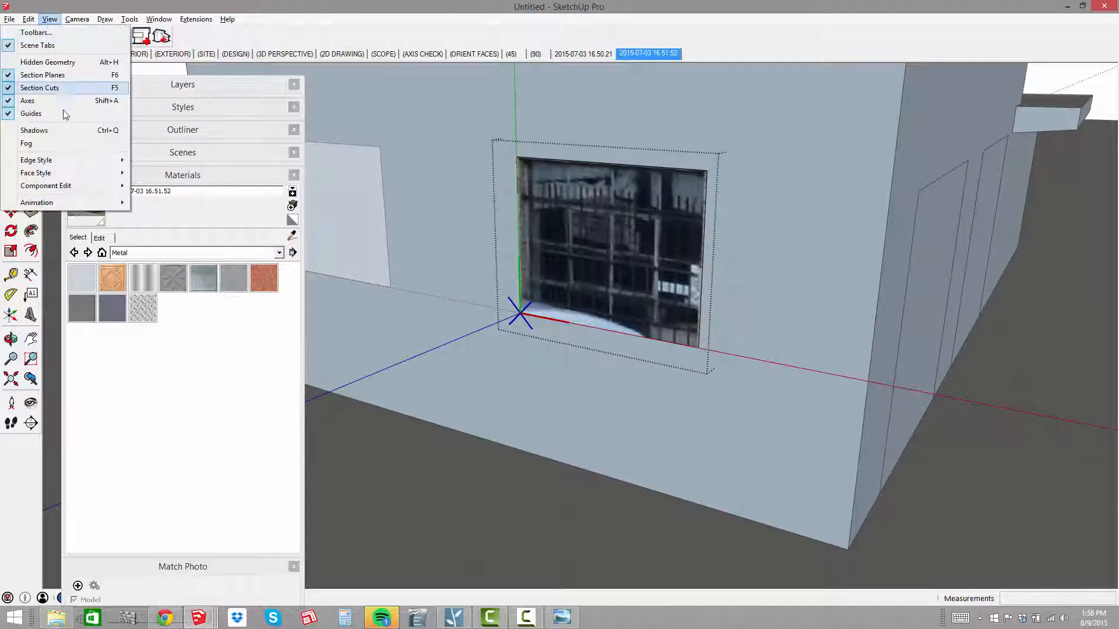
{"action": "mouse_move", "coordinate": [68, 187]}
{"action": "left_click", "coordinate": [169, 183]}
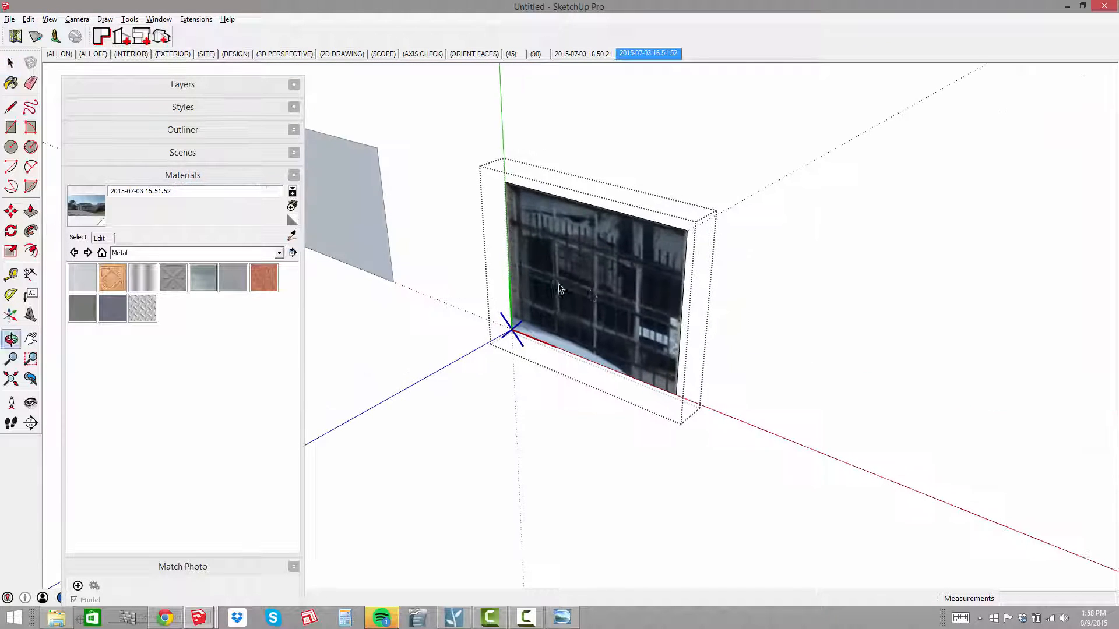
Try to recess the window face 4" with Push/Pull, and undo the attempt
{"action": "key", "text": "p"}
{"action": "left_click", "coordinate": [644, 311]}
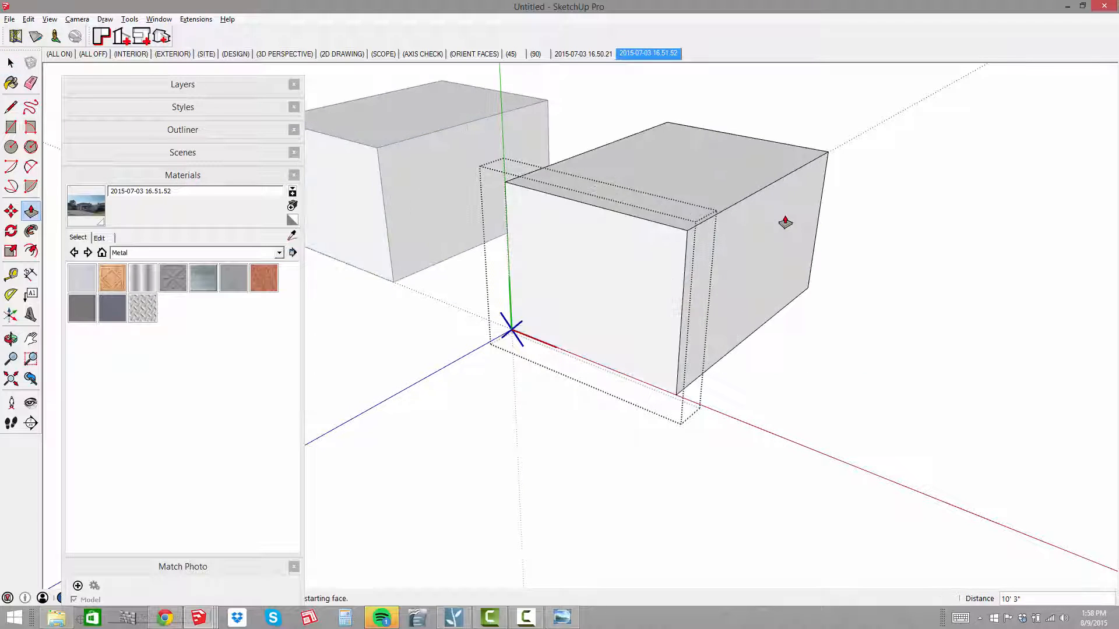
{"action": "type", "text": "4\""}
{"action": "key", "text": "Return"}
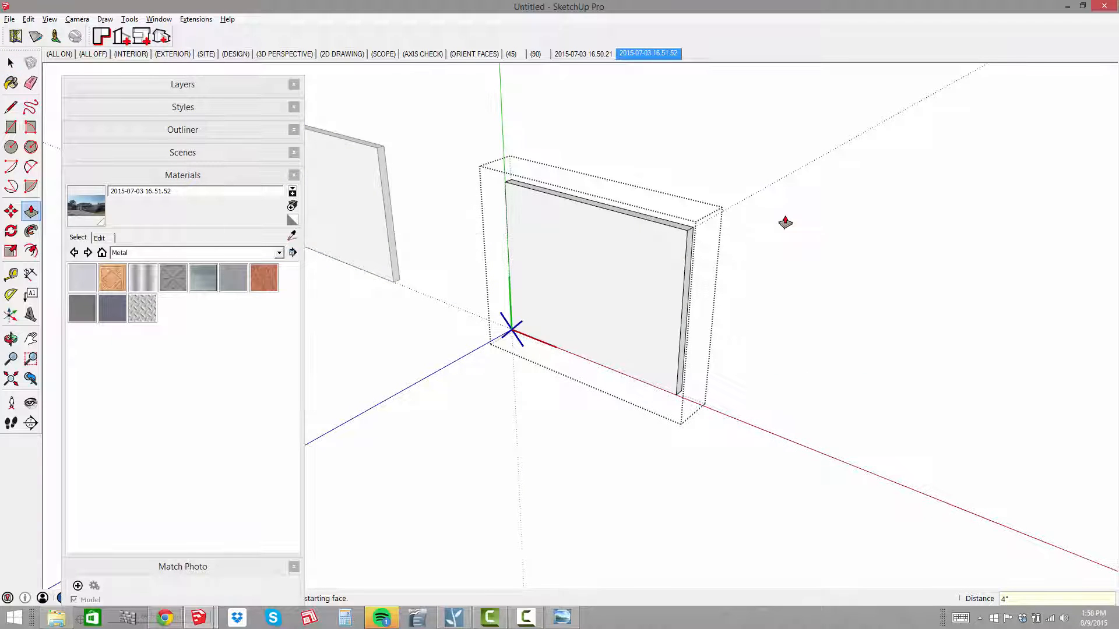
{"action": "left_click", "coordinate": [625, 333]}
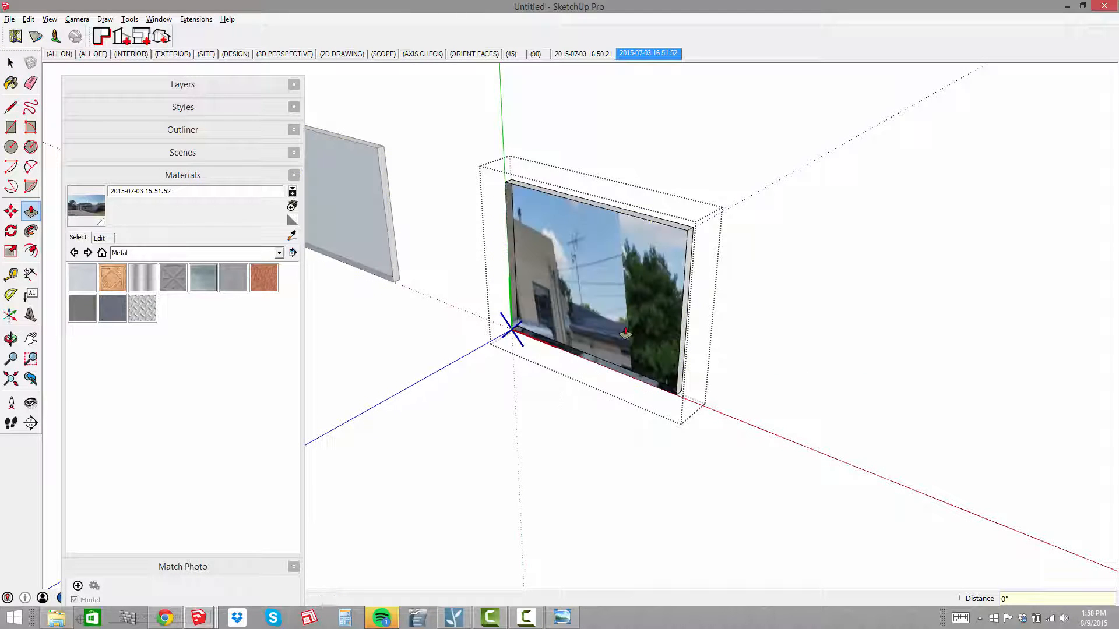
{"action": "middle_click_drag", "start_coordinate": [612, 352], "coordinate": [559, 330]}
{"action": "key", "text": "ctrl+z"}
{"action": "key", "text": "ctrl+z"}
Sample the window's photo texture, then recess the window face into its opening and repaint it with that texture
{"action": "key", "text": "b"}
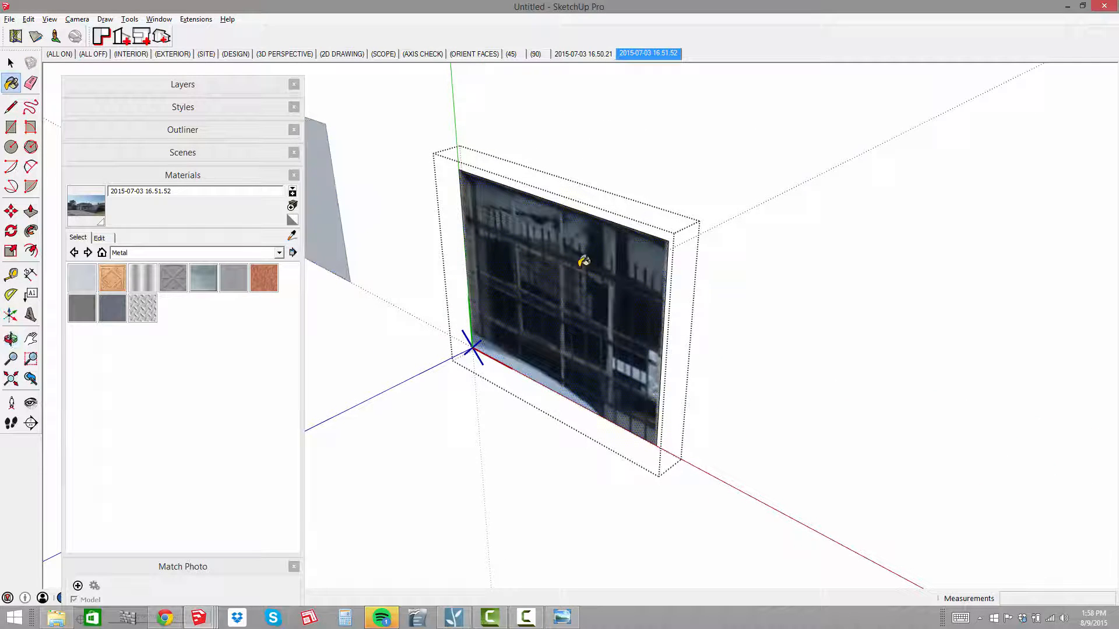
{"action": "left_click", "coordinate": [581, 265], "text": "alt"}
{"action": "key", "text": "p"}
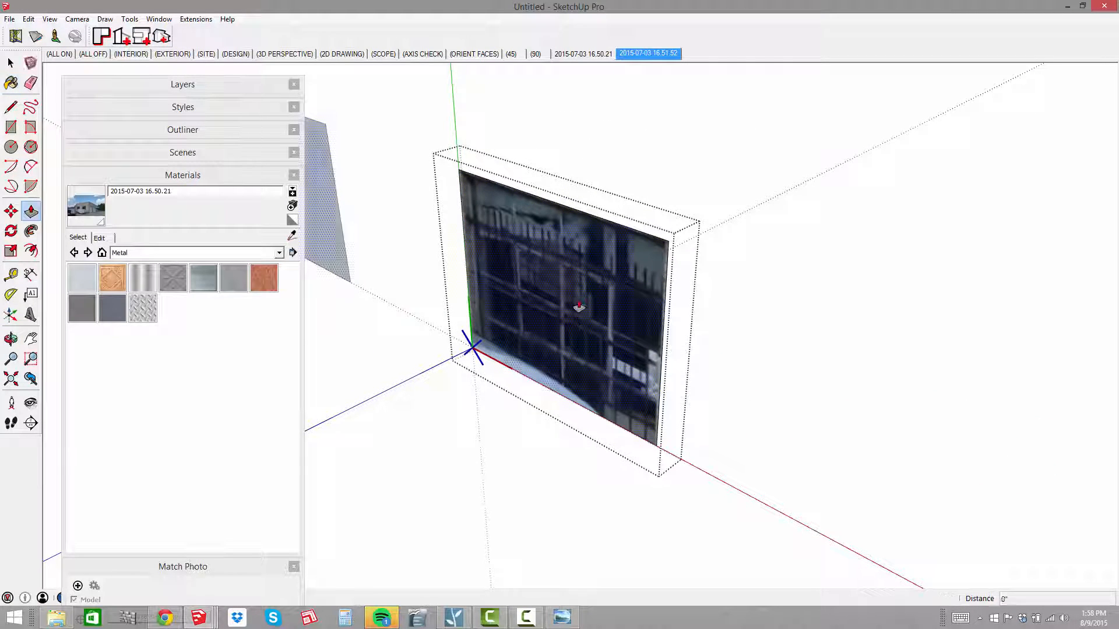
{"action": "left_click", "coordinate": [577, 308]}
{"action": "left_click", "coordinate": [600, 286]}
{"action": "key", "text": "Return"}
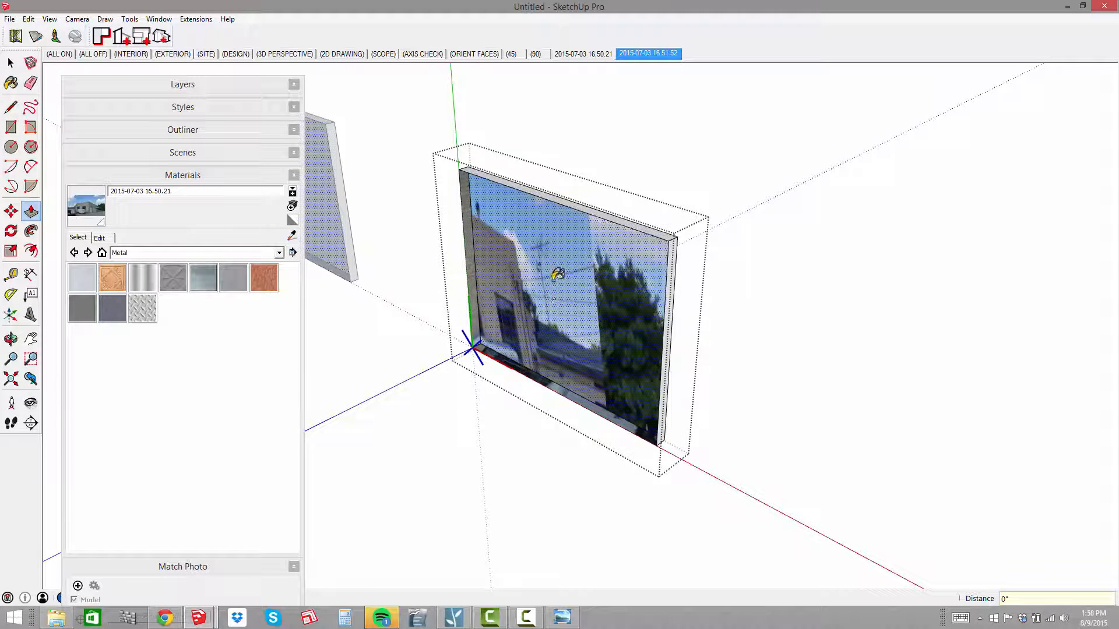
{"action": "middle_click_drag", "start_coordinate": [556, 283], "coordinate": [635, 212]}
{"action": "scroll", "coordinate": [713, 181], "scroll_direction": "up", "scroll_amount": 1}
{"action": "middle_click_drag", "start_coordinate": [692, 192], "coordinate": [753, 124]}
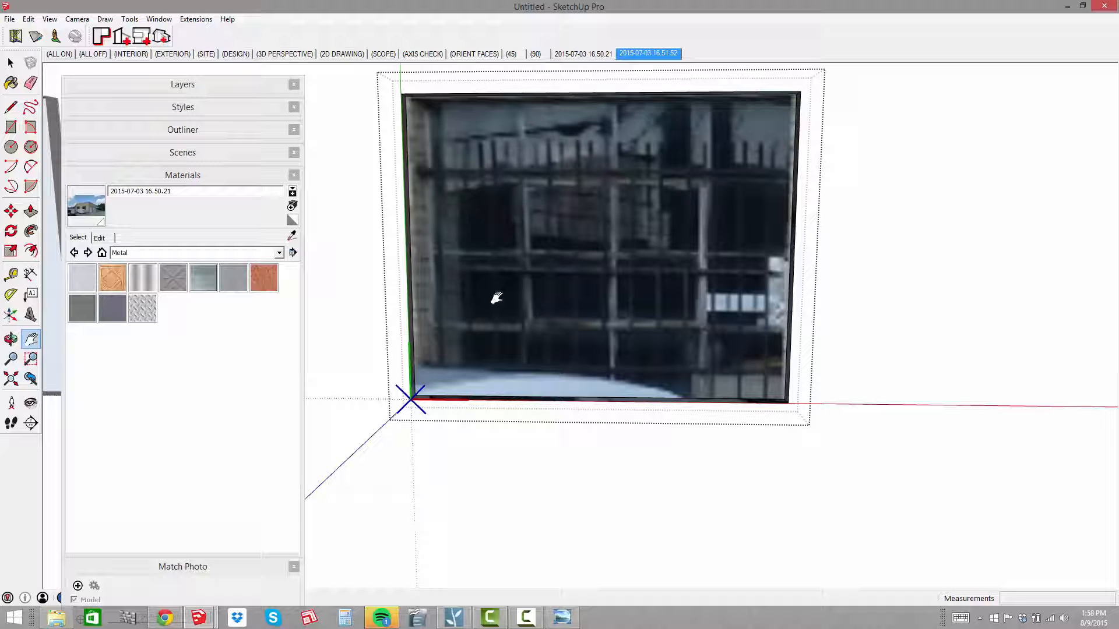
{"action": "middle_click_drag", "start_coordinate": [545, 275], "coordinate": [491, 250]}
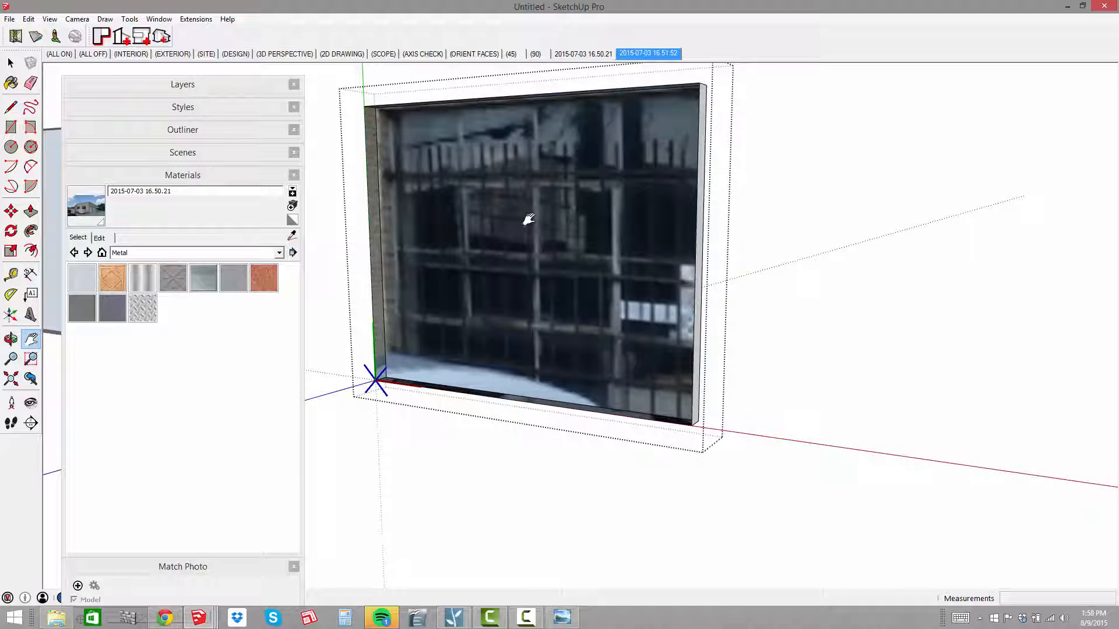
Start Windowizer on the recessed window face and set it to 4 rows and 4 columns
{"action": "key", "text": "space"}
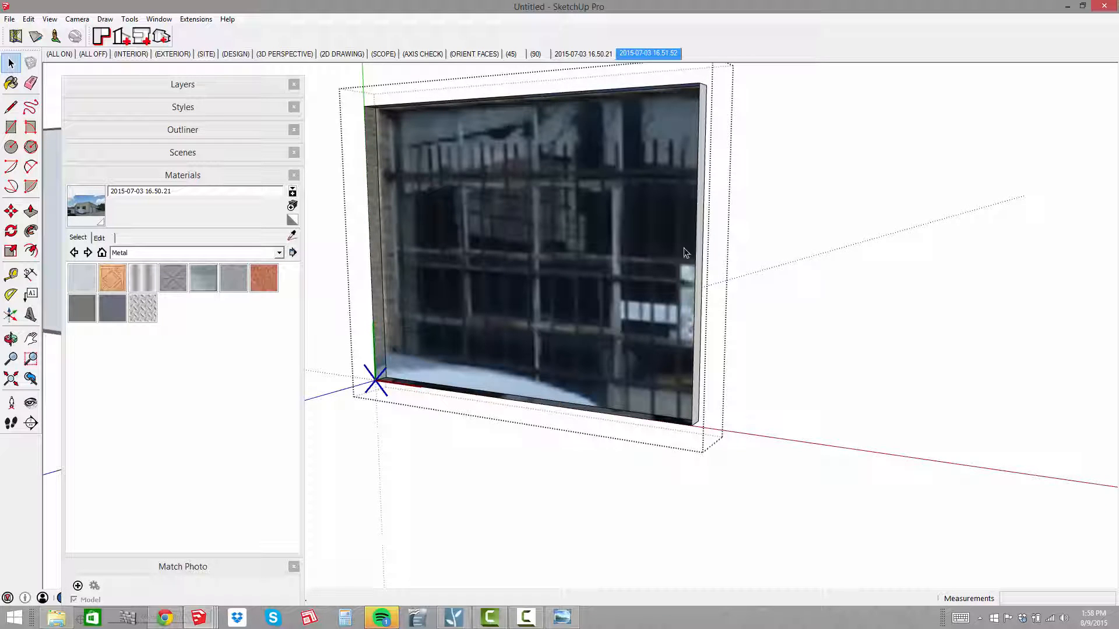
{"action": "right_click", "coordinate": [559, 208]}
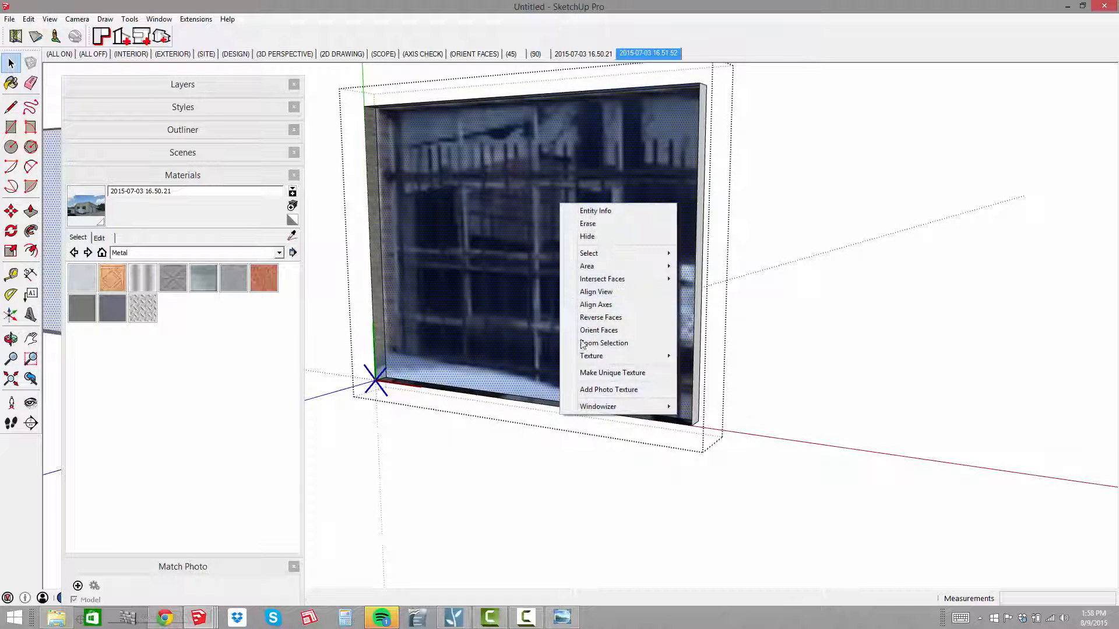
{"action": "mouse_move", "coordinate": [597, 408]}
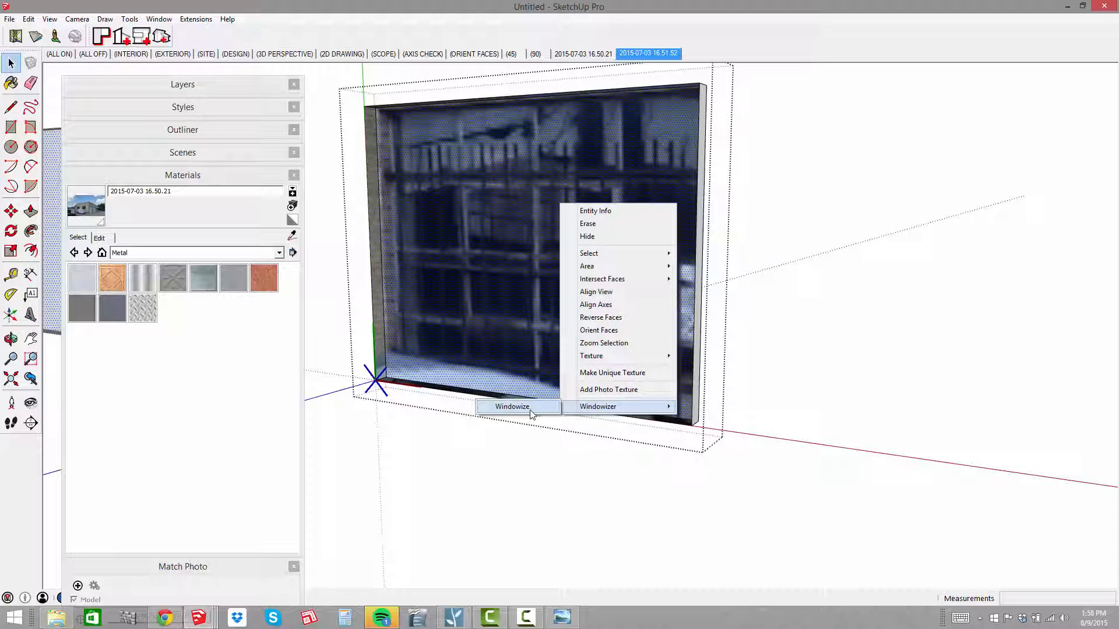
{"action": "left_click", "coordinate": [531, 414]}
{"action": "left_click_drag", "start_coordinate": [555, 186], "coordinate": [872, 110]}
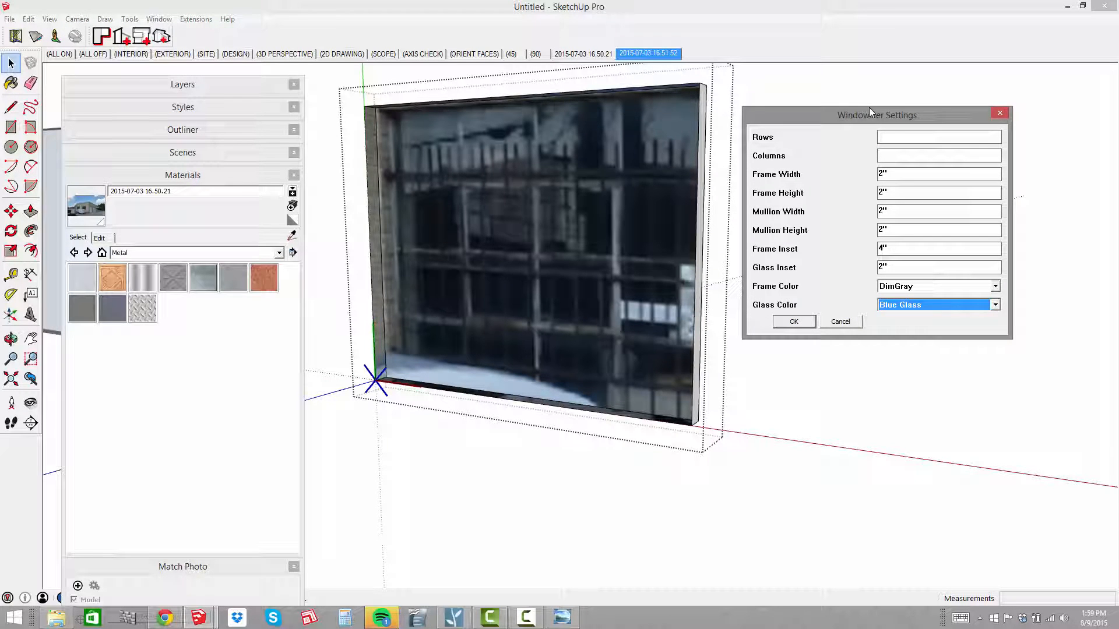
{"action": "left_click", "coordinate": [917, 137]}
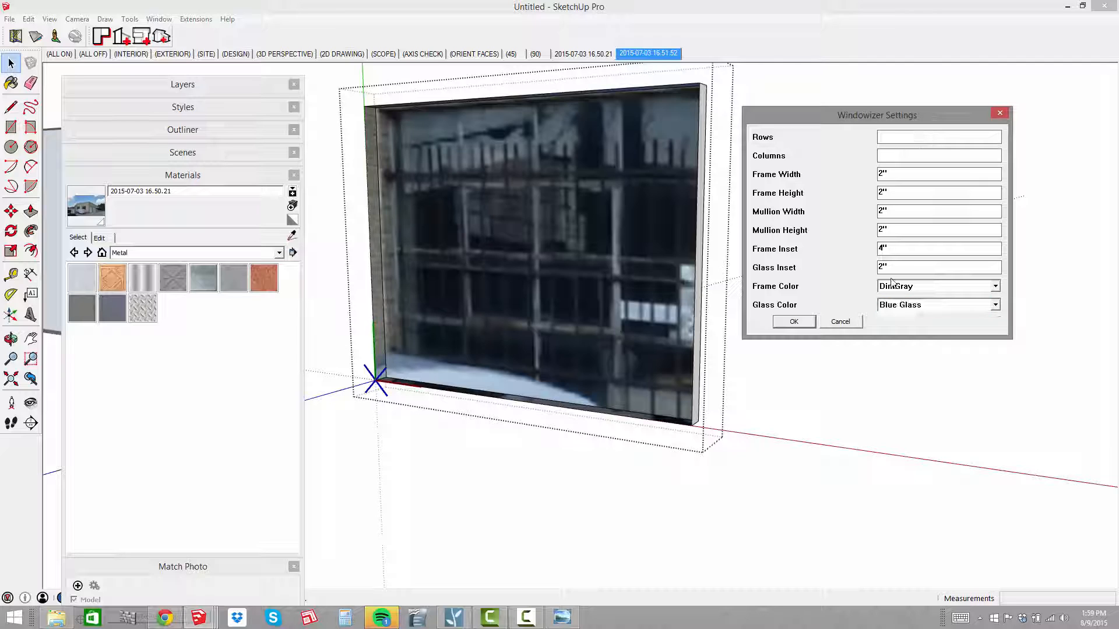
{"action": "type", "text": "4"}
{"action": "key", "text": "Tab"}
{"action": "type", "text": "4"}
Set the window's frame width and height to 1" and its mullion width to .5"
{"action": "double_click", "coordinate": [905, 174]}
{"action": "type", "text": "1"}
{"action": "double_click", "coordinate": [909, 195]}
{"action": "type", "text": "1"}
{"action": "double_click", "coordinate": [910, 212]}
{"action": "type", "text": ".5"}
{"action": "key", "text": "Tab"}
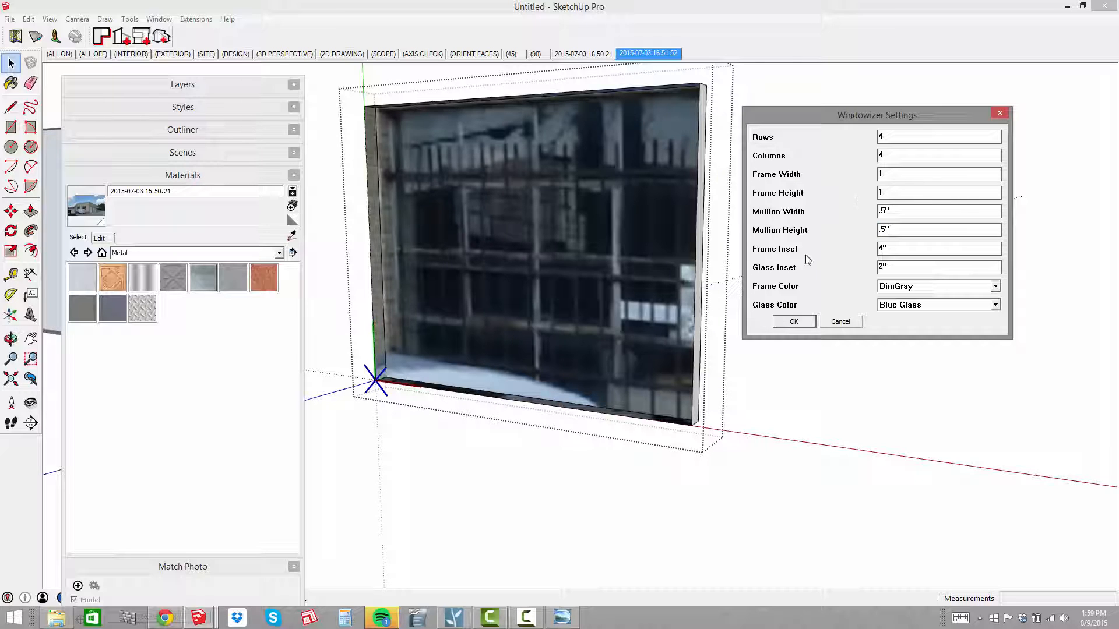
Generate the window with a 2" frame inset to check its mullions and glass, and undo the generated geometry
{"action": "double_click", "coordinate": [901, 250]}
{"action": "type", "text": "2"}
{"action": "left_click", "coordinate": [794, 325]}
{"action": "middle_click_drag", "start_coordinate": [597, 296], "coordinate": [606, 282]}
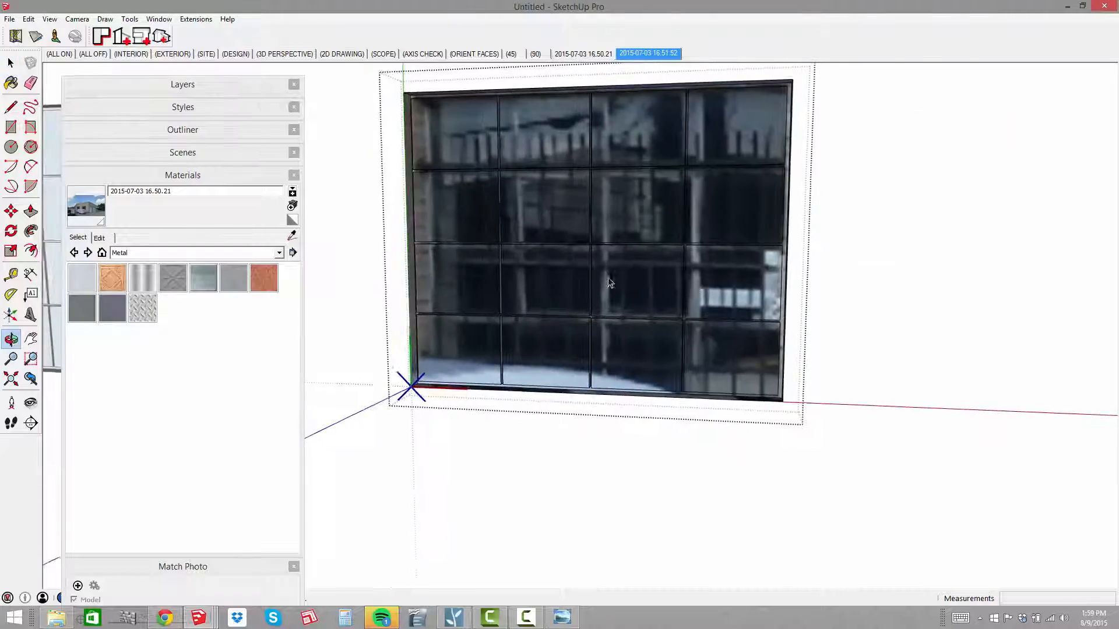
{"action": "scroll", "coordinate": [521, 259], "scroll_direction": "up", "scroll_amount": 6}
{"action": "middle_click_drag", "start_coordinate": [522, 259], "coordinate": [507, 239], "text": "shift"}
{"action": "scroll", "coordinate": [507, 240], "scroll_direction": "down", "scroll_amount": 8}
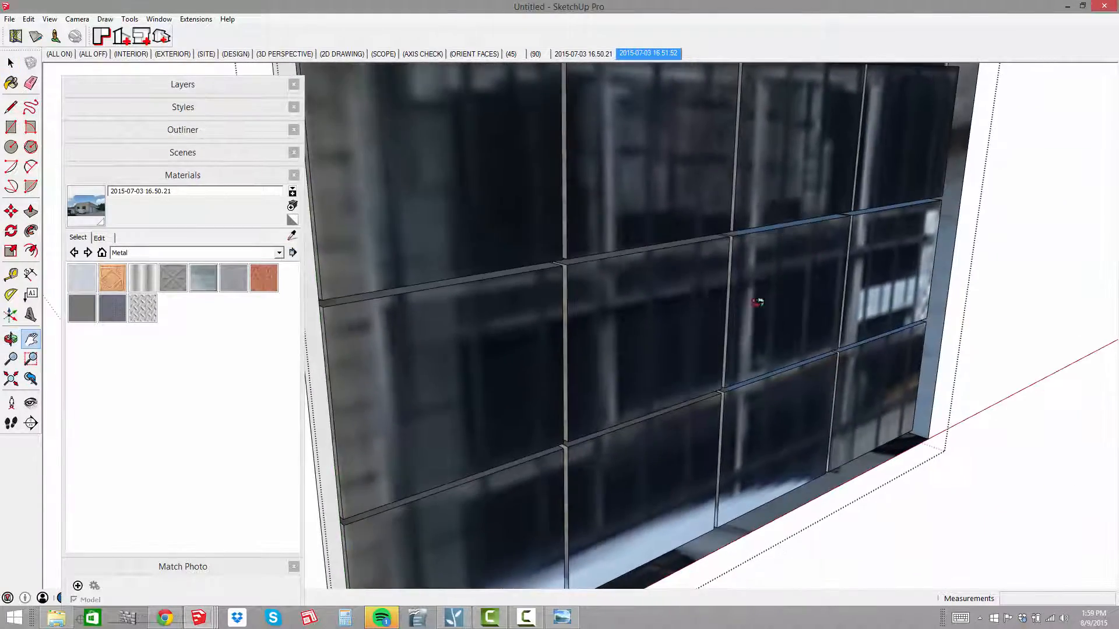
{"action": "middle_click_drag", "start_coordinate": [754, 297], "coordinate": [620, 213]}
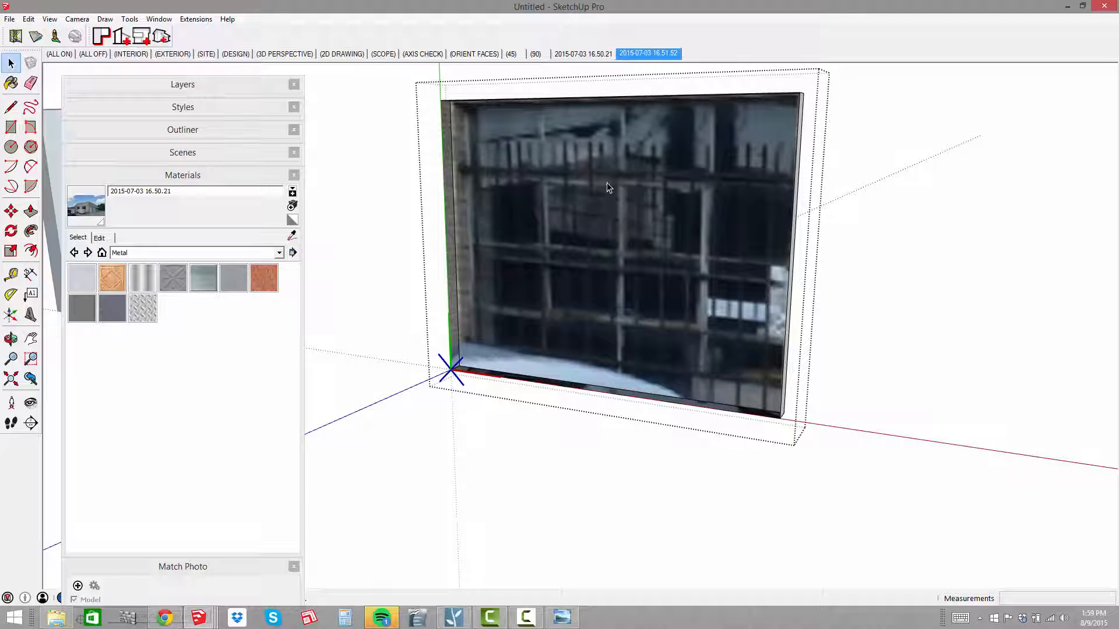
Clear the photo texture from the recessed face, Windowize it with a 1" glass inset, and leave the Window component
{"action": "right_click", "coordinate": [607, 183]}
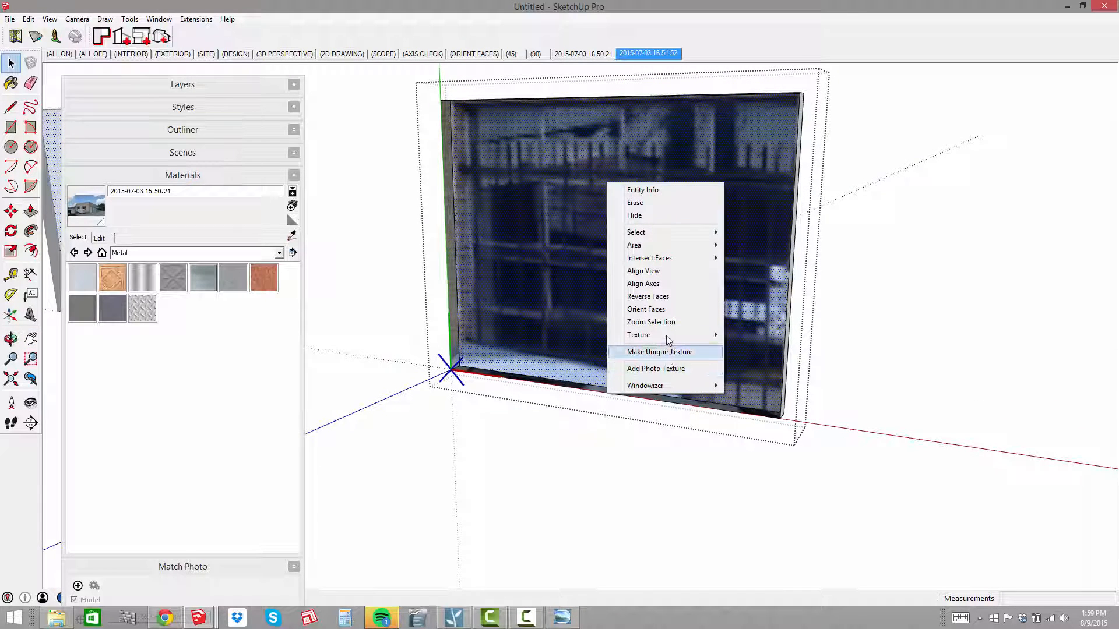
{"action": "left_click", "coordinate": [664, 352]}
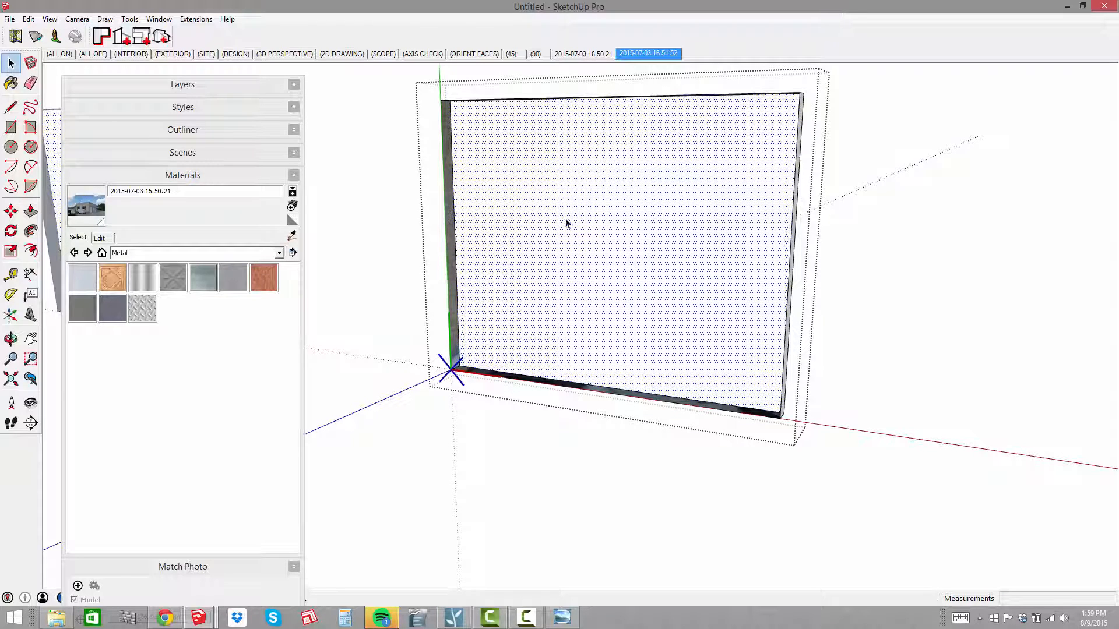
{"action": "right_click", "coordinate": [602, 224]}
{"action": "mouse_move", "coordinate": [655, 413]}
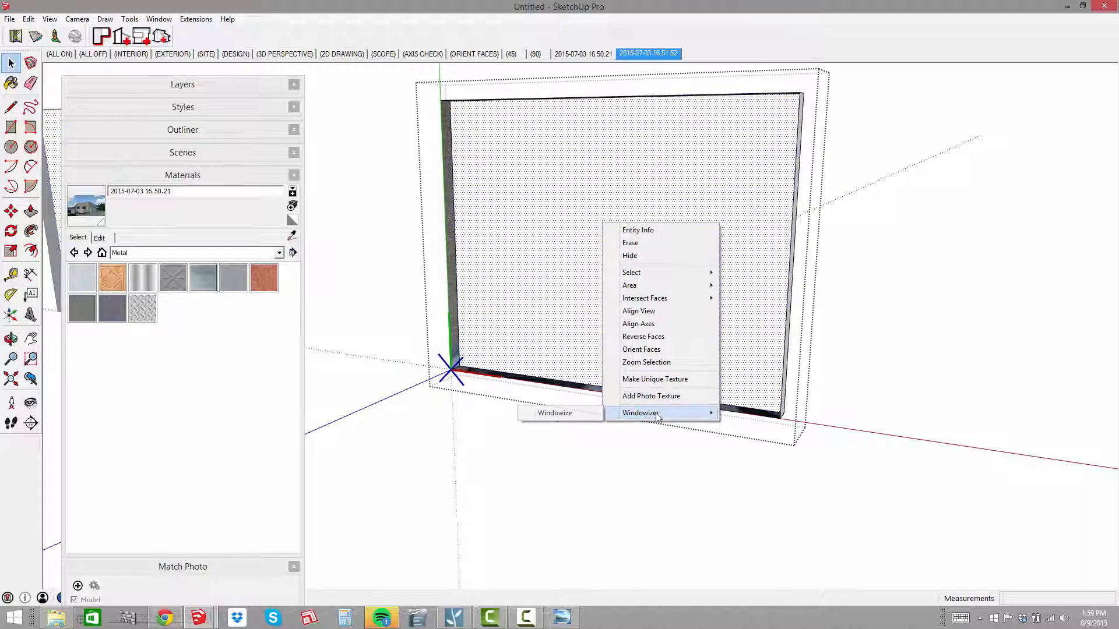
{"action": "left_click", "coordinate": [556, 413]}
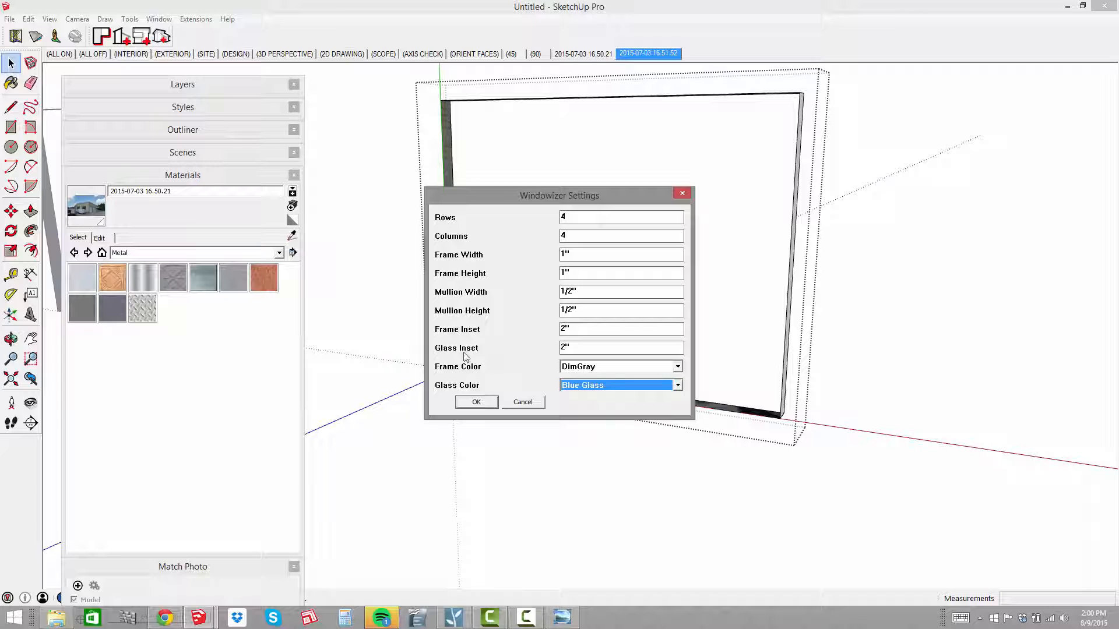
{"action": "key", "text": "shift+Tab"}
{"action": "key", "text": "shift+Tab"}
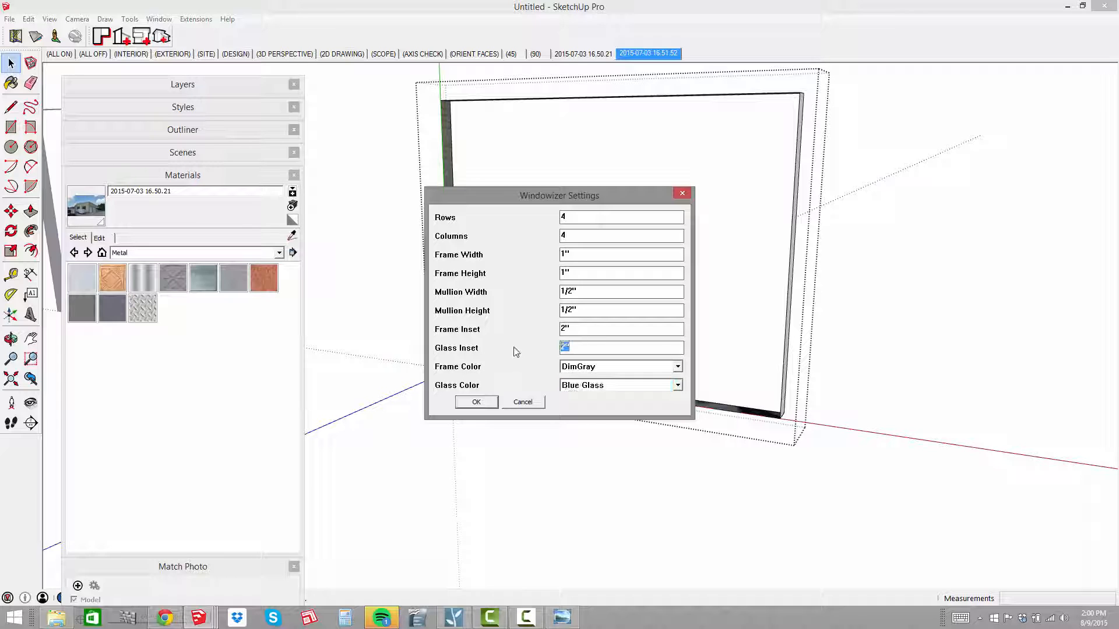
{"action": "type", "text": "1"}
{"action": "left_click", "coordinate": [471, 403]}
{"action": "middle_click_drag", "start_coordinate": [590, 285], "coordinate": [528, 253]}
{"action": "scroll", "coordinate": [500, 144], "scroll_direction": "up", "scroll_amount": 3}
{"action": "middle_click_drag", "start_coordinate": [501, 143], "coordinate": [590, 156]}
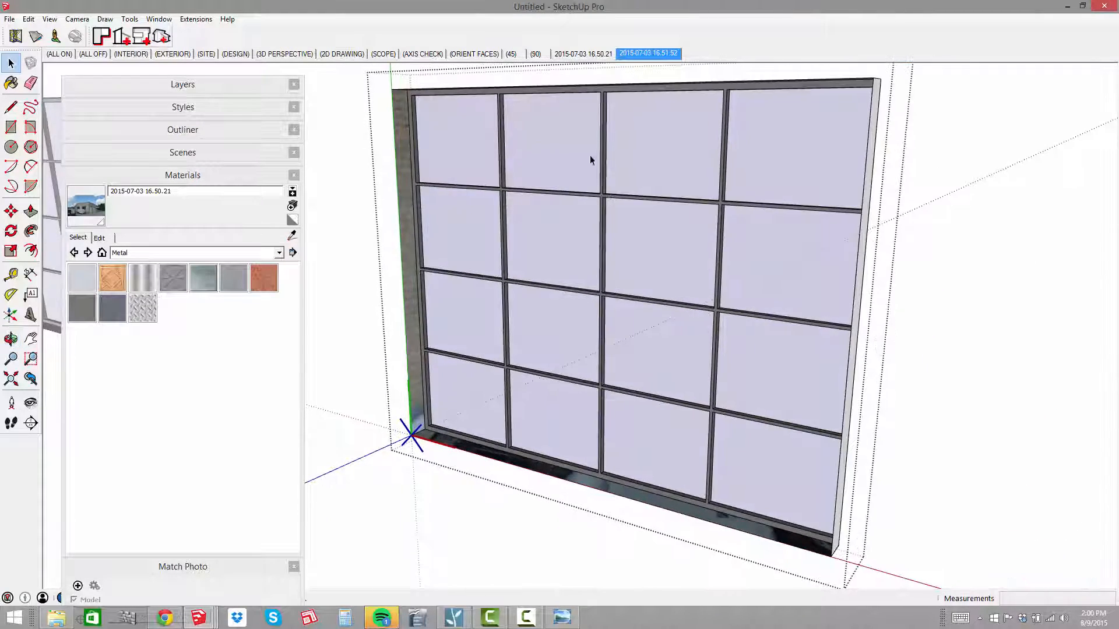
{"action": "scroll", "coordinate": [486, 144], "scroll_direction": "down", "scroll_amount": 3}
{"action": "middle_click_drag", "start_coordinate": [560, 204], "coordinate": [597, 222]}
{"action": "scroll", "coordinate": [619, 237], "scroll_direction": "down", "scroll_amount": 2}
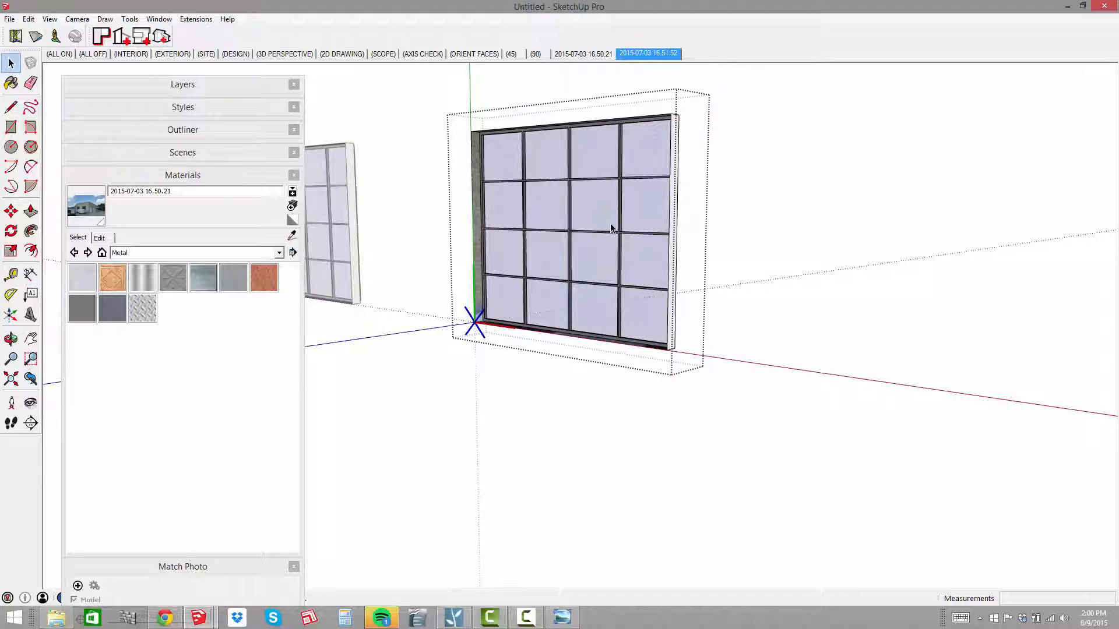
{"action": "key", "text": "Escape"}
Examine the framed windows on the building wall, including the frame, mullions and glass up close
{"action": "scroll", "coordinate": [529, 368], "scroll_direction": "down", "scroll_amount": 2}
{"action": "middle_click_drag", "start_coordinate": [529, 368], "coordinate": [550, 343], "text": "shift"}
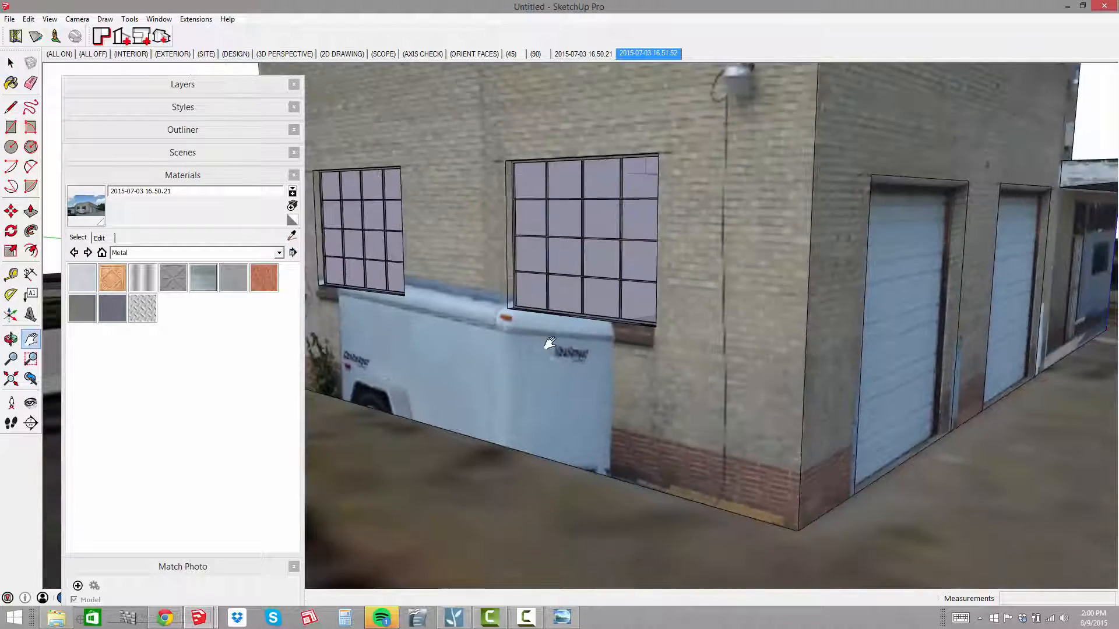
{"action": "scroll", "coordinate": [550, 343], "scroll_direction": "down", "scroll_amount": 2}
{"action": "middle_click_drag", "start_coordinate": [630, 303], "coordinate": [665, 309]}
{"action": "scroll", "coordinate": [589, 234], "scroll_direction": "up", "scroll_amount": 4}
{"action": "middle_click_drag", "start_coordinate": [588, 233], "coordinate": [477, 179], "text": "shift"}
{"action": "scroll", "coordinate": [545, 233], "scroll_direction": "up", "scroll_amount": 4}
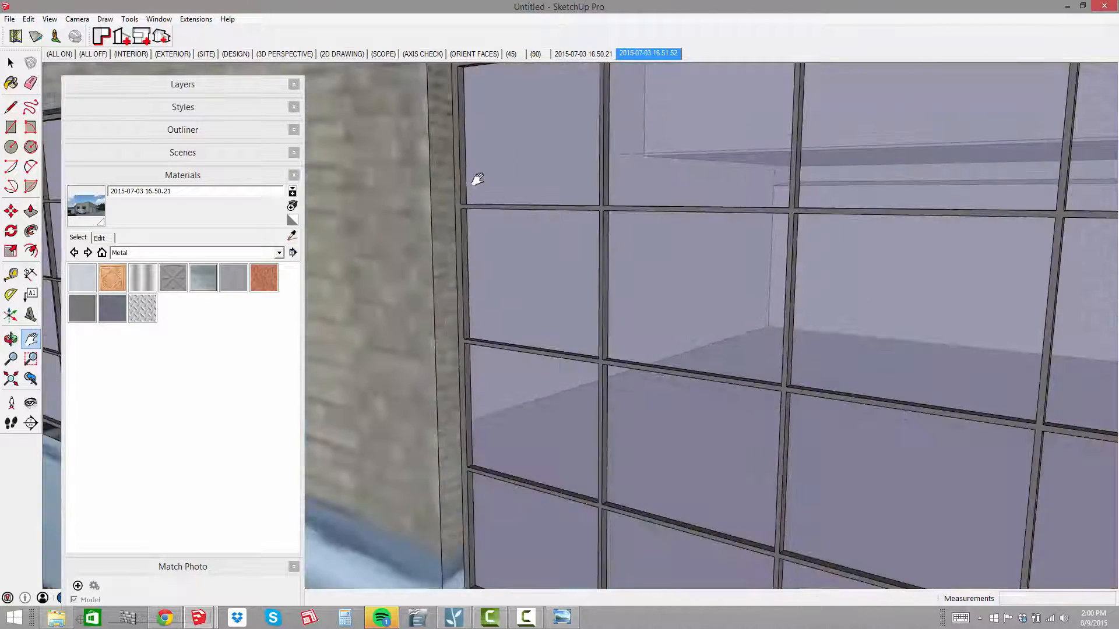
{"action": "scroll", "coordinate": [443, 257], "scroll_direction": "down", "scroll_amount": 5}
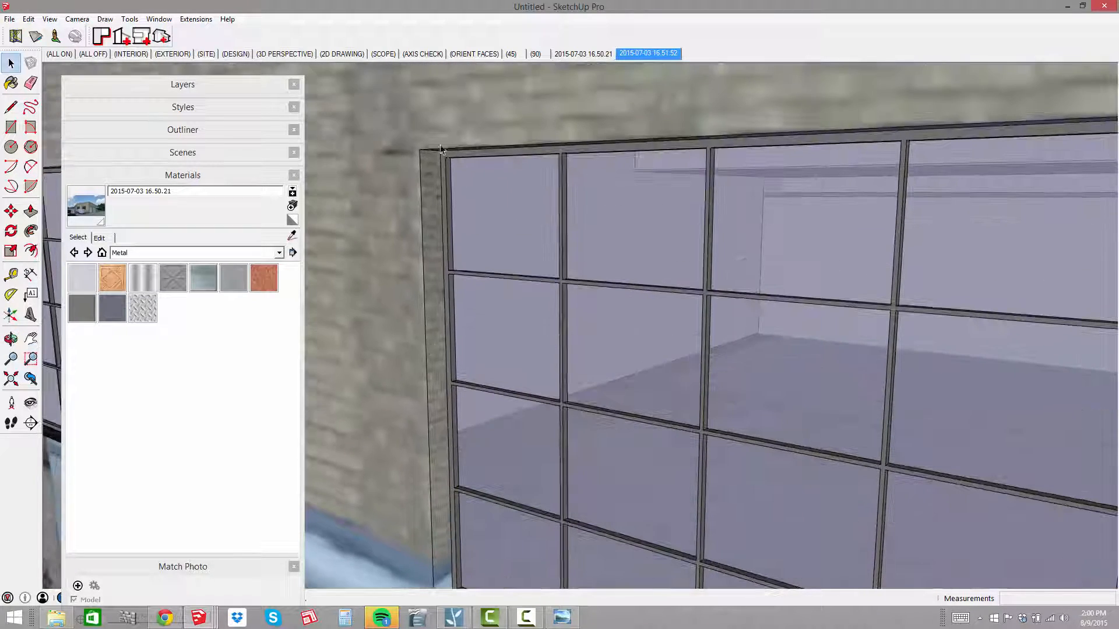
Examine the framed windows and the two garage doors around the building's corner
{"action": "scroll", "coordinate": [434, 153], "scroll_direction": "down", "scroll_amount": 6}
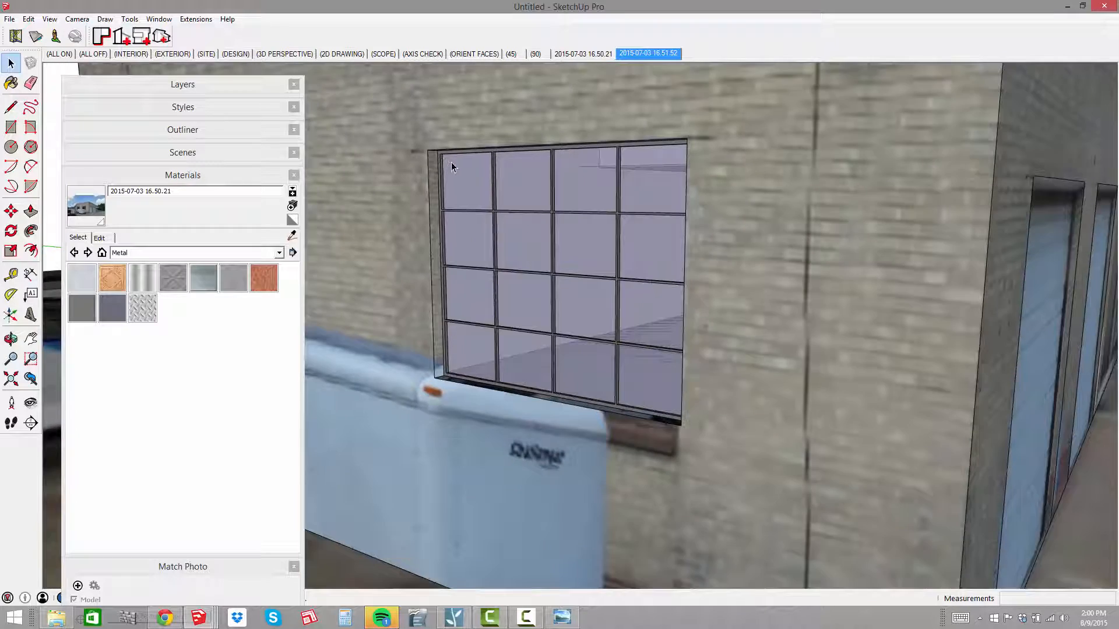
{"action": "middle_click_drag", "start_coordinate": [522, 218], "coordinate": [518, 217], "text": "shift"}
{"action": "scroll", "coordinate": [600, 243], "scroll_direction": "down", "scroll_amount": 5}
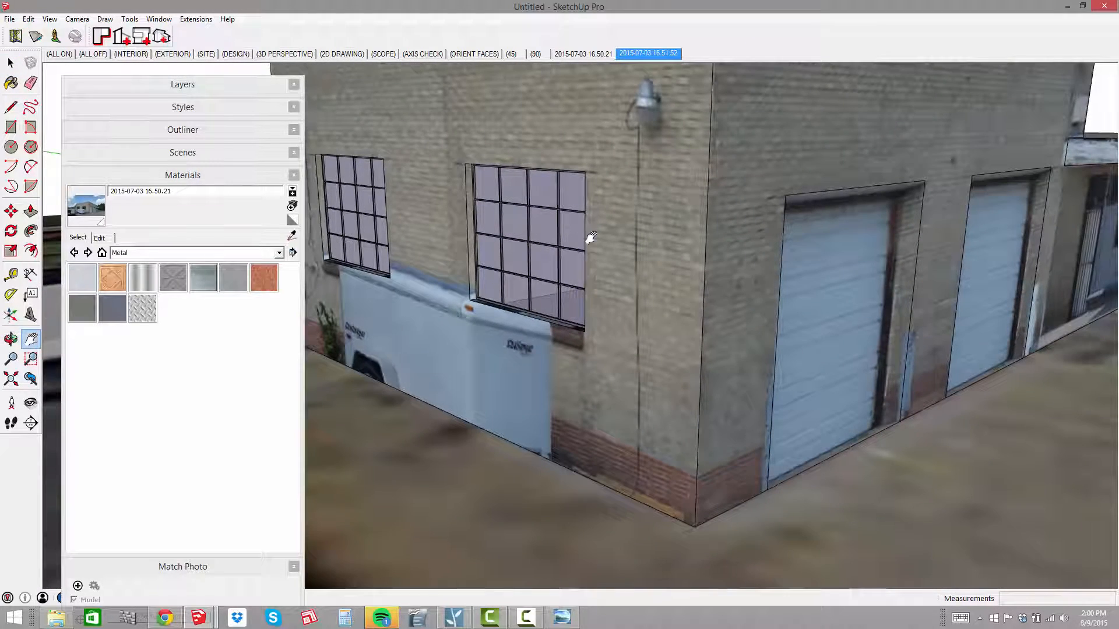
{"action": "left_click_drag", "start_coordinate": [612, 226], "coordinate": [763, 283]}
{"action": "key", "text": "space"}
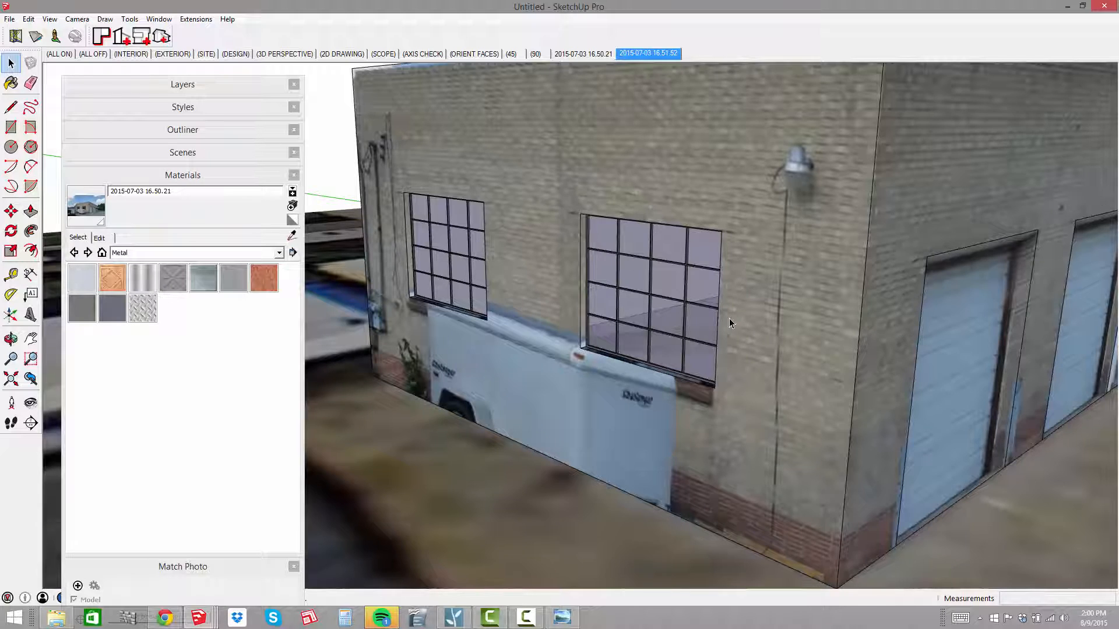
{"action": "key", "text": "h"}
{"action": "scroll", "coordinate": [620, 295], "scroll_direction": "down", "scroll_amount": 3}
{"action": "middle_click_drag", "start_coordinate": [619, 295], "coordinate": [692, 267]}
{"action": "scroll", "coordinate": [596, 198], "scroll_direction": "up", "scroll_amount": 1}
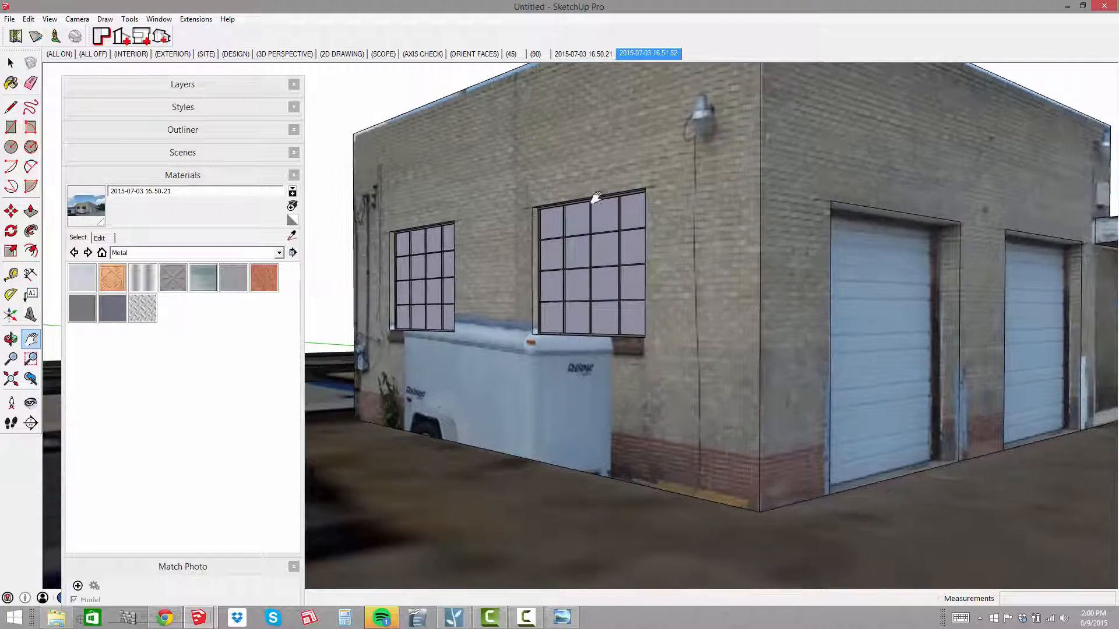
{"action": "scroll", "coordinate": [551, 287], "scroll_direction": "down", "scroll_amount": 2}
{"action": "left_click_drag", "start_coordinate": [732, 296], "coordinate": [667, 297]}
{"action": "mouse_move", "coordinate": [778, 298]}
{"action": "middle_mouse_down"}
{"action": "mouse_move", "coordinate": [791, 338]}
{"action": "mouse_move", "coordinate": [752, 279]}
{"action": "mouse_move", "coordinate": [795, 289]}
{"action": "middle_mouse_up"}
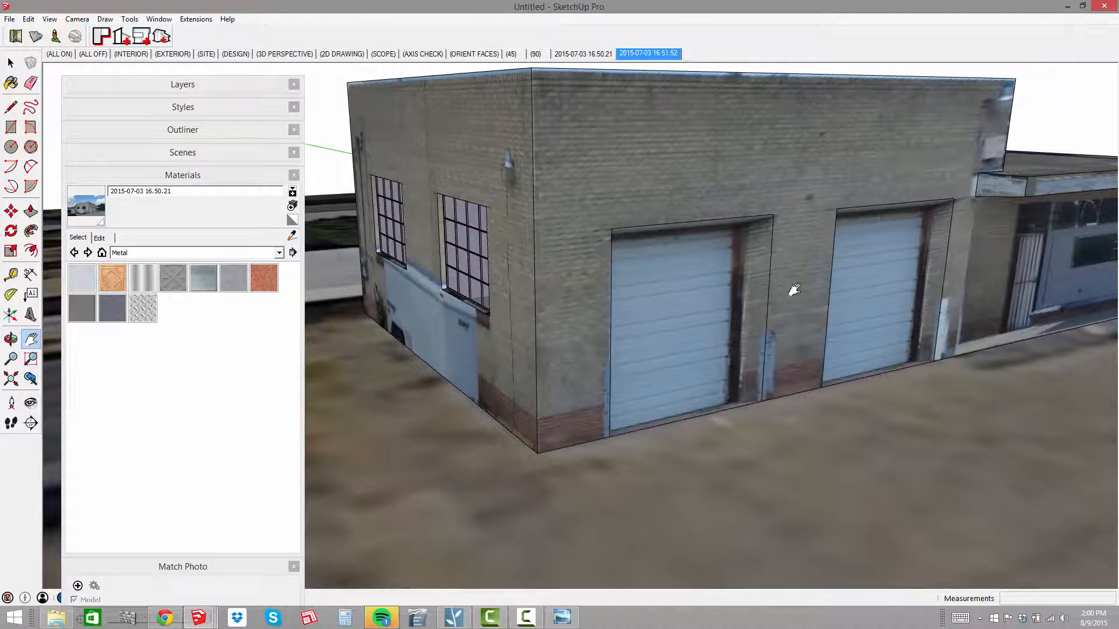
Open the garage door component nearest the corner, push its face 8" inward and delete the front face
{"action": "key", "text": "space"}
{"action": "double_click", "coordinate": [698, 319]}
{"action": "middle_click_drag", "start_coordinate": [699, 319], "coordinate": [625, 334]}
{"action": "key", "text": "h"}
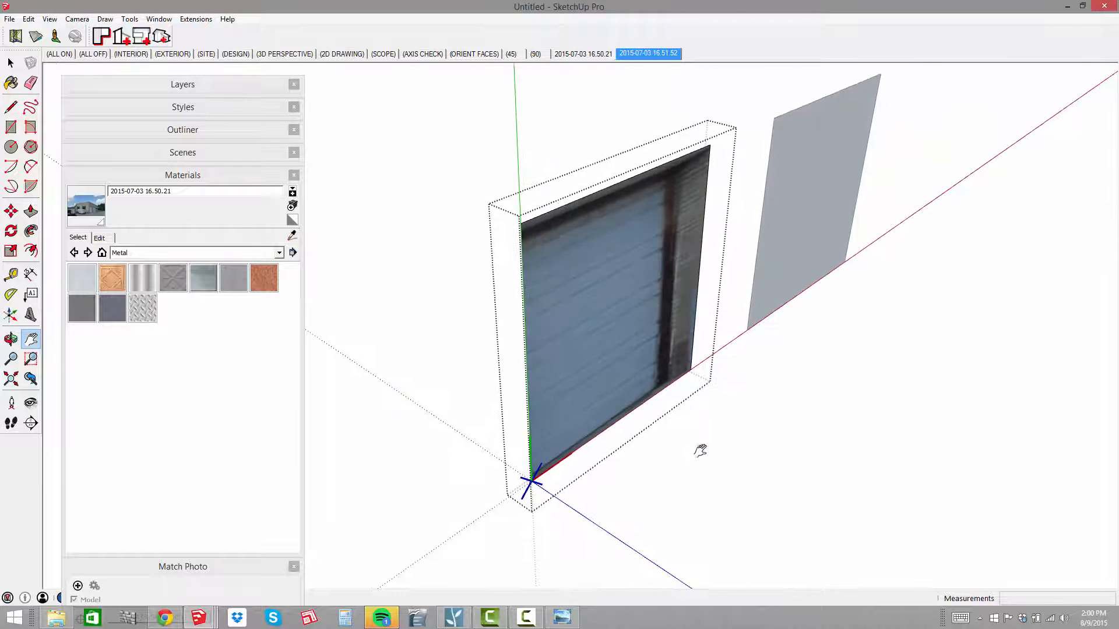
{"action": "middle_click_drag", "start_coordinate": [648, 385], "coordinate": [637, 220]}
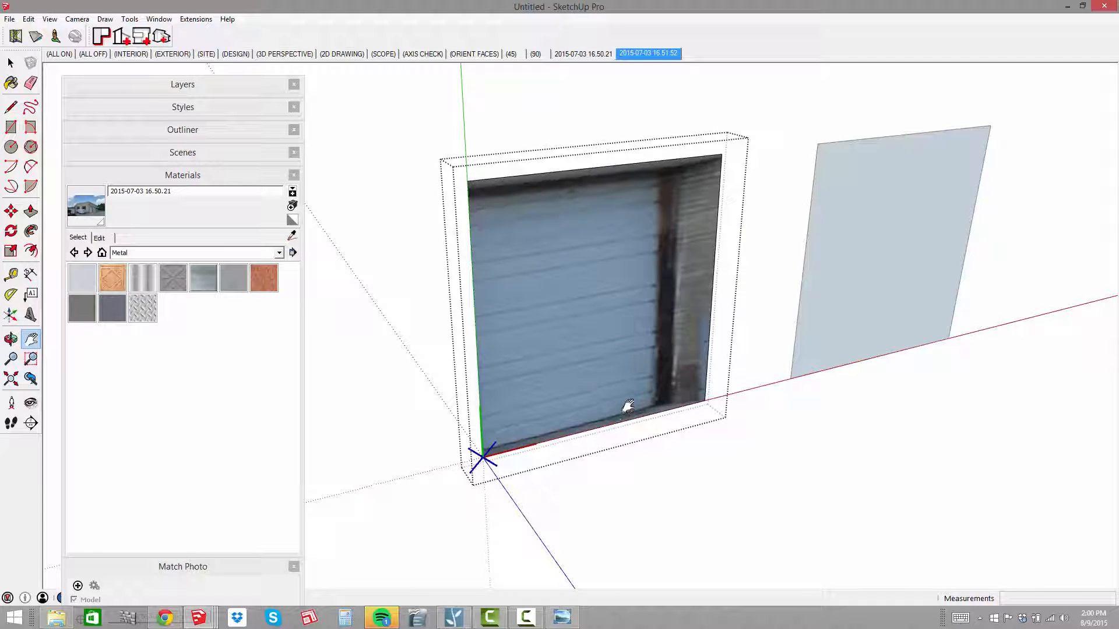
{"action": "middle_click_drag", "start_coordinate": [619, 315], "coordinate": [713, 377]}
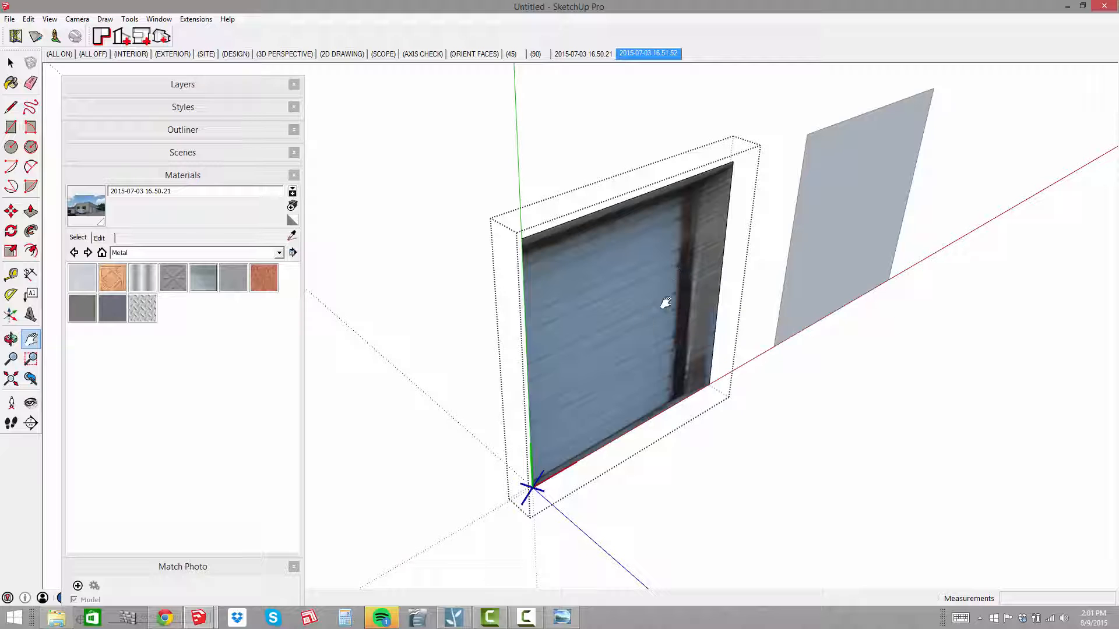
{"action": "key", "text": "p"}
{"action": "left_click", "coordinate": [637, 327]}
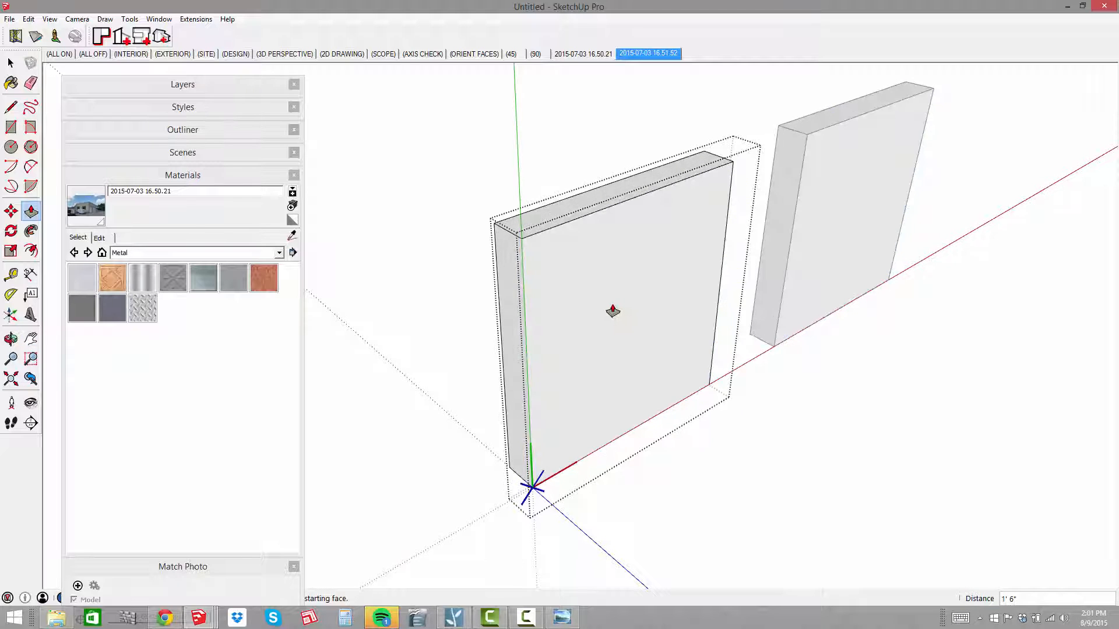
{"action": "key", "text": "Return"}
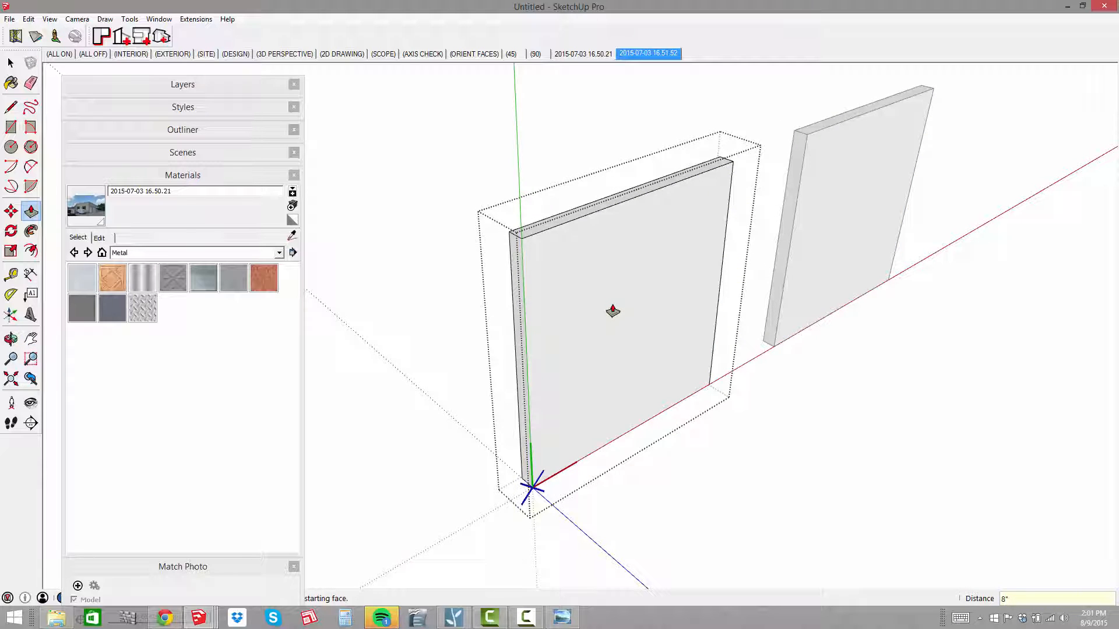
{"action": "left_click", "coordinate": [623, 327]}
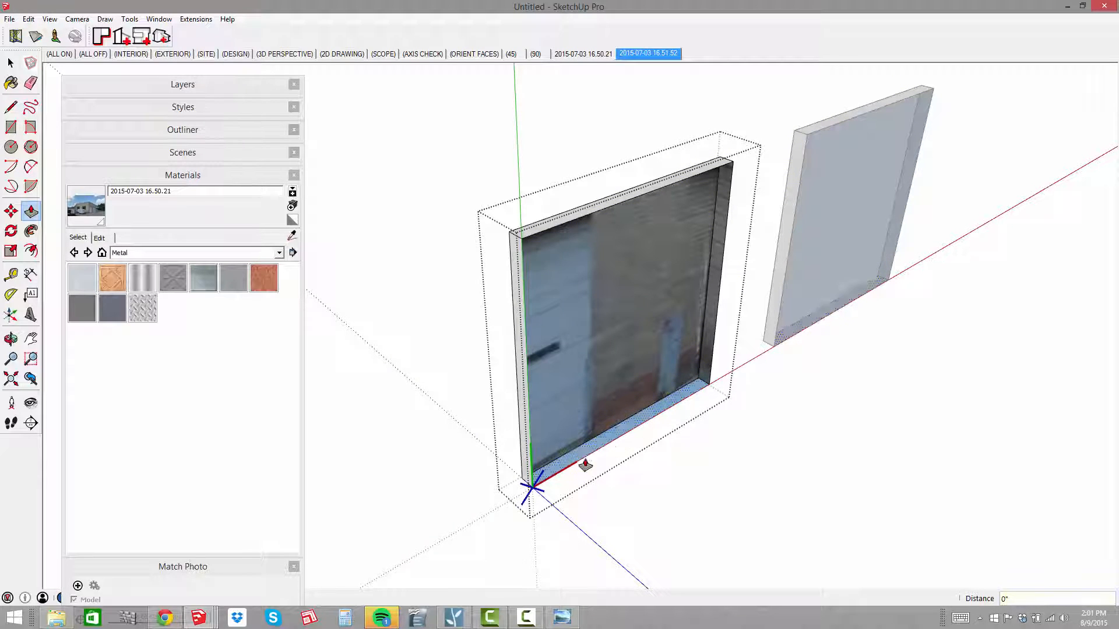
Check the garage door recess with the rest of the model shown, and leave the component
{"action": "middle_click_drag", "start_coordinate": [660, 398], "coordinate": [688, 423]}
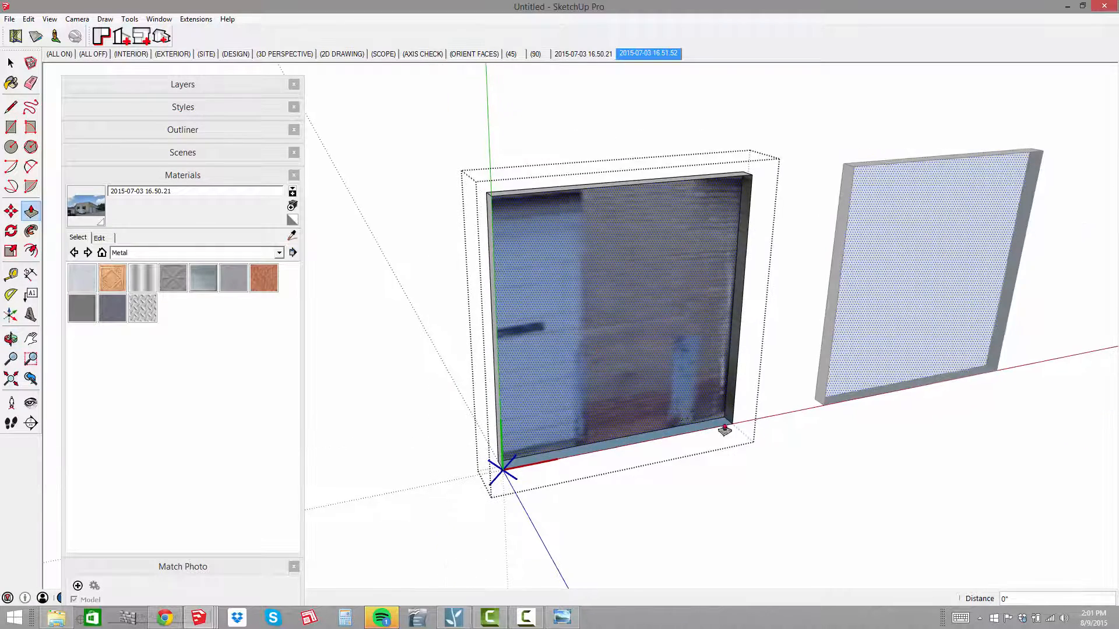
{"action": "middle_click_drag", "start_coordinate": [691, 373], "coordinate": [679, 352]}
{"action": "key", "text": "h"}
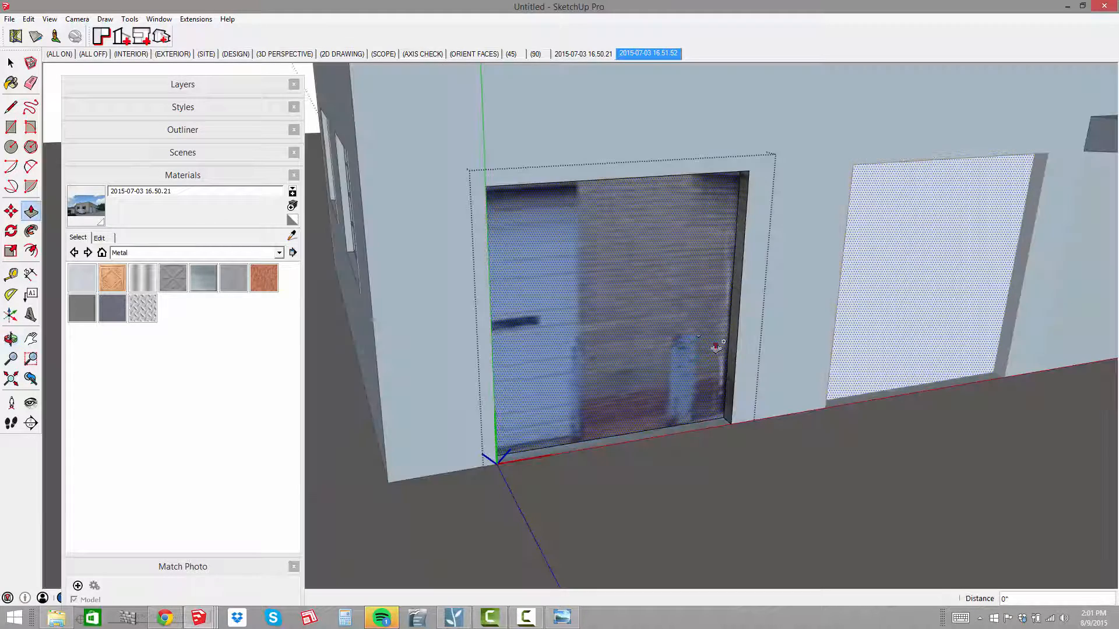
{"action": "key", "text": "h"}
{"action": "key", "text": "h"}
{"action": "key", "text": "ctrl+t"}
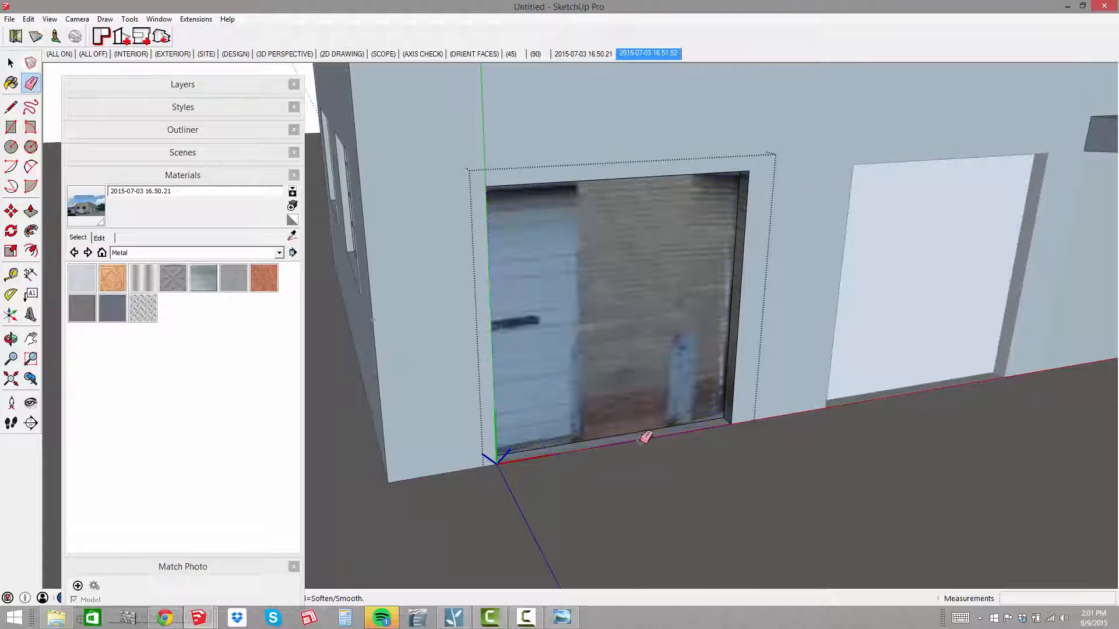
{"action": "key", "text": "e"}
{"action": "key", "text": "space"}
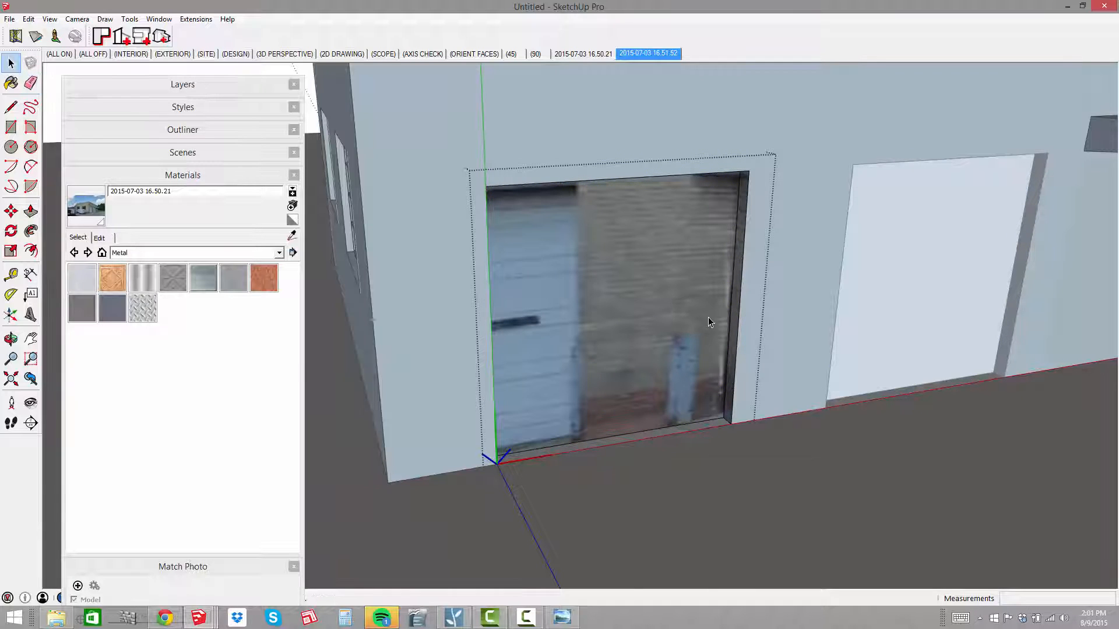
{"action": "key", "text": "Escape"}
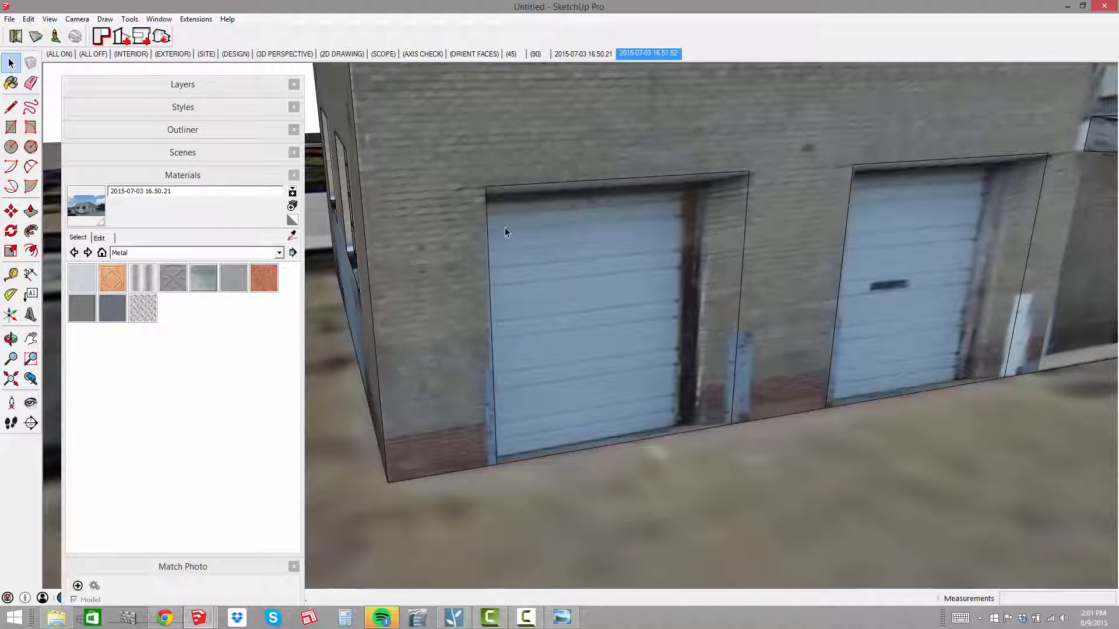
Reopen the garage door component for editing and hide the rest of the model
{"action": "double_click", "coordinate": [764, 236]}
{"action": "middle_click_drag", "start_coordinate": [767, 246], "coordinate": [749, 305]}
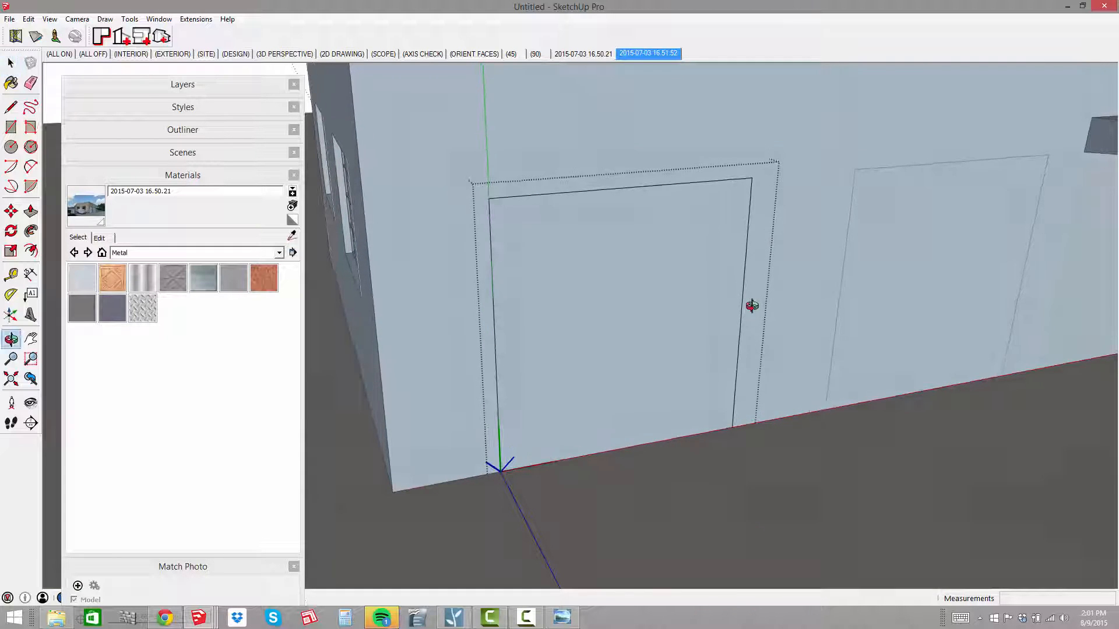
{"action": "key", "text": "h"}
Copy the recessed face's bottom edge up to the top and divide the distance into 10 equal panels
{"action": "left_click", "coordinate": [641, 447]}
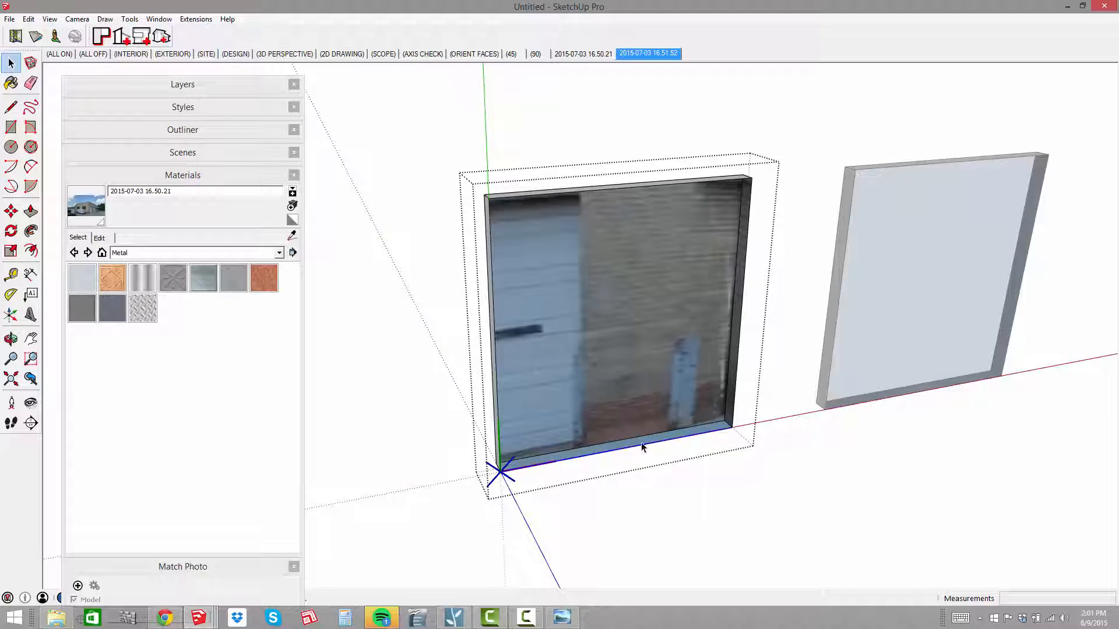
{"action": "key", "text": "ctrl+a"}
{"action": "scroll", "coordinate": [641, 379], "scroll_direction": "up", "scroll_amount": 2}
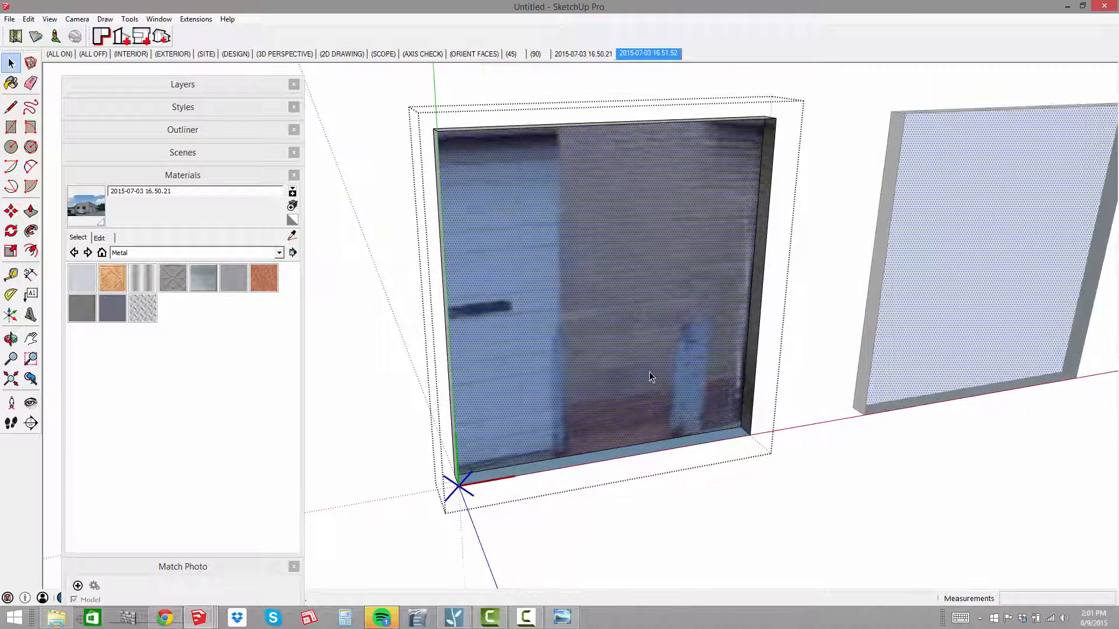
{"action": "key", "text": "m"}
{"action": "left_click", "coordinate": [640, 444]}
{"action": "key", "text": "ctrl"}
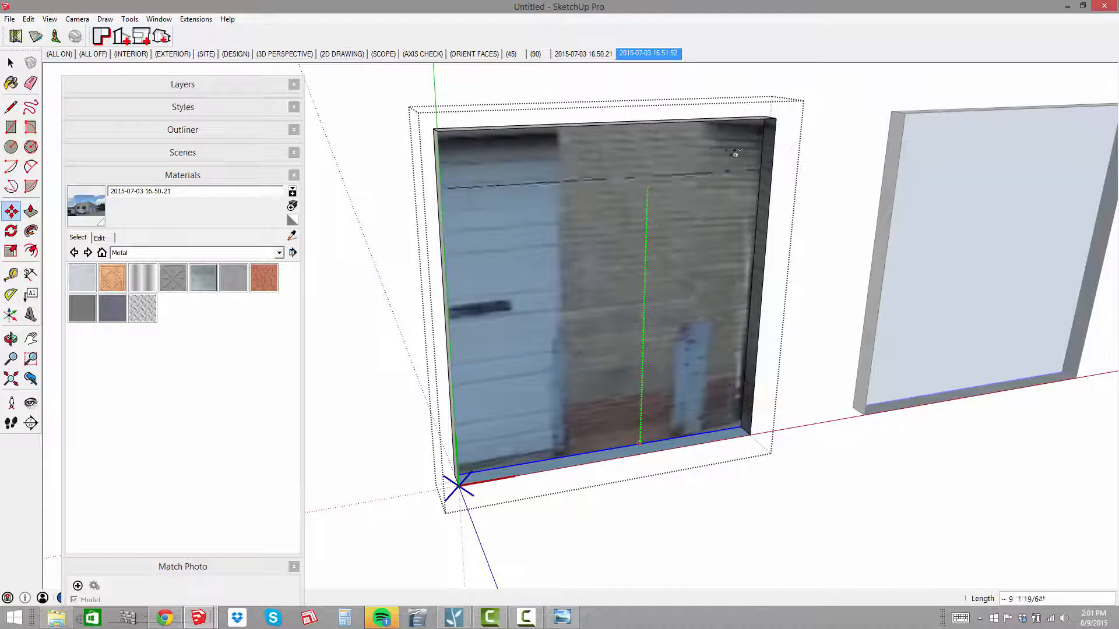
{"action": "left_click", "coordinate": [775, 119]}
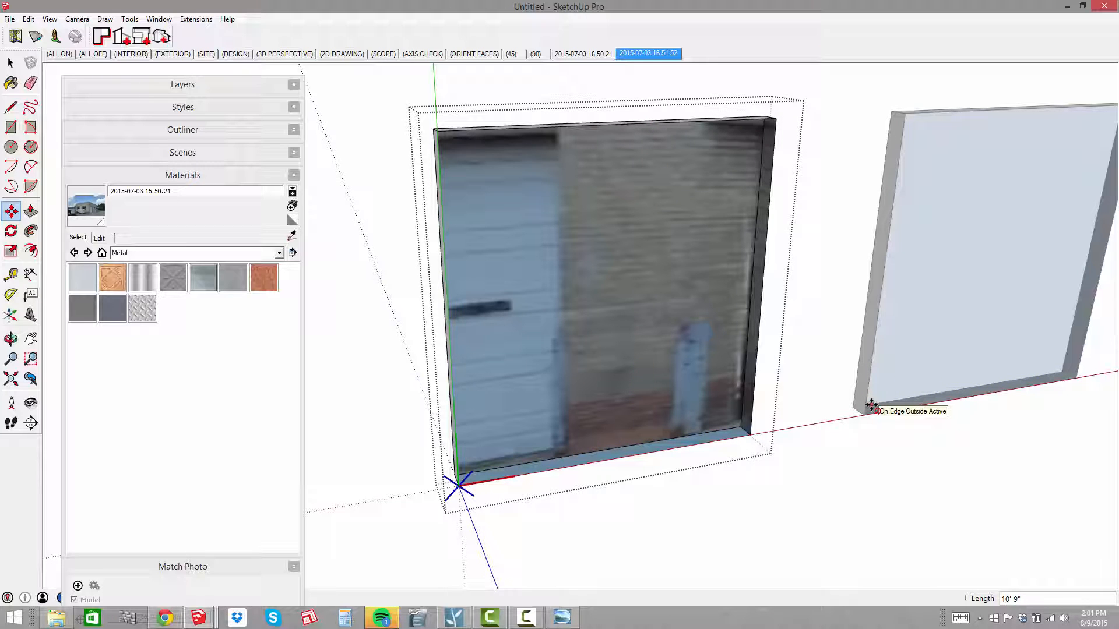
{"action": "type", "text": "10/"}
{"action": "key", "text": "Return"}
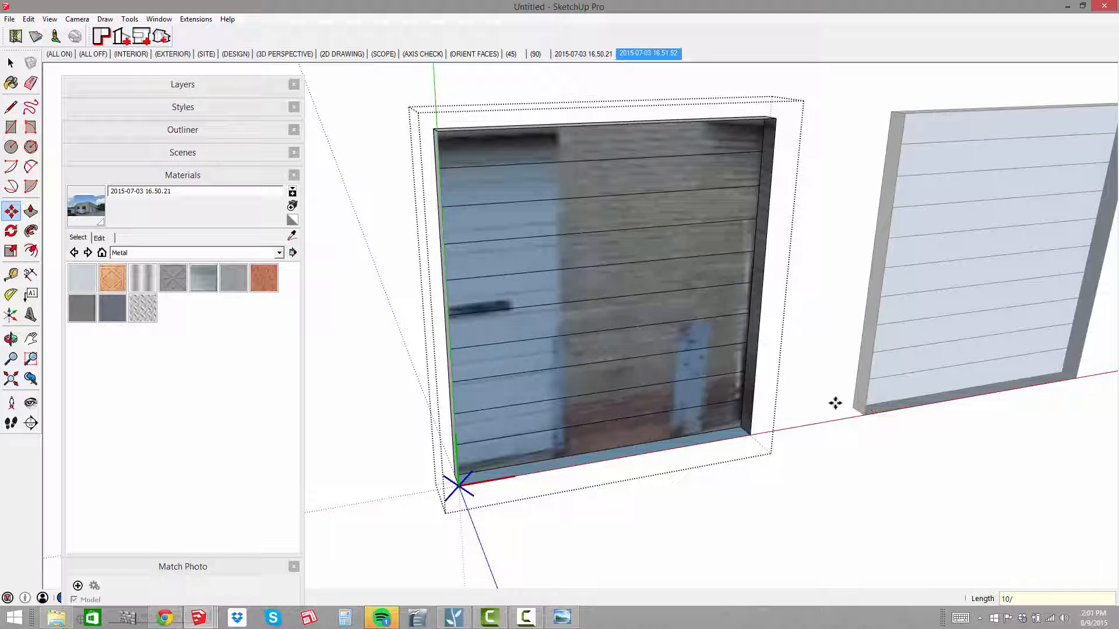
{"action": "key", "text": "space"}
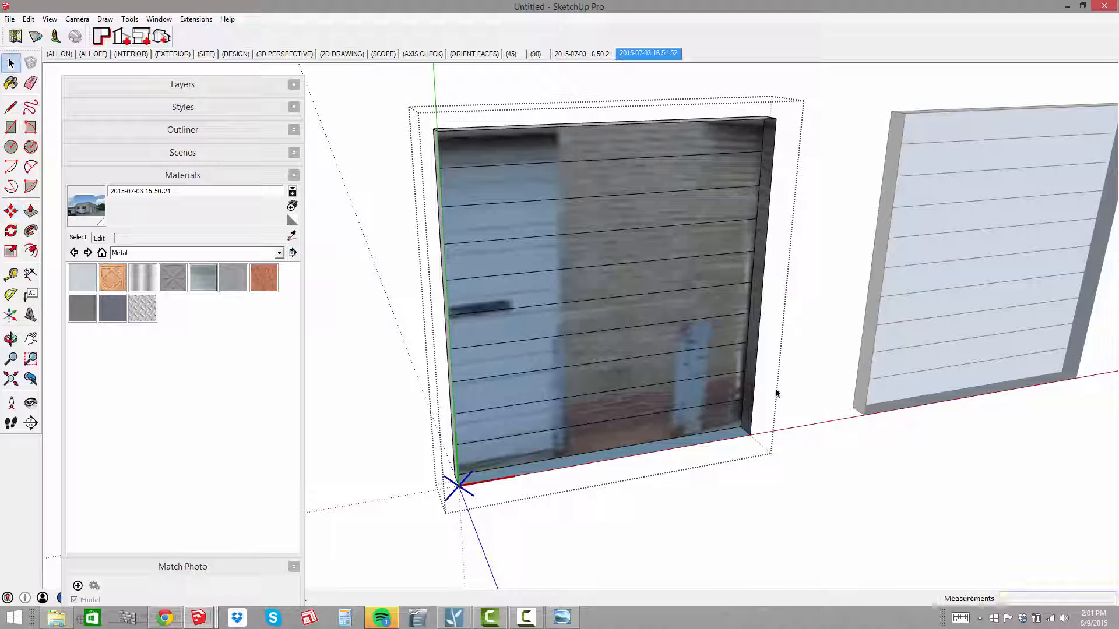
Try to make the bottom strip of the recessed face a component named "garage door panel"
{"action": "left_click", "coordinate": [620, 440]}
{"action": "right_click", "coordinate": [625, 432]}
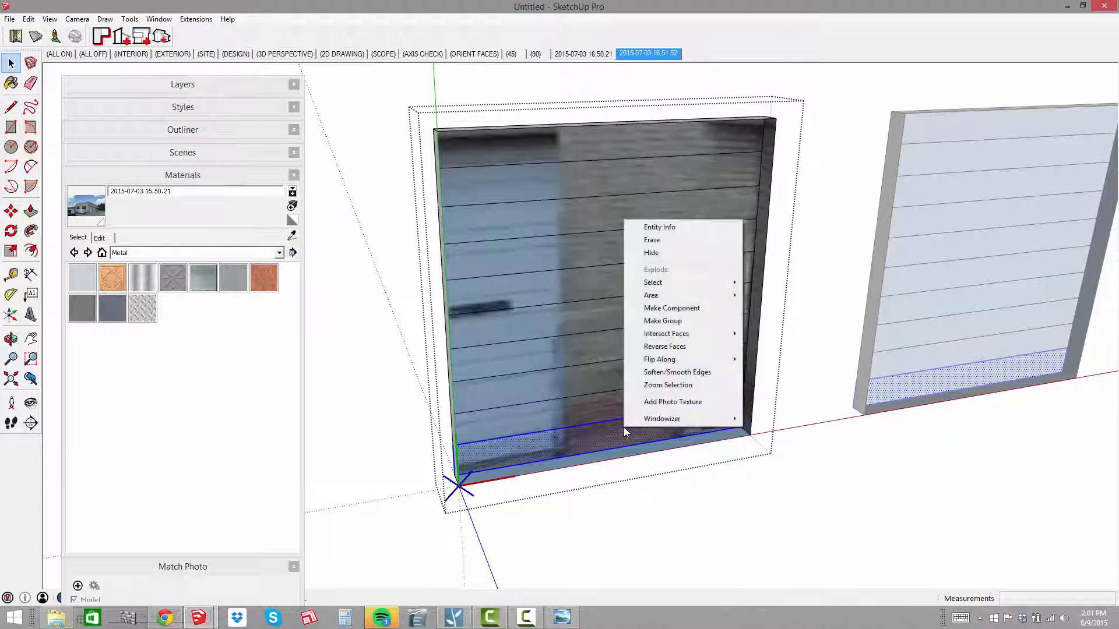
{"action": "left_click", "coordinate": [695, 308]}
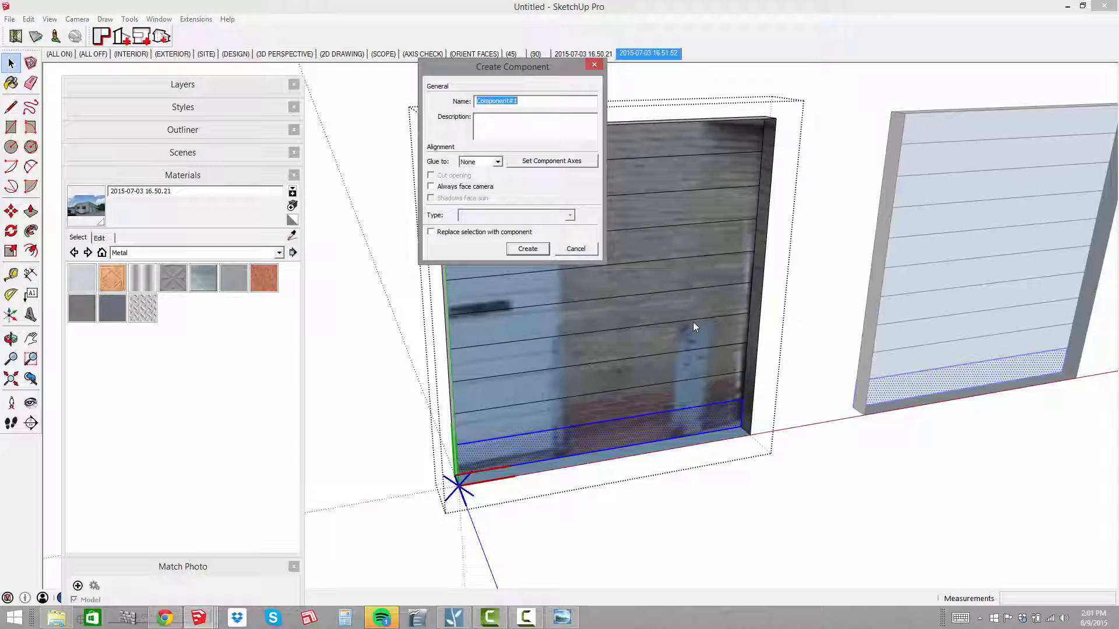
{"action": "type", "text": "garage door panel"}
{"action": "left_click", "coordinate": [527, 248]}
{"action": "left_click", "coordinate": [663, 420]}
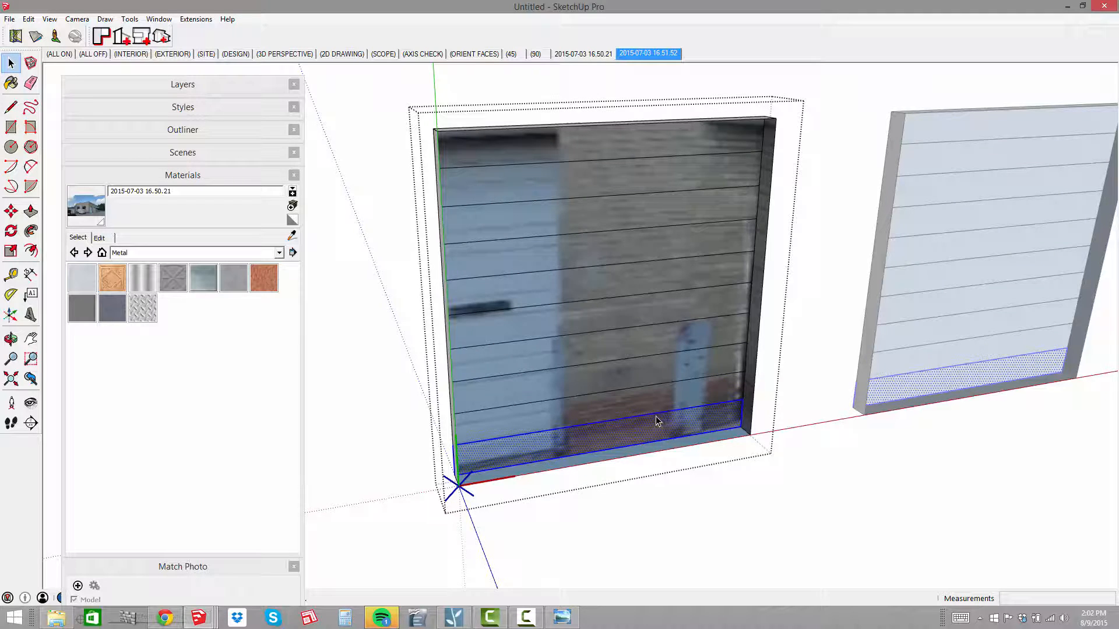
Make the bottom strip a component named "pl", with the selection replaced by the component
{"action": "right_click", "coordinate": [653, 419]}
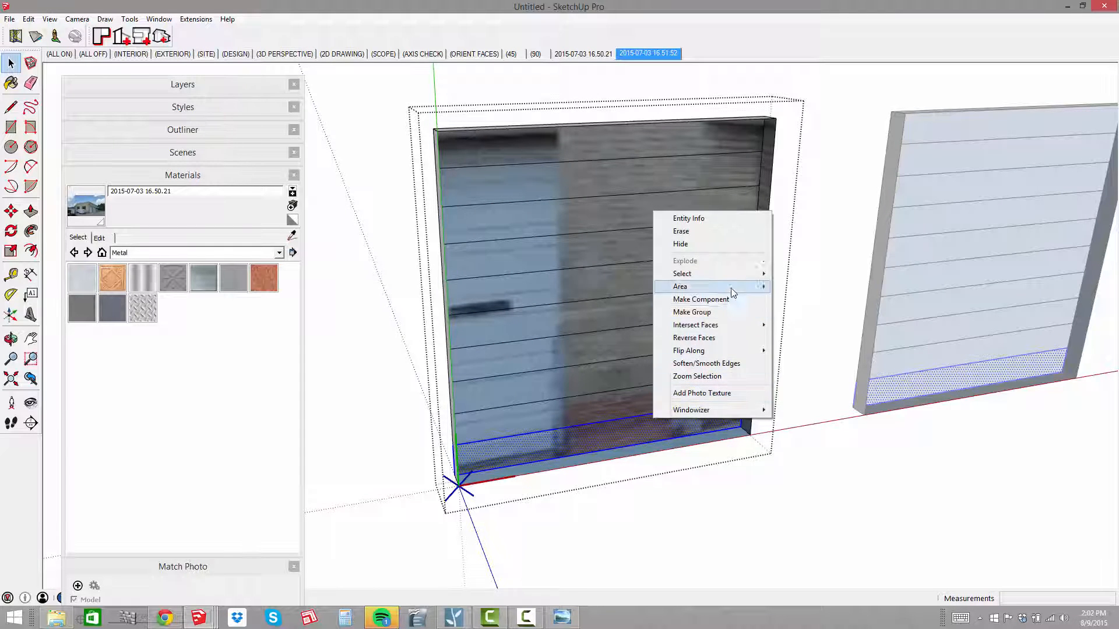
{"action": "left_click", "coordinate": [700, 299]}
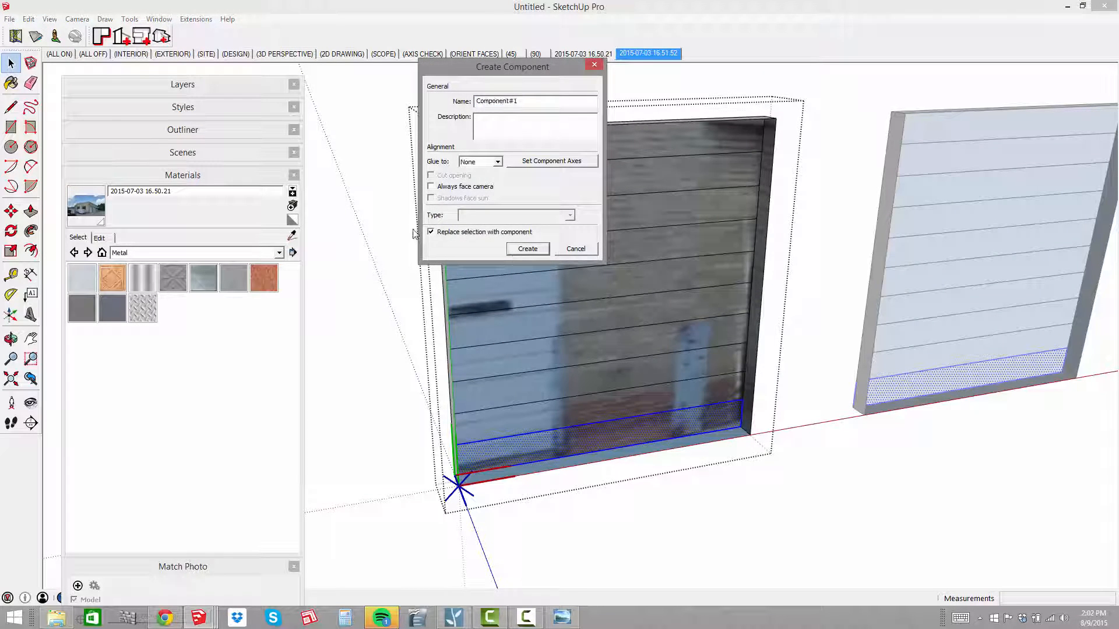
{"action": "double_click", "coordinate": [534, 101]}
{"action": "type", "text": "pl"}
{"action": "left_click", "coordinate": [527, 248]}
Erase all the recessed face's strips and dividing lines above the bottom panel component
{"action": "scroll", "coordinate": [716, 412], "scroll_direction": "up", "scroll_amount": 2}
{"action": "key", "text": "e"}
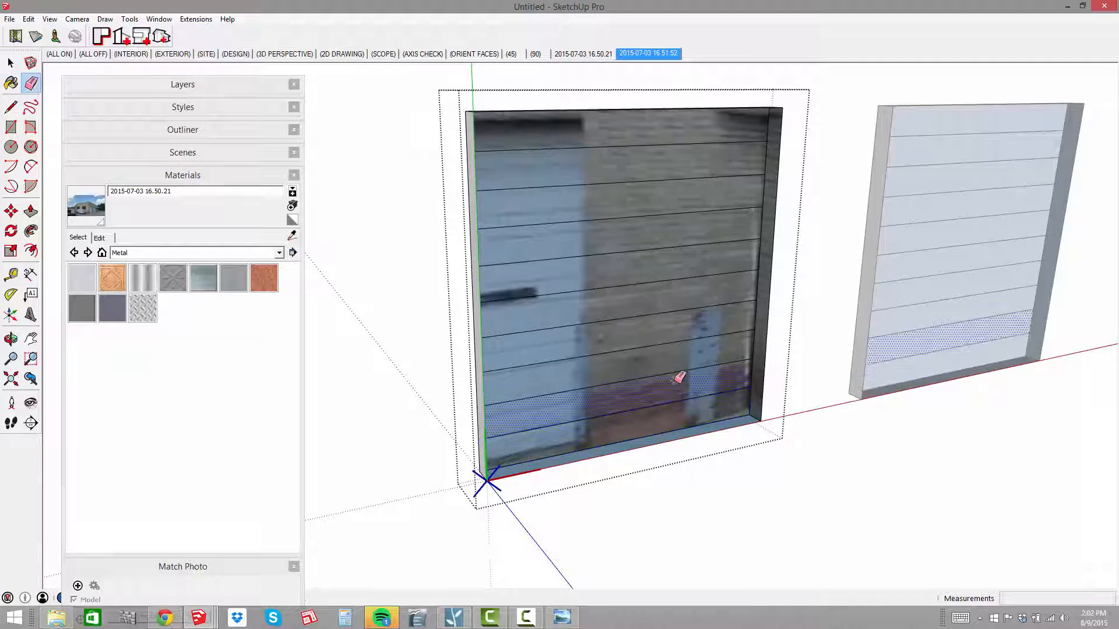
{"action": "left_click_drag", "start_coordinate": [675, 379], "coordinate": [674, 142]}
{"action": "right_click", "coordinate": [675, 147]}
{"action": "left_click", "coordinate": [700, 166]}
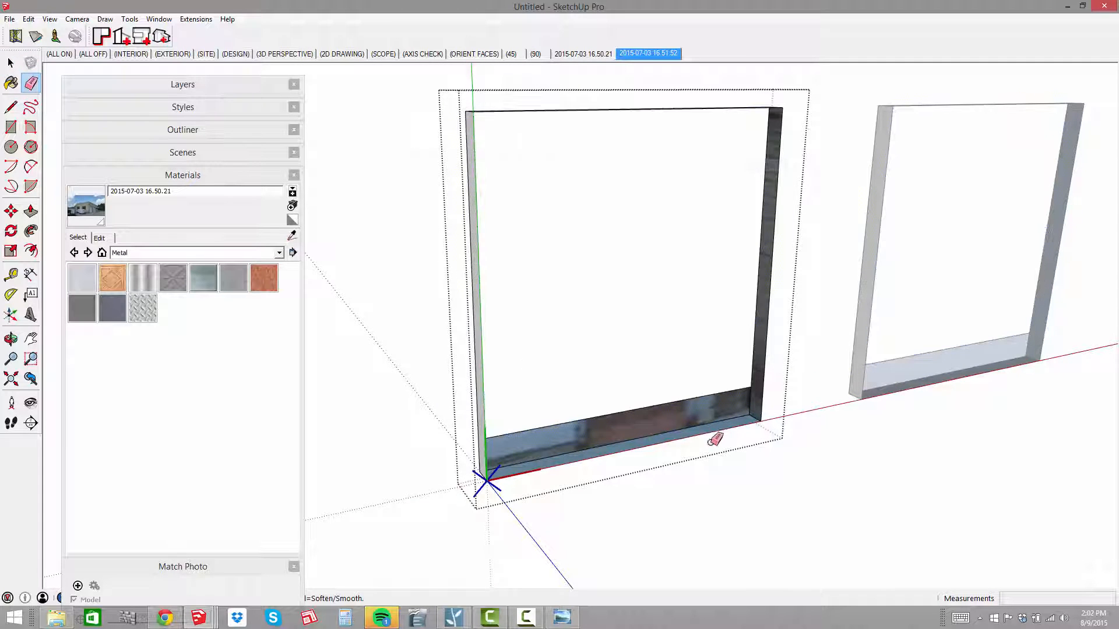
Copy the bottom panel component upward by its own height and repeat it 9x to fill the opening
{"action": "key", "text": "space"}
{"action": "left_click", "coordinate": [677, 422]}
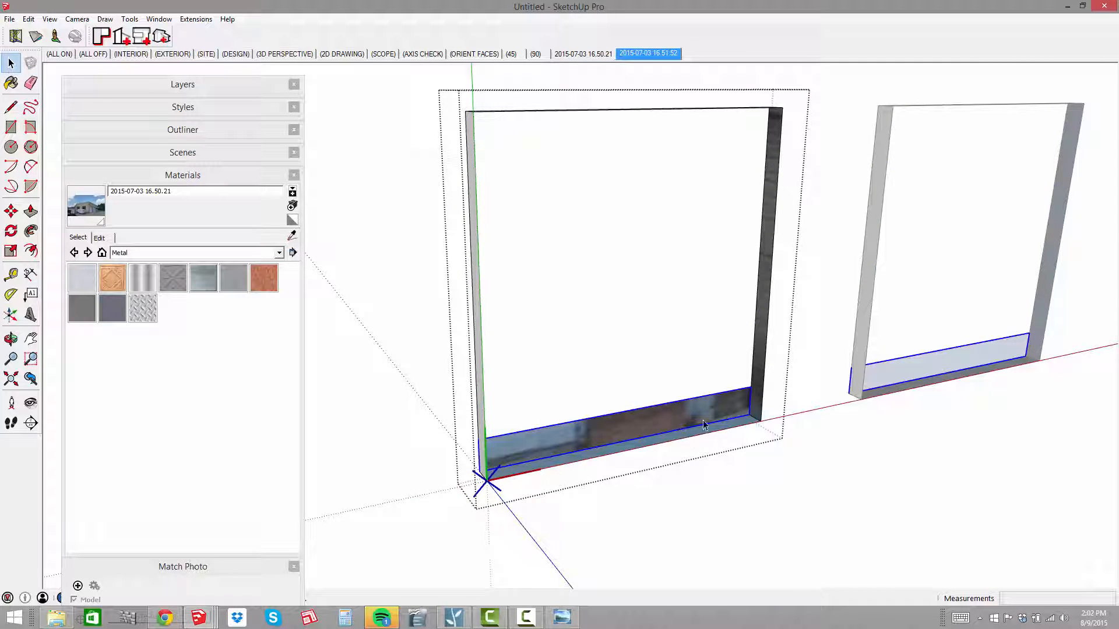
{"action": "key", "text": "m"}
{"action": "left_click", "coordinate": [750, 419]}
{"action": "left_click", "coordinate": [751, 389]}
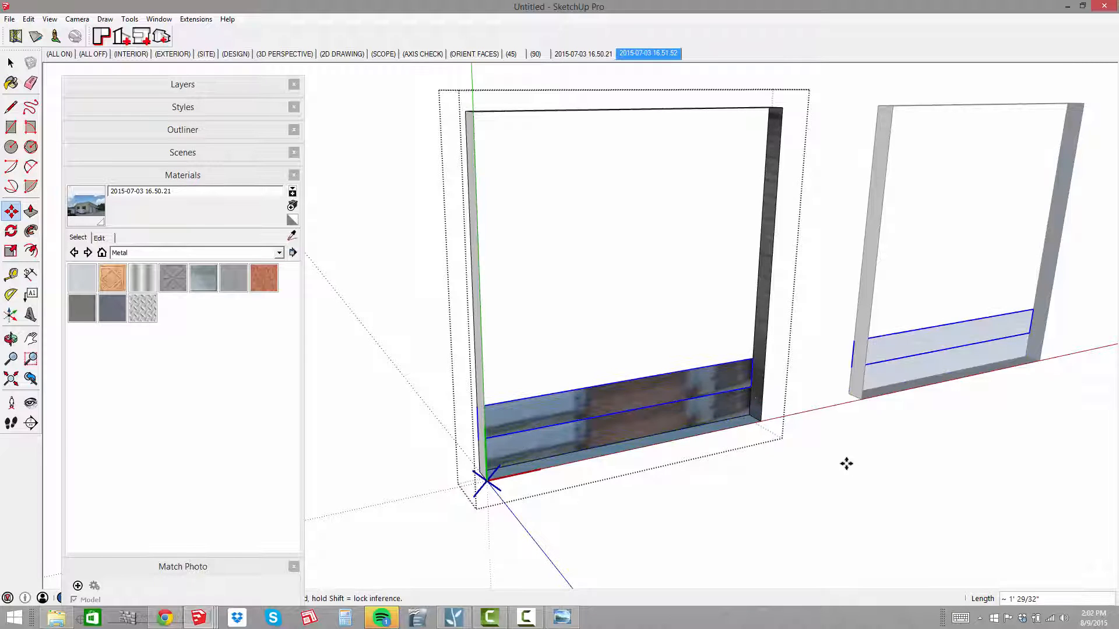
{"action": "key", "text": "Return"}
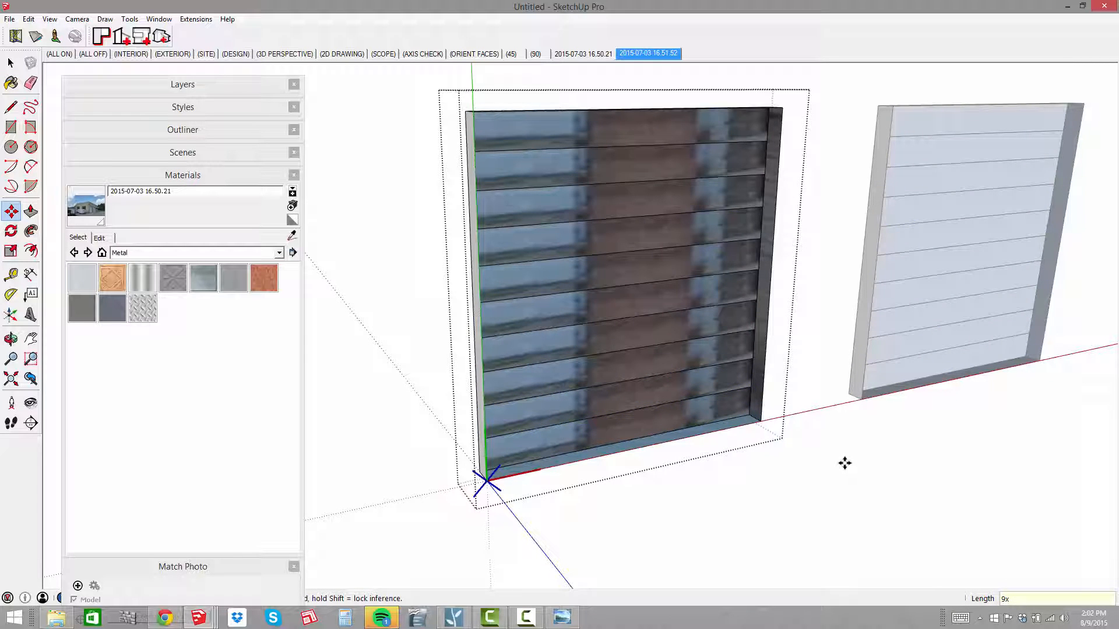
Open the topmost garage door panel component for editing
{"action": "key", "text": "space"}
{"action": "double_click", "coordinate": [626, 132]}
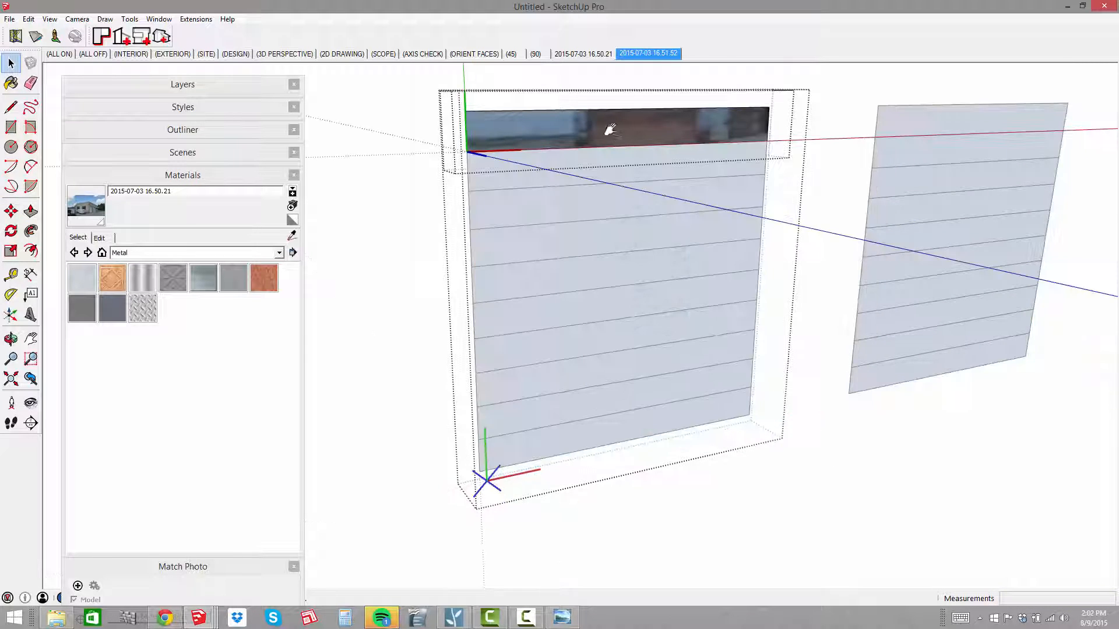
{"action": "scroll", "coordinate": [610, 129], "scroll_direction": "up", "scroll_amount": 5}
{"action": "middle_click_drag", "start_coordinate": [682, 247], "coordinate": [663, 246]}
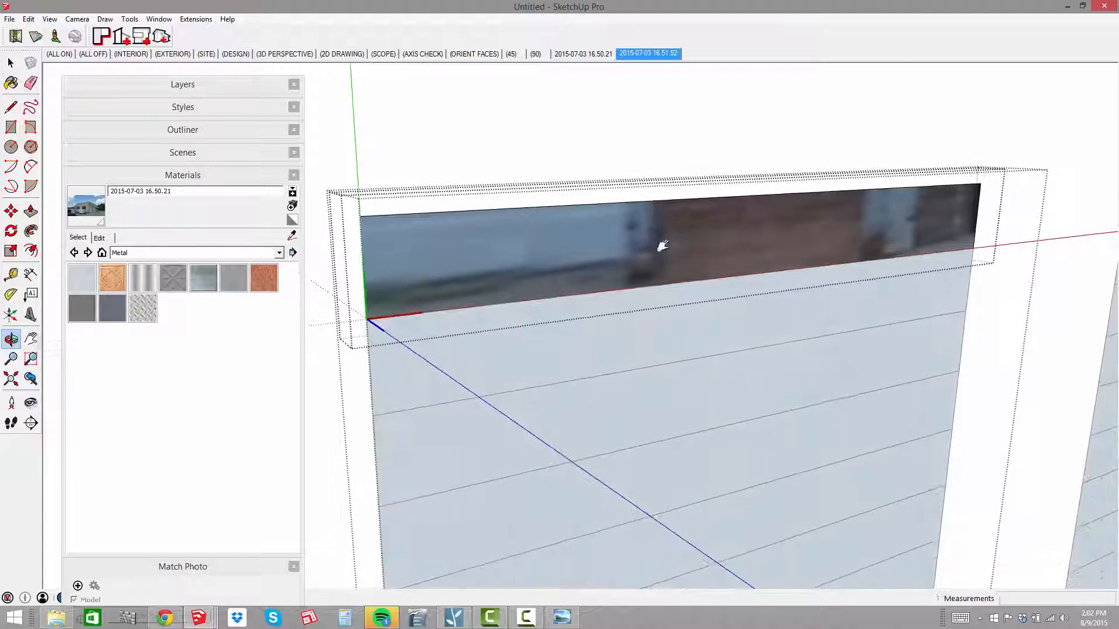
{"action": "scroll", "coordinate": [596, 221], "scroll_direction": "up", "scroll_amount": 2}
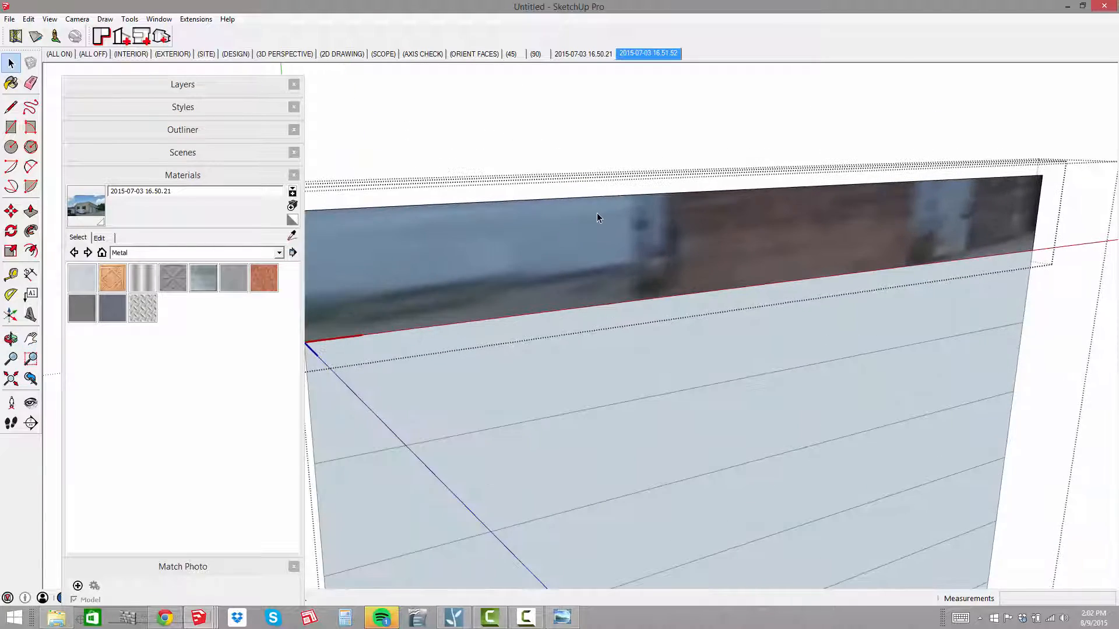
Try to inset the top panel's face by 1 and push its inner face outward
{"action": "left_click", "coordinate": [600, 222]}
{"action": "key", "text": "f"}
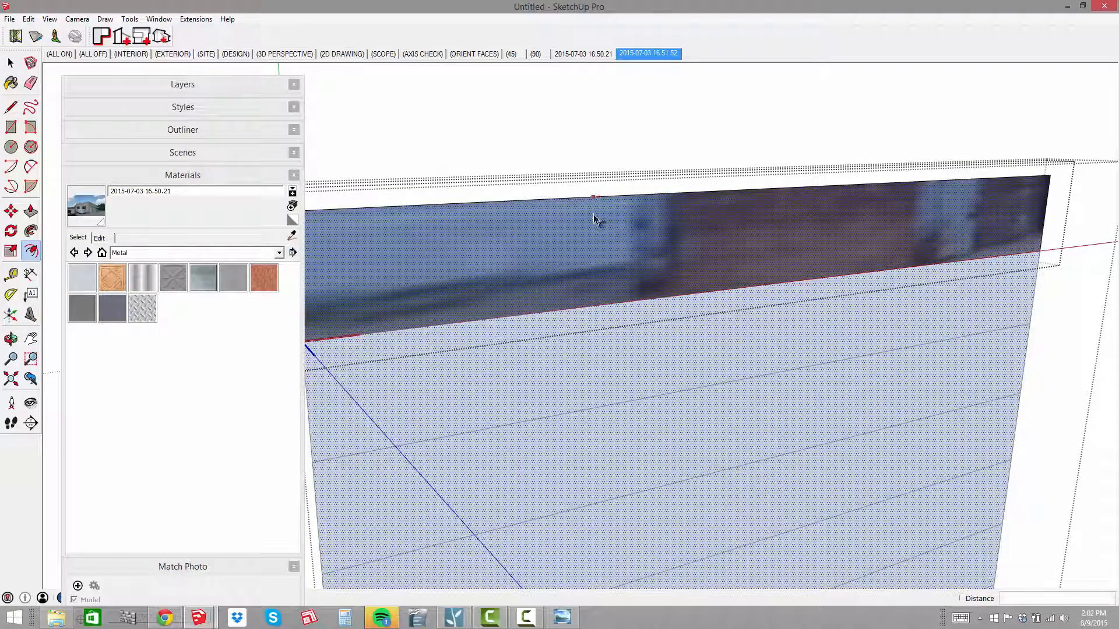
{"action": "left_click", "coordinate": [595, 220]}
{"action": "type", "text": "1"}
{"action": "key", "text": "Return"}
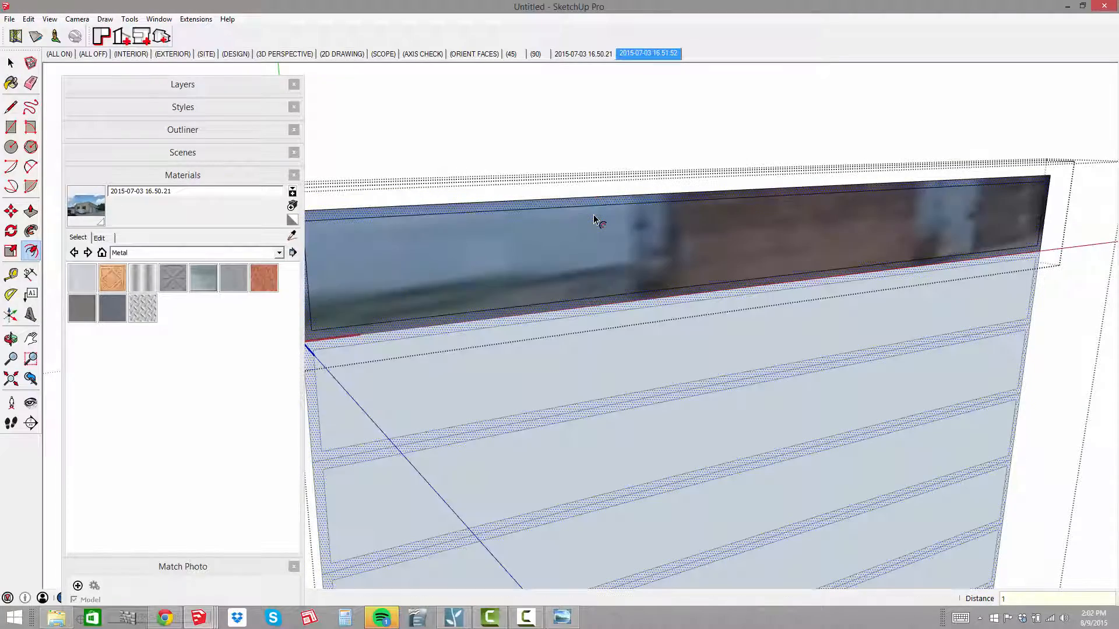
{"action": "key", "text": "p"}
{"action": "left_click", "coordinate": [588, 245]}
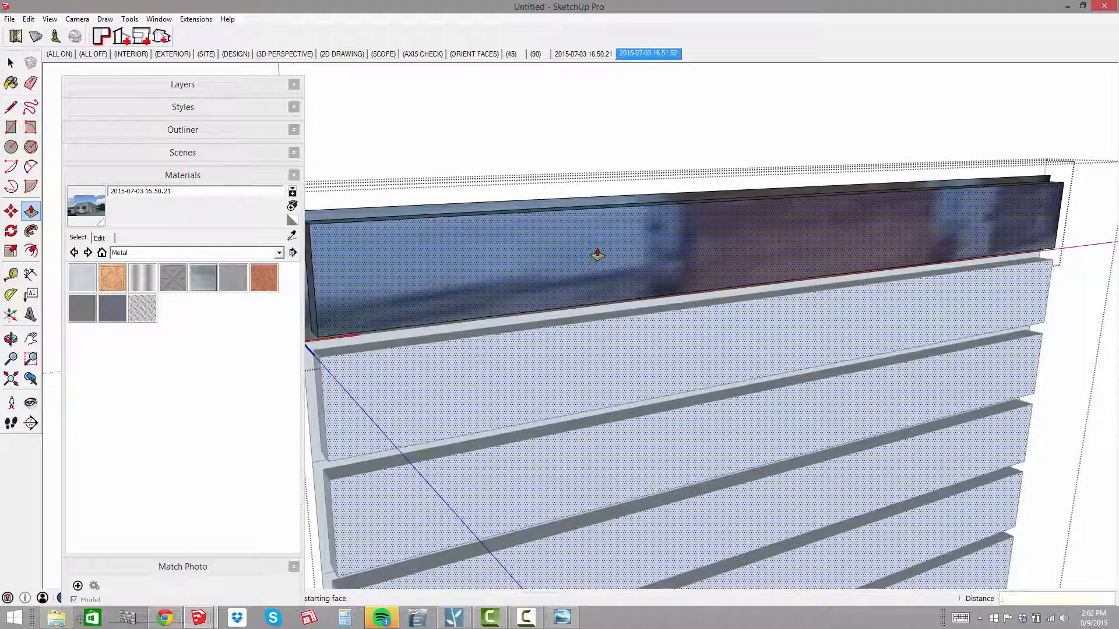
Offset the top panel's face outline inward by .5
{"action": "middle_click_drag", "start_coordinate": [597, 254], "coordinate": [547, 289]}
{"action": "scroll", "coordinate": [434, 270], "scroll_direction": "up", "scroll_amount": 3}
{"action": "left_click", "coordinate": [453, 277]}
{"action": "key", "text": "f"}
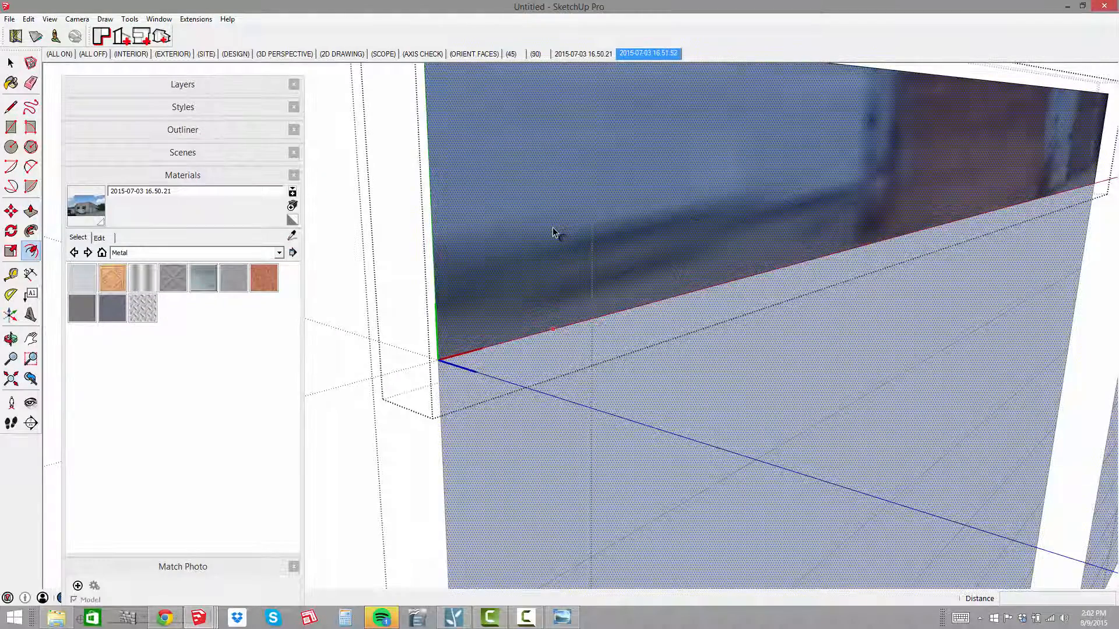
{"action": "left_click", "coordinate": [554, 233]}
{"action": "type", "text": "."}
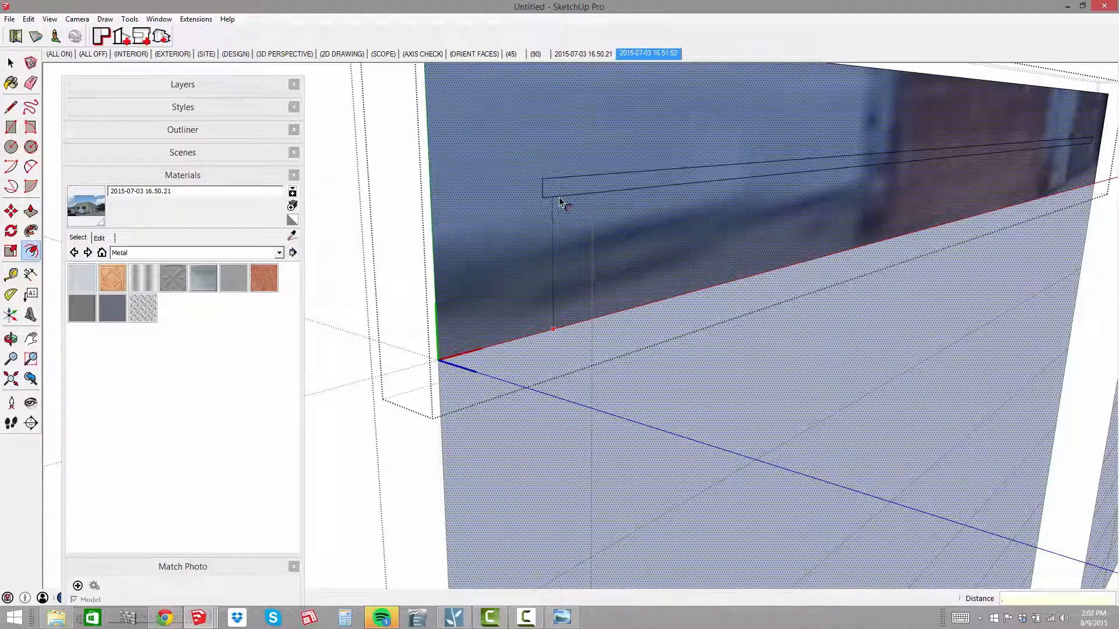
{"action": "type", "text": "5"}
{"action": "key", "text": "Return"}
Push the panel's inner face outward slightly to form a raised centre inside the narrow border
{"action": "key", "text": "p"}
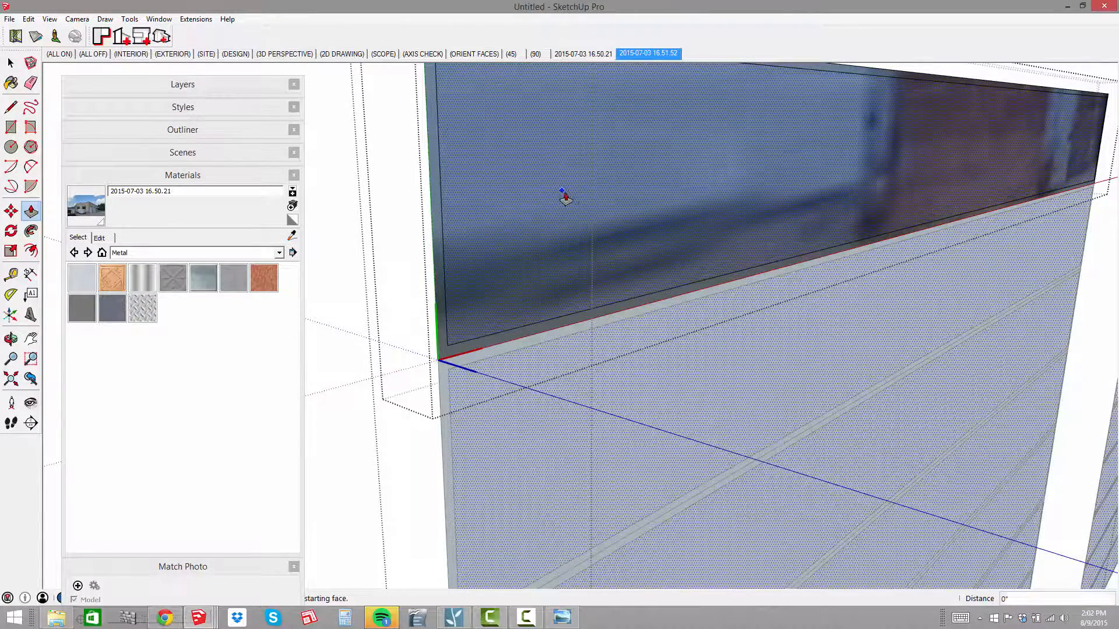
{"action": "left_click", "coordinate": [584, 206]}
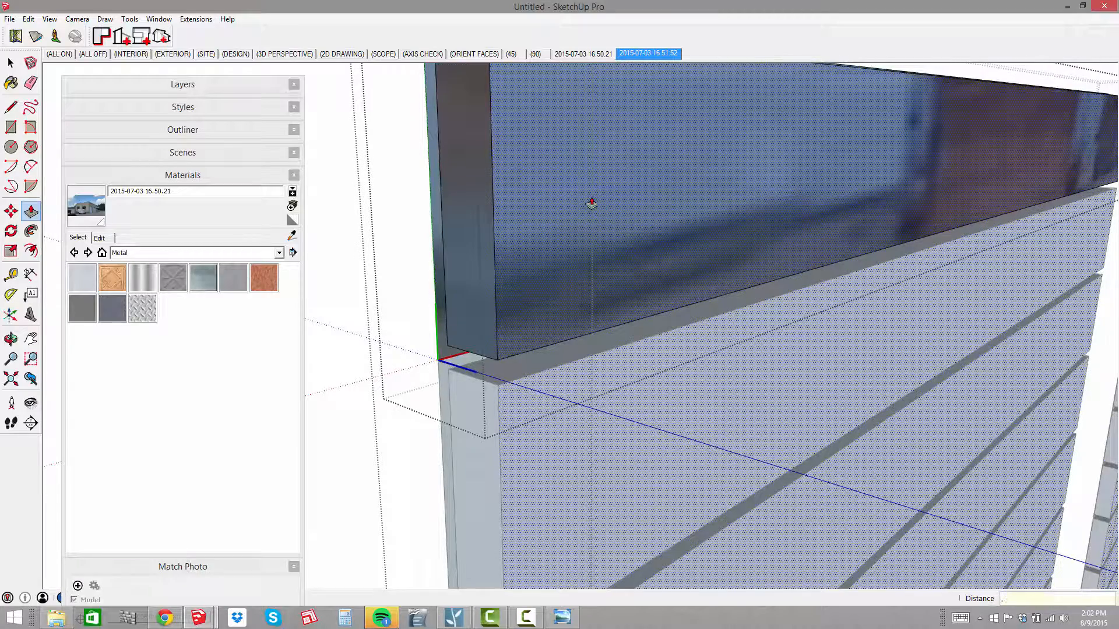
{"action": "key", "text": "Return"}
{"action": "scroll", "coordinate": [772, 255], "scroll_direction": "down", "scroll_amount": 5}
{"action": "middle_click_drag", "start_coordinate": [772, 255], "coordinate": [718, 270]}
Paint the garage door panel with Color_000 from the Colors material collection
{"action": "left_click", "coordinate": [178, 254]}
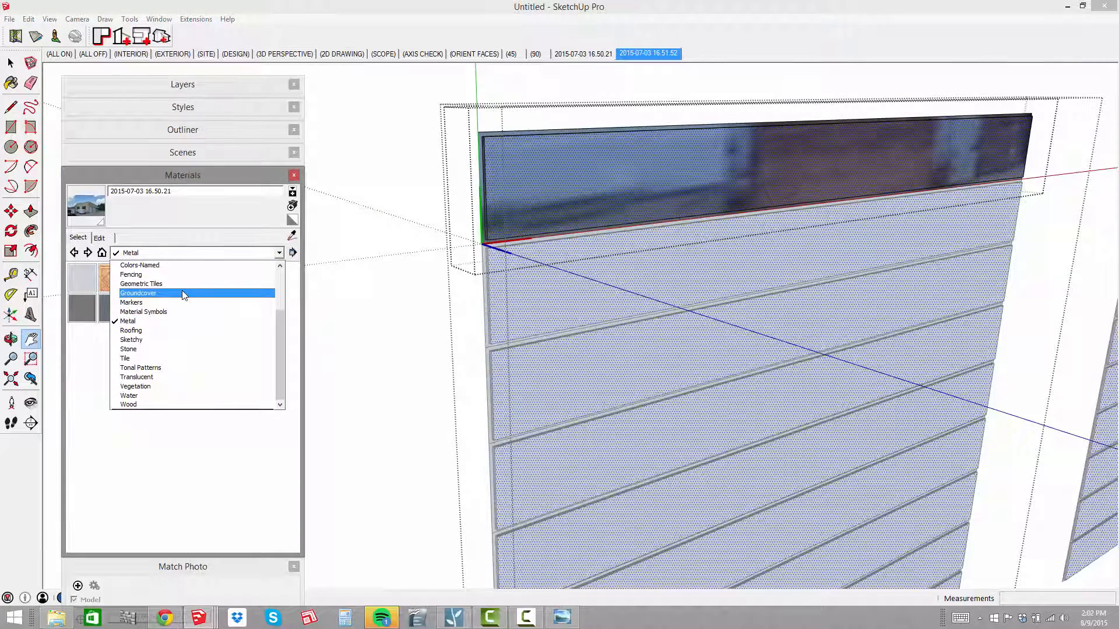
{"action": "scroll", "coordinate": [181, 290], "scroll_direction": "up", "scroll_amount": 3}
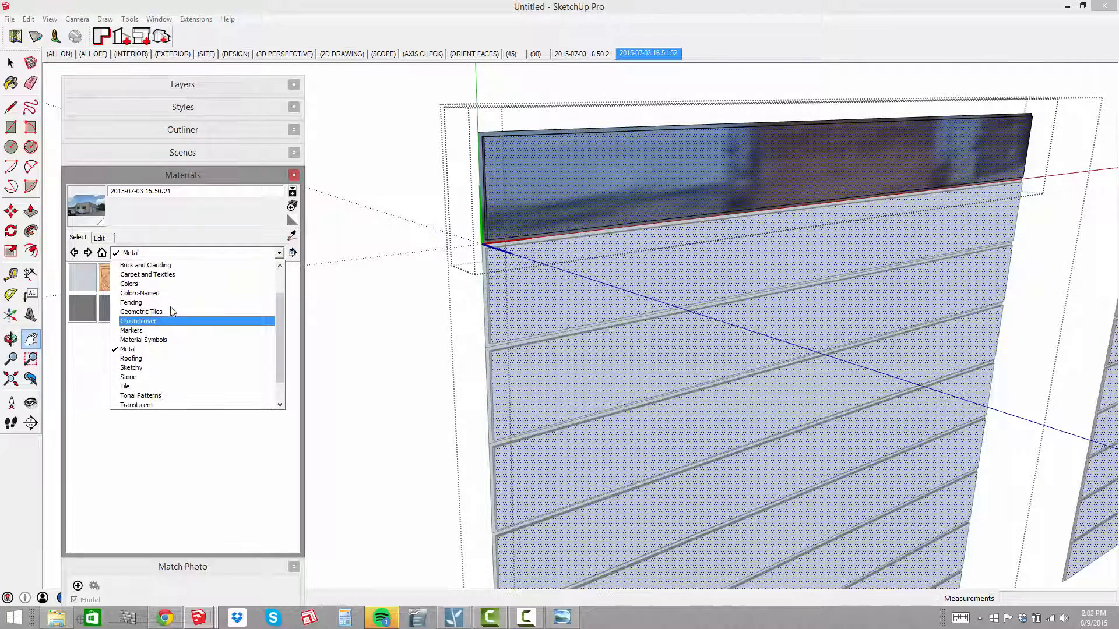
{"action": "left_click", "coordinate": [153, 284]}
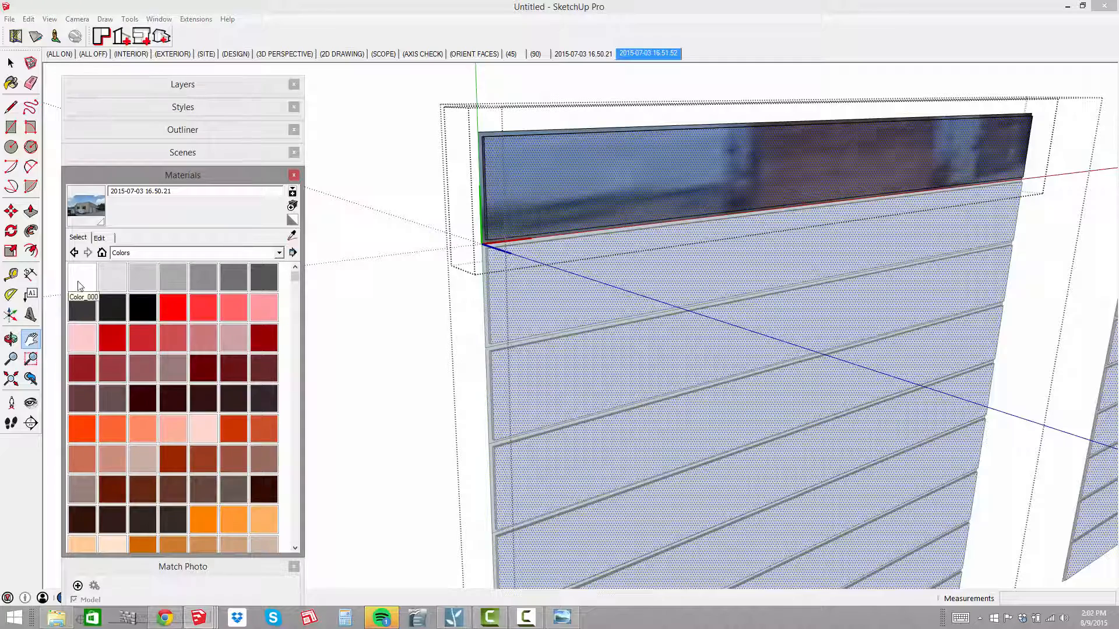
{"action": "left_click", "coordinate": [81, 286]}
{"action": "scroll", "coordinate": [554, 169], "scroll_direction": "up", "scroll_amount": 5}
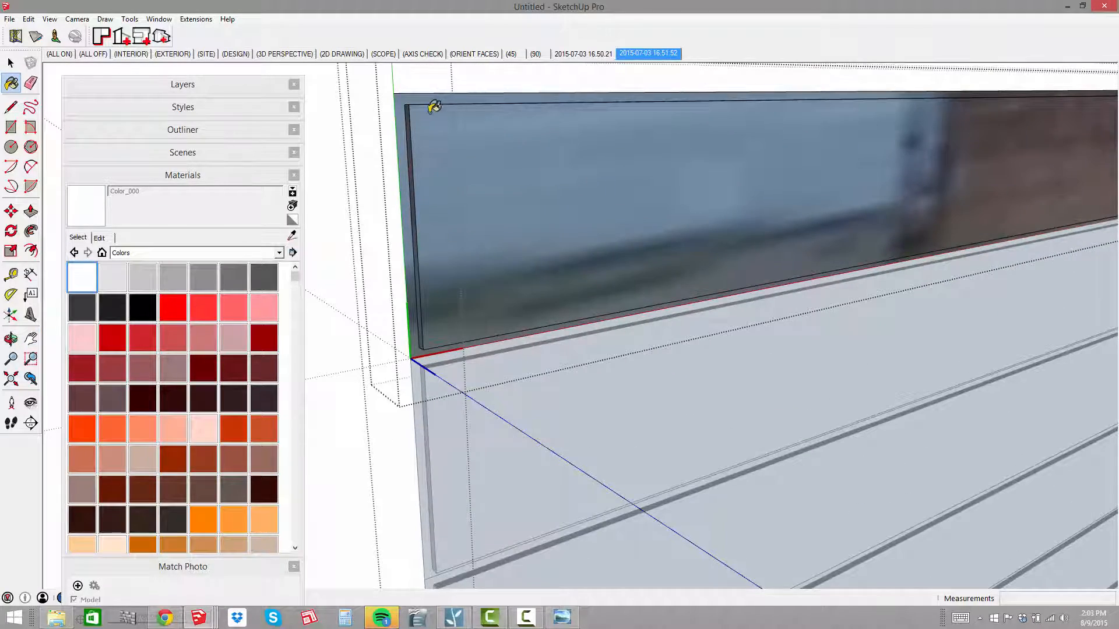
{"action": "middle_click_drag", "start_coordinate": [434, 106], "coordinate": [536, 106]}
{"action": "middle_click_drag", "start_coordinate": [569, 186], "coordinate": [585, 166]}
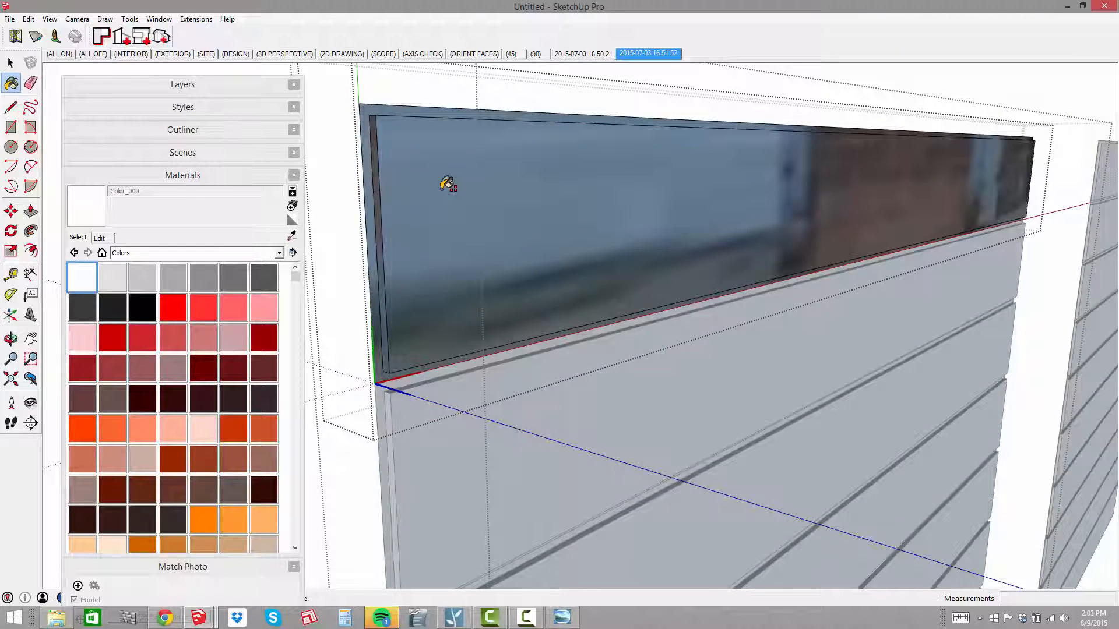
{"action": "left_click", "coordinate": [469, 198]}
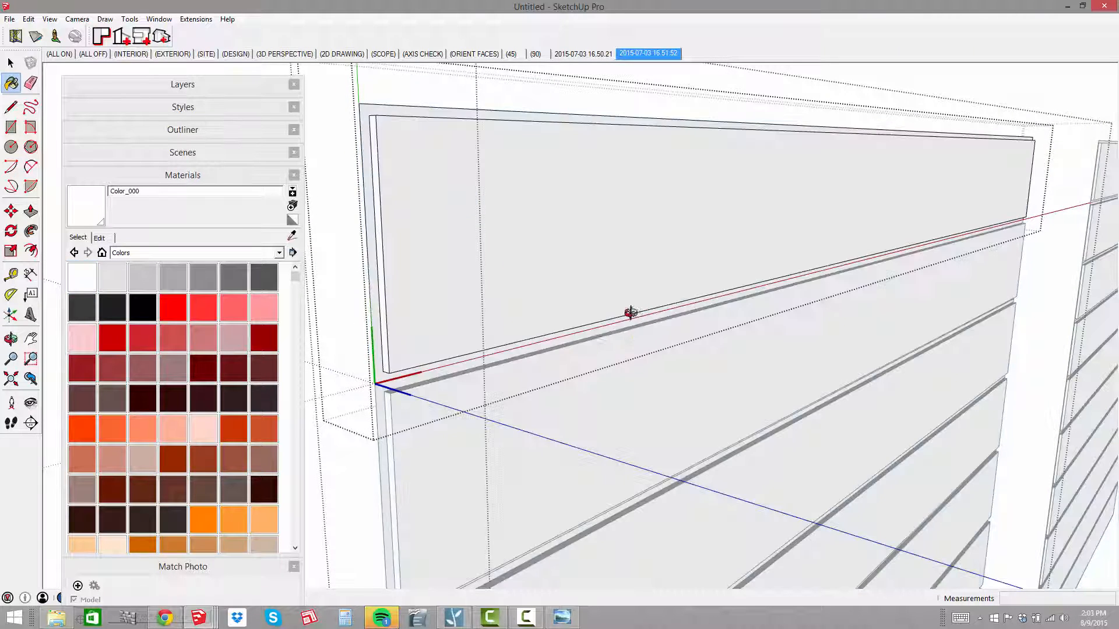
Close the panel and garage door components and return to the whole building model
{"action": "scroll", "coordinate": [557, 268], "scroll_direction": "down", "scroll_amount": 5}
{"action": "mouse_move", "coordinate": [631, 313]}
{"action": "middle_mouse_down"}
{"action": "mouse_move", "coordinate": [557, 267]}
{"action": "mouse_move", "coordinate": [567, 209]}
{"action": "mouse_move", "coordinate": [605, 251]}
{"action": "mouse_move", "coordinate": [513, 260]}
{"action": "mouse_move", "coordinate": [645, 241]}
{"action": "middle_mouse_up"}
{"action": "key", "text": "space"}
{"action": "key", "text": "Escape"}
{"action": "key", "text": "Escape"}
{"action": "scroll", "coordinate": [607, 228], "scroll_direction": "down", "scroll_amount": 5}
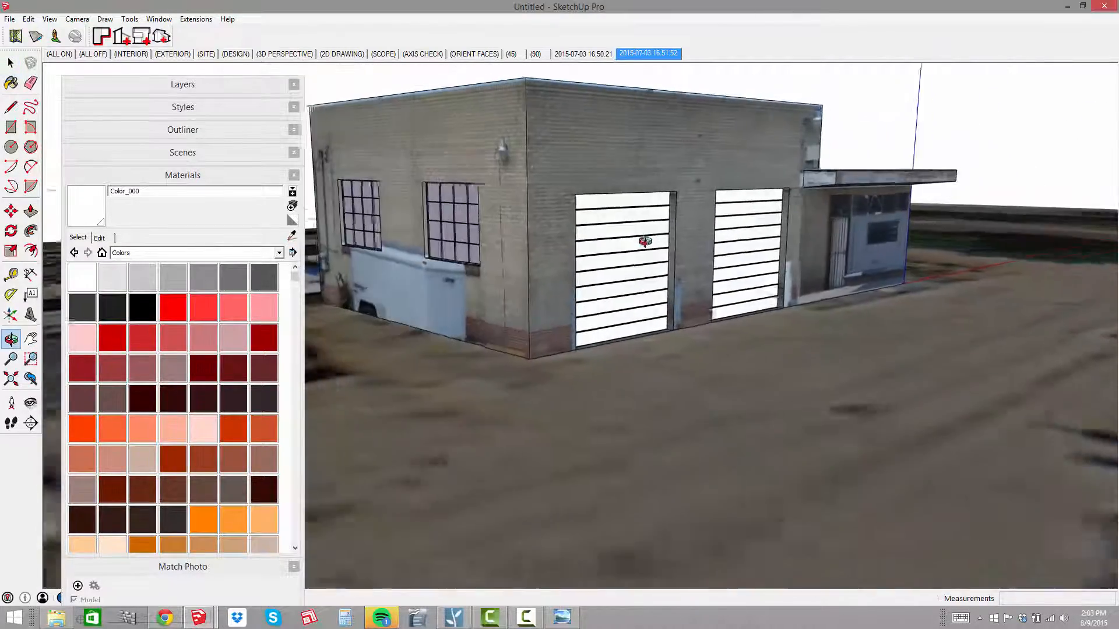
Examine the grooves between the garage door panels up close and both doors within the front wall
{"action": "scroll", "coordinate": [645, 241], "scroll_direction": "up", "scroll_amount": 10}
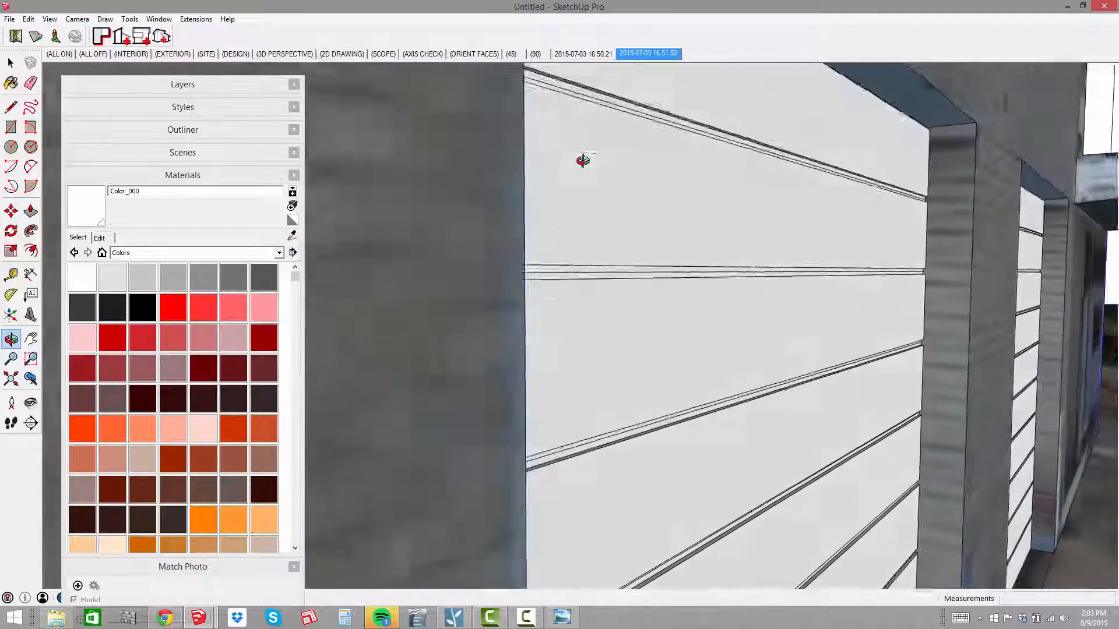
{"action": "middle_click_drag", "start_coordinate": [583, 161], "coordinate": [775, 167], "text": "shift"}
{"action": "scroll", "coordinate": [774, 167], "scroll_direction": "up", "scroll_amount": 4}
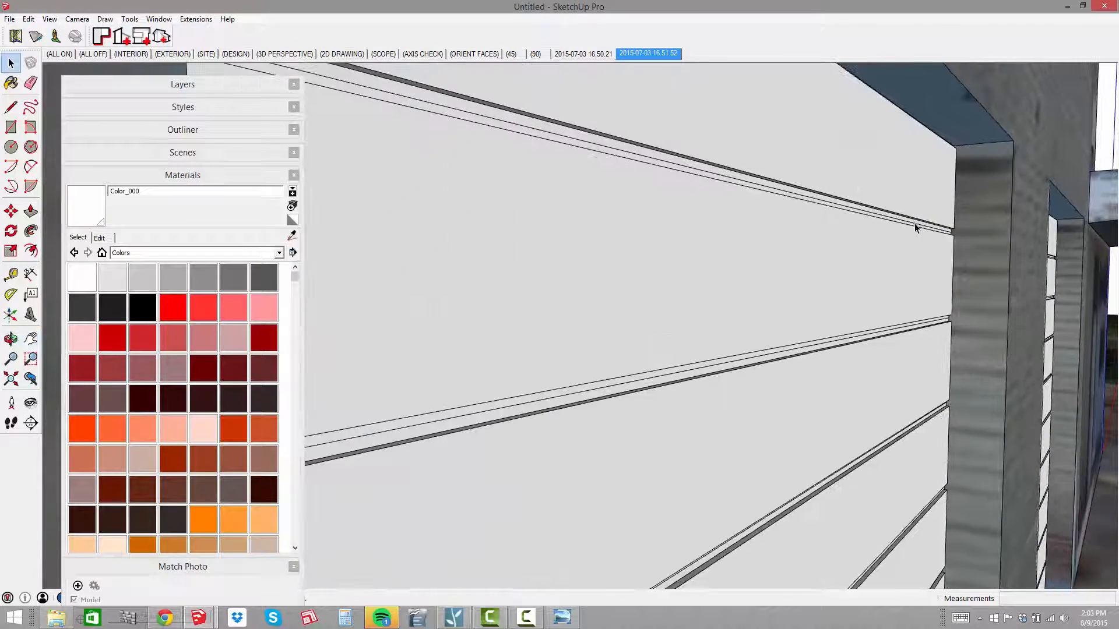
{"action": "mouse_move", "coordinate": [647, 177]}
{"action": "middle_mouse_down"}
{"action": "mouse_move", "coordinate": [662, 179]}
{"action": "mouse_move", "coordinate": [644, 183]}
{"action": "middle_mouse_up"}
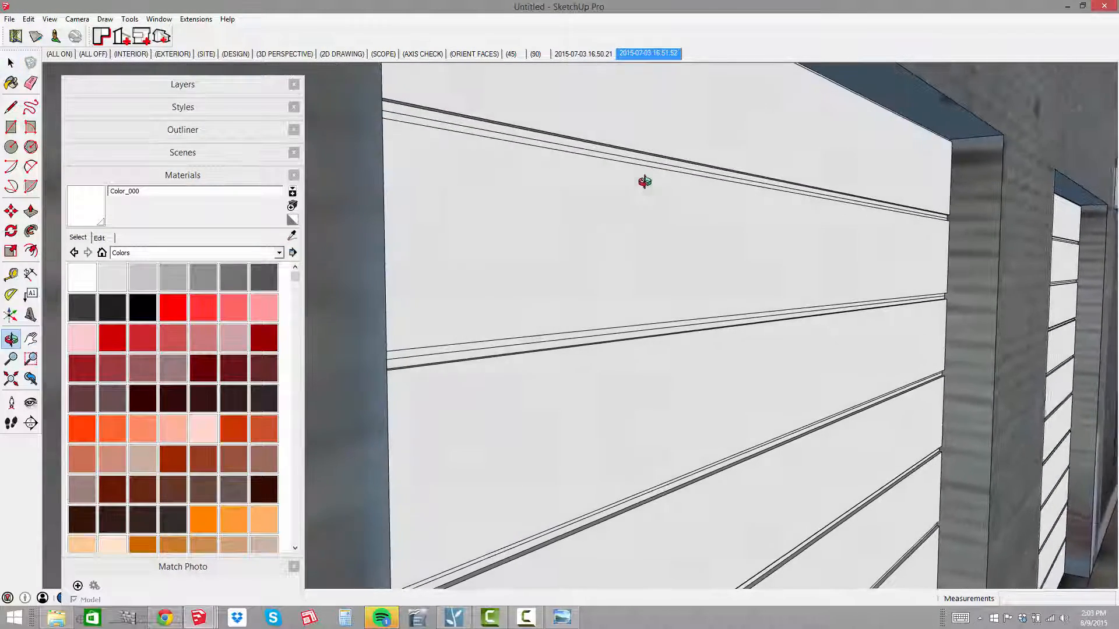
{"action": "scroll", "coordinate": [675, 173], "scroll_direction": "down", "scroll_amount": 8}
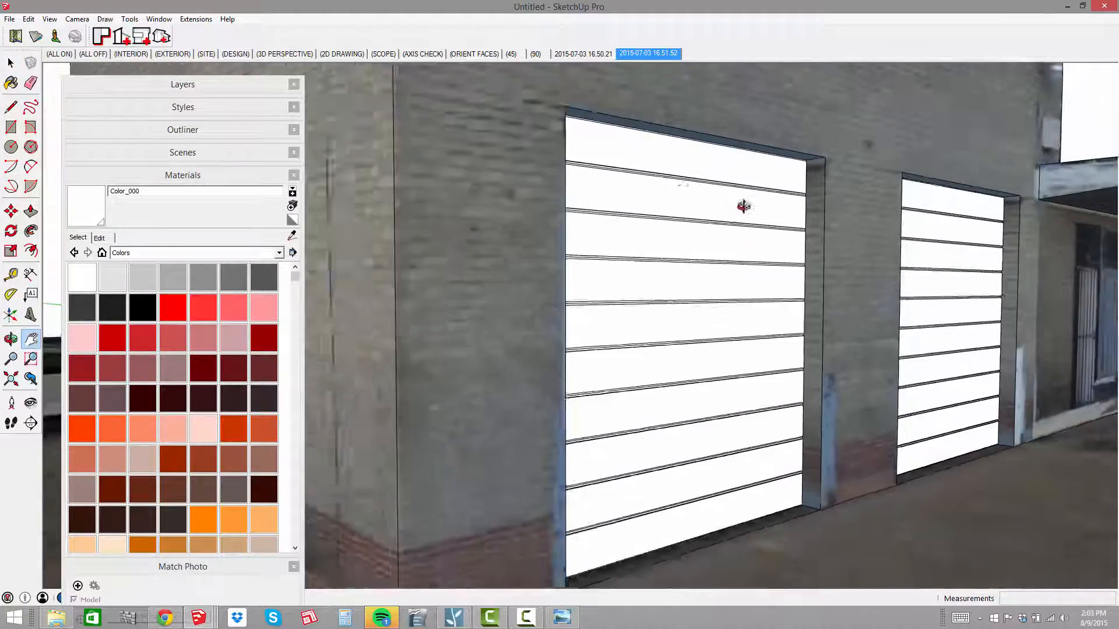
{"action": "middle_click_drag", "start_coordinate": [741, 203], "coordinate": [711, 201], "text": "shift"}
{"action": "scroll", "coordinate": [692, 229], "scroll_direction": "down", "scroll_amount": 3}
{"action": "scroll", "coordinate": [695, 237], "scroll_direction": "down", "scroll_amount": 5}
{"action": "scroll", "coordinate": [732, 262], "scroll_direction": "up", "scroll_amount": 5}
{"action": "scroll", "coordinate": [667, 188], "scroll_direction": "down", "scroll_amount": 1}
{"action": "scroll", "coordinate": [659, 198], "scroll_direction": "down", "scroll_amount": 8}
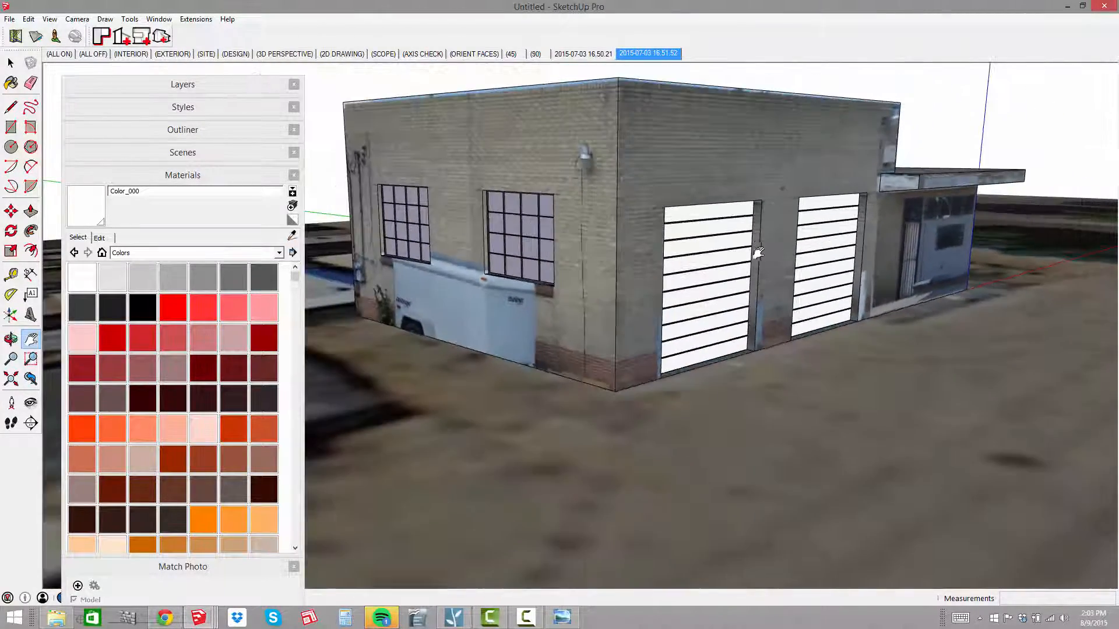
Examine the building's lower roof, entrance side and upper brick wall from several angles
{"action": "scroll", "coordinate": [760, 233], "scroll_direction": "down", "scroll_amount": 1}
{"action": "middle_click_drag", "start_coordinate": [759, 232], "coordinate": [601, 269]}
{"action": "left_click_drag", "start_coordinate": [915, 190], "coordinate": [752, 183]}
{"action": "middle_click_drag", "start_coordinate": [752, 183], "coordinate": [600, 225]}
{"action": "scroll", "coordinate": [683, 111], "scroll_direction": "up", "scroll_amount": 4}
{"action": "middle_click_drag", "start_coordinate": [683, 111], "coordinate": [669, 161]}
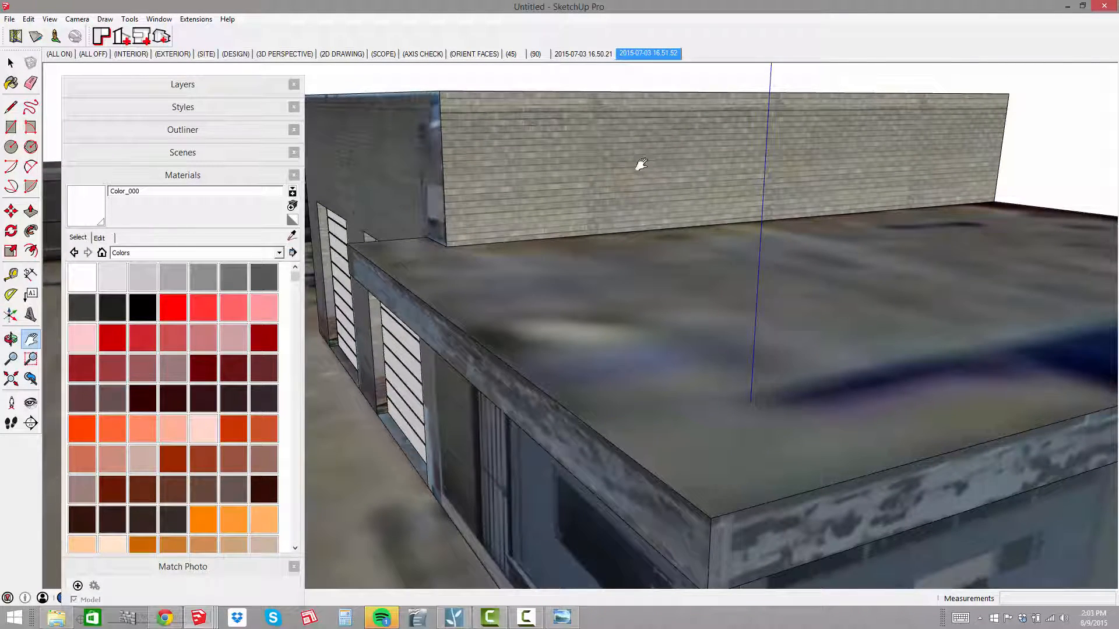
{"action": "middle_click_drag", "start_coordinate": [641, 165], "coordinate": [909, 277]}
{"action": "middle_click_drag", "start_coordinate": [679, 330], "coordinate": [874, 338]}
{"action": "middle_click_drag", "start_coordinate": [545, 345], "coordinate": [635, 342], "text": "shift"}
Copy the bottom edge of the side wall with the windows vertically upward by 2'
{"action": "scroll", "coordinate": [634, 343], "scroll_direction": "up", "scroll_amount": 3}
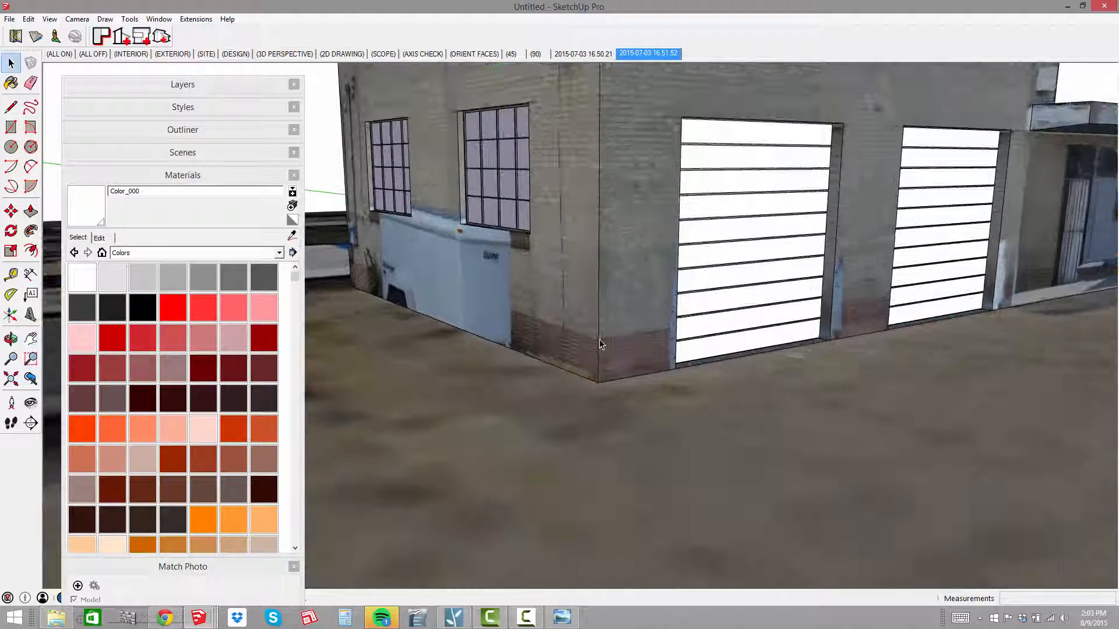
{"action": "scroll", "coordinate": [592, 343], "scroll_direction": "up", "scroll_amount": 2}
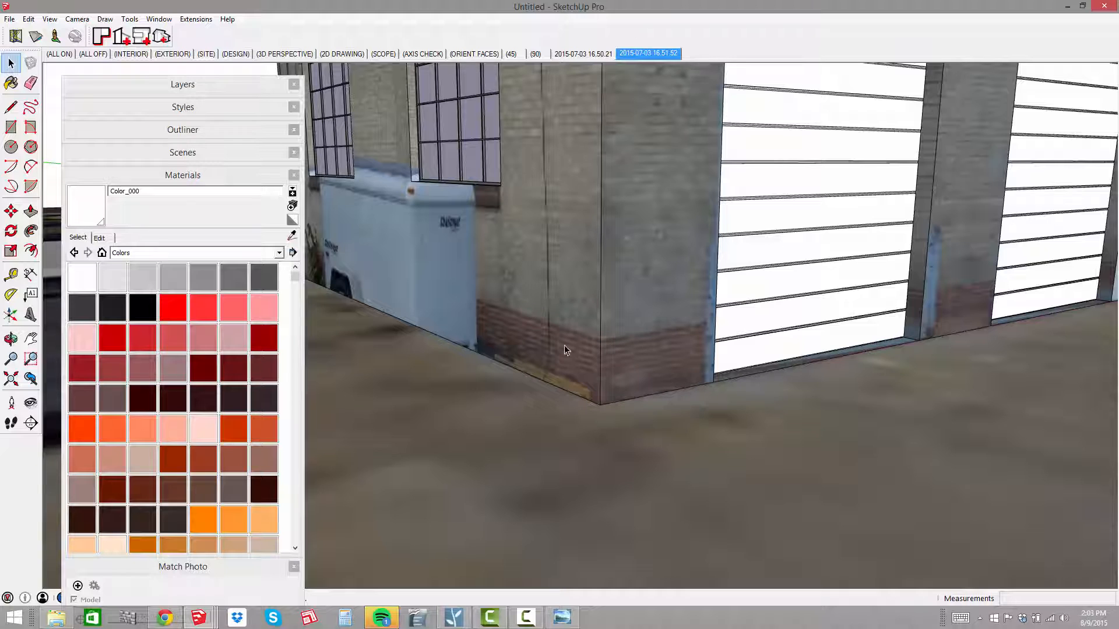
{"action": "middle_click_drag", "start_coordinate": [580, 333], "coordinate": [666, 292]}
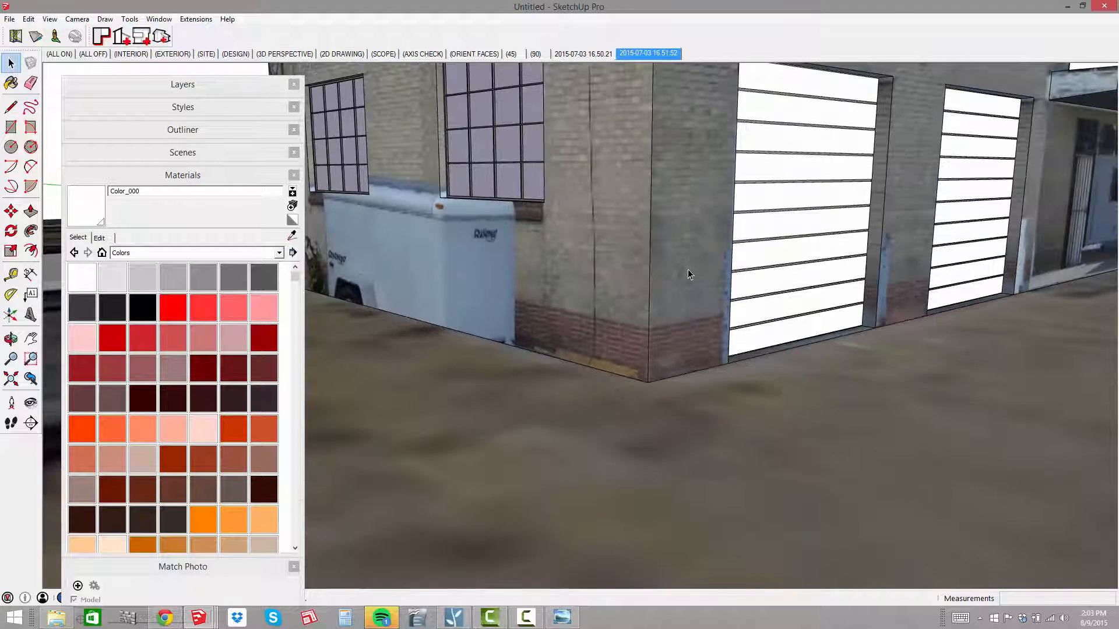
{"action": "key", "text": "l"}
{"action": "scroll", "coordinate": [648, 329], "scroll_direction": "up", "scroll_amount": 1}
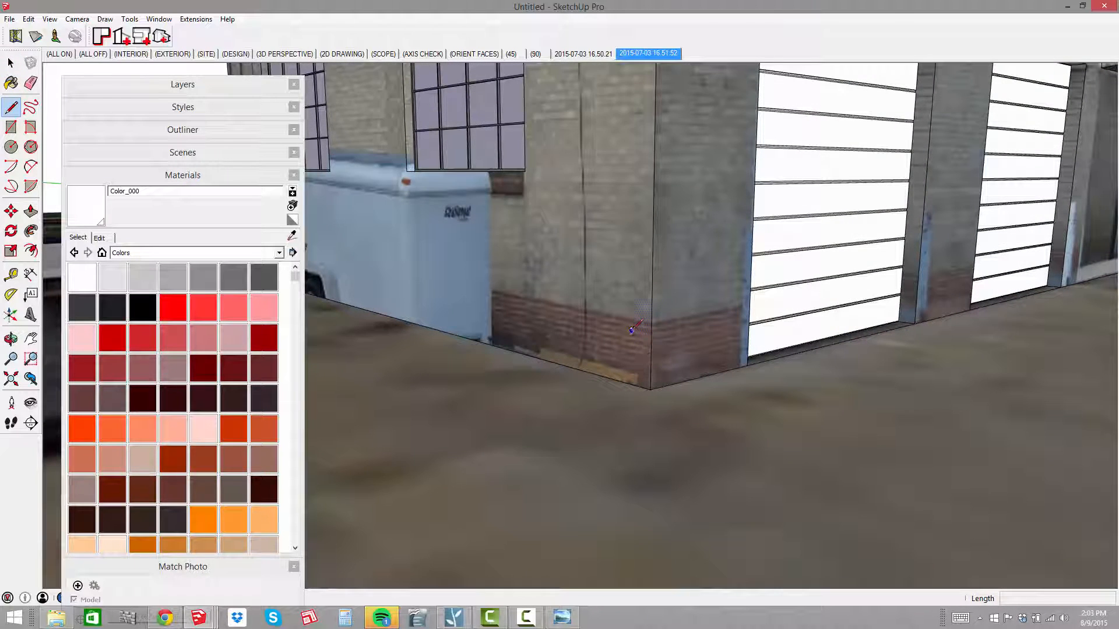
{"action": "key", "text": "m"}
{"action": "left_click", "coordinate": [607, 379]}
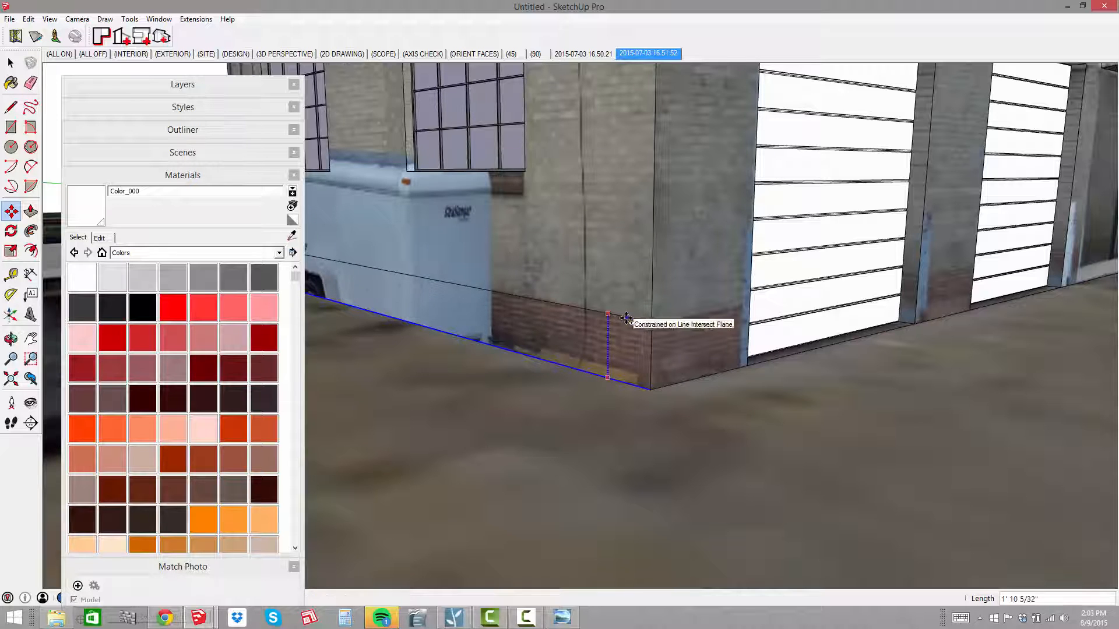
{"action": "scroll", "coordinate": [627, 319], "scroll_direction": "up", "scroll_amount": 2}
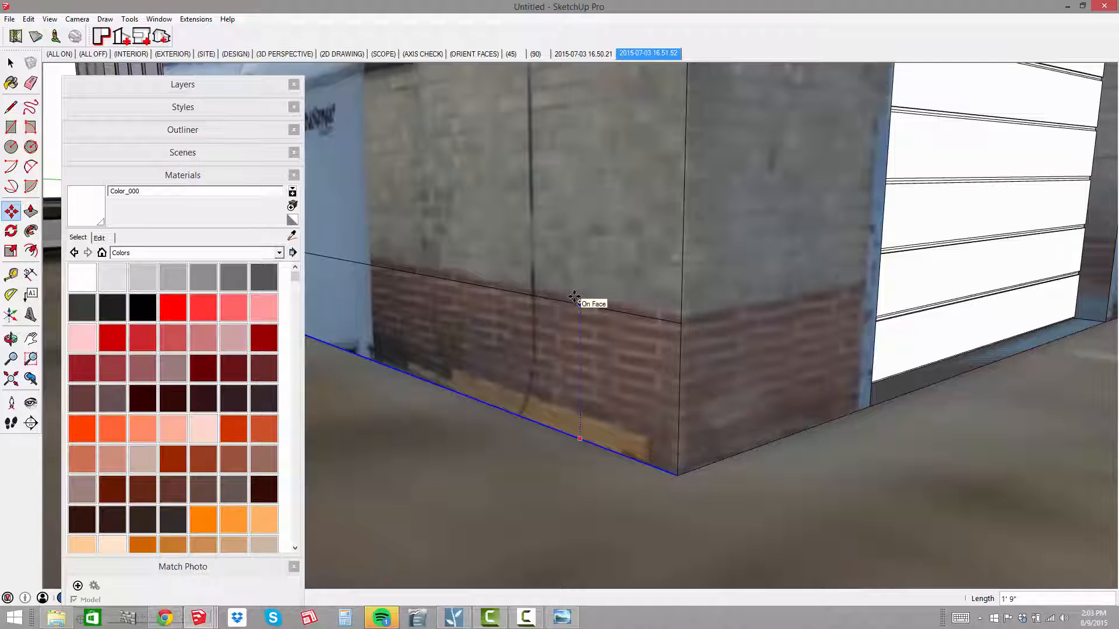
{"action": "type", "text": "2'"}
{"action": "key", "text": "Return"}
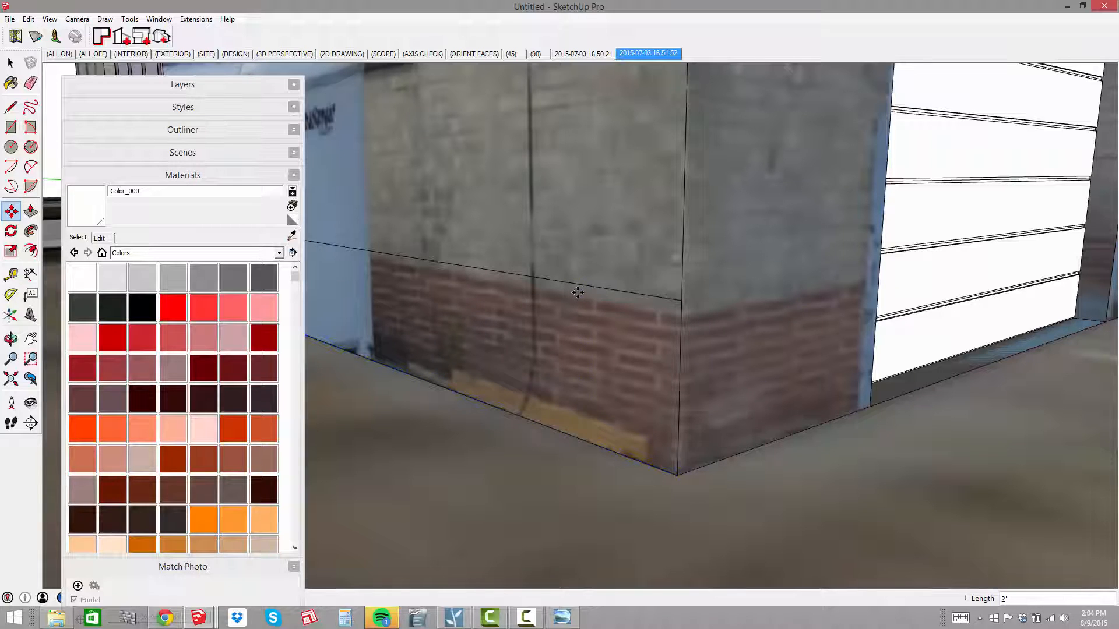
Adjust the copied edge's distance to 22 after trying 21, matching the top of the red brick base
{"action": "type", "text": "21"}
{"action": "key", "text": "Return"}
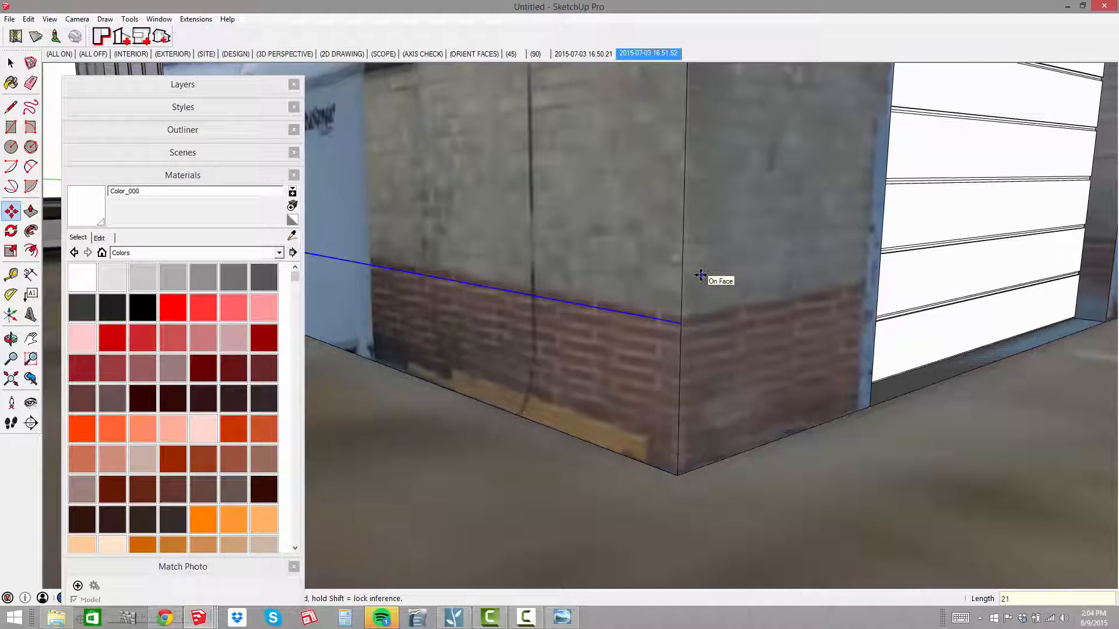
{"action": "key", "text": "Return"}
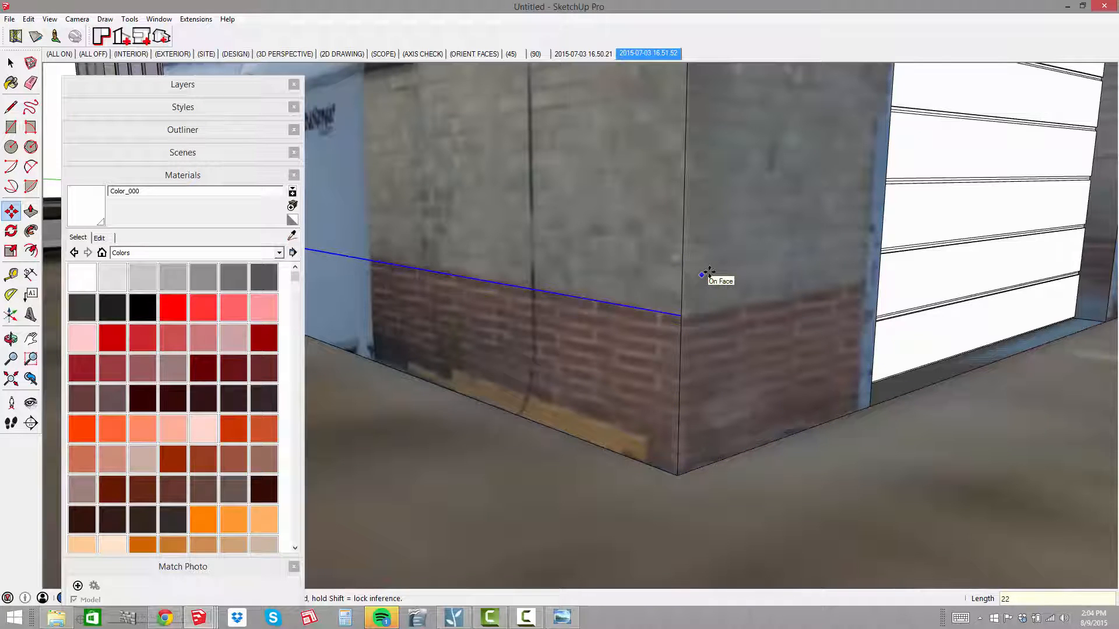
Copy the front wall's bottom edges straight up from the building corner to meet the side wall's brick base line
{"action": "middle_click_drag", "start_coordinate": [729, 460], "coordinate": [632, 418]}
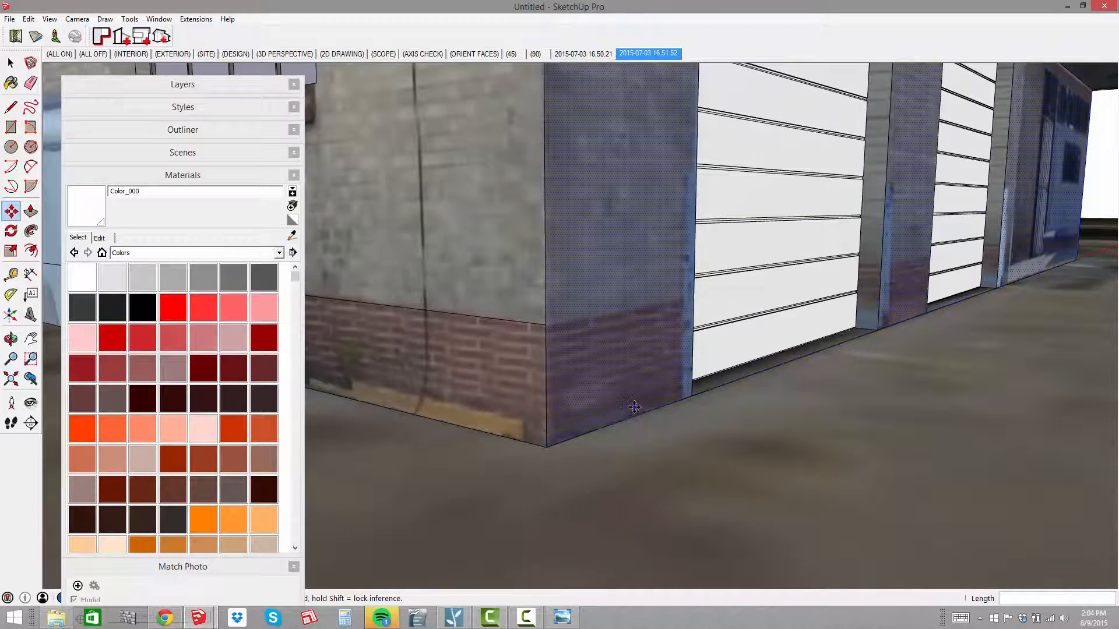
{"action": "key", "text": "space"}
{"action": "left_click", "coordinate": [652, 411]}
{"action": "middle_click_drag", "start_coordinate": [1068, 272], "coordinate": [898, 301], "text": "shift"}
{"action": "scroll", "coordinate": [898, 301], "scroll_direction": "up", "scroll_amount": 3}
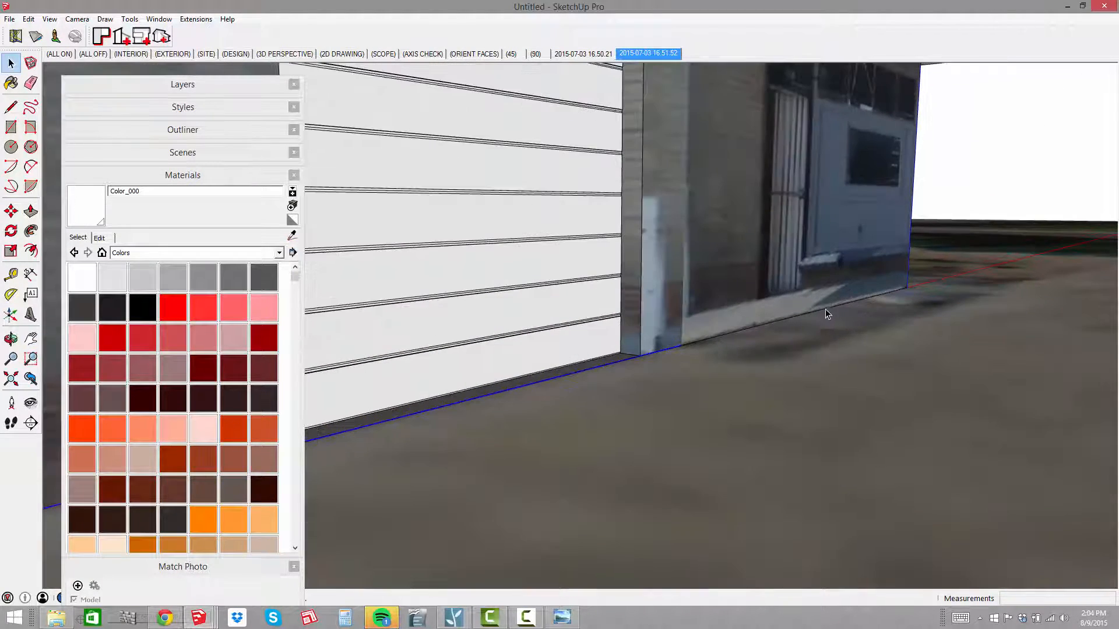
{"action": "left_click", "coordinate": [820, 314], "text": "shift"}
{"action": "scroll", "coordinate": [843, 315], "scroll_direction": "down", "scroll_amount": 5}
{"action": "middle_click_drag", "start_coordinate": [529, 361], "coordinate": [775, 349], "text": "shift"}
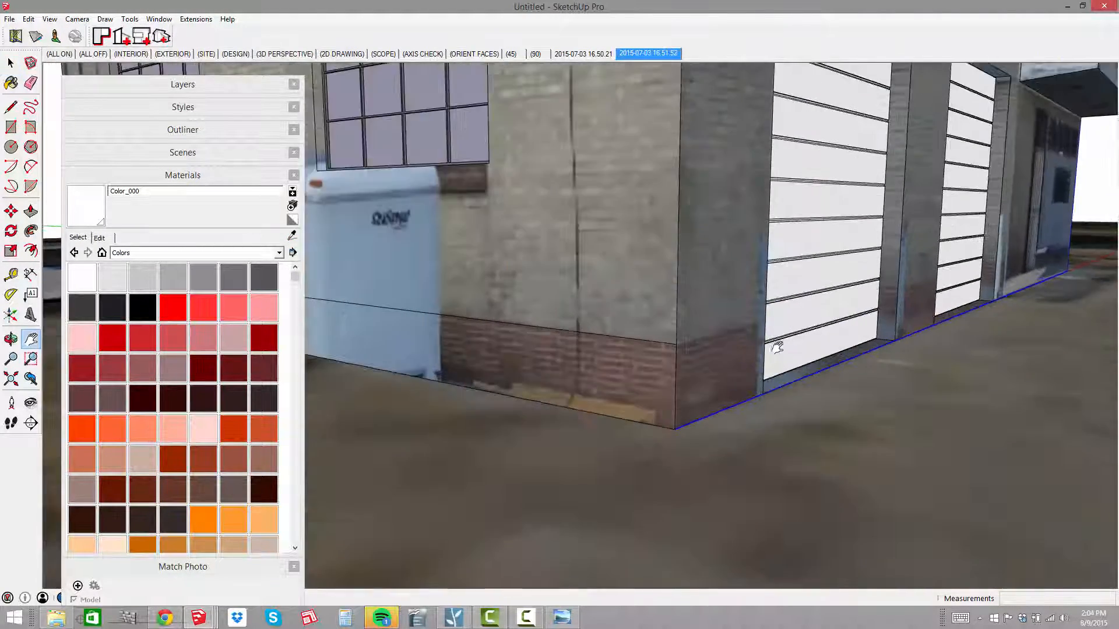
{"action": "key", "text": "m"}
{"action": "left_click", "coordinate": [676, 428]}
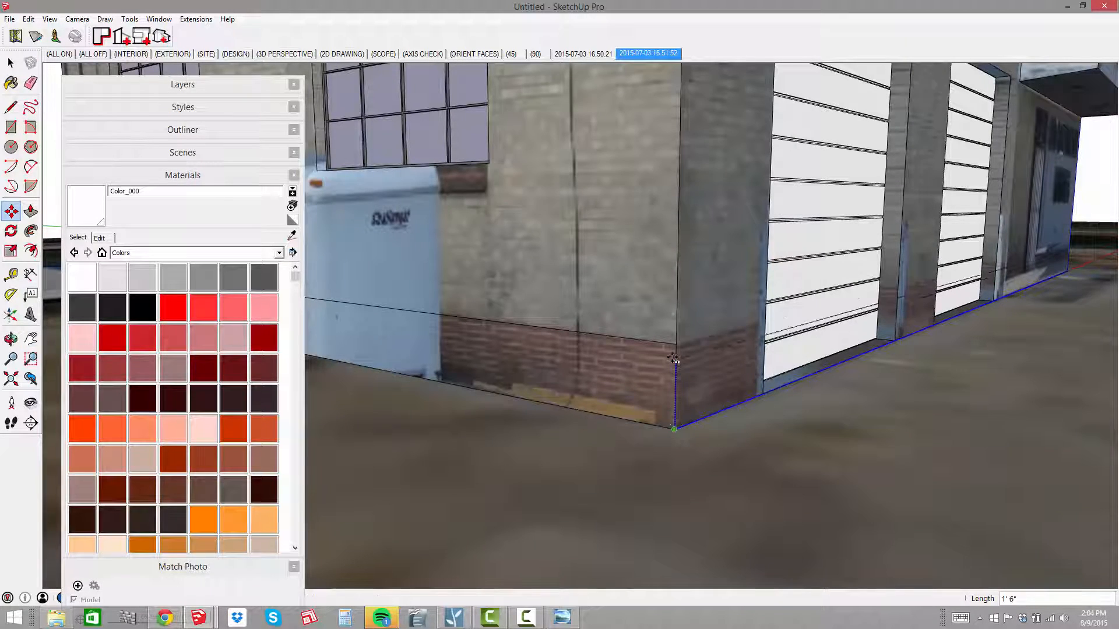
{"action": "left_click", "coordinate": [676, 345]}
Try to erase the copied base line where it crosses the garage doors, and undo the erasure
{"action": "middle_click_drag", "start_coordinate": [720, 330], "coordinate": [635, 320]}
{"action": "middle_click_drag", "start_coordinate": [635, 321], "coordinate": [738, 320], "text": "shift"}
{"action": "key", "text": "e"}
{"action": "left_click", "coordinate": [734, 331]}
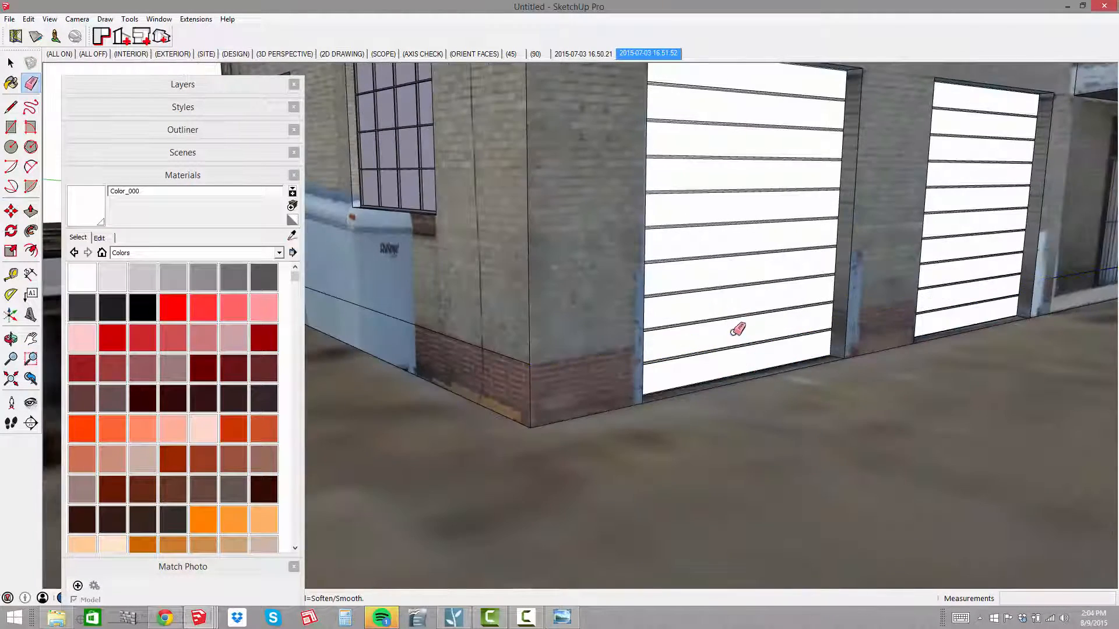
{"action": "mouse_move", "coordinate": [989, 281]}
{"action": "middle_mouse_down"}
{"action": "mouse_move", "coordinate": [839, 260]}
{"action": "mouse_move", "coordinate": [953, 291]}
{"action": "middle_mouse_up"}
{"action": "key", "text": "ctrl+z"}
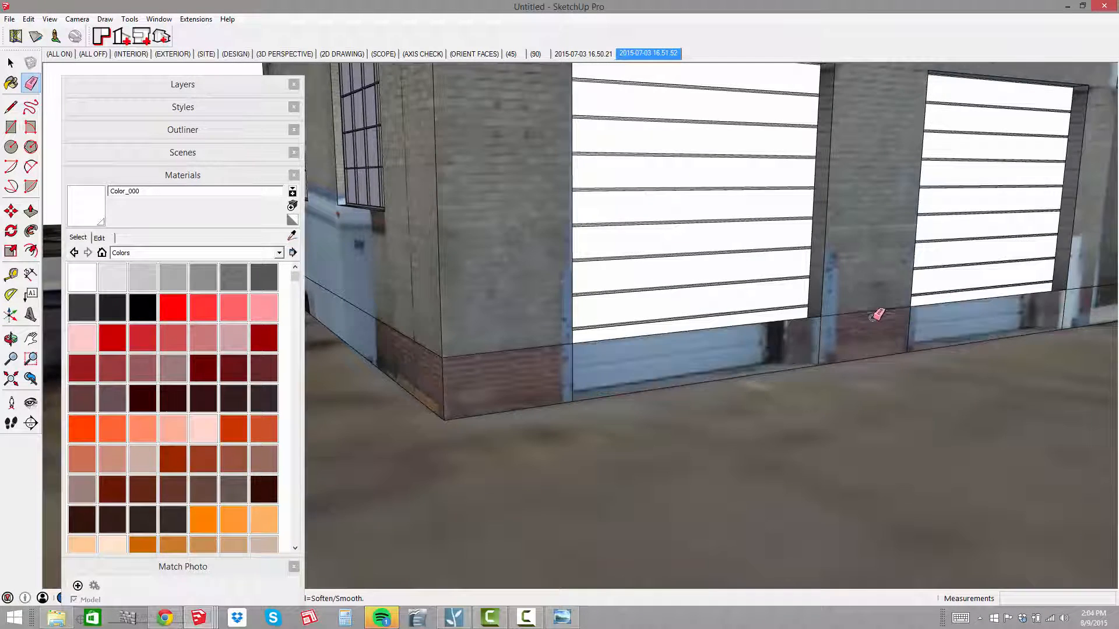
{"action": "middle_click_drag", "start_coordinate": [877, 317], "coordinate": [865, 310]}
{"action": "right_click", "coordinate": [852, 310]}
{"action": "key", "text": "Escape"}
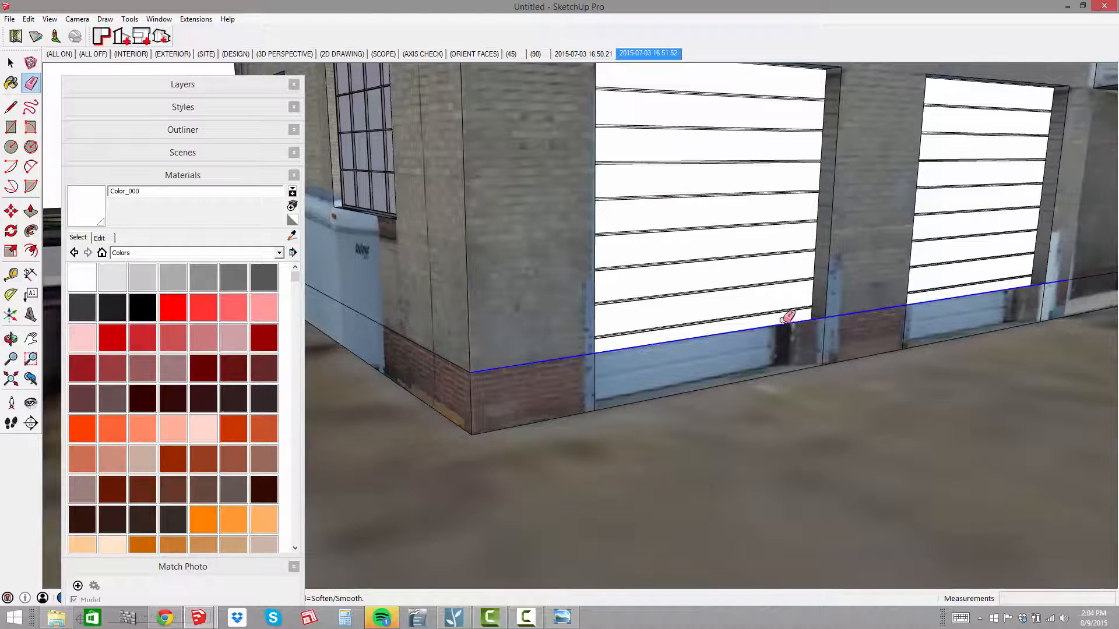
Split the copied base line at the garage door jambs and erase the segments crossing both door openings
{"action": "key", "text": "l"}
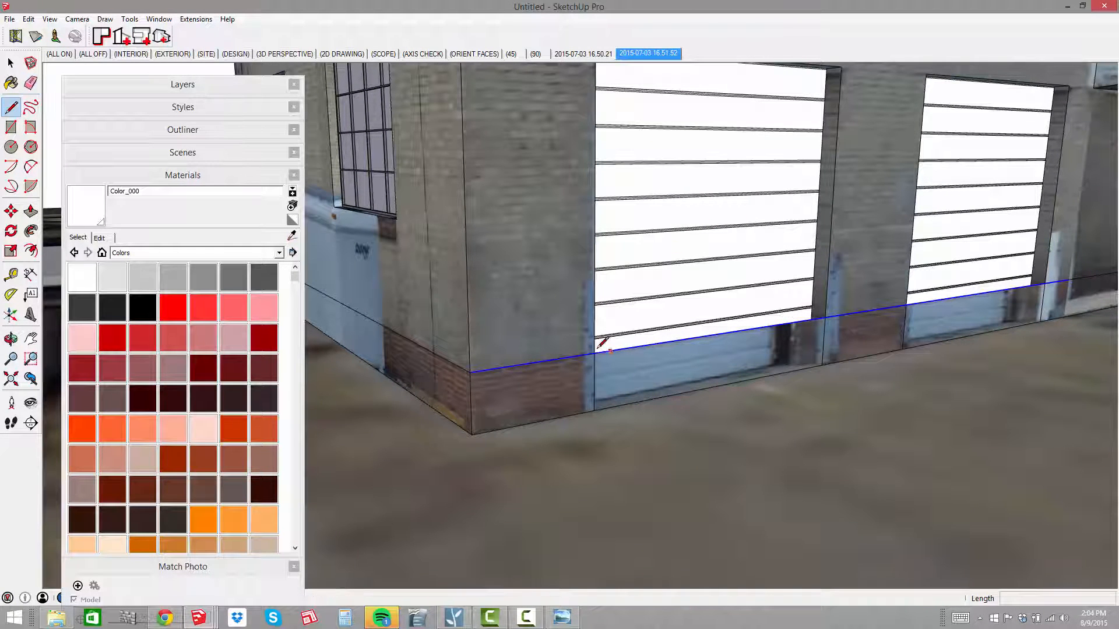
{"action": "left_click", "coordinate": [825, 318]}
{"action": "middle_click_drag", "start_coordinate": [939, 310], "coordinate": [715, 314], "text": "shift"}
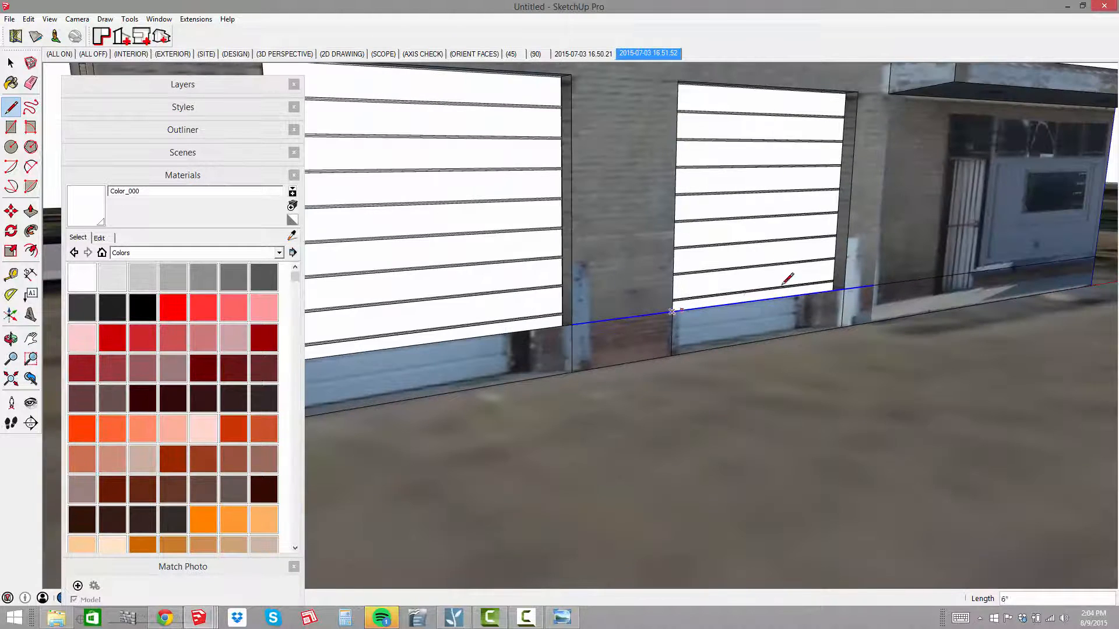
{"action": "key", "text": "e"}
{"action": "left_click_drag", "start_coordinate": [701, 311], "coordinate": [637, 319]}
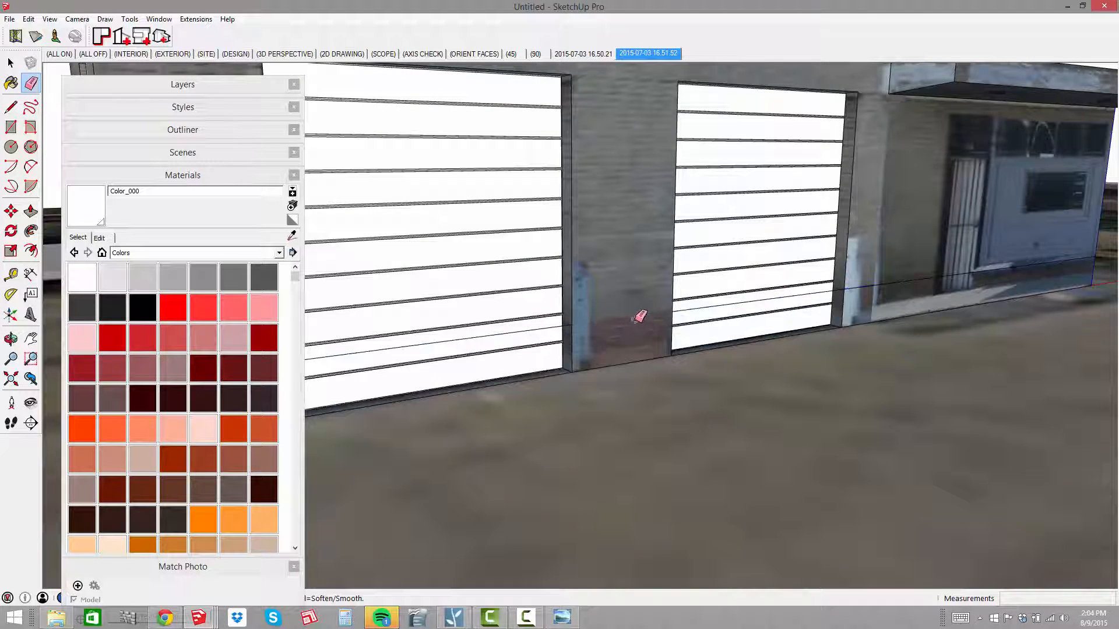
{"action": "middle_click_drag", "start_coordinate": [530, 303], "coordinate": [738, 309], "text": "shift"}
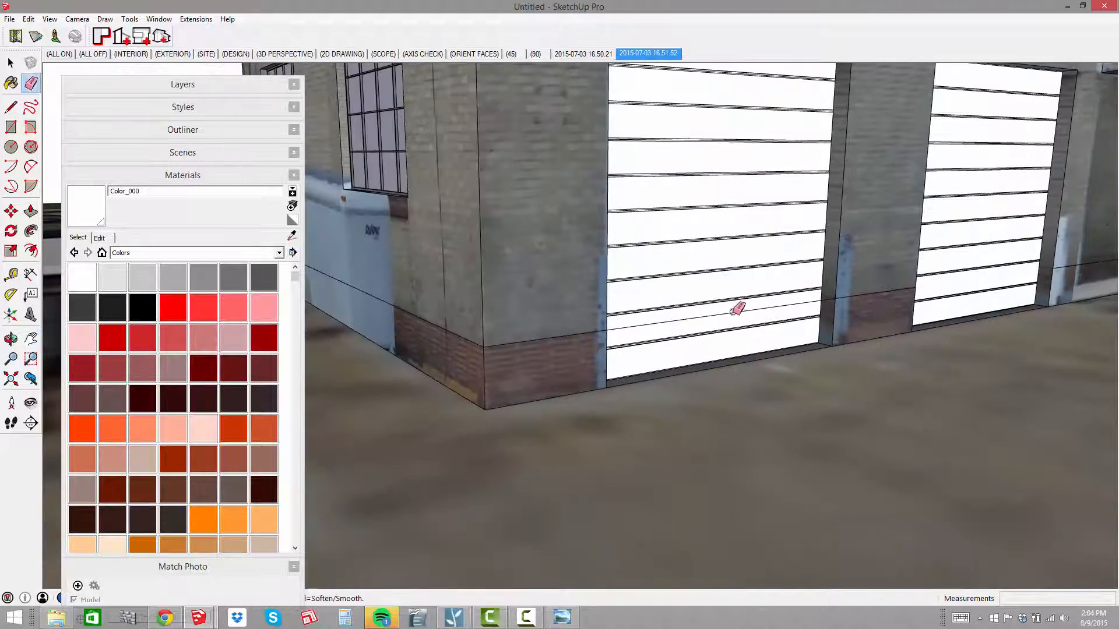
{"action": "left_click_drag", "start_coordinate": [732, 312], "coordinate": [679, 333]}
Separate the corner pier's brick base from the wall with a 1' 10" vertical edge at the door jamb
{"action": "key", "text": "space"}
{"action": "left_click", "coordinate": [554, 373]}
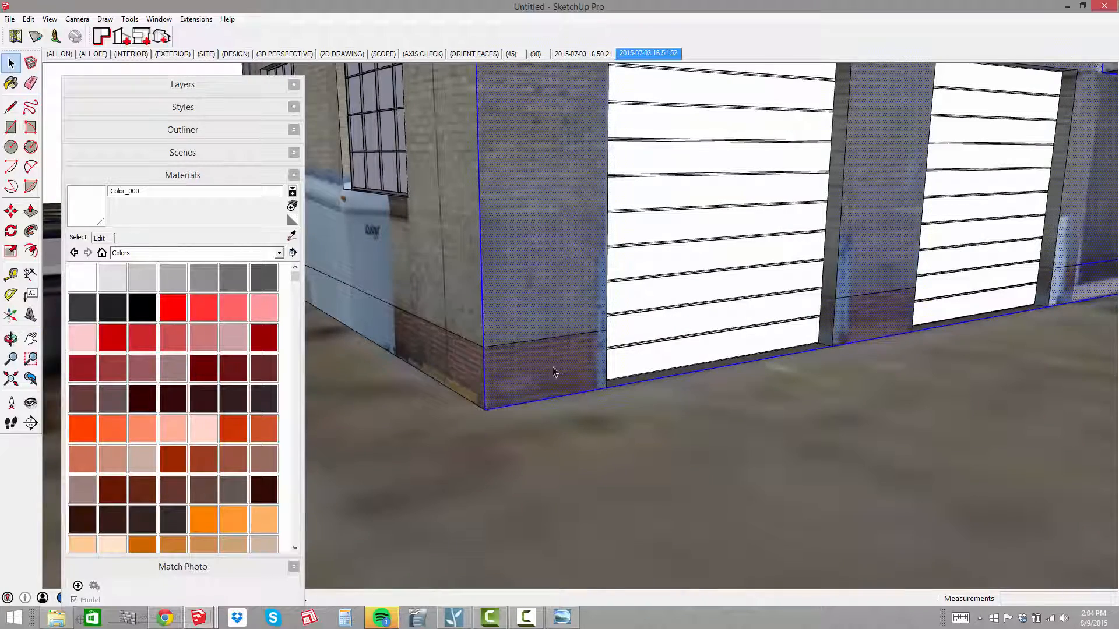
{"action": "scroll", "coordinate": [543, 354], "scroll_direction": "up", "scroll_amount": 2}
{"action": "mouse_move", "coordinate": [543, 353]}
{"action": "middle_mouse_down"}
{"action": "mouse_move", "coordinate": [587, 360]}
{"action": "mouse_move", "coordinate": [735, 321]}
{"action": "mouse_move", "coordinate": [632, 365]}
{"action": "mouse_move", "coordinate": [606, 332]}
{"action": "middle_mouse_up"}
{"action": "scroll", "coordinate": [593, 353], "scroll_direction": "down", "scroll_amount": 2}
{"action": "scroll", "coordinate": [683, 372], "scroll_direction": "up", "scroll_amount": 2}
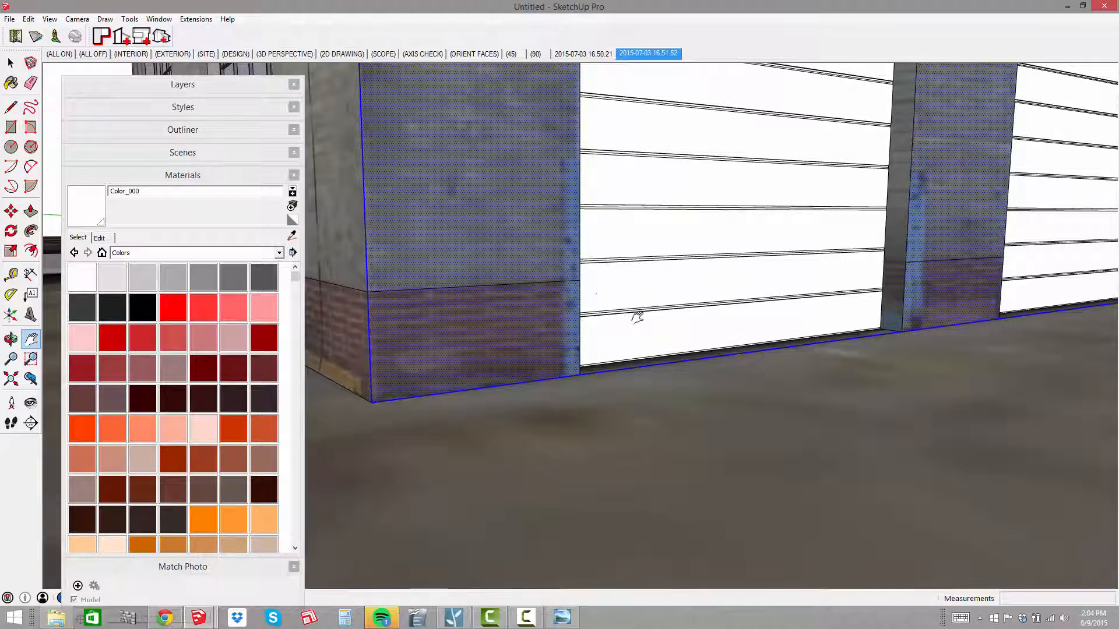
{"action": "key", "text": "l"}
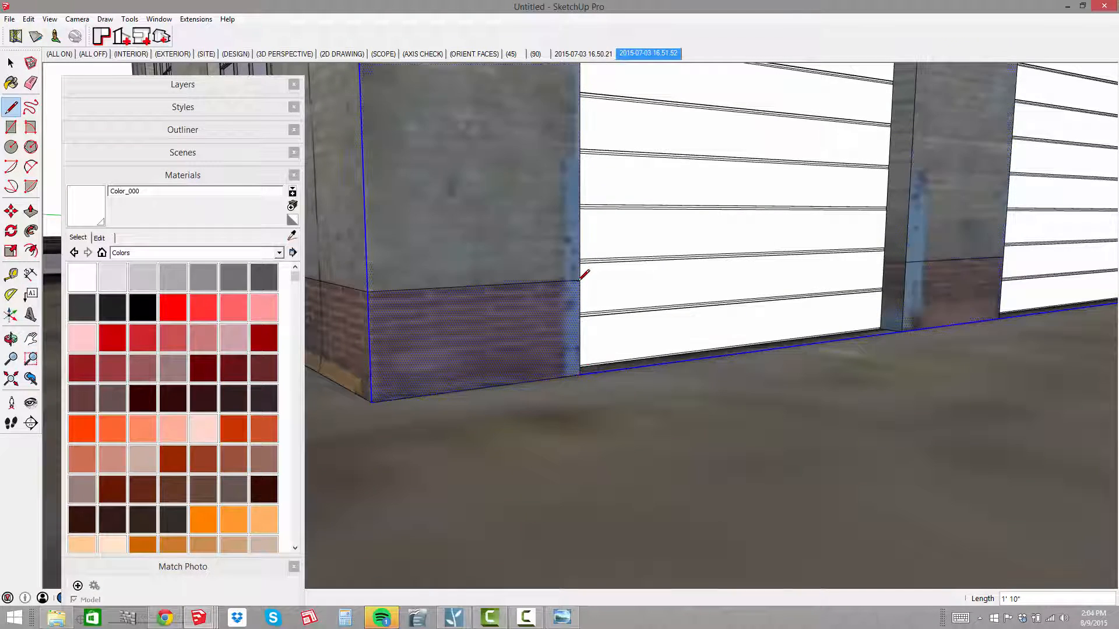
{"action": "scroll", "coordinate": [499, 299], "scroll_direction": "down", "scroll_amount": 3}
{"action": "key", "text": "space"}
{"action": "double_click", "coordinate": [505, 318]}
{"action": "scroll", "coordinate": [508, 322], "scroll_direction": "down", "scroll_amount": 2}
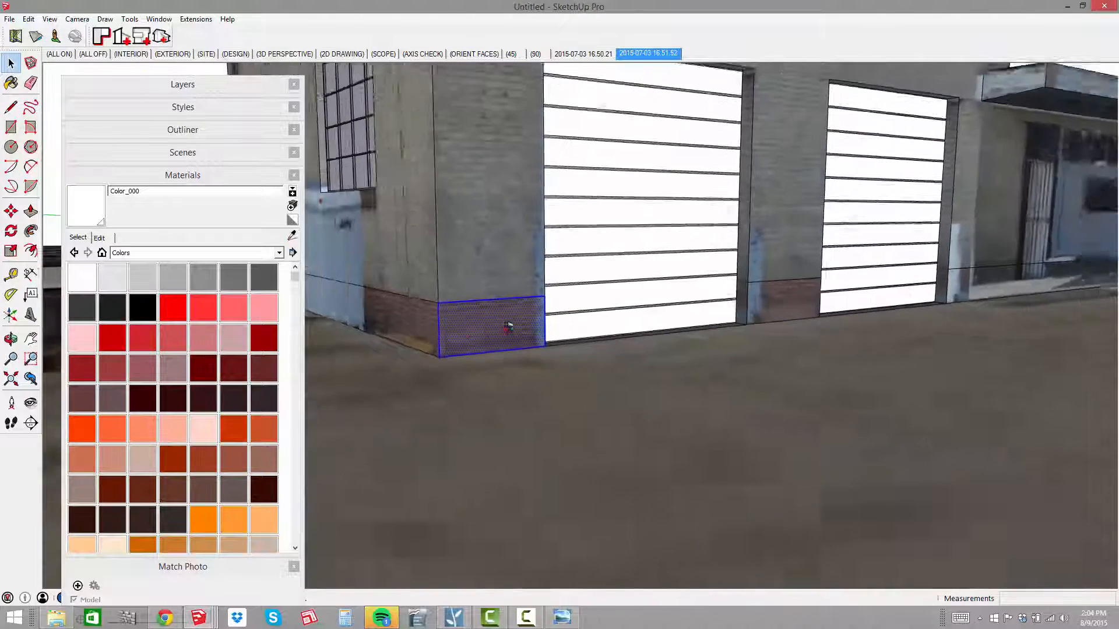
Separate the brick base face from the wall above on the pier between the two garage doors
{"action": "middle_click_drag", "start_coordinate": [510, 325], "coordinate": [469, 316]}
{"action": "scroll", "coordinate": [532, 318], "scroll_direction": "up", "scroll_amount": 2}
{"action": "scroll", "coordinate": [949, 289], "scroll_direction": "up", "scroll_amount": 2}
{"action": "scroll", "coordinate": [825, 309], "scroll_direction": "up", "scroll_amount": 2}
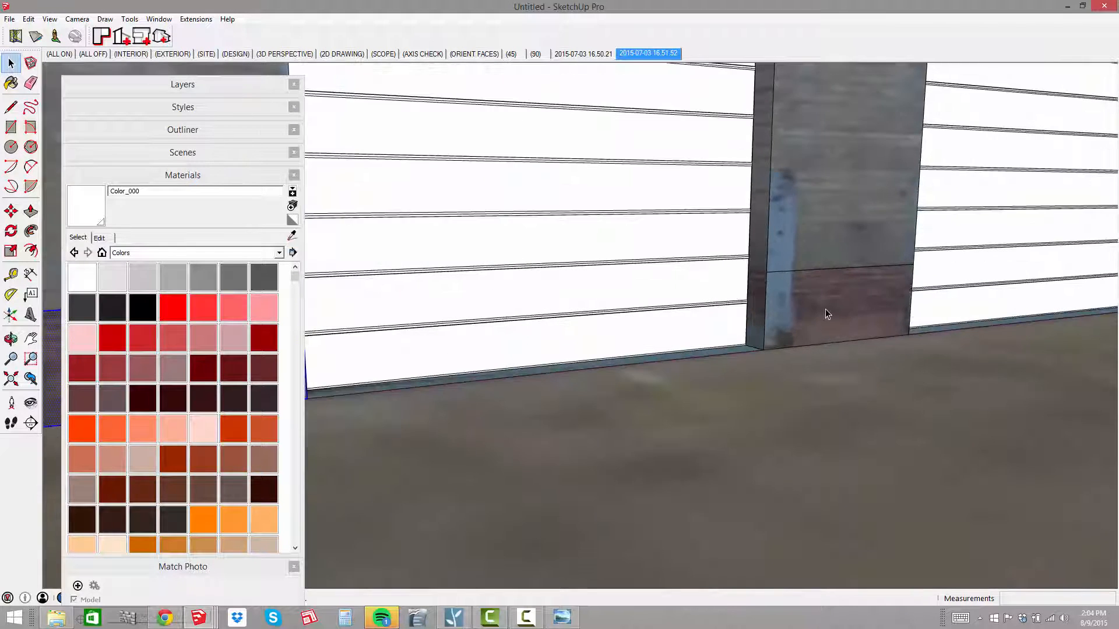
{"action": "double_click", "coordinate": [825, 307]}
{"action": "key", "text": "l"}
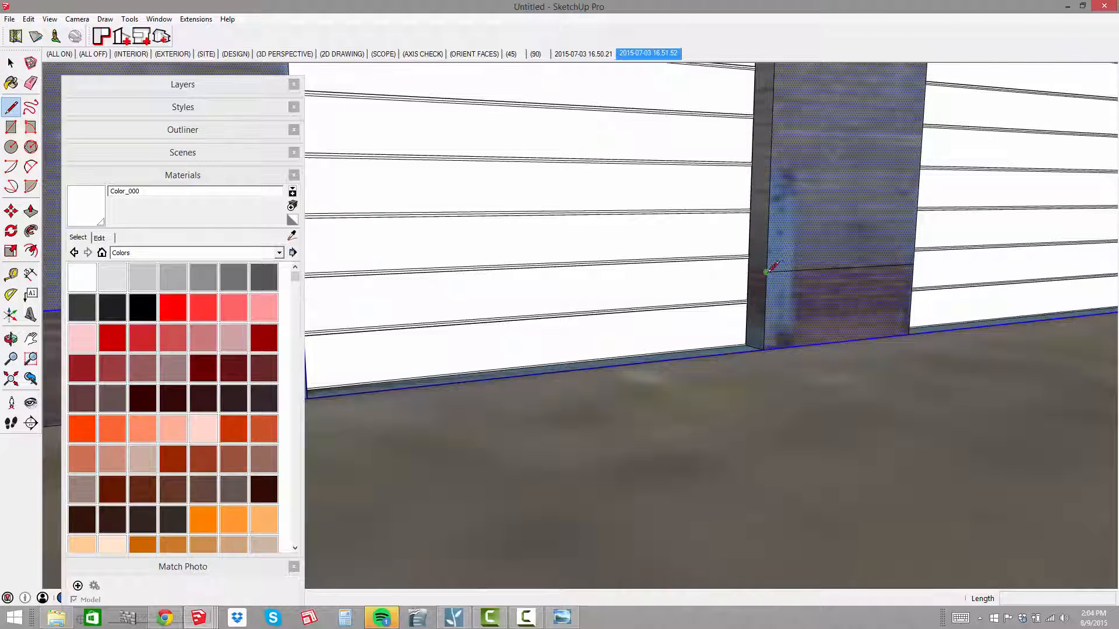
{"action": "left_click", "coordinate": [766, 273]}
{"action": "left_click", "coordinate": [852, 286]}
{"action": "scroll", "coordinate": [833, 315], "scroll_direction": "up", "scroll_amount": 2}
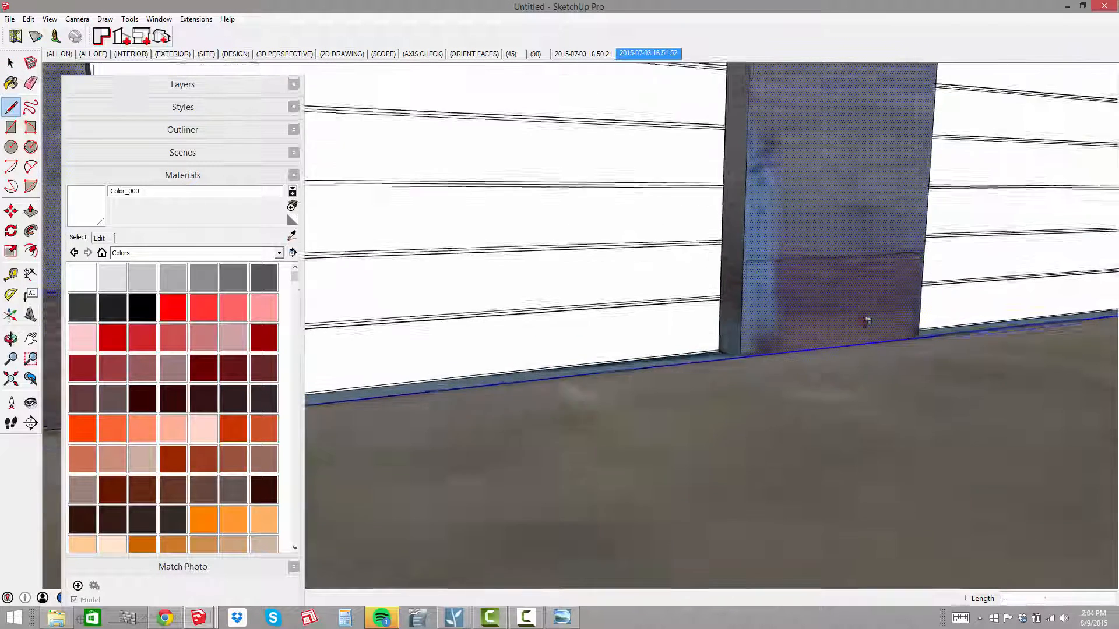
{"action": "key", "text": "r"}
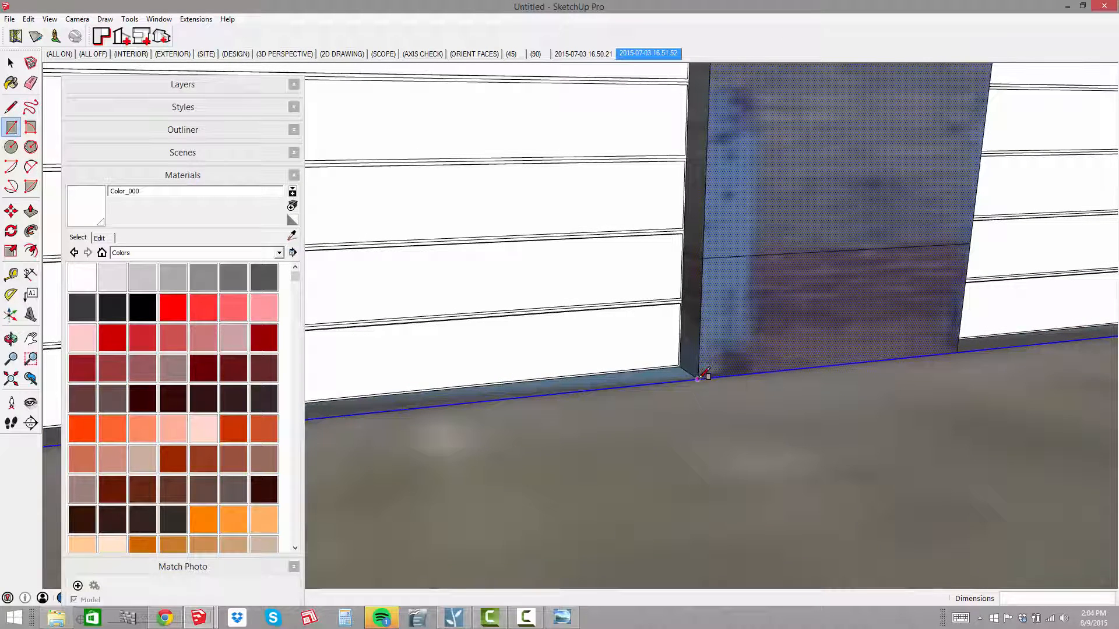
{"action": "key", "text": "space"}
{"action": "left_click", "coordinate": [838, 299]}
{"action": "double_click", "coordinate": [837, 299]}
{"action": "scroll", "coordinate": [788, 298], "scroll_direction": "down", "scroll_amount": 3}
{"action": "middle_click_drag", "start_coordinate": [874, 314], "coordinate": [399, 365], "text": "shift"}
{"action": "scroll", "coordinate": [810, 317], "scroll_direction": "up", "scroll_amount": 3}
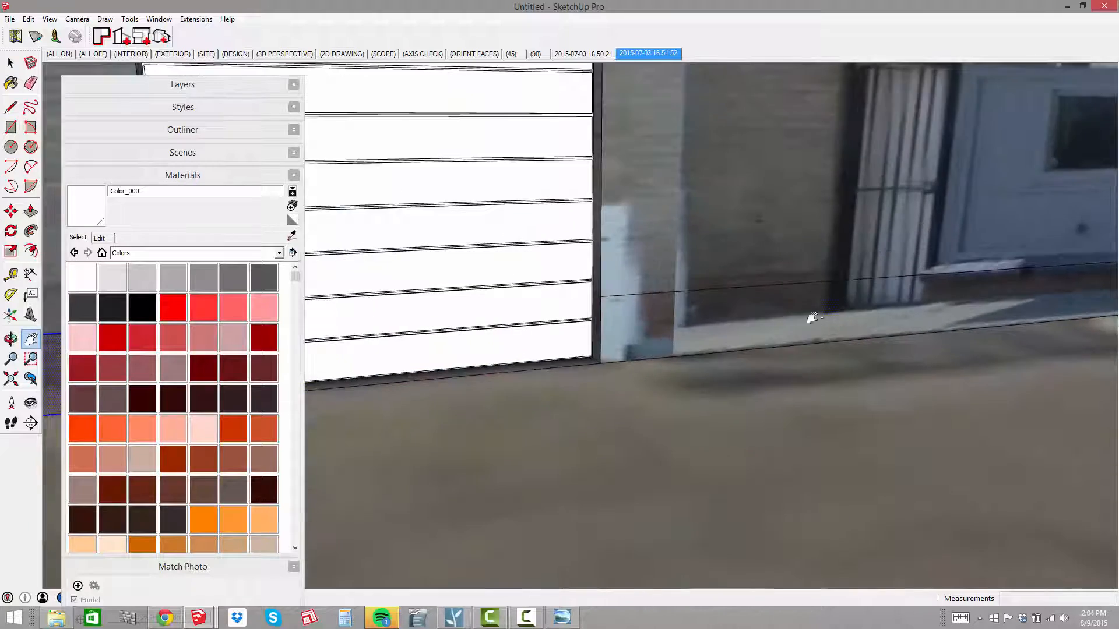
{"action": "left_click", "coordinate": [813, 322], "text": "shift"}
{"action": "scroll", "coordinate": [813, 322], "scroll_direction": "down", "scroll_amount": 2}
{"action": "key", "text": "l"}
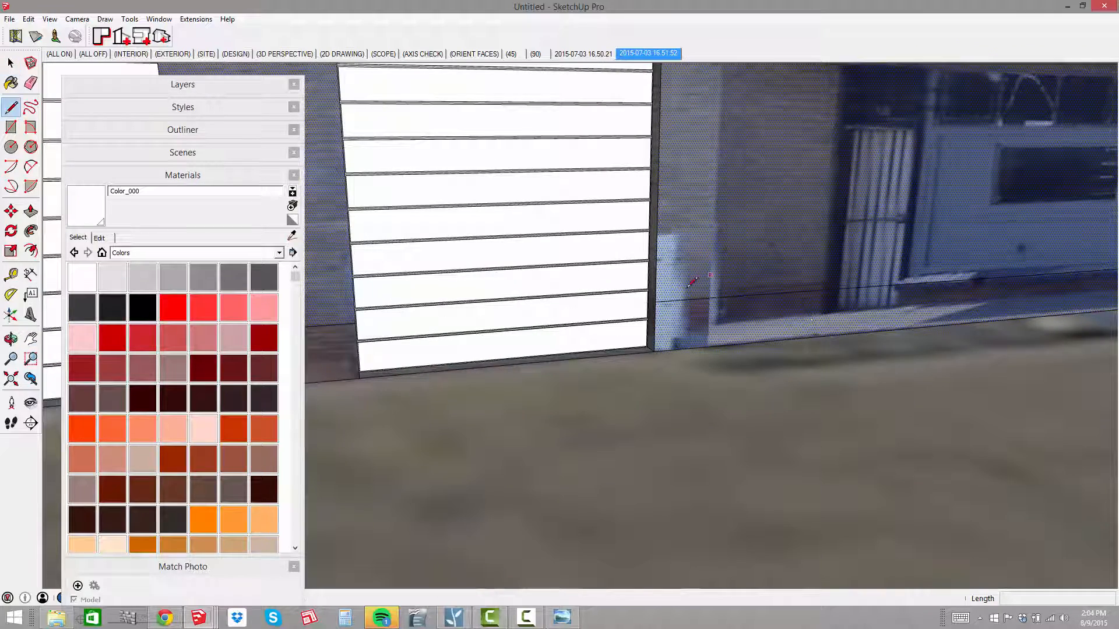
{"action": "left_click", "coordinate": [655, 301]}
{"action": "middle_click_drag", "start_coordinate": [917, 295], "coordinate": [549, 285]}
{"action": "key", "text": "h"}
{"action": "left_click_drag", "start_coordinate": [534, 291], "coordinate": [828, 296]}
Draw a rectangle about 22' 11 7/8" by 1' 10" along the entrance wall's base and select its face
{"action": "key", "text": "r"}
{"action": "middle_click_drag", "start_coordinate": [493, 285], "coordinate": [696, 263], "text": "shift"}
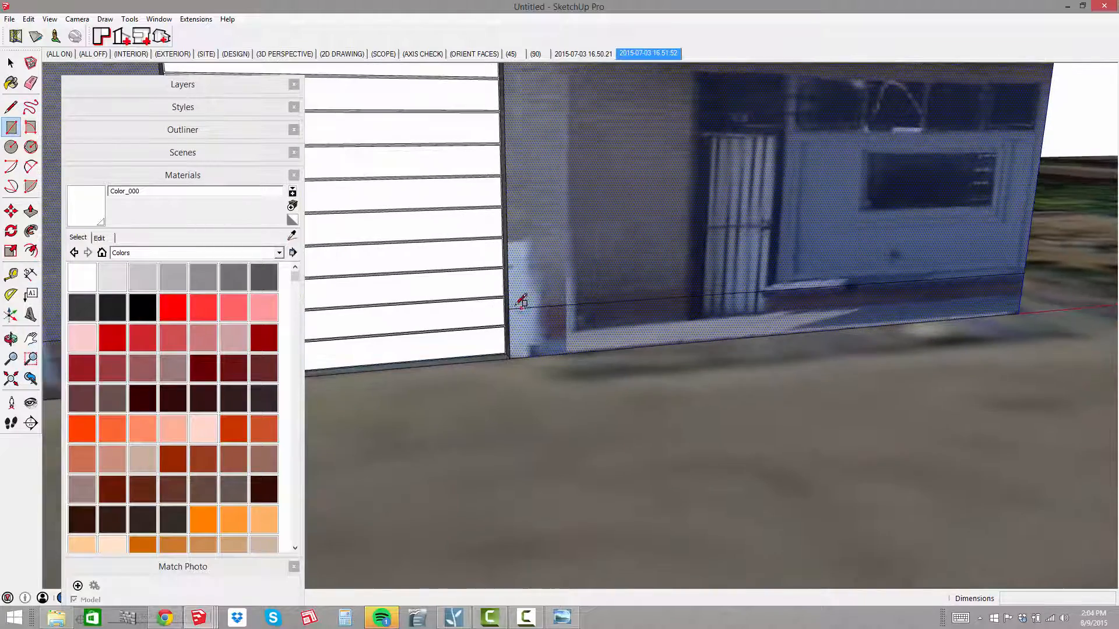
{"action": "left_click", "coordinate": [509, 309]}
{"action": "left_click", "coordinate": [1020, 313]}
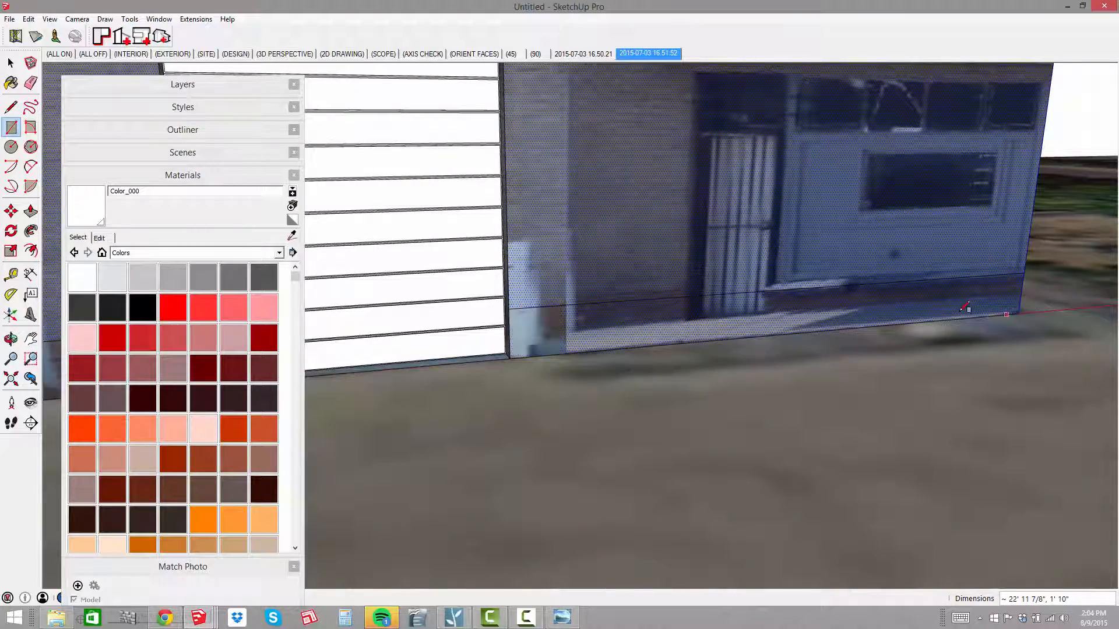
{"action": "middle_click_drag", "start_coordinate": [967, 310], "coordinate": [805, 289]}
{"action": "middle_click_drag", "start_coordinate": [805, 289], "coordinate": [703, 280], "text": "shift"}
{"action": "left_click_drag", "start_coordinate": [702, 279], "coordinate": [770, 296]}
{"action": "key", "text": "space"}
{"action": "left_click", "coordinate": [685, 299]}
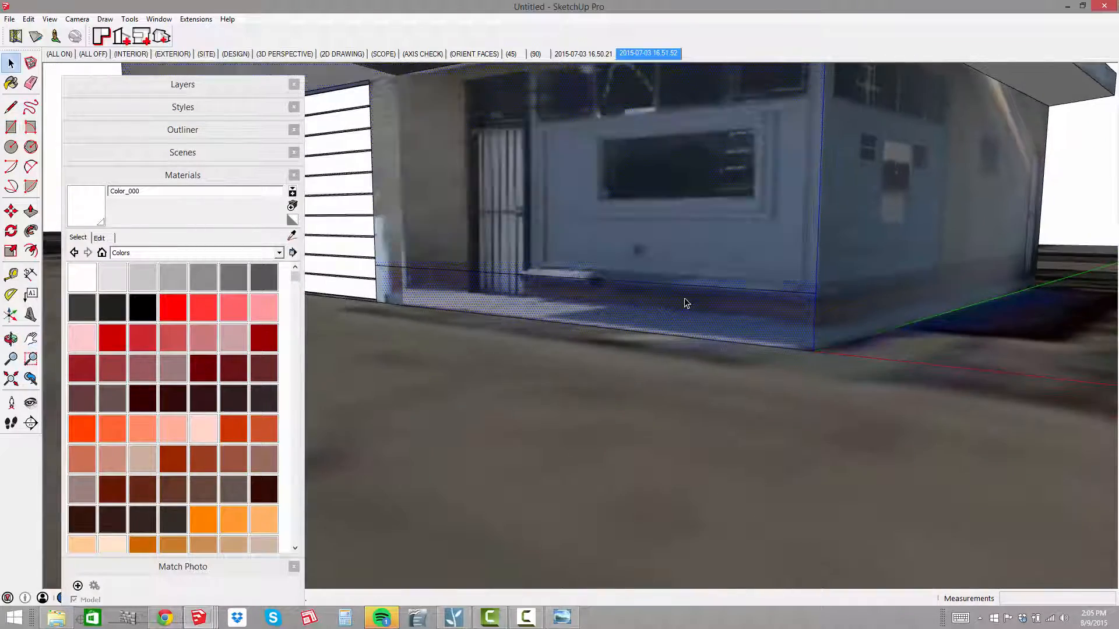
Reveal the hidden vertical seam between the garage wall and the entrance wall
{"action": "middle_click_drag", "start_coordinate": [667, 309], "coordinate": [944, 292], "text": "shift"}
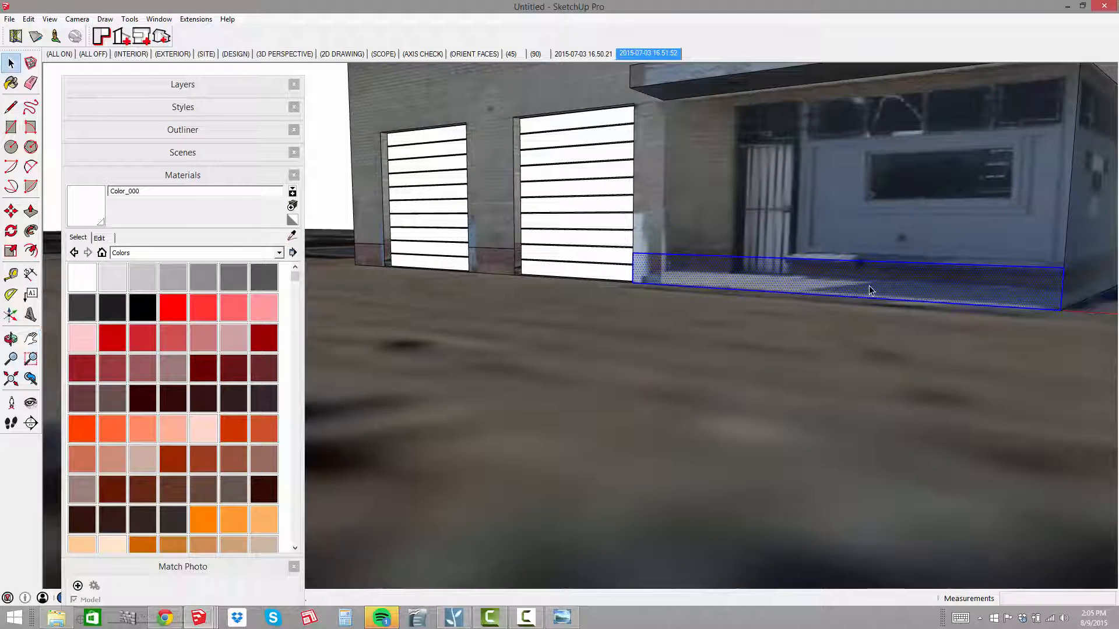
{"action": "middle_click_drag", "start_coordinate": [703, 252], "coordinate": [649, 257]}
{"action": "left_click", "coordinate": [510, 261]}
{"action": "middle_click_drag", "start_coordinate": [510, 261], "coordinate": [812, 282]}
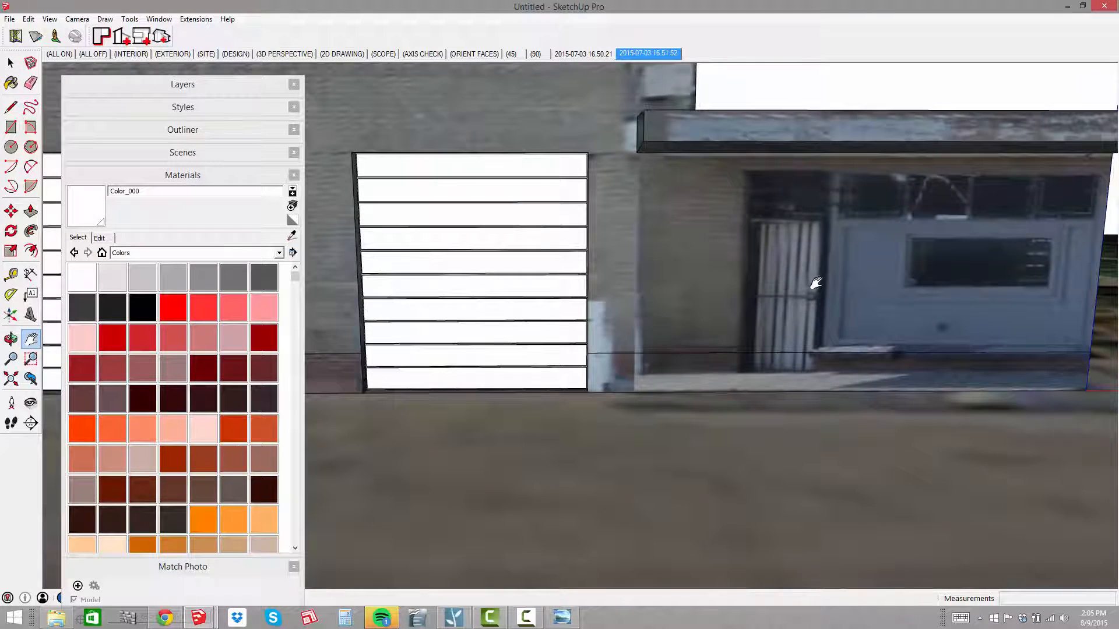
{"action": "double_click", "coordinate": [632, 249]}
{"action": "key", "text": "super+h"}
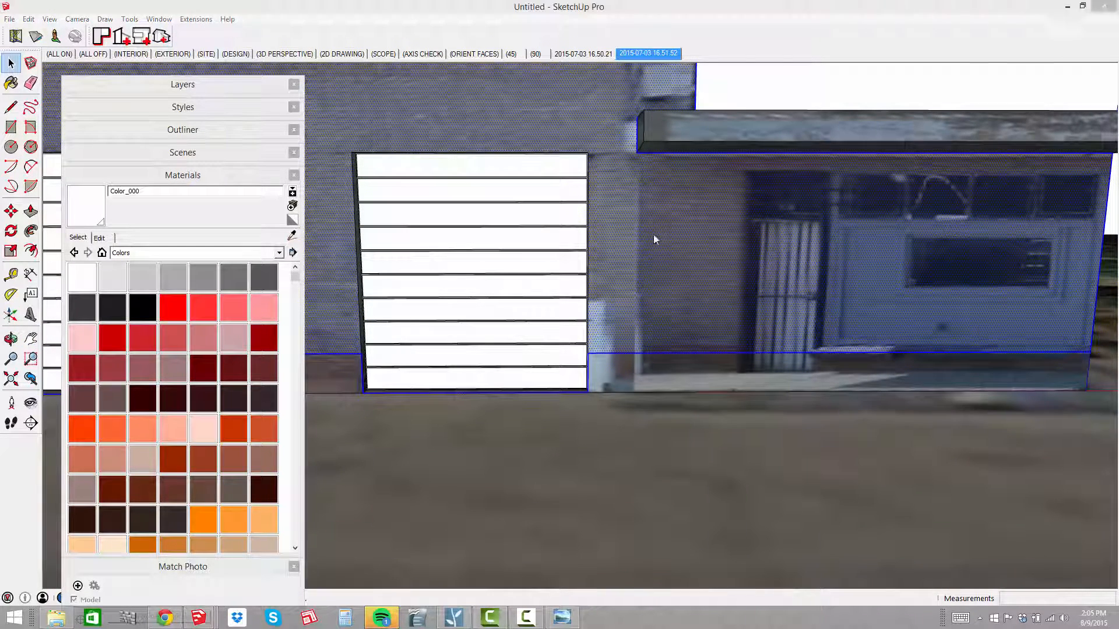
{"action": "left_click", "coordinate": [650, 267]}
{"action": "scroll", "coordinate": [654, 270], "scroll_direction": "up", "scroll_amount": 2}
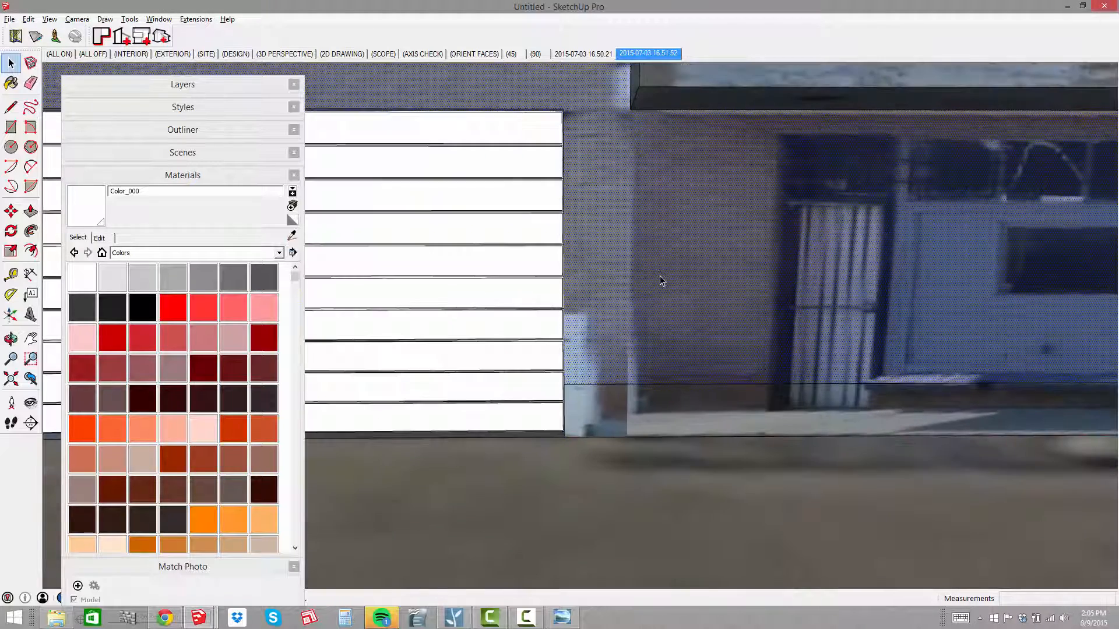
{"action": "scroll", "coordinate": [625, 255], "scroll_direction": "up", "scroll_amount": 1}
{"action": "left_click", "coordinate": [618, 239]}
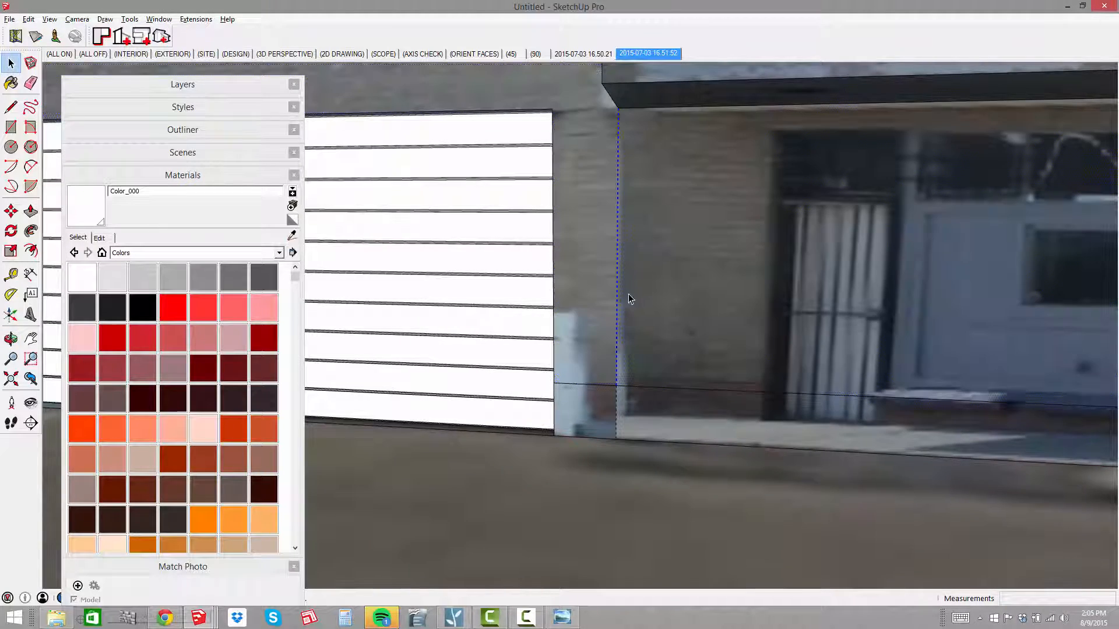
{"action": "middle_click_drag", "start_coordinate": [680, 260], "coordinate": [603, 263]}
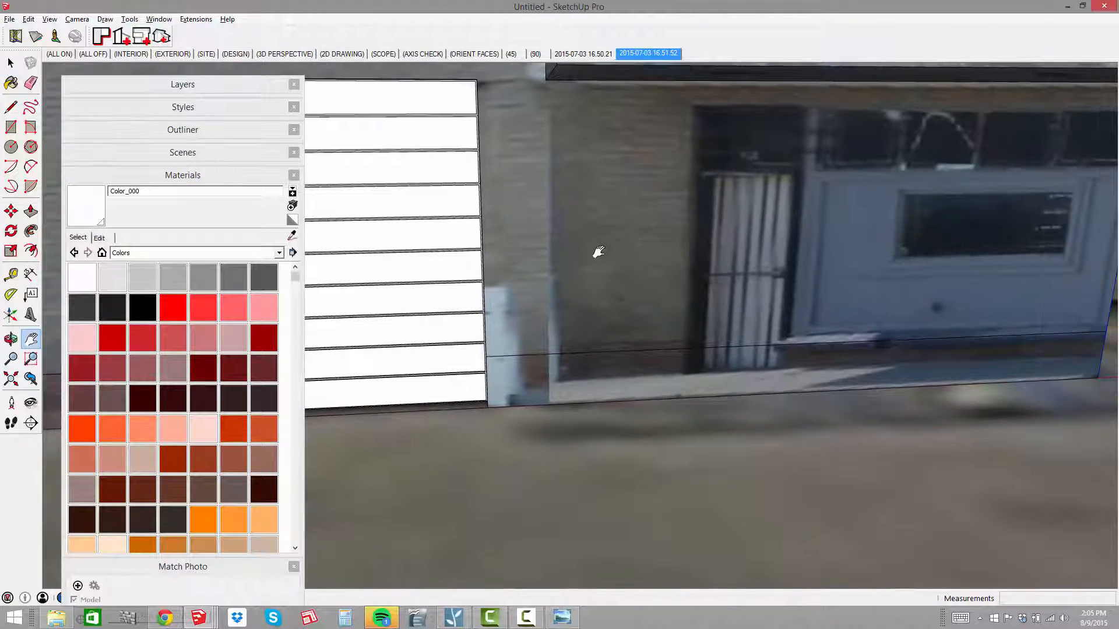
{"action": "key", "text": "e"}
{"action": "middle_click_drag", "start_coordinate": [545, 241], "coordinate": [594, 227], "text": "shift"}
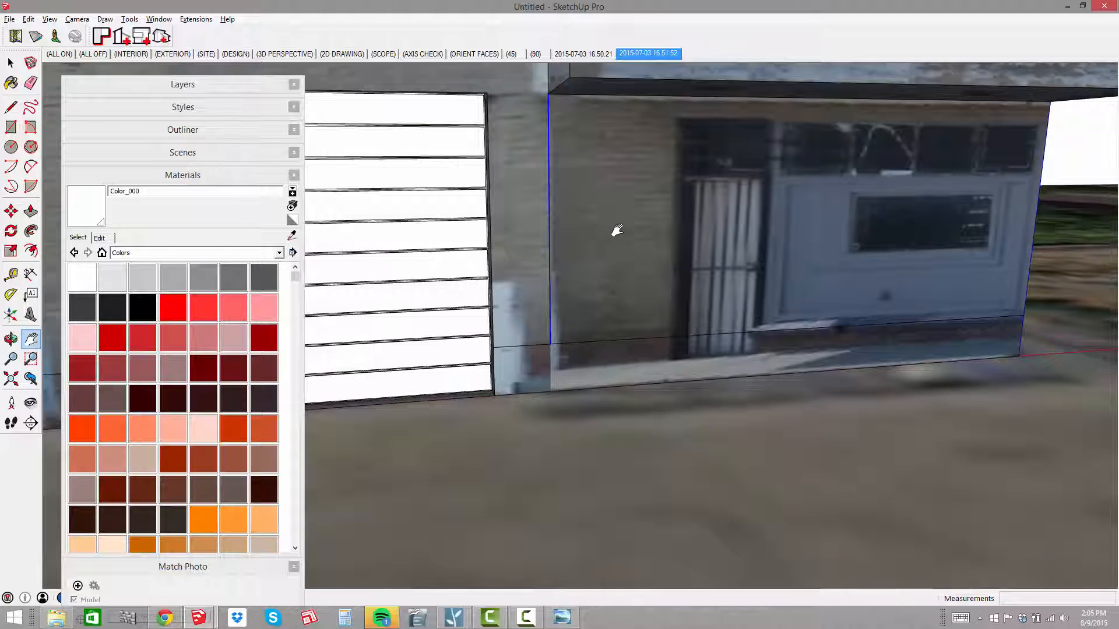
Outline the storefront and its door on the entrance wall with a rectangle about 16' 3" by 8' rising from the brick base
{"action": "key", "text": "r"}
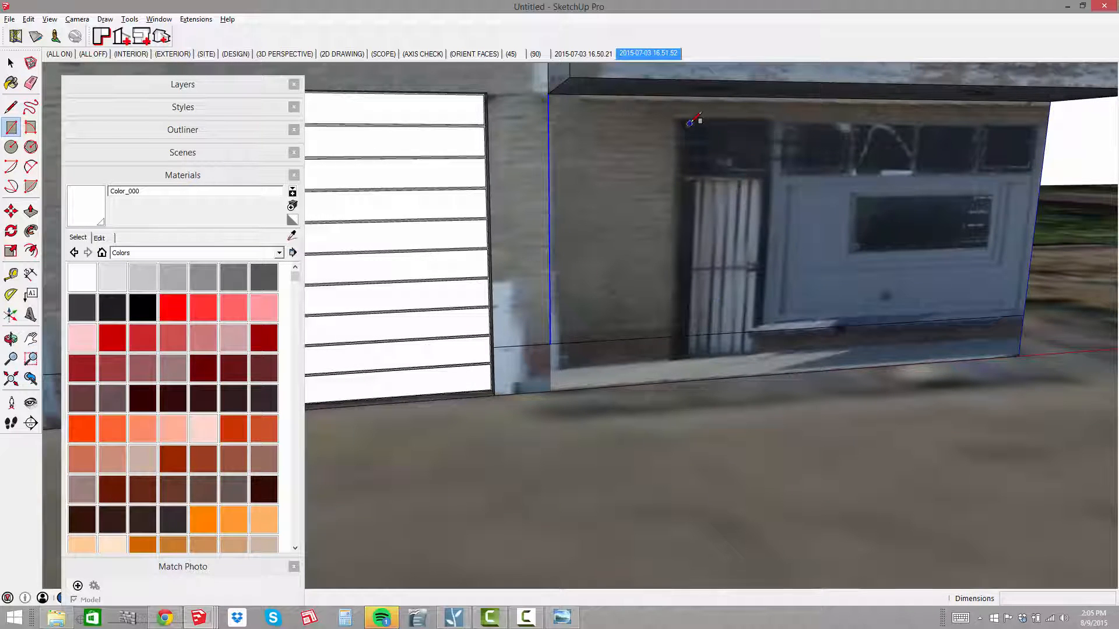
{"action": "key", "text": "h"}
{"action": "left_click_drag", "start_coordinate": [887, 222], "coordinate": [809, 218]}
{"action": "key", "text": "r"}
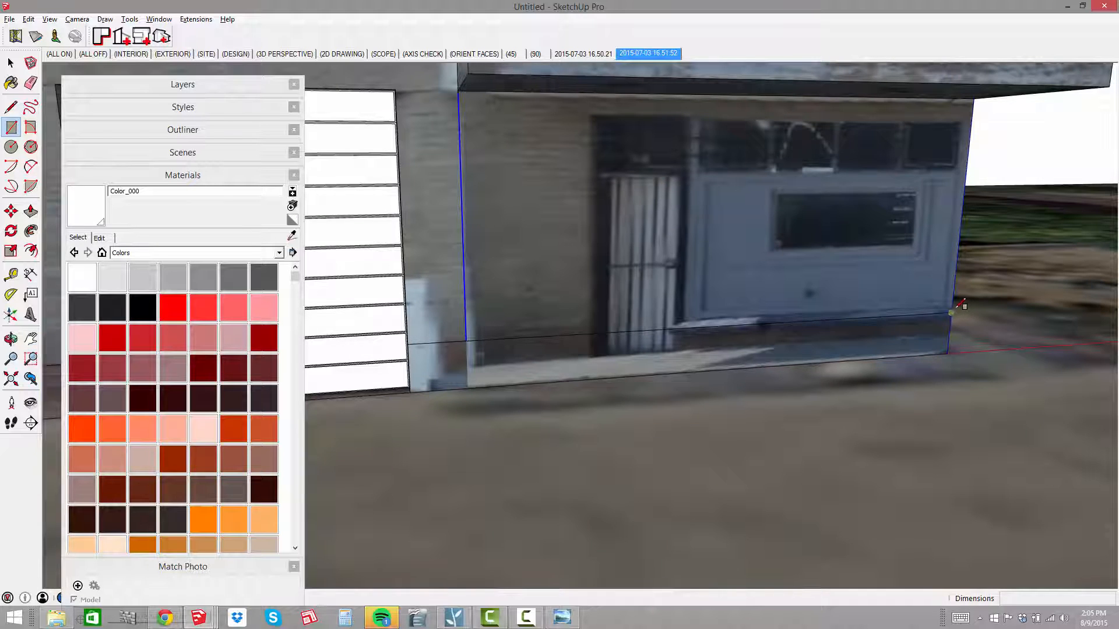
{"action": "scroll", "coordinate": [595, 114], "scroll_direction": "up", "scroll_amount": 3}
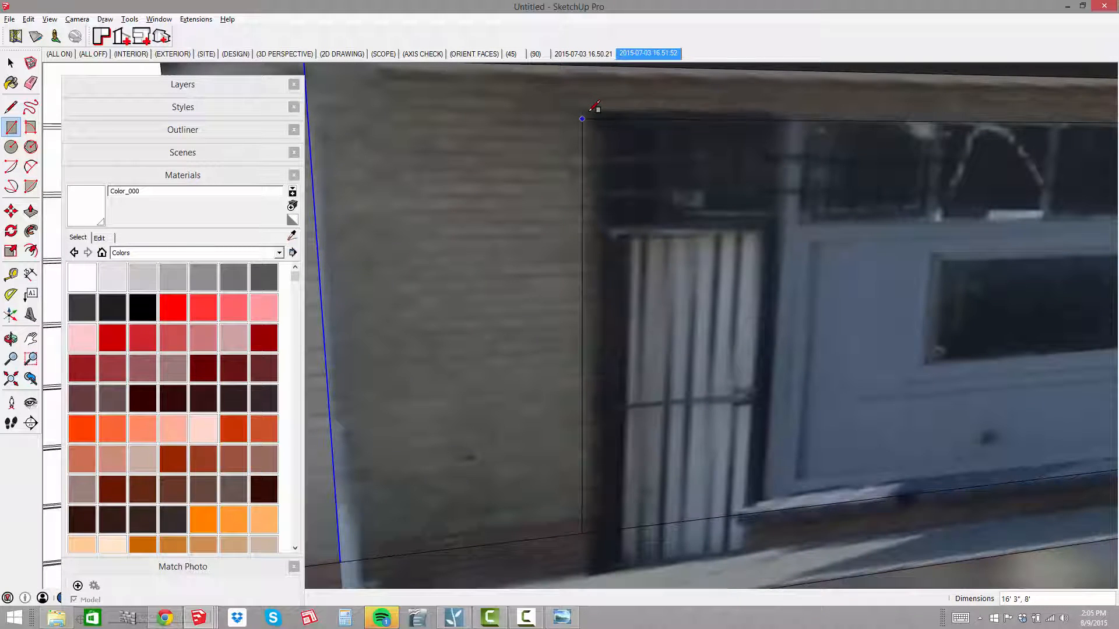
{"action": "scroll", "coordinate": [585, 109], "scroll_direction": "down", "scroll_amount": 5}
{"action": "middle_click_drag", "start_coordinate": [584, 110], "coordinate": [677, 315], "text": "shift"}
{"action": "key", "text": "r"}
{"action": "left_click", "coordinate": [667, 379]}
Draw a 12' 6" by 8' 3" rectangle around the blue panelled area of the adjoining side wall and select its face
{"action": "middle_click_drag", "start_coordinate": [833, 223], "coordinate": [662, 280], "text": "shift"}
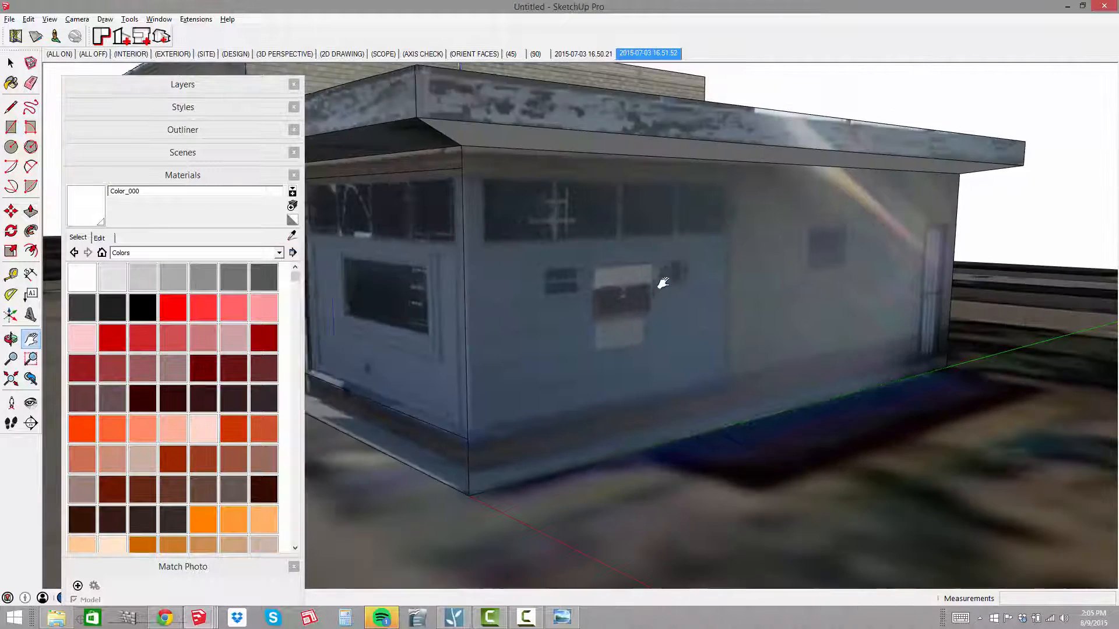
{"action": "scroll", "coordinate": [700, 218], "scroll_direction": "up", "scroll_amount": 3}
{"action": "middle_click_drag", "start_coordinate": [650, 187], "coordinate": [779, 213], "text": "shift"}
{"action": "scroll", "coordinate": [642, 184], "scroll_direction": "down", "scroll_amount": 3}
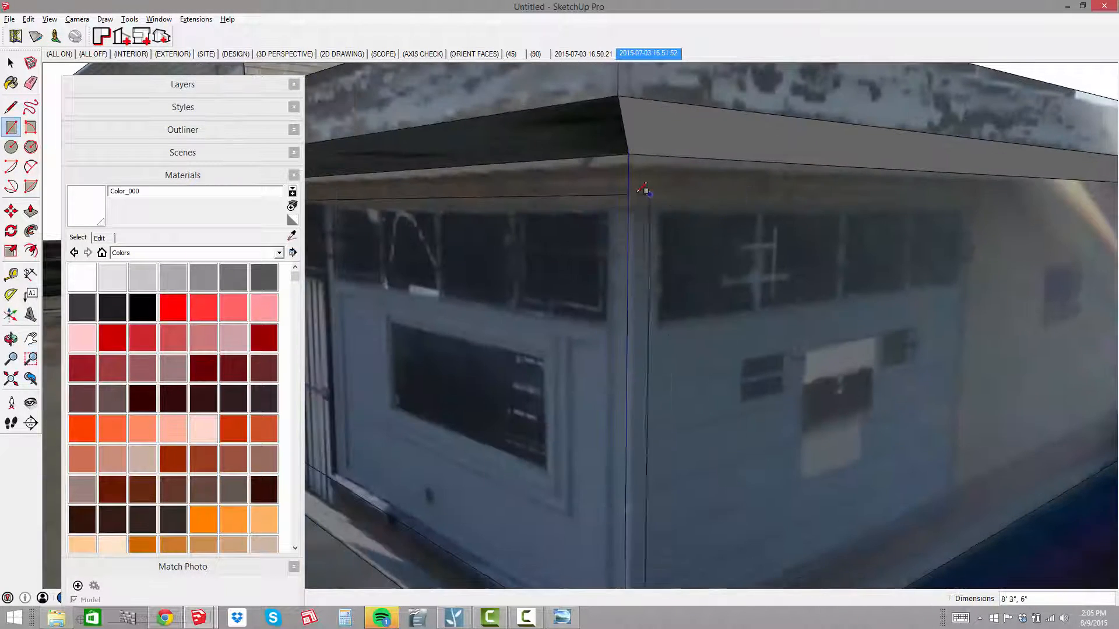
{"action": "scroll", "coordinate": [630, 195], "scroll_direction": "down", "scroll_amount": 2}
{"action": "middle_click_drag", "start_coordinate": [630, 194], "coordinate": [663, 253], "text": "shift"}
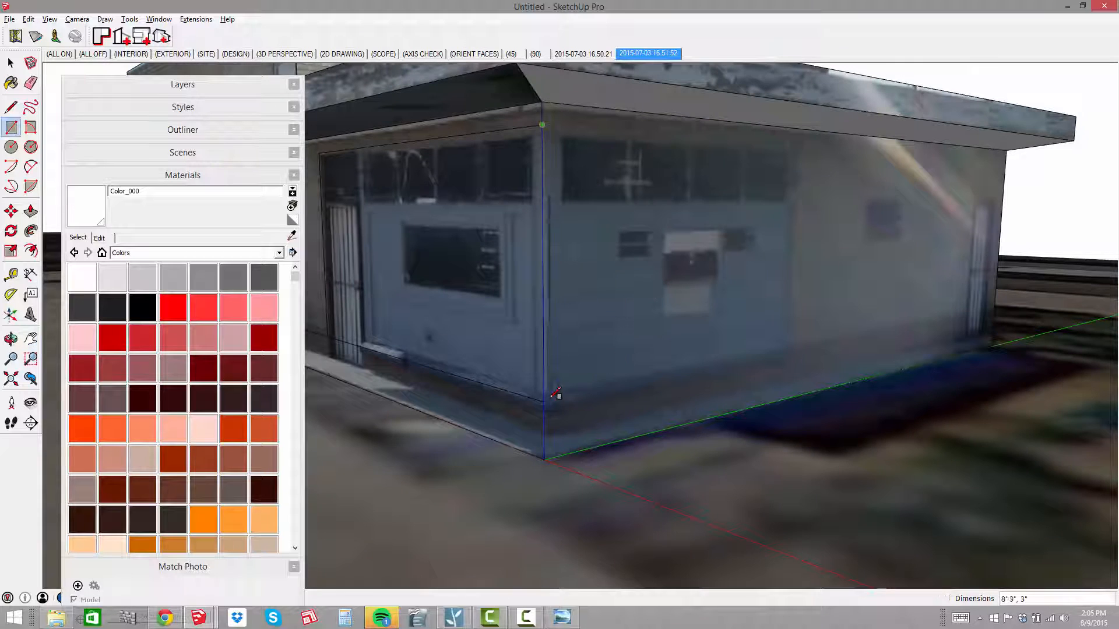
{"action": "scroll", "coordinate": [775, 354], "scroll_direction": "up", "scroll_amount": 3}
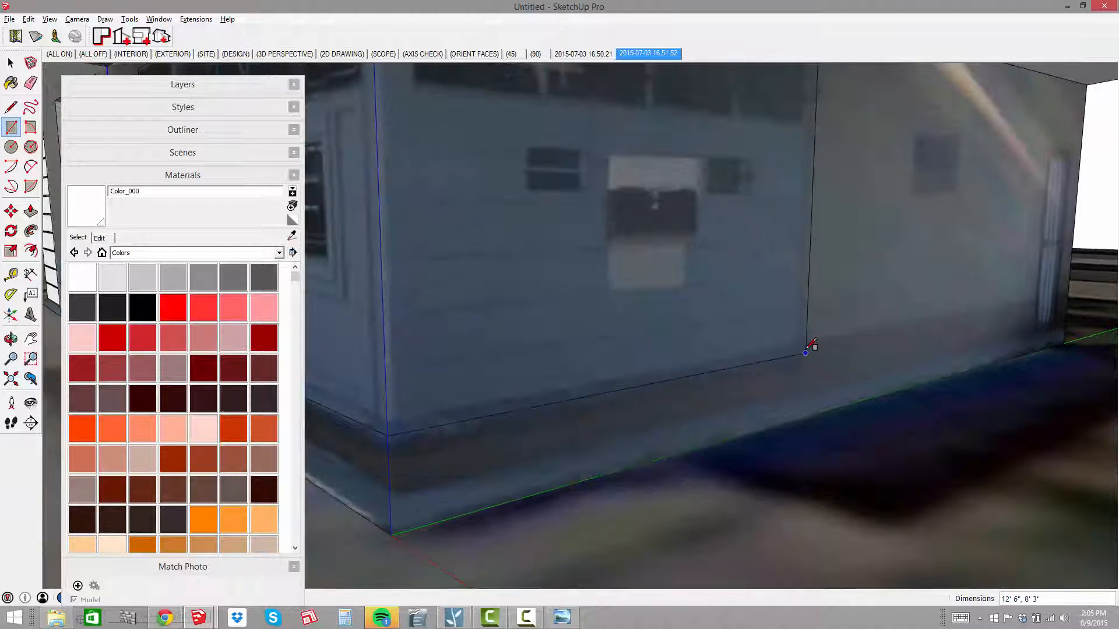
{"action": "left_click", "coordinate": [812, 348]}
{"action": "scroll", "coordinate": [810, 348], "scroll_direction": "down", "scroll_amount": 4}
{"action": "middle_click_drag", "start_coordinate": [802, 350], "coordinate": [747, 342], "text": "shift"}
{"action": "left_click", "coordinate": [729, 293]}
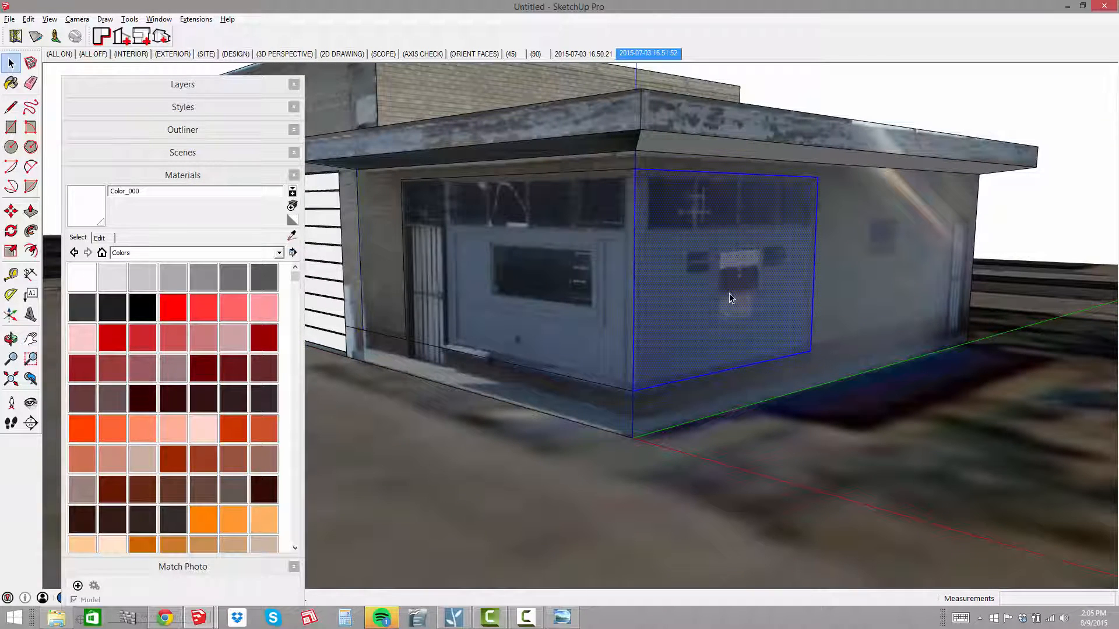
Extend the entrance door outline down through the brick base with lines along its sides and bottom
{"action": "left_click", "coordinate": [581, 274]}
{"action": "middle_click_drag", "start_coordinate": [580, 274], "coordinate": [762, 293]}
{"action": "scroll", "coordinate": [540, 341], "scroll_direction": "up", "scroll_amount": 5}
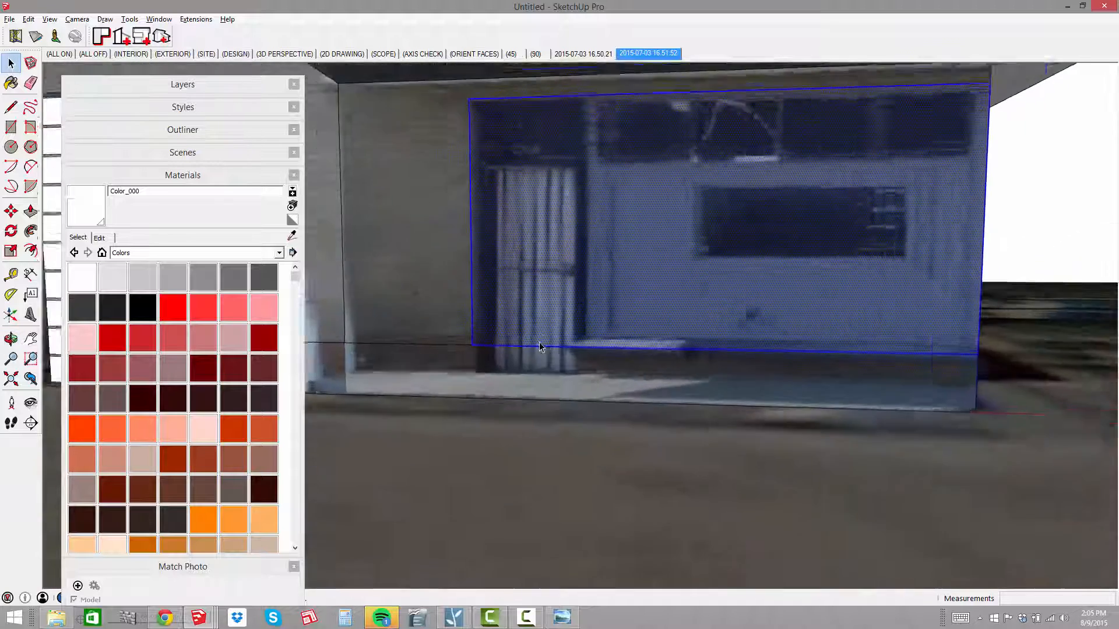
{"action": "key", "text": "l"}
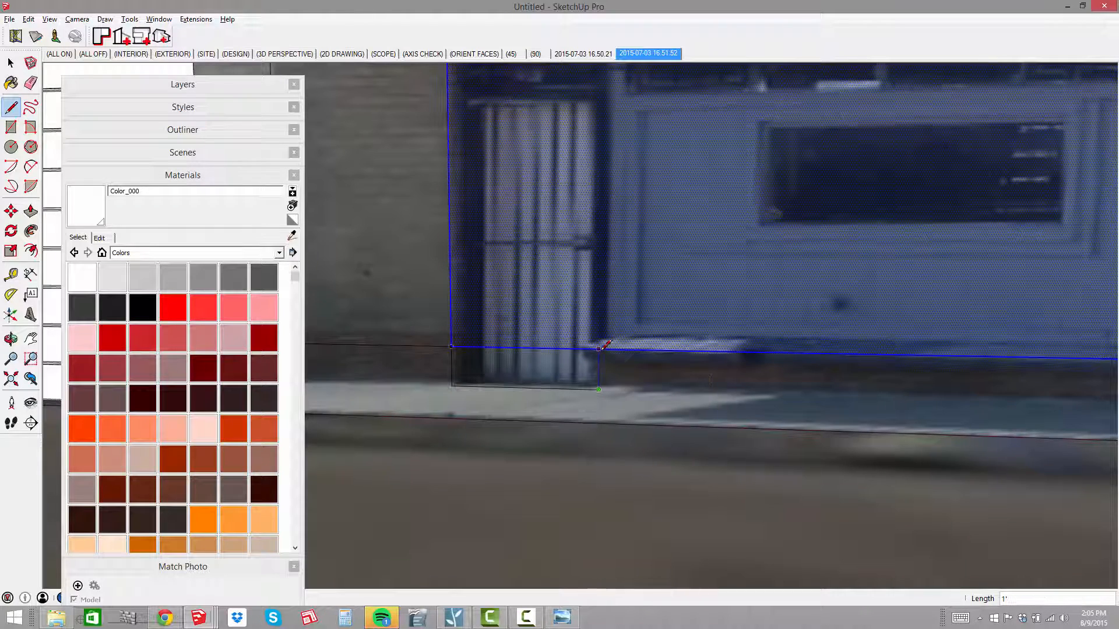
{"action": "scroll", "coordinate": [544, 358], "scroll_direction": "down", "scroll_amount": 4}
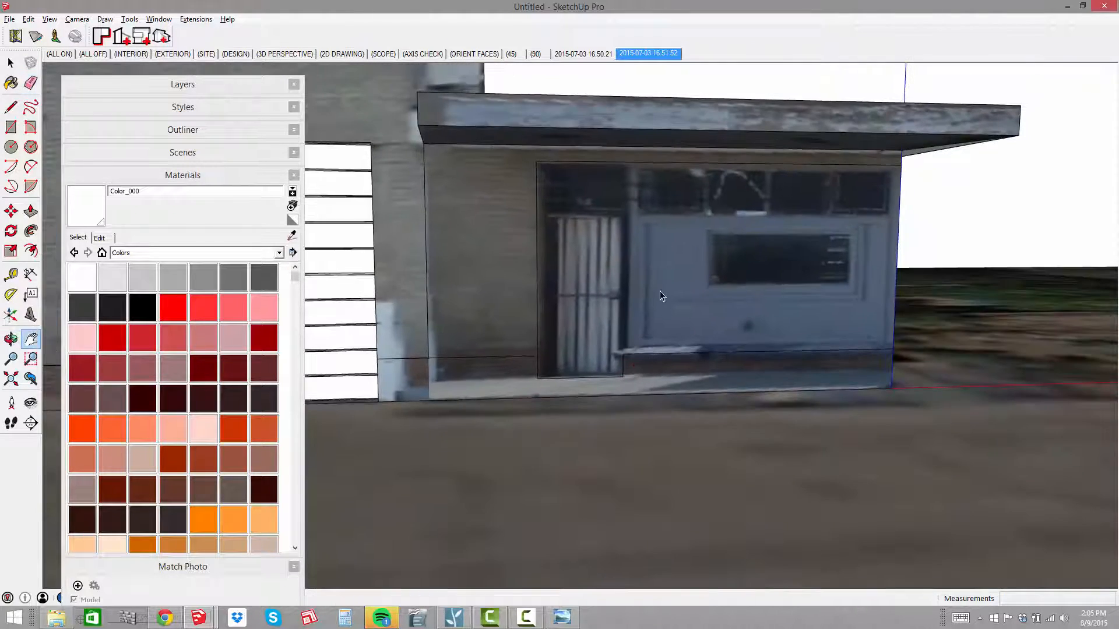
{"action": "key", "text": "space"}
Draw a rectangle over the small dark window on the side wall
{"action": "scroll", "coordinate": [664, 283], "scroll_direction": "down", "scroll_amount": 3}
{"action": "middle_click_drag", "start_coordinate": [663, 283], "coordinate": [390, 297]}
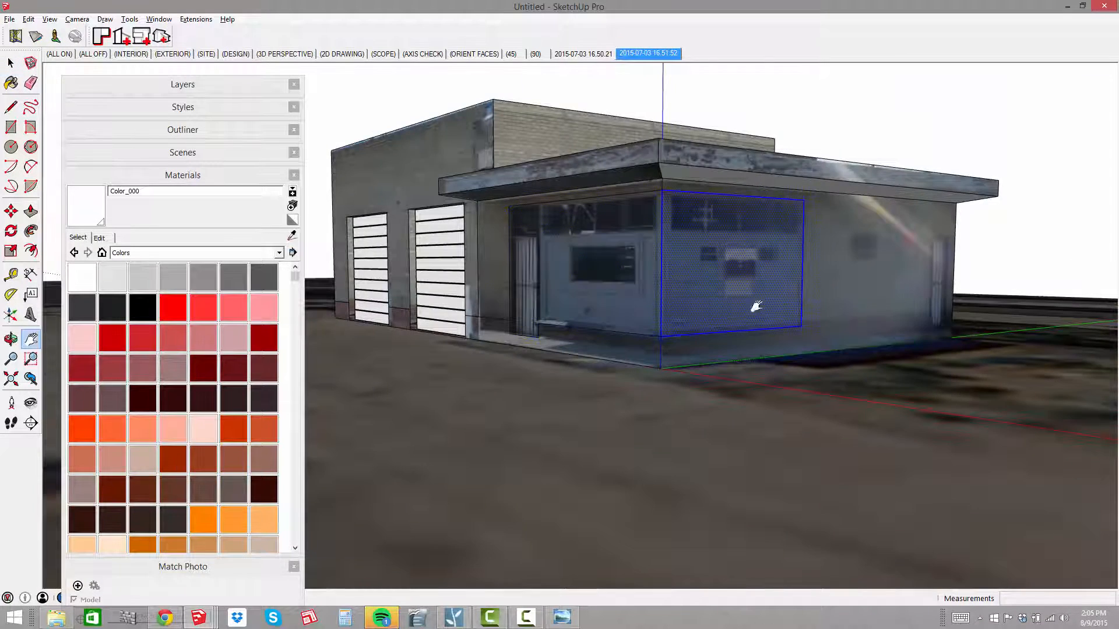
{"action": "scroll", "coordinate": [756, 306], "scroll_direction": "up", "scroll_amount": 6}
{"action": "scroll", "coordinate": [510, 227], "scroll_direction": "up", "scroll_amount": 2}
{"action": "key", "text": "r"}
{"action": "scroll", "coordinate": [624, 215], "scroll_direction": "up", "scroll_amount": 2}
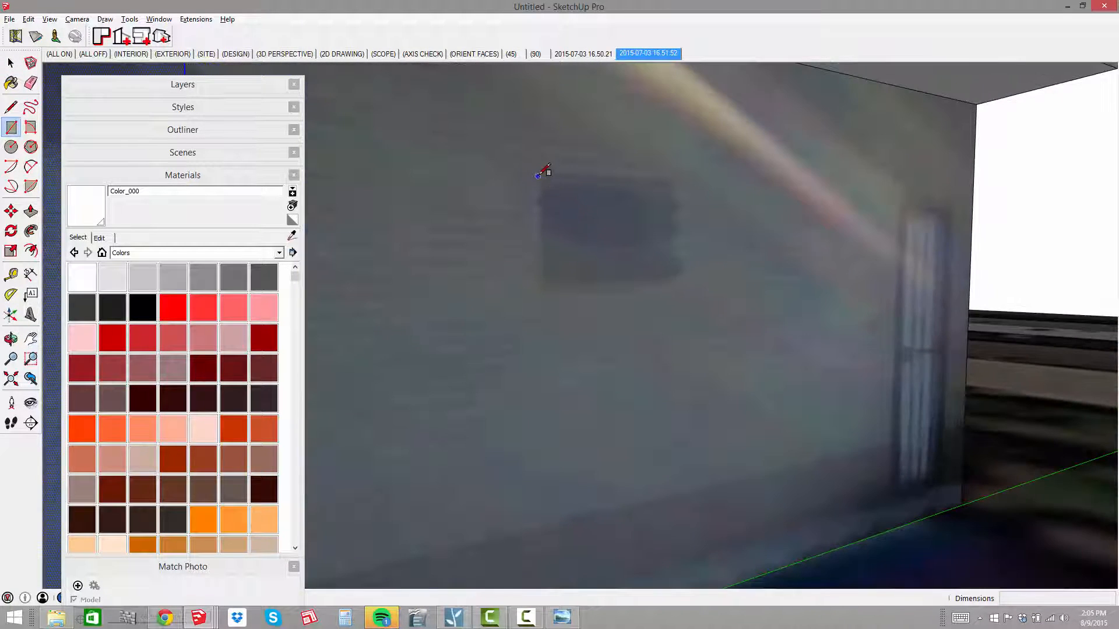
{"action": "left_click", "coordinate": [676, 252]}
{"action": "scroll", "coordinate": [710, 282], "scroll_direction": "down", "scroll_amount": 3}
{"action": "scroll", "coordinate": [712, 312], "scroll_direction": "up", "scroll_amount": 1}
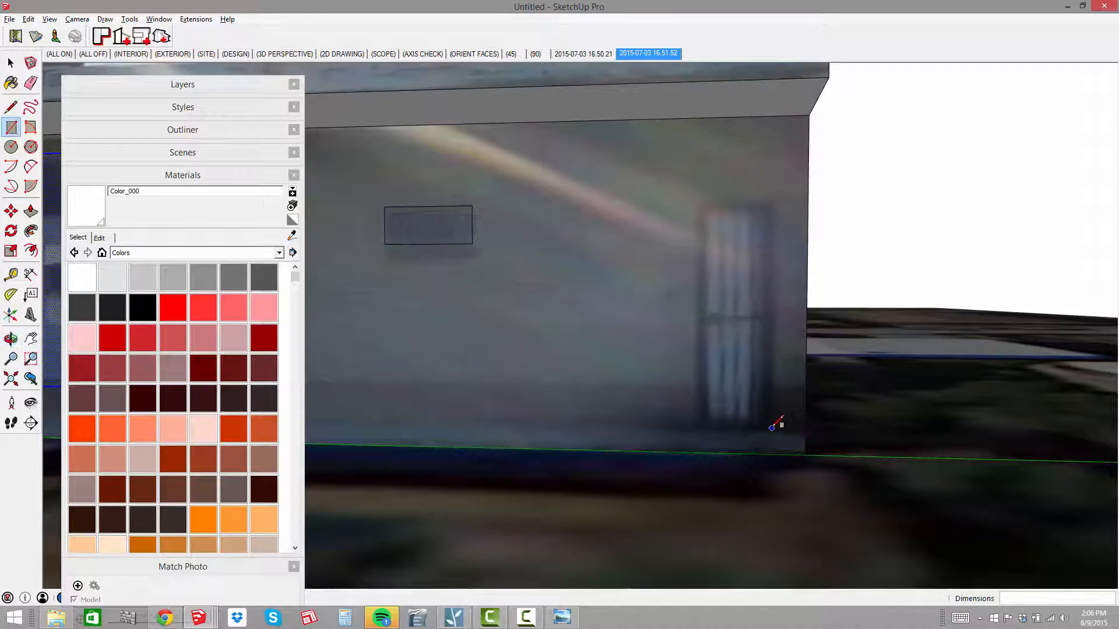
Place a guide line 10" above the side wall's bottom edge
{"action": "scroll", "coordinate": [776, 425], "scroll_direction": "down", "scroll_amount": 4}
{"action": "scroll", "coordinate": [827, 352], "scroll_direction": "up", "scroll_amount": 2}
{"action": "middle_click_drag", "start_coordinate": [802, 355], "coordinate": [940, 353]}
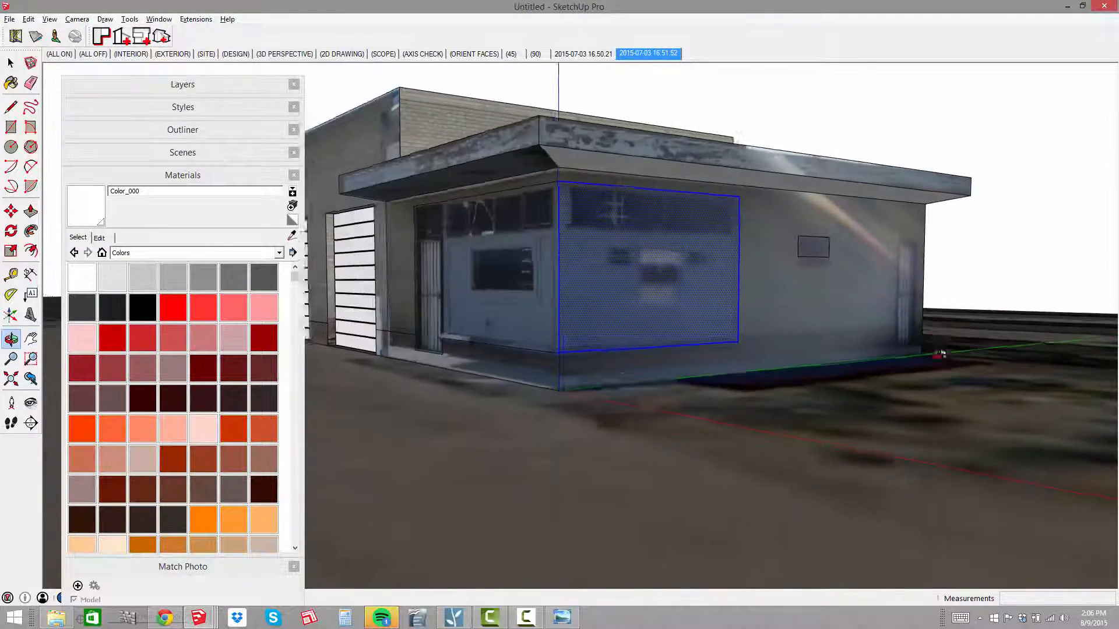
{"action": "scroll", "coordinate": [620, 376], "scroll_direction": "up", "scroll_amount": 3}
{"action": "middle_click_drag", "start_coordinate": [621, 376], "coordinate": [629, 377], "text": "shift"}
{"action": "key", "text": "t"}
{"action": "left_click", "coordinate": [599, 392]}
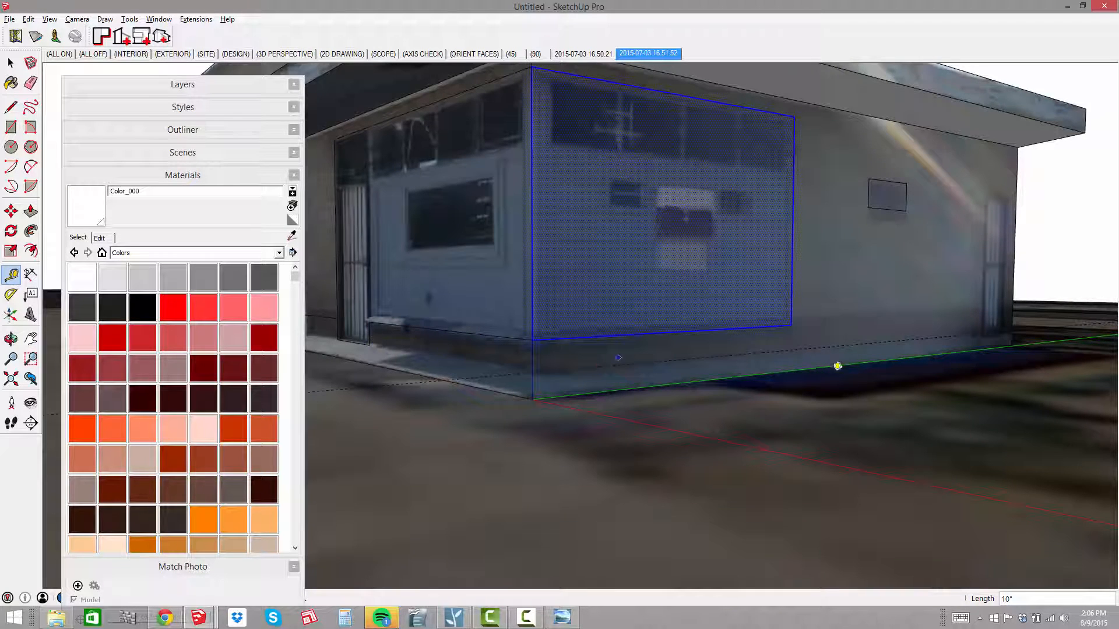
{"action": "left_click", "coordinate": [837, 366]}
Draw a 7' 3" by 2' 3" rectangle over the side wall's rear door, starting on the guide line
{"action": "scroll", "coordinate": [757, 345], "scroll_direction": "up", "scroll_amount": 5}
{"action": "key", "text": "r"}
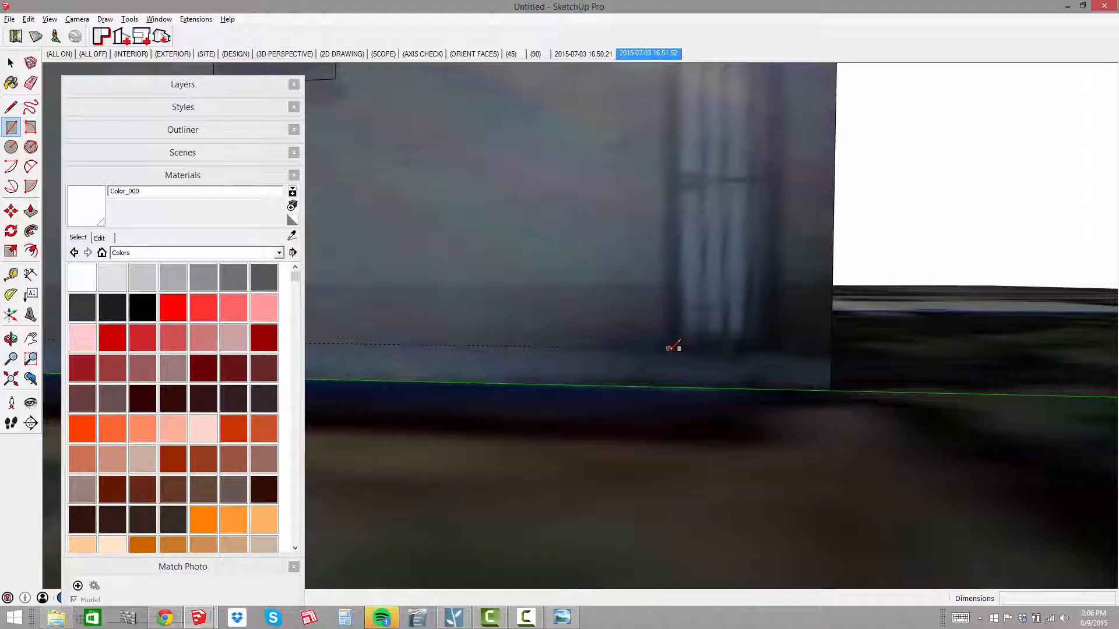
{"action": "left_click", "coordinate": [668, 348]}
{"action": "scroll", "coordinate": [671, 347], "scroll_direction": "down", "scroll_amount": 3}
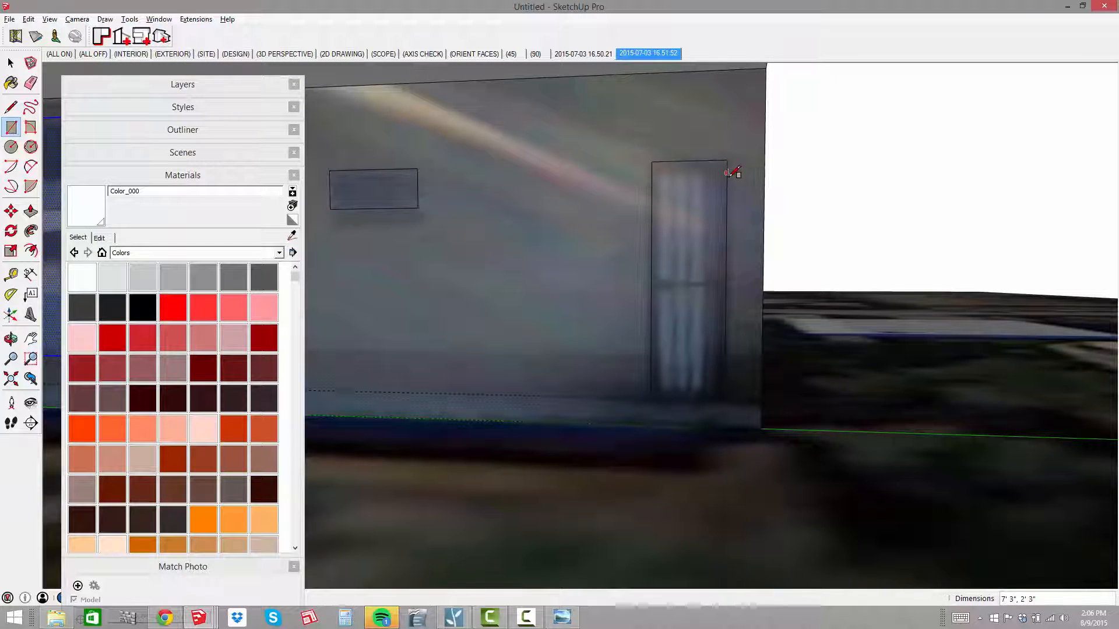
Measure the rear door outline's width and scale its face to 32" wide
{"action": "key", "text": "t"}
{"action": "left_click", "coordinate": [726, 235]}
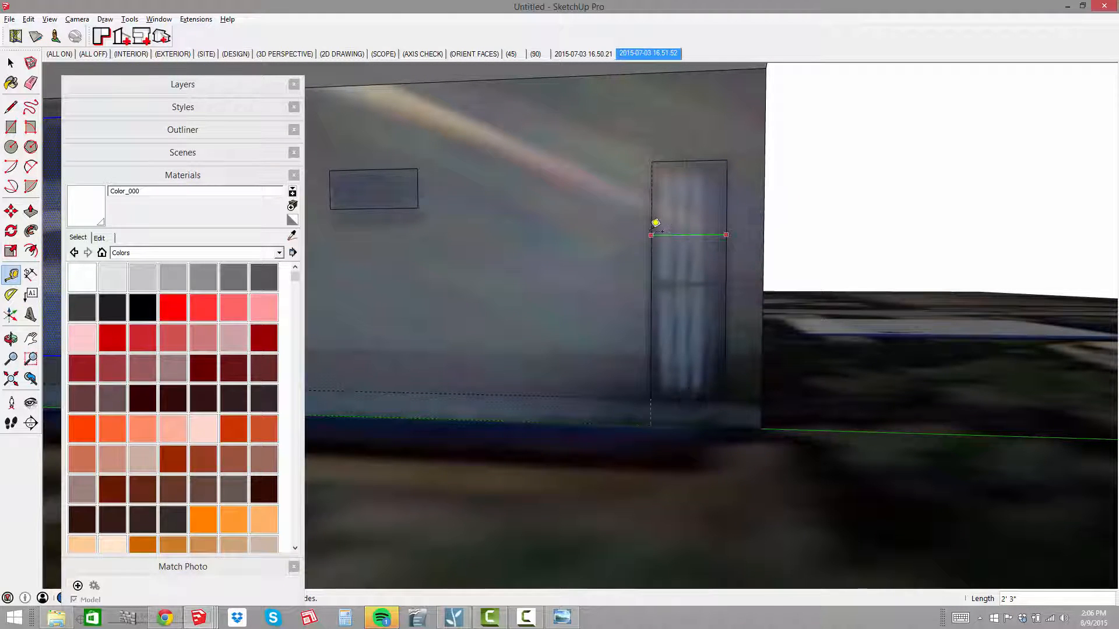
{"action": "key", "text": "Escape"}
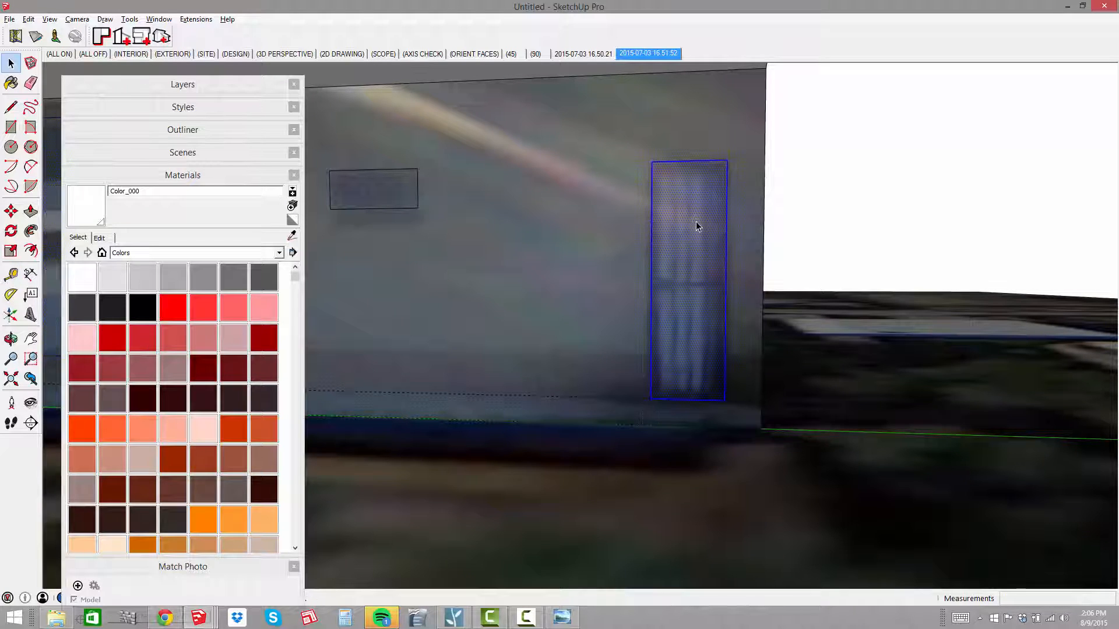
{"action": "key", "text": "s"}
{"action": "left_click_drag", "start_coordinate": [651, 283], "coordinate": [496, 282]}
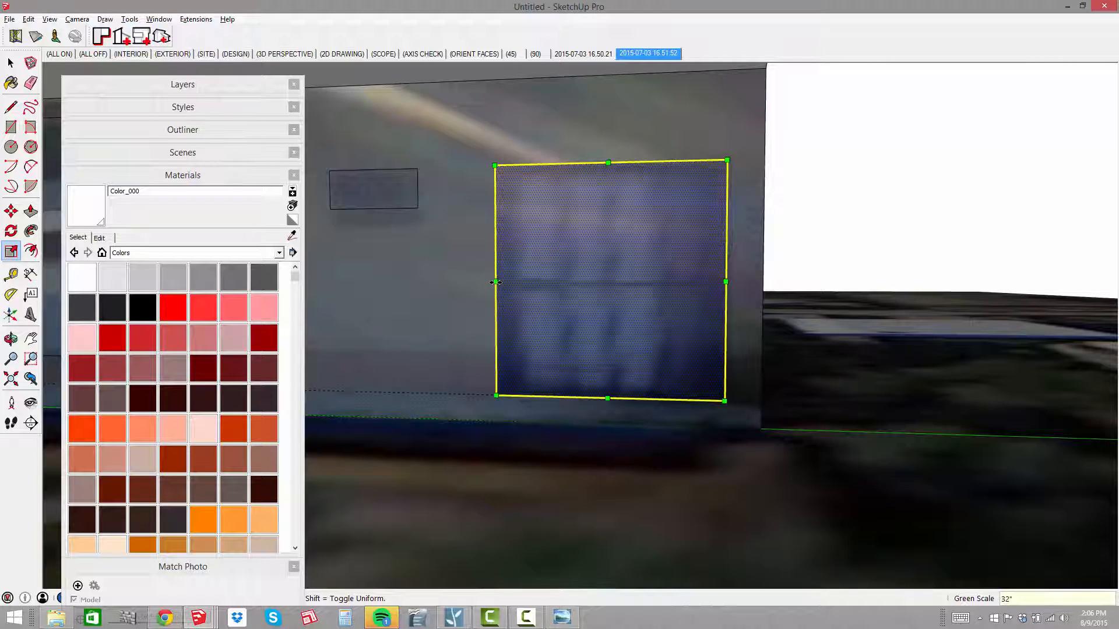
{"action": "key", "text": "Return"}
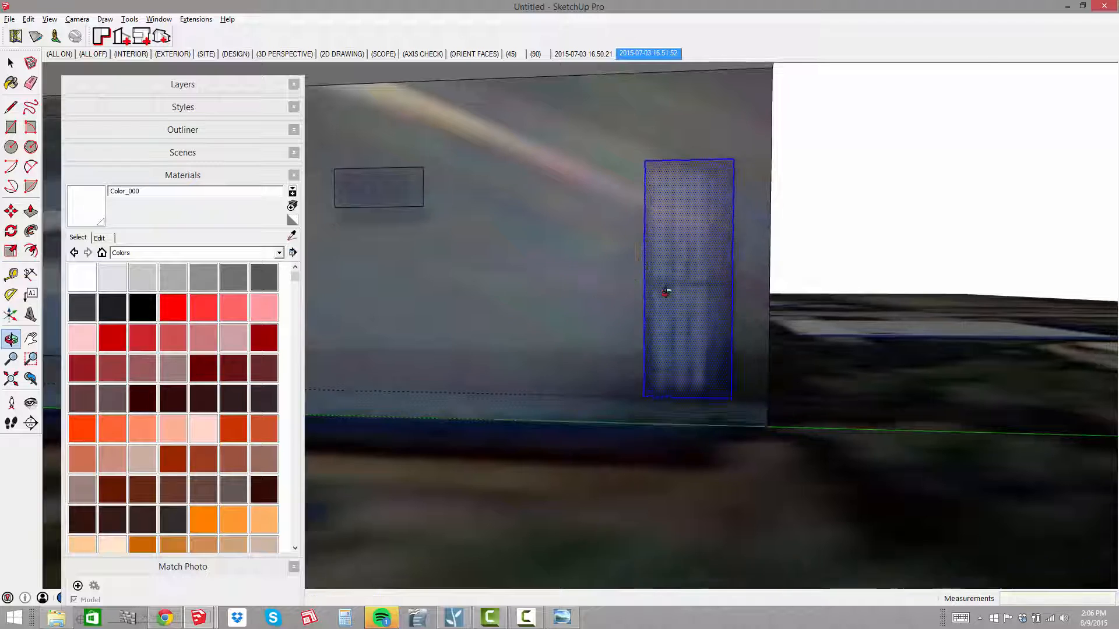
Sample the brick texture from the garage's upper side wall and paint it onto the garage door wall and the gridded-window wall
{"action": "middle_click_drag", "start_coordinate": [667, 289], "coordinate": [781, 299]}
{"action": "middle_click_drag", "start_coordinate": [781, 298], "coordinate": [831, 307], "text": "shift"}
{"action": "scroll", "coordinate": [826, 312], "scroll_direction": "down", "scroll_amount": 2}
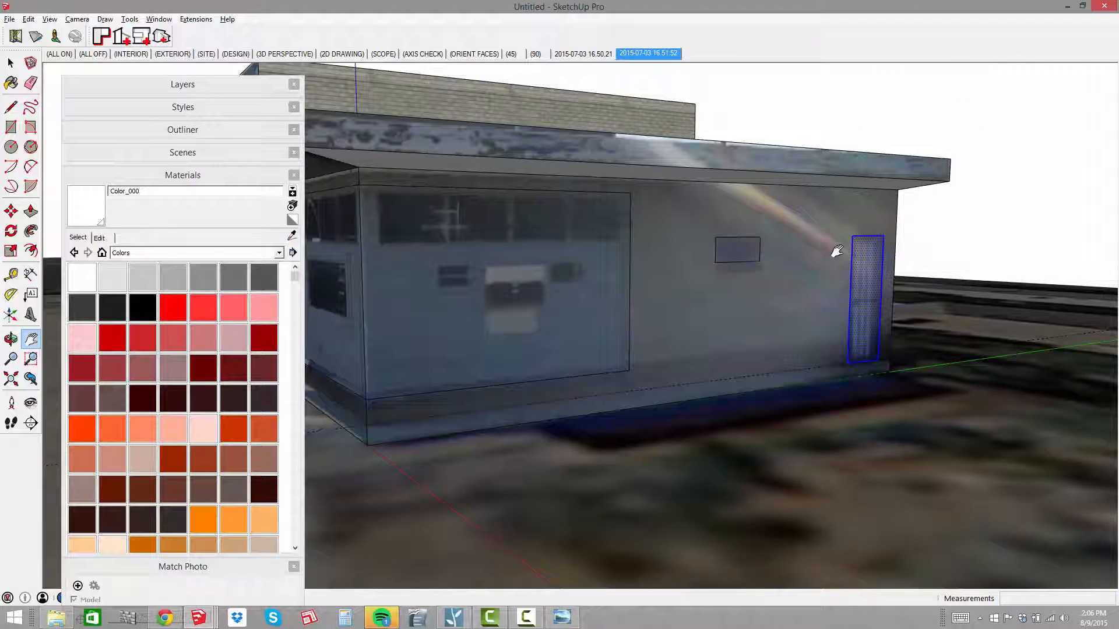
{"action": "middle_click_drag", "start_coordinate": [991, 155], "coordinate": [810, 262]}
{"action": "mouse_move", "coordinate": [810, 262]}
{"action": "middle_mouse_down", "text": "shift"}
{"action": "mouse_move", "coordinate": [607, 254]}
{"action": "mouse_move", "coordinate": [786, 267]}
{"action": "mouse_move", "coordinate": [922, 294]}
{"action": "mouse_move", "coordinate": [864, 323]}
{"action": "mouse_move", "coordinate": [827, 264]}
{"action": "middle_mouse_up", "text": "shift"}
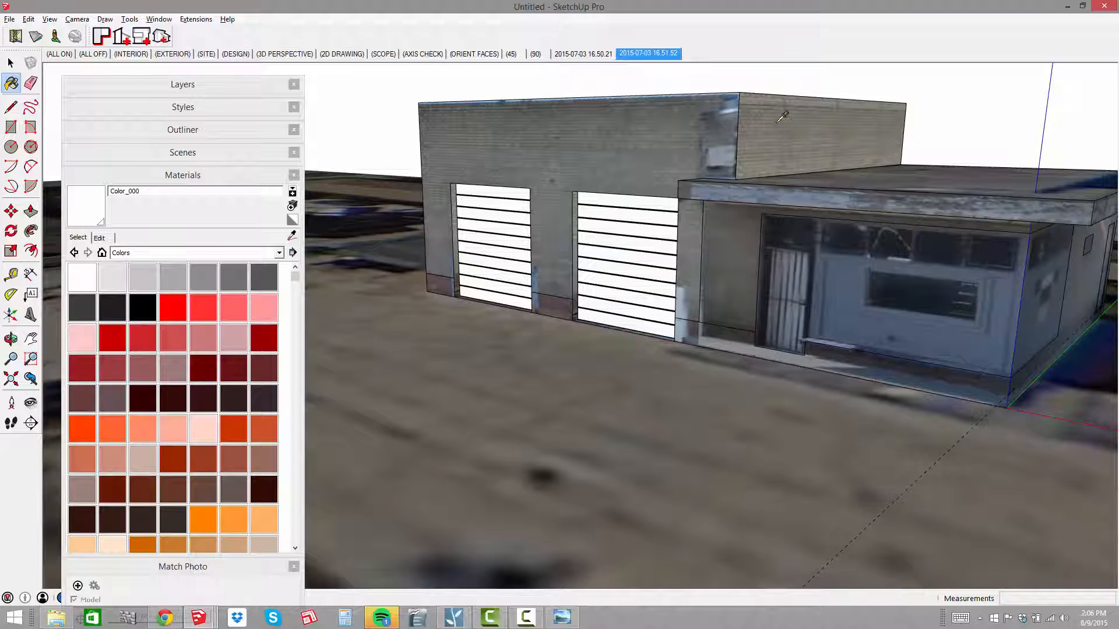
{"action": "left_click", "coordinate": [776, 122], "text": "alt"}
{"action": "left_click", "coordinate": [692, 134]}
{"action": "mouse_move", "coordinate": [599, 215]}
{"action": "middle_mouse_down"}
{"action": "mouse_move", "coordinate": [602, 232]}
{"action": "mouse_move", "coordinate": [837, 237]}
{"action": "middle_mouse_up"}
{"action": "left_click", "coordinate": [715, 217]}
{"action": "mouse_move", "coordinate": [623, 224]}
{"action": "middle_mouse_down"}
{"action": "mouse_move", "coordinate": [732, 233]}
{"action": "mouse_move", "coordinate": [695, 262]}
{"action": "mouse_move", "coordinate": [591, 285]}
{"action": "mouse_move", "coordinate": [542, 312]}
{"action": "middle_mouse_up"}
{"action": "key", "text": "ctrl+z"}
{"action": "left_click", "coordinate": [633, 226]}
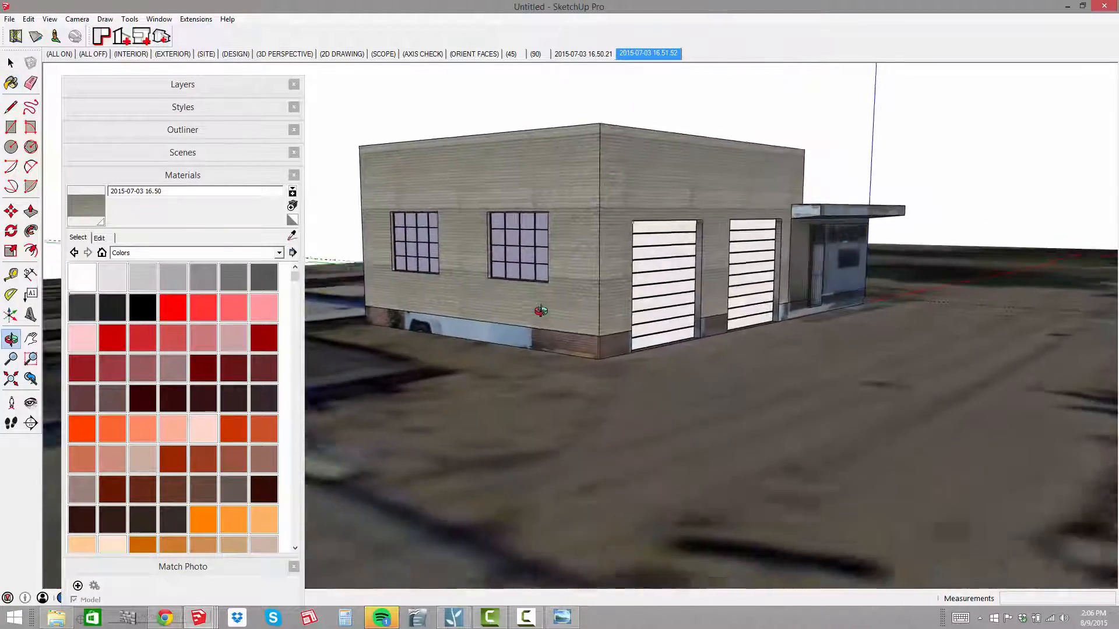
Examine the photo texture of the red brick base around the garage corner for a clean patch of brick
{"action": "scroll", "coordinate": [568, 336], "scroll_direction": "up", "scroll_amount": 6}
{"action": "middle_click_drag", "start_coordinate": [594, 355], "coordinate": [412, 320]}
{"action": "scroll", "coordinate": [559, 312], "scroll_direction": "down", "scroll_amount": 3}
{"action": "middle_click_drag", "start_coordinate": [630, 325], "coordinate": [431, 313], "text": "shift"}
{"action": "scroll", "coordinate": [733, 341], "scroll_direction": "up", "scroll_amount": 4}
{"action": "scroll", "coordinate": [712, 317], "scroll_direction": "up", "scroll_amount": 3}
{"action": "scroll", "coordinate": [590, 315], "scroll_direction": "down", "scroll_amount": 2}
{"action": "middle_click_drag", "start_coordinate": [665, 322], "coordinate": [892, 353]}
{"action": "middle_click_drag", "start_coordinate": [523, 298], "coordinate": [562, 321]}
{"action": "scroll", "coordinate": [638, 293], "scroll_direction": "down", "scroll_amount": 3}
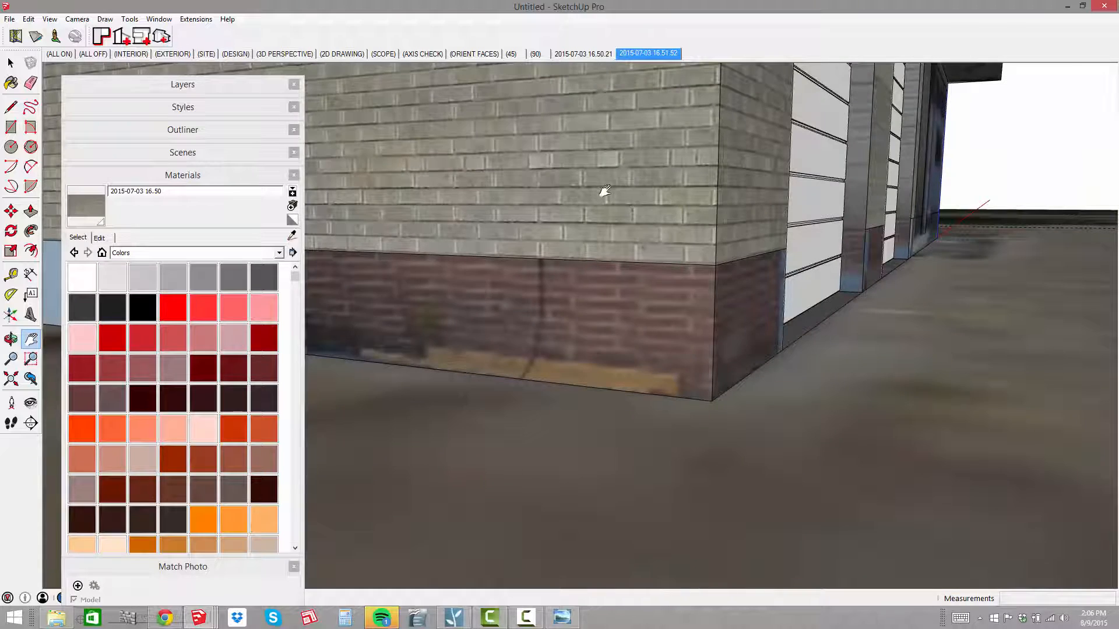
{"action": "middle_click_drag", "start_coordinate": [628, 159], "coordinate": [706, 264]}
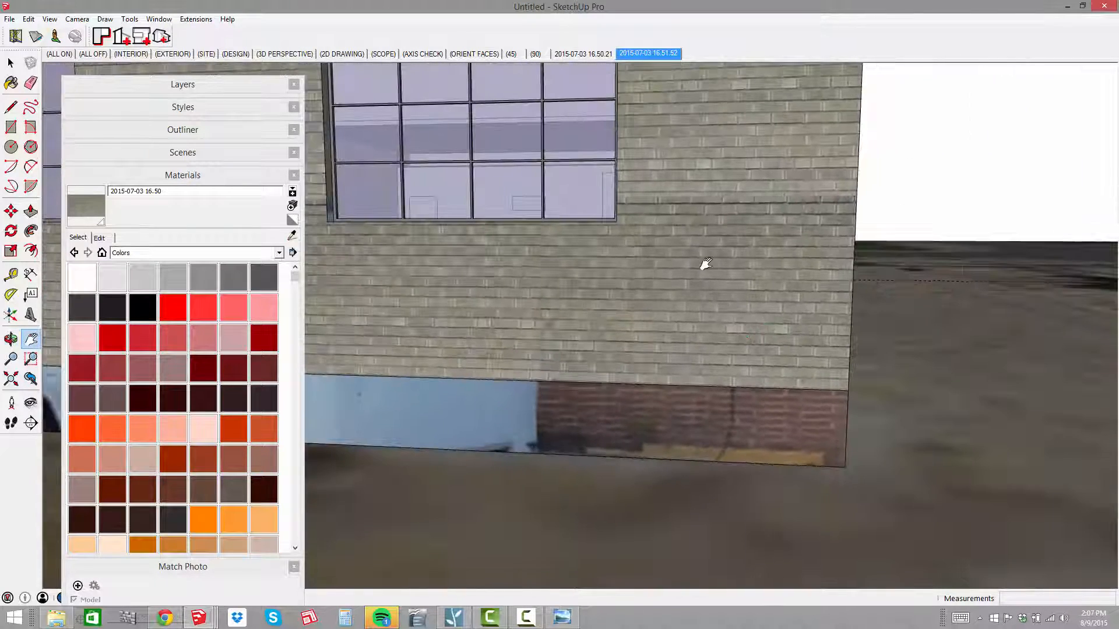
{"action": "left_click_drag", "start_coordinate": [768, 339], "coordinate": [694, 273]}
{"action": "scroll", "coordinate": [694, 273], "scroll_direction": "up", "scroll_amount": 2}
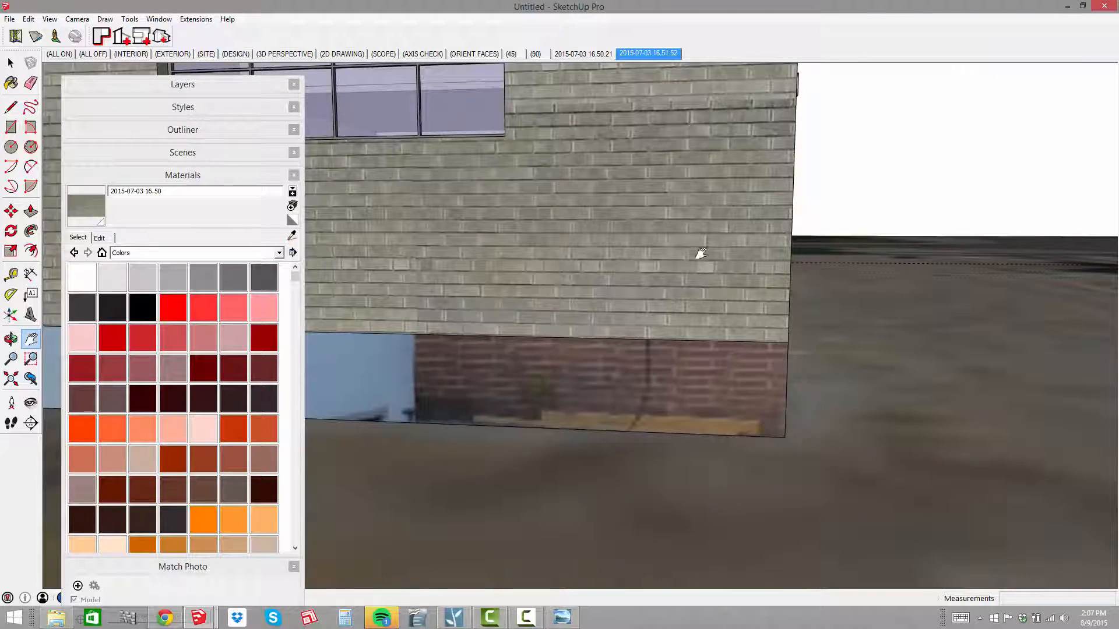
{"action": "middle_click_drag", "start_coordinate": [702, 253], "coordinate": [600, 280]}
{"action": "key", "text": "r"}
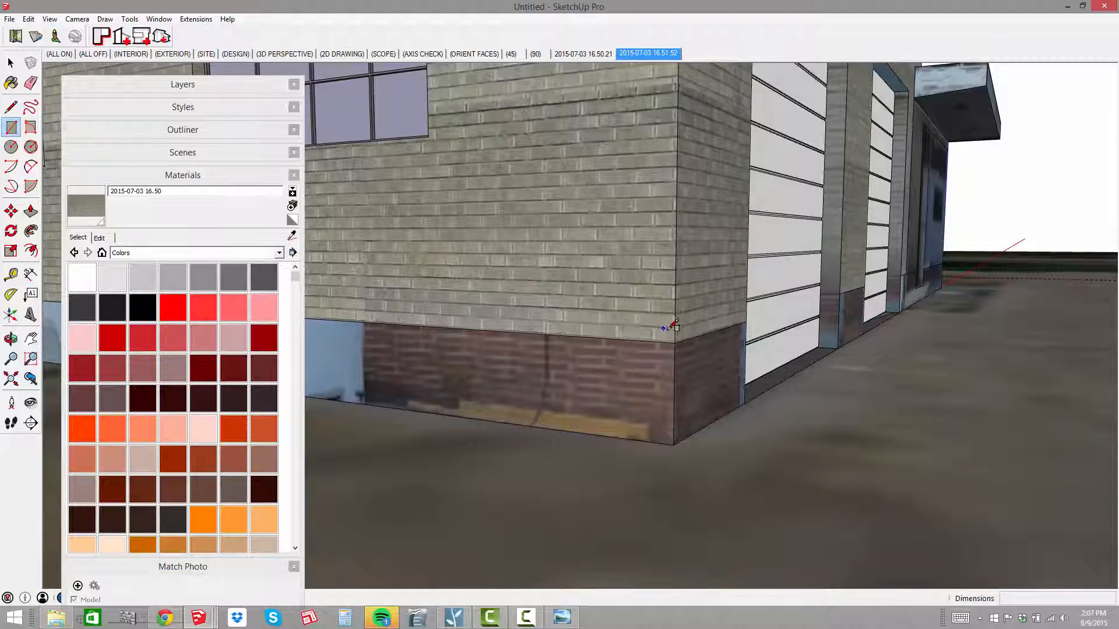
{"action": "left_click", "coordinate": [676, 343]}
{"action": "scroll", "coordinate": [653, 361], "scroll_direction": "up", "scroll_amount": 2}
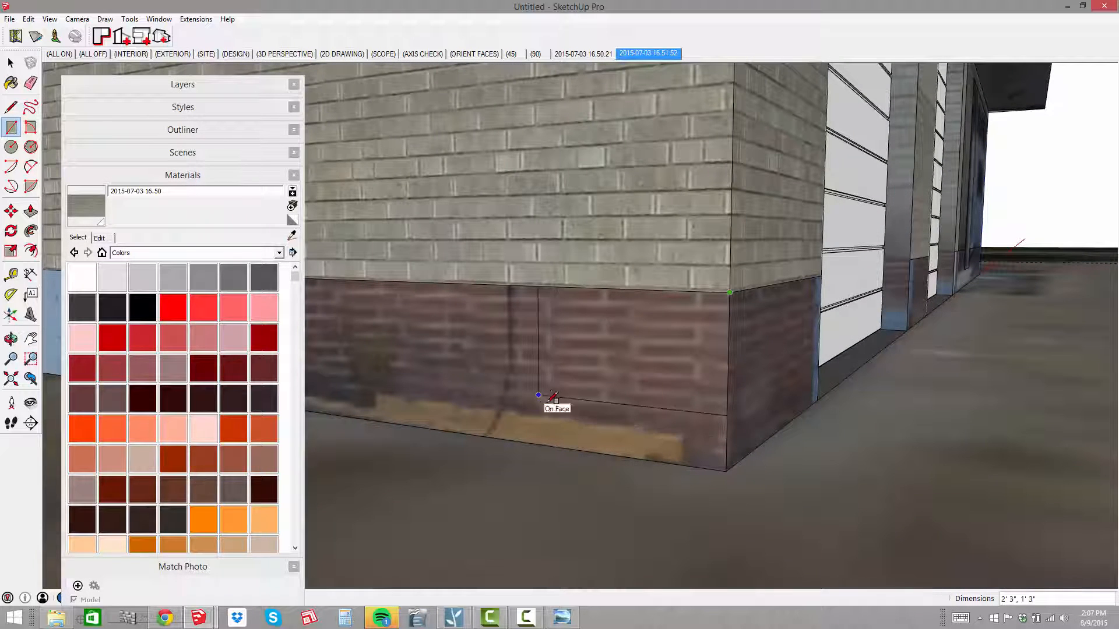
{"action": "left_click", "coordinate": [412, 189]}
Turn off length snapping in the model's unit settings
{"action": "left_click", "coordinate": [158, 18]}
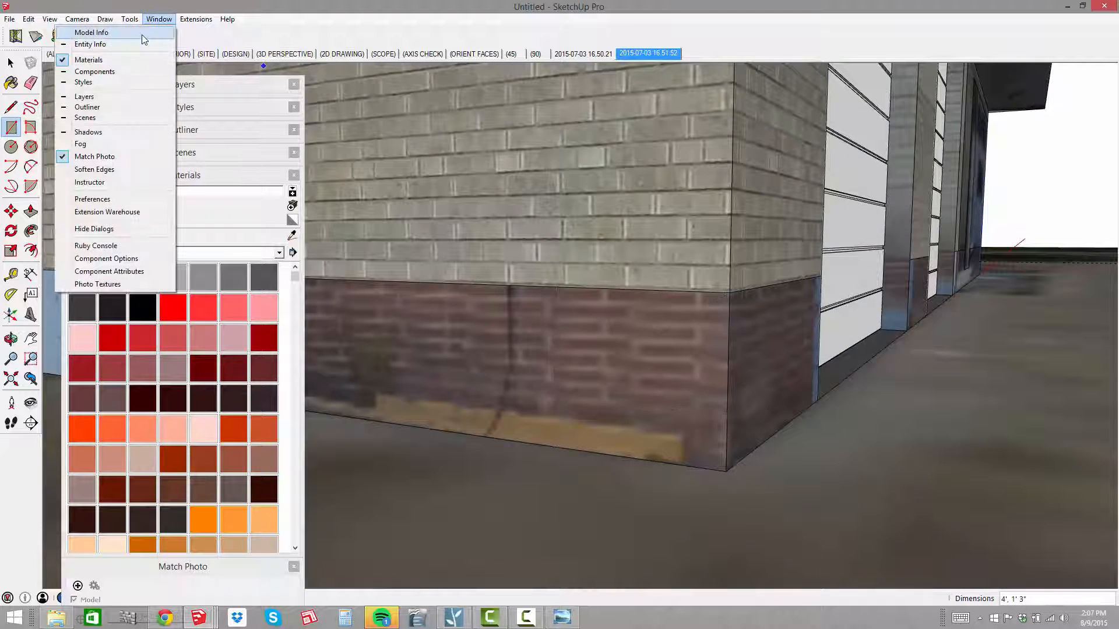
{"action": "left_click", "coordinate": [142, 34]}
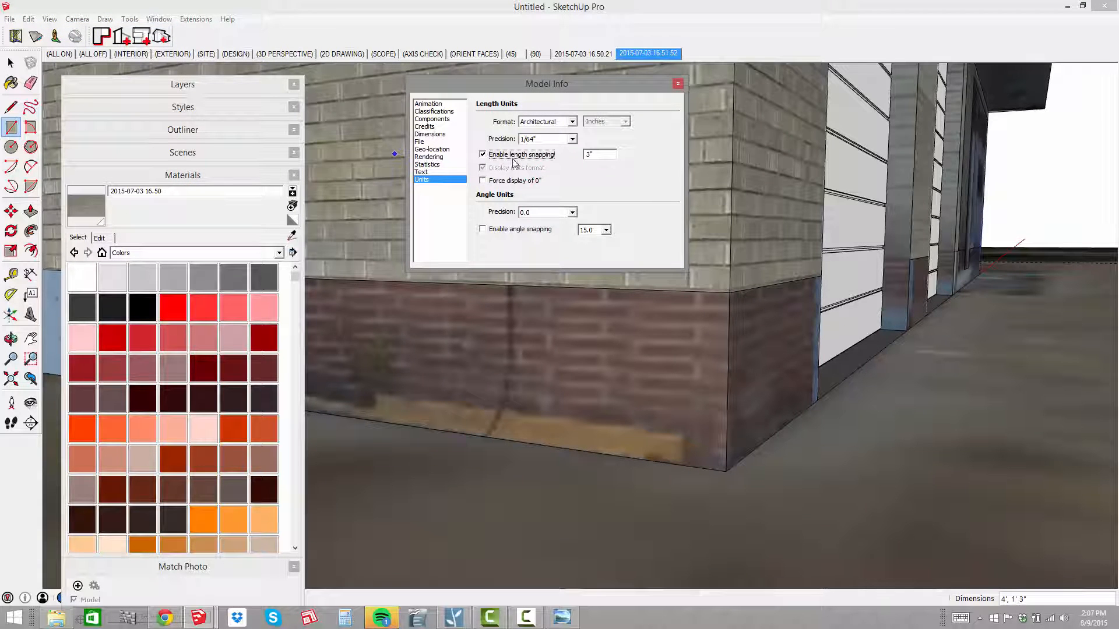
{"action": "left_click", "coordinate": [677, 84]}
Draw a 2' 1 11/16" by 1' 3 21/64" rectangle over clean red brick at the base's corner and make its texture unique
{"action": "scroll", "coordinate": [627, 351], "scroll_direction": "up", "scroll_amount": 2}
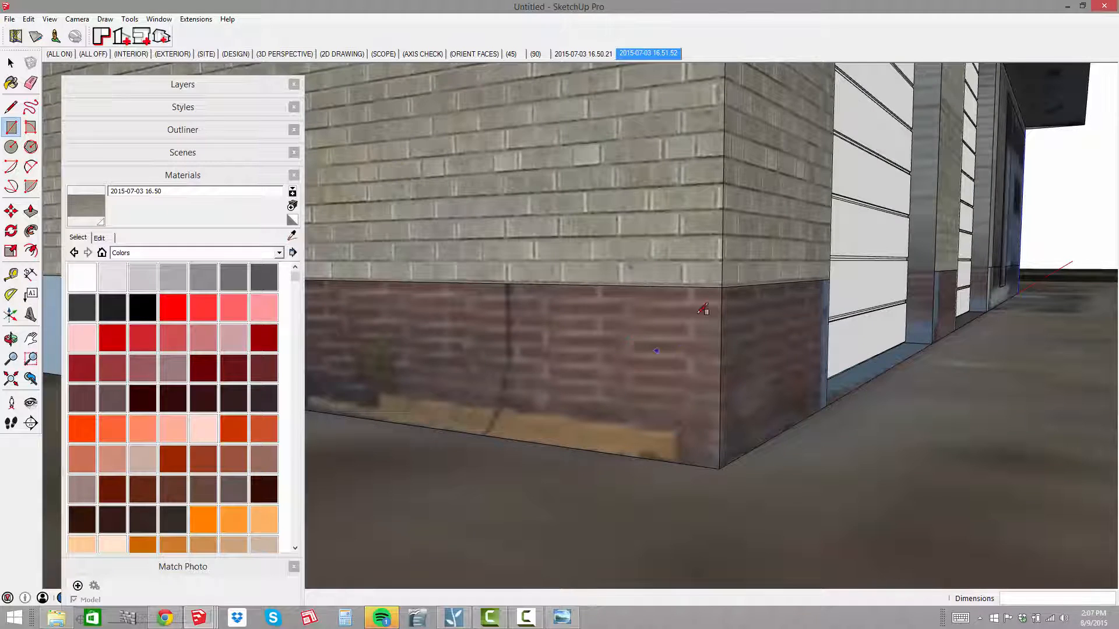
{"action": "left_click", "coordinate": [722, 282]}
{"action": "scroll", "coordinate": [550, 391], "scroll_direction": "up", "scroll_amount": 2}
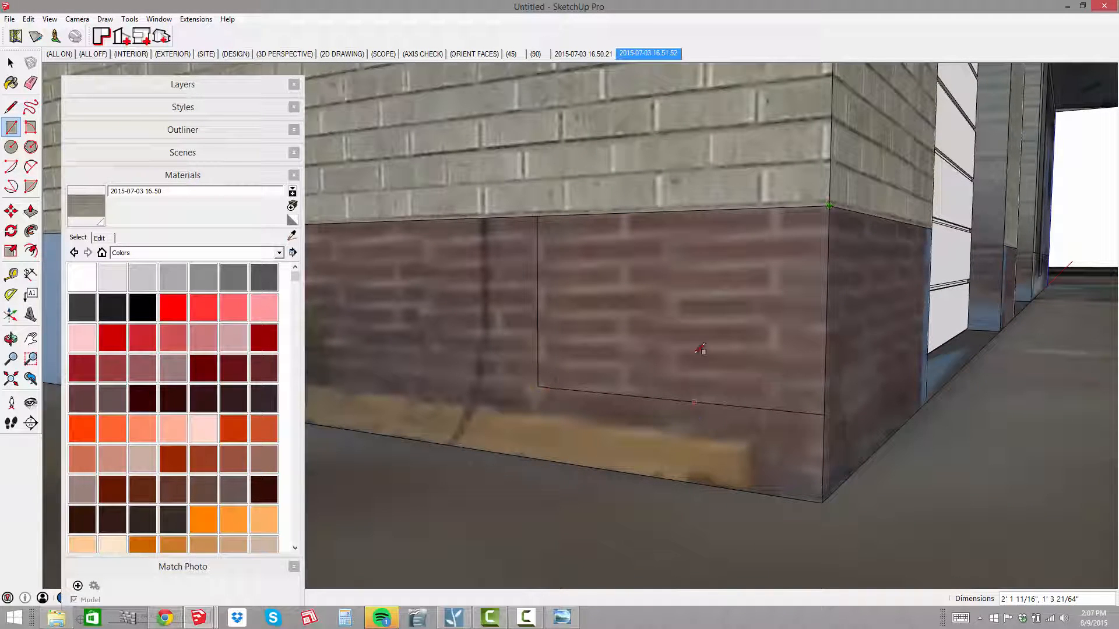
{"action": "right_click", "coordinate": [635, 298]}
{"action": "left_click", "coordinate": [710, 466]}
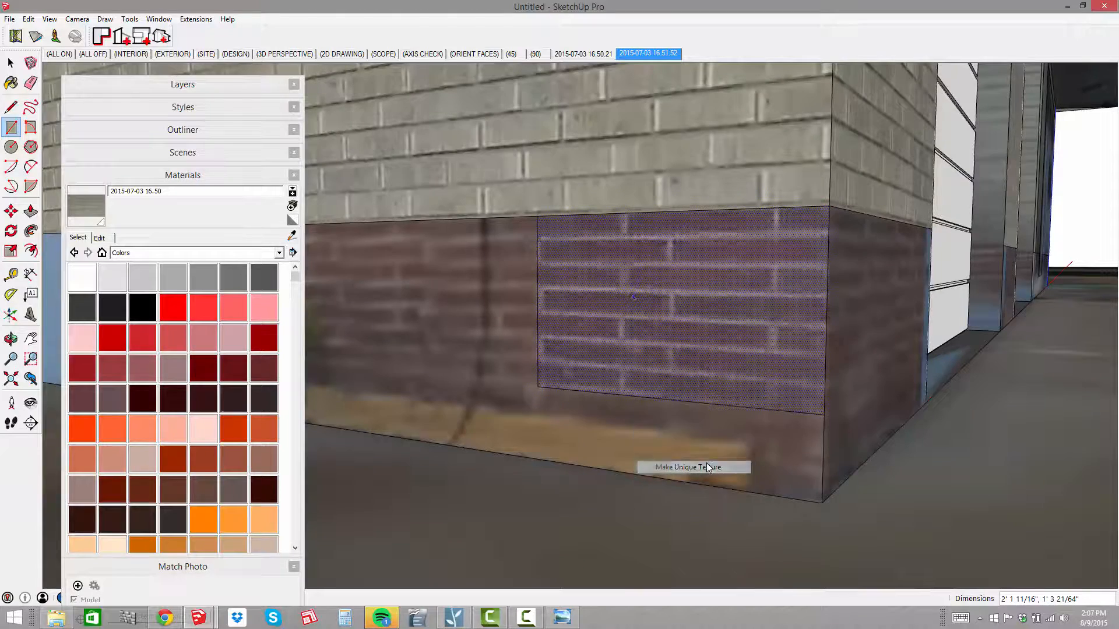
Sample the unique red brick texture and paint it onto the base faces around the corner, between the garage doors and below the storefront
{"action": "middle_click_drag", "start_coordinate": [670, 329], "coordinate": [659, 338]}
{"action": "key", "text": "b"}
{"action": "left_click", "coordinate": [669, 299], "text": "alt"}
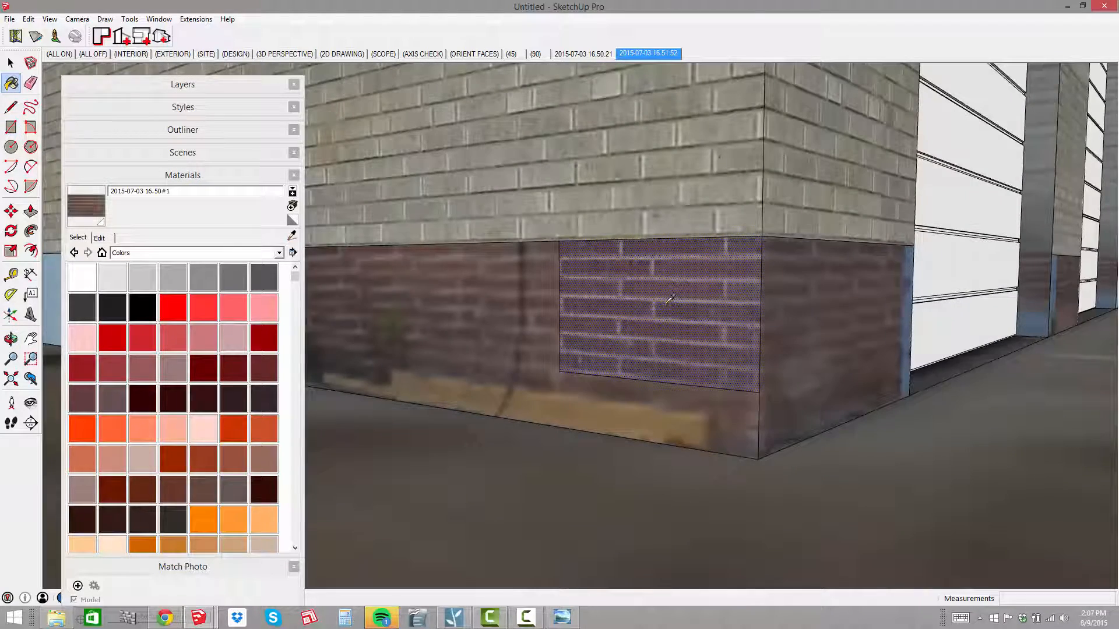
{"action": "left_click", "coordinate": [522, 331]}
{"action": "scroll", "coordinate": [522, 329], "scroll_direction": "down", "scroll_amount": 3}
{"action": "middle_click_drag", "start_coordinate": [712, 361], "coordinate": [666, 350]}
{"action": "left_click", "coordinate": [669, 342]}
{"action": "scroll", "coordinate": [670, 343], "scroll_direction": "down", "scroll_amount": 3}
{"action": "middle_click_drag", "start_coordinate": [921, 329], "coordinate": [698, 348], "text": "shift"}
{"action": "left_click", "coordinate": [855, 324]}
{"action": "middle_click_drag", "start_coordinate": [824, 327], "coordinate": [784, 336], "text": "shift"}
{"action": "scroll", "coordinate": [805, 311], "scroll_direction": "up", "scroll_amount": 3}
{"action": "scroll", "coordinate": [802, 313], "scroll_direction": "down", "scroll_amount": 1}
{"action": "mouse_move", "coordinate": [784, 337]}
{"action": "middle_mouse_down", "text": "shift"}
{"action": "mouse_move", "coordinate": [829, 352]}
{"action": "mouse_move", "coordinate": [731, 335]}
{"action": "middle_mouse_up", "text": "shift"}
{"action": "left_click", "coordinate": [733, 328]}
{"action": "scroll", "coordinate": [730, 330], "scroll_direction": "down", "scroll_amount": 5}
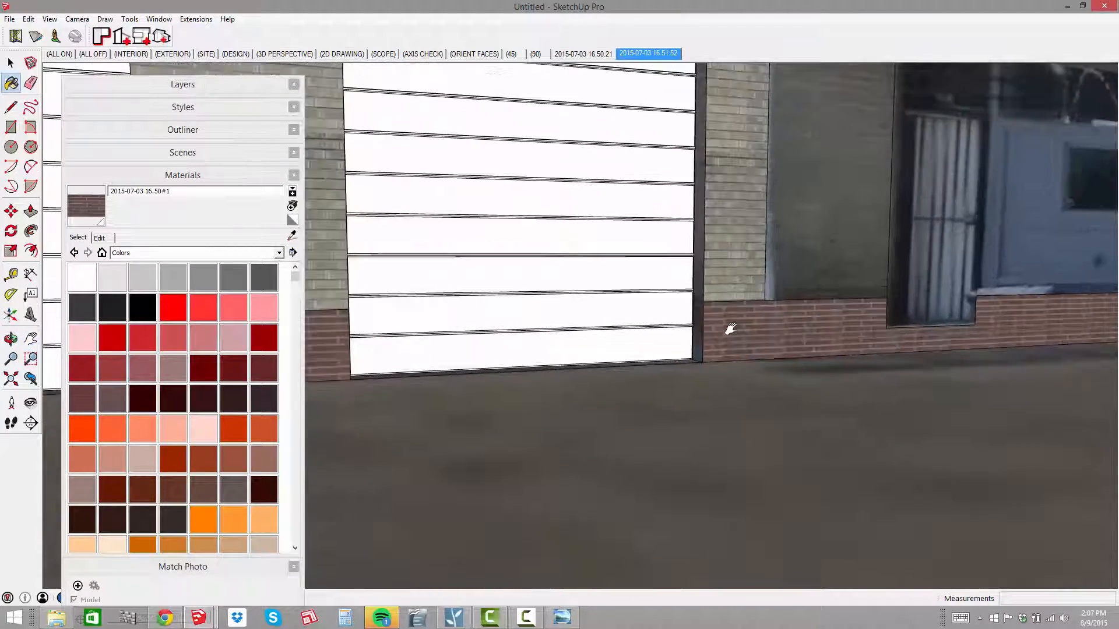
Examine the repeating brick textures on the garage door wall and the gridded-window wall for visible tiling seams
{"action": "mouse_move", "coordinate": [445, 357]}
{"action": "middle_mouse_down"}
{"action": "mouse_move", "coordinate": [925, 370]}
{"action": "mouse_move", "coordinate": [571, 376]}
{"action": "middle_mouse_up"}
{"action": "mouse_move", "coordinate": [571, 376]}
{"action": "middle_mouse_down", "text": "shift"}
{"action": "mouse_move", "coordinate": [694, 391]}
{"action": "mouse_move", "coordinate": [739, 363]}
{"action": "mouse_move", "coordinate": [809, 390]}
{"action": "mouse_move", "coordinate": [613, 372]}
{"action": "mouse_move", "coordinate": [747, 344]}
{"action": "mouse_move", "coordinate": [707, 402]}
{"action": "mouse_move", "coordinate": [670, 390]}
{"action": "mouse_move", "coordinate": [626, 436]}
{"action": "mouse_move", "coordinate": [650, 392]}
{"action": "middle_mouse_up", "text": "shift"}
{"action": "scroll", "coordinate": [693, 390], "scroll_direction": "up", "scroll_amount": 1}
{"action": "key", "text": "e"}
{"action": "scroll", "coordinate": [696, 385], "scroll_direction": "down", "scroll_amount": 3}
{"action": "scroll", "coordinate": [664, 367], "scroll_direction": "down", "scroll_amount": 2}
{"action": "scroll", "coordinate": [740, 349], "scroll_direction": "down", "scroll_amount": 1}
{"action": "scroll", "coordinate": [627, 434], "scroll_direction": "down", "scroll_amount": 1}
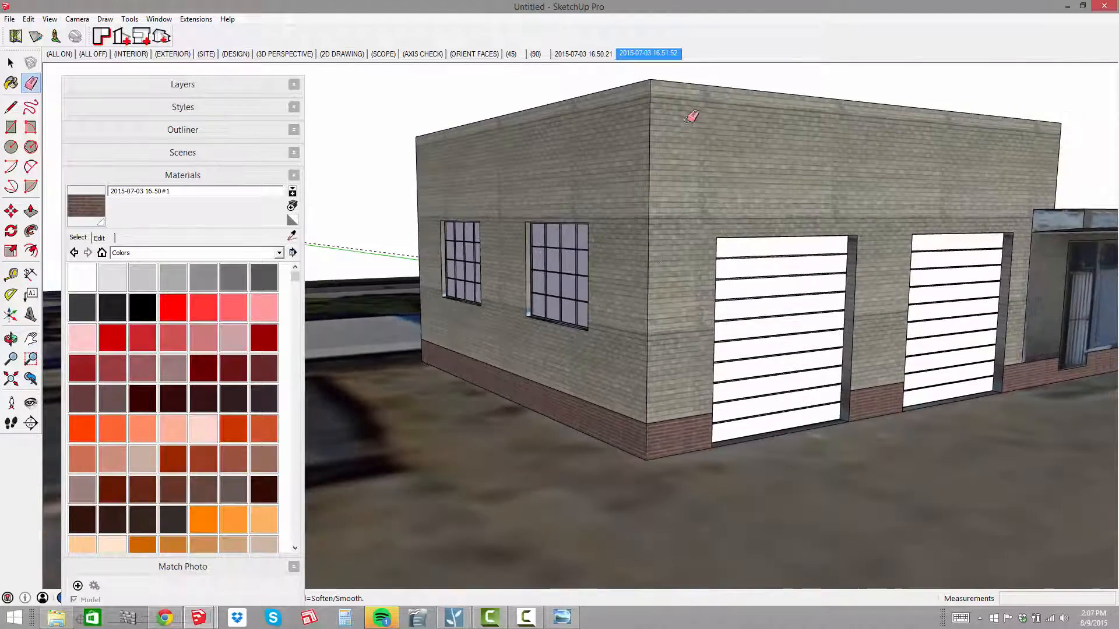
{"action": "mouse_move", "coordinate": [683, 216]}
{"action": "middle_mouse_down"}
{"action": "mouse_move", "coordinate": [714, 214]}
{"action": "mouse_move", "coordinate": [703, 214]}
{"action": "middle_mouse_up"}
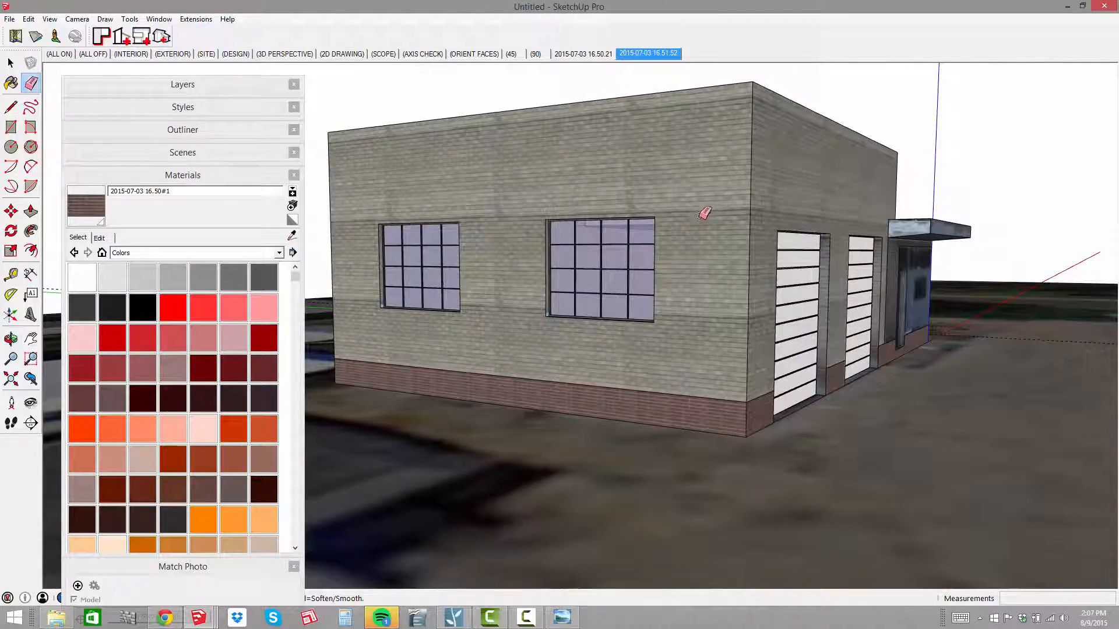
{"action": "scroll", "coordinate": [704, 214], "scroll_direction": "up", "scroll_amount": 3}
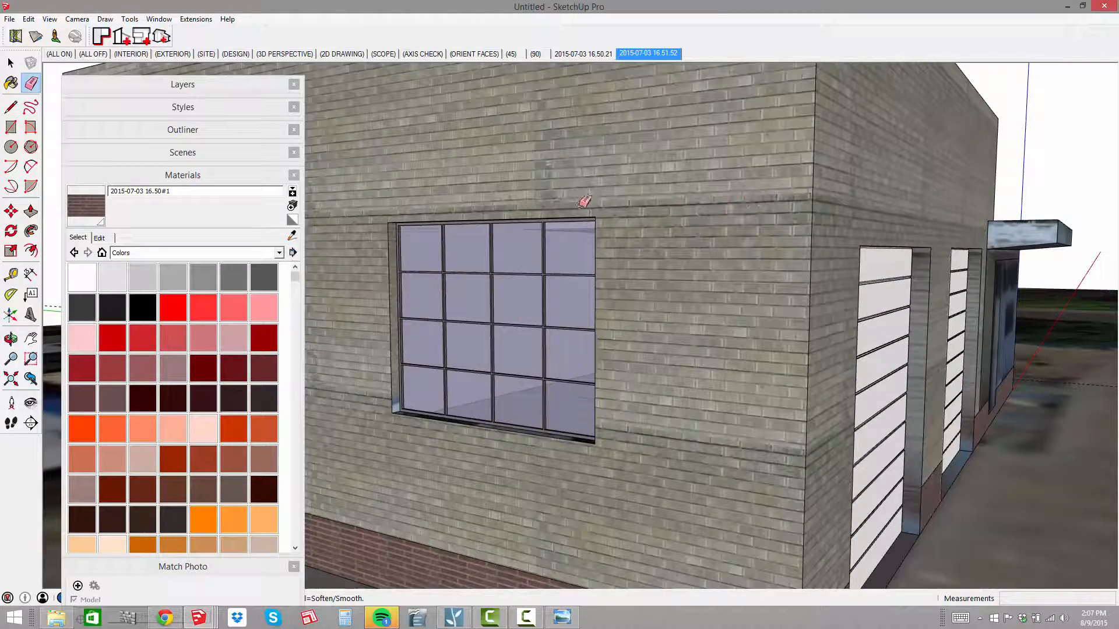
{"action": "scroll", "coordinate": [766, 185], "scroll_direction": "down", "scroll_amount": 3}
{"action": "middle_click_drag", "start_coordinate": [767, 190], "coordinate": [709, 225]}
{"action": "scroll", "coordinate": [683, 229], "scroll_direction": "up", "scroll_amount": 3}
Open the gridded-window wall's brick texture image in the external image viewer and close it again
{"action": "right_click", "coordinate": [616, 178]}
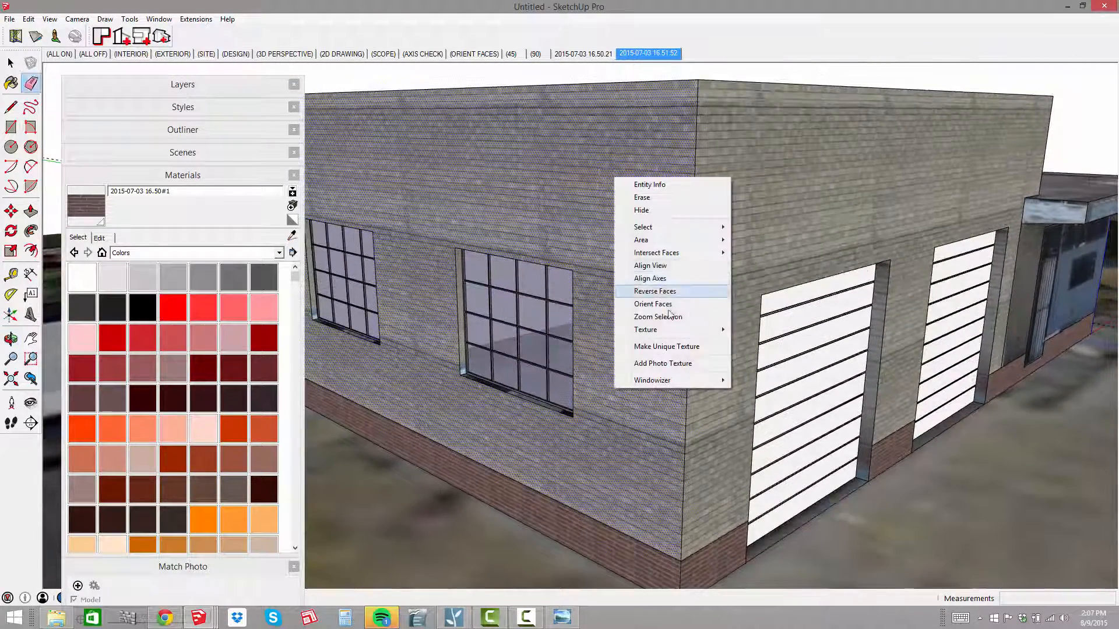
{"action": "mouse_move", "coordinate": [673, 333]}
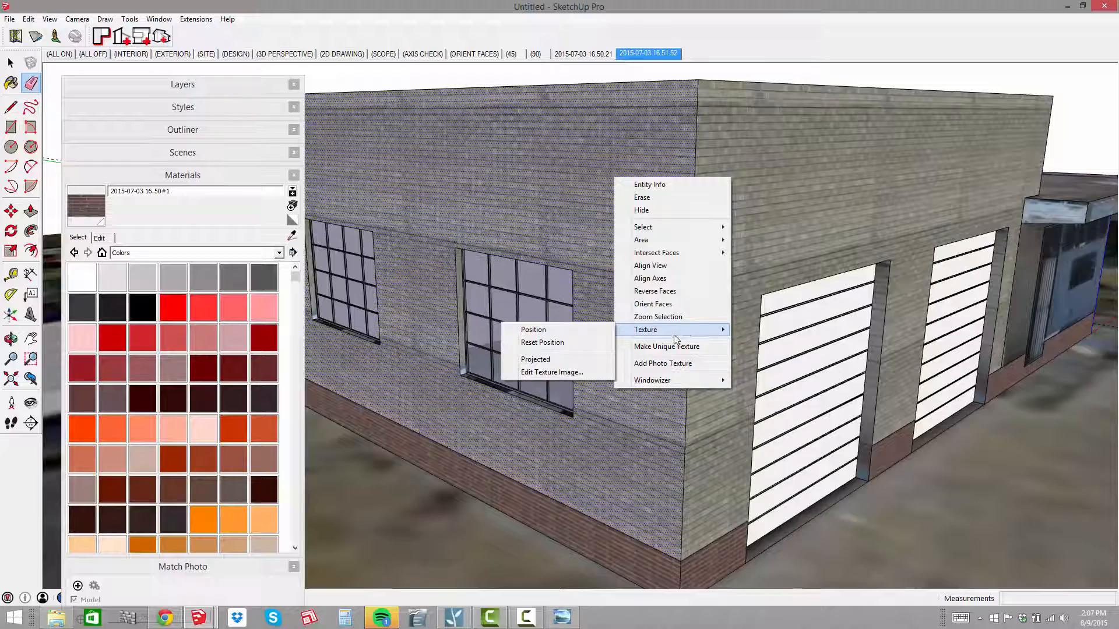
{"action": "left_click", "coordinate": [551, 372]}
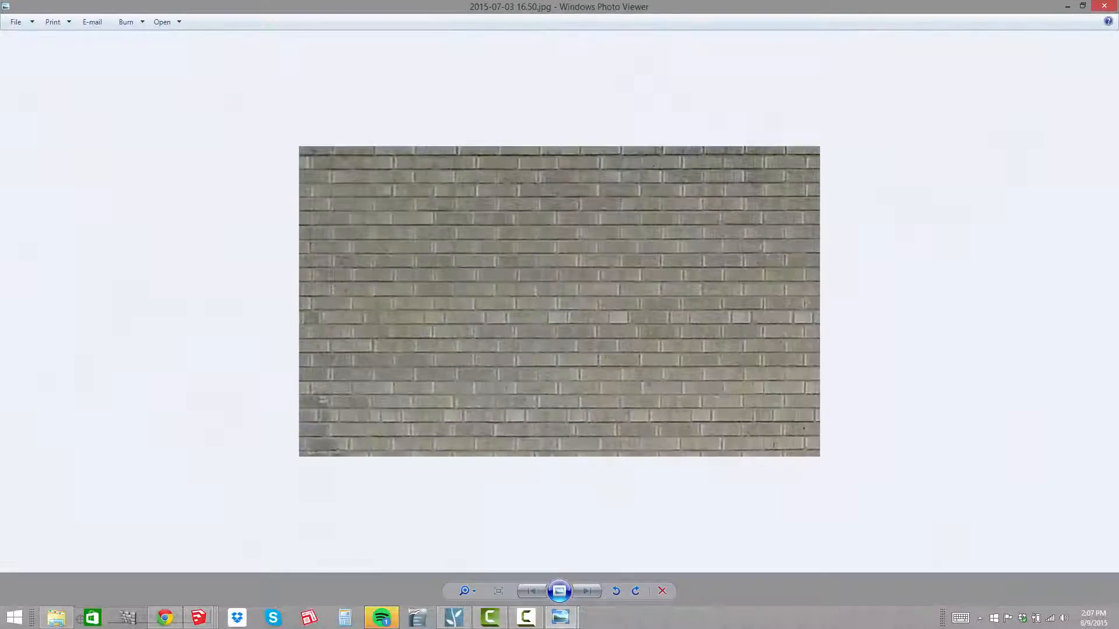
{"action": "left_click", "coordinate": [1105, 7]}
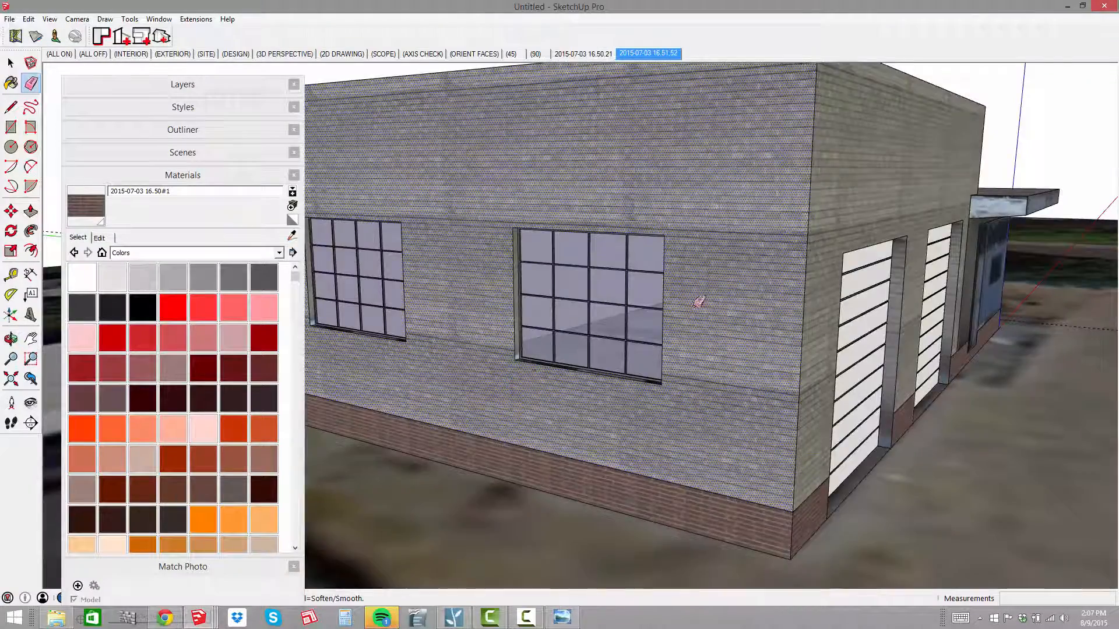
Examine the textured garage walls and base from several angles, around to the storefront
{"action": "scroll", "coordinate": [694, 304], "scroll_direction": "down", "scroll_amount": 3}
{"action": "middle_click_drag", "start_coordinate": [695, 303], "coordinate": [662, 242]}
{"action": "left_click", "coordinate": [731, 90]}
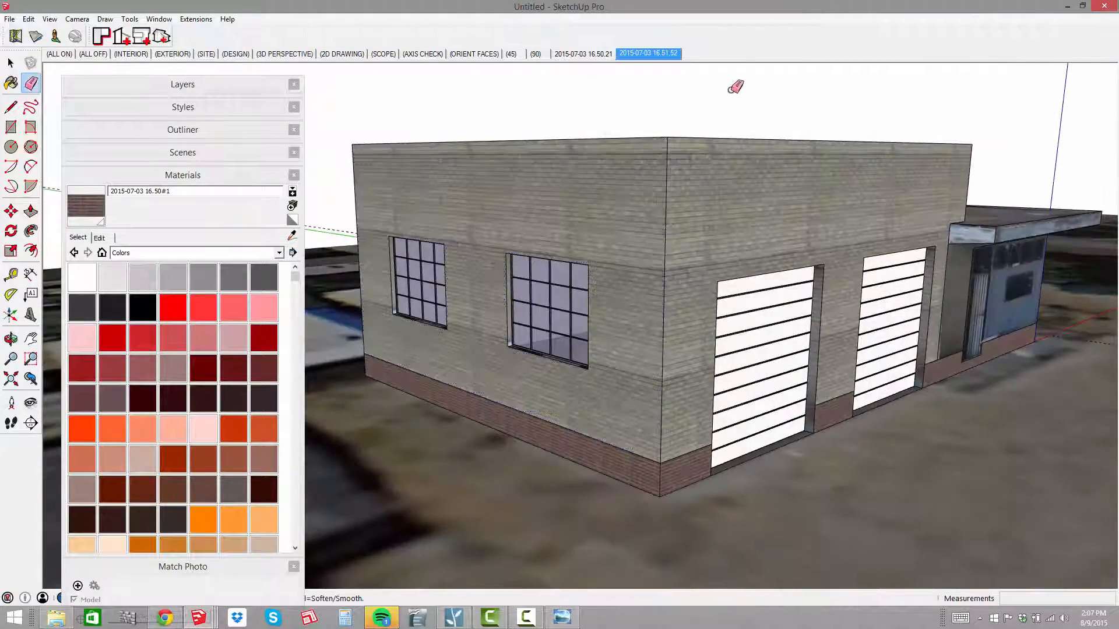
{"action": "middle_click_drag", "start_coordinate": [719, 120], "coordinate": [780, 292]}
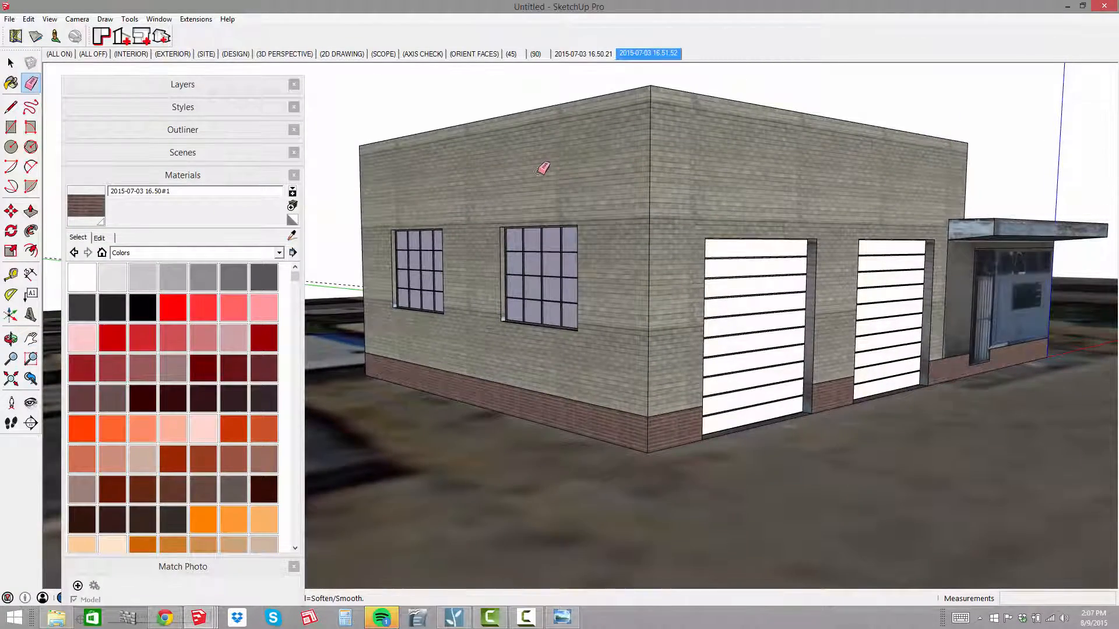
{"action": "middle_click_drag", "start_coordinate": [542, 168], "coordinate": [533, 205]}
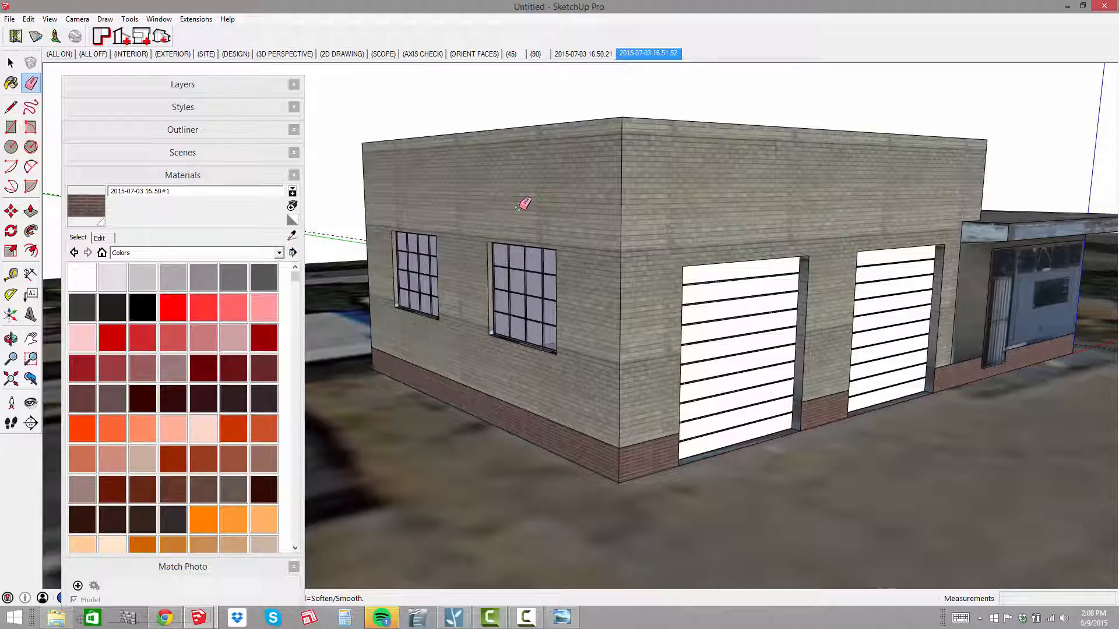
{"action": "middle_click_drag", "start_coordinate": [524, 204], "coordinate": [752, 266]}
{"action": "scroll", "coordinate": [867, 315], "scroll_direction": "up", "scroll_amount": 3}
{"action": "scroll", "coordinate": [755, 285], "scroll_direction": "down", "scroll_amount": 2}
{"action": "key", "text": "e"}
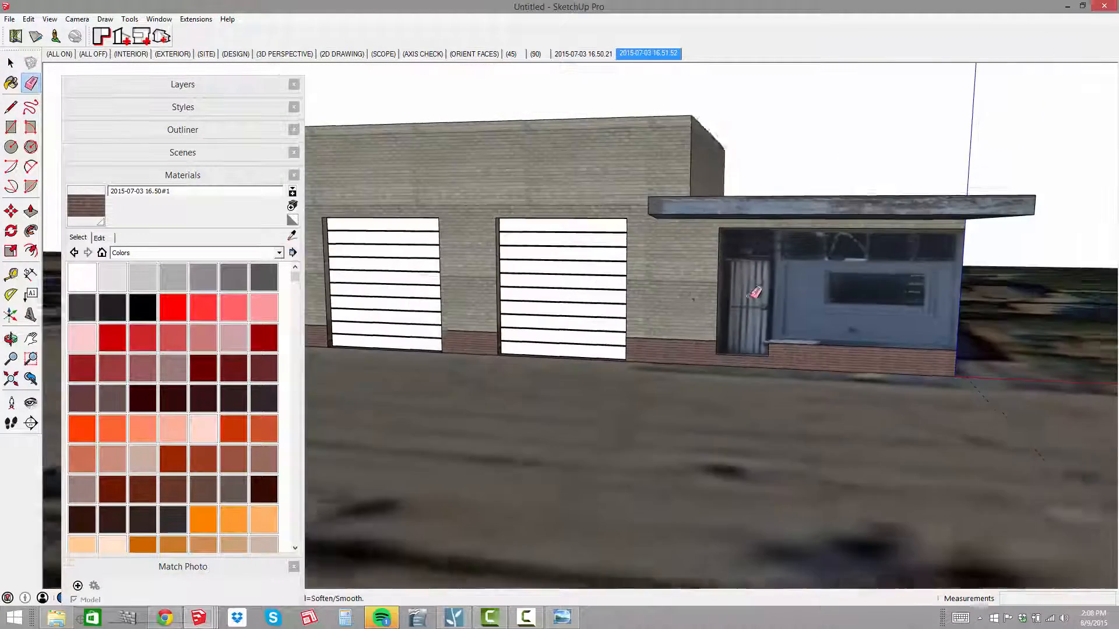
{"action": "middle_click_drag", "start_coordinate": [756, 292], "coordinate": [612, 262]}
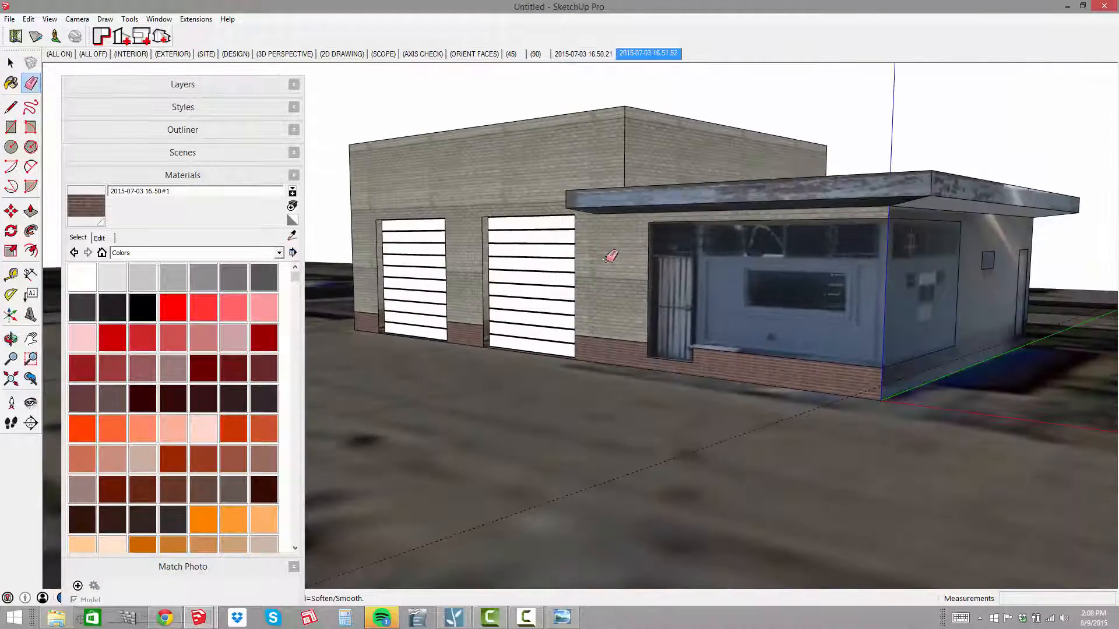
Sample the grey brick from the garage's upper wall and try it on the storefront building's side wall
{"action": "mouse_move", "coordinate": [887, 289]}
{"action": "middle_mouse_down", "text": "shift"}
{"action": "mouse_move", "coordinate": [687, 325]}
{"action": "mouse_move", "coordinate": [716, 261]}
{"action": "middle_mouse_up", "text": "shift"}
{"action": "left_click", "coordinate": [600, 174], "text": "alt"}
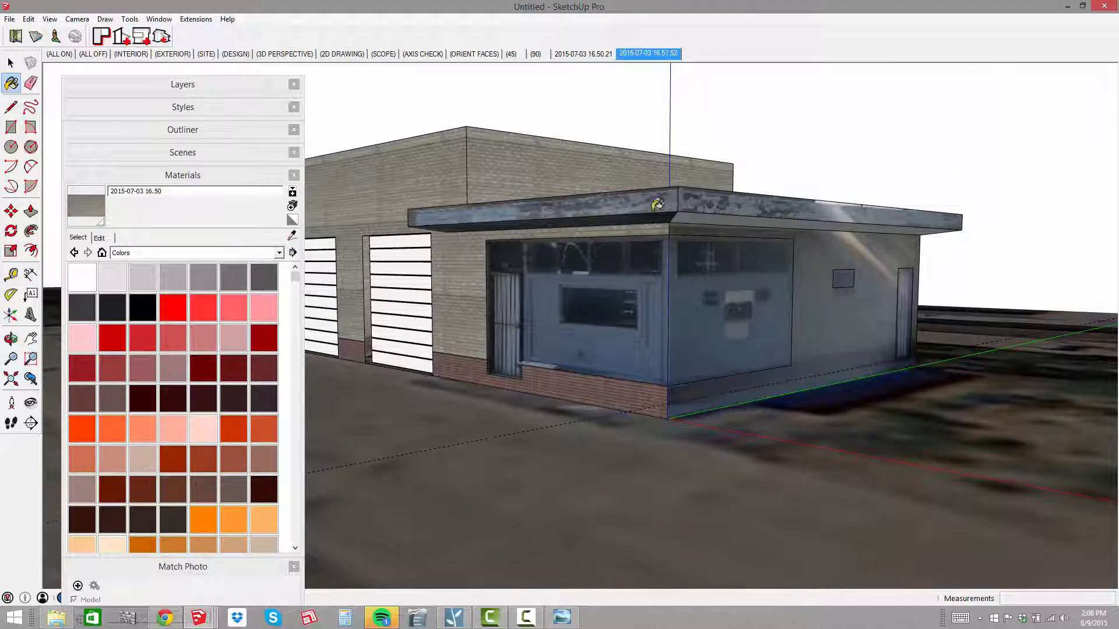
{"action": "middle_click_drag", "start_coordinate": [862, 239], "coordinate": [818, 248]}
{"action": "left_click", "coordinate": [823, 256]}
{"action": "middle_click_drag", "start_coordinate": [877, 347], "coordinate": [835, 345]}
{"action": "scroll", "coordinate": [834, 346], "scroll_direction": "up", "scroll_amount": 3}
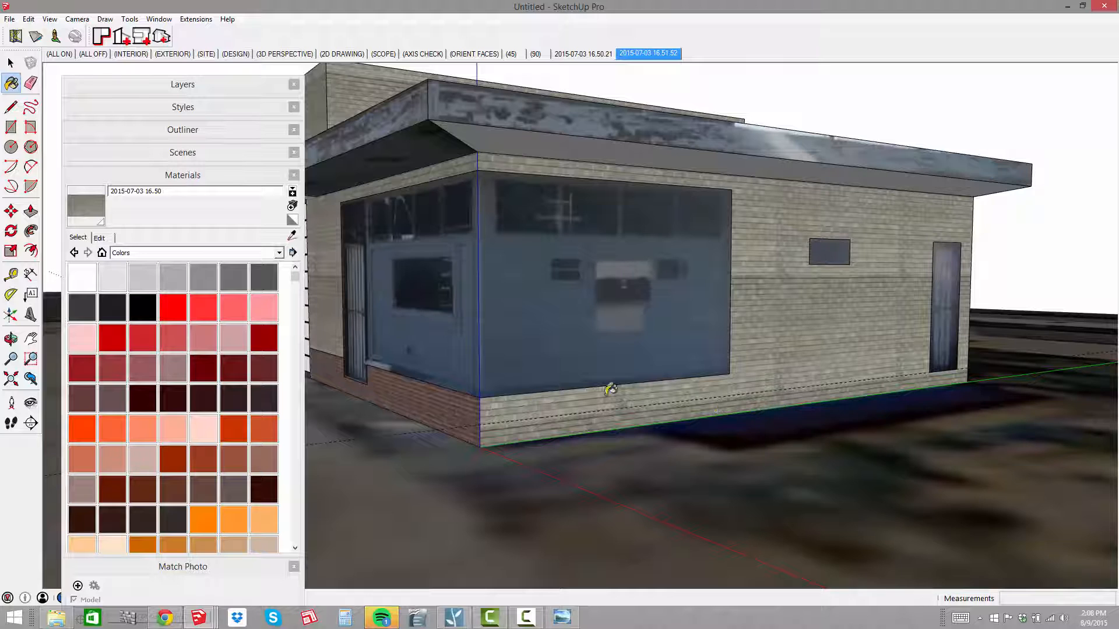
{"action": "mouse_move", "coordinate": [793, 379]}
{"action": "middle_mouse_down"}
{"action": "mouse_move", "coordinate": [795, 365]}
{"action": "mouse_move", "coordinate": [733, 365]}
{"action": "mouse_move", "coordinate": [742, 382]}
{"action": "mouse_move", "coordinate": [697, 378]}
{"action": "middle_mouse_up"}
{"action": "left_click", "coordinate": [816, 371]}
Draw edges along the side wall's base line, from the large window's lower corner to the door and on to the wall's far edge
{"action": "key", "text": "l"}
{"action": "left_click", "coordinate": [693, 375]}
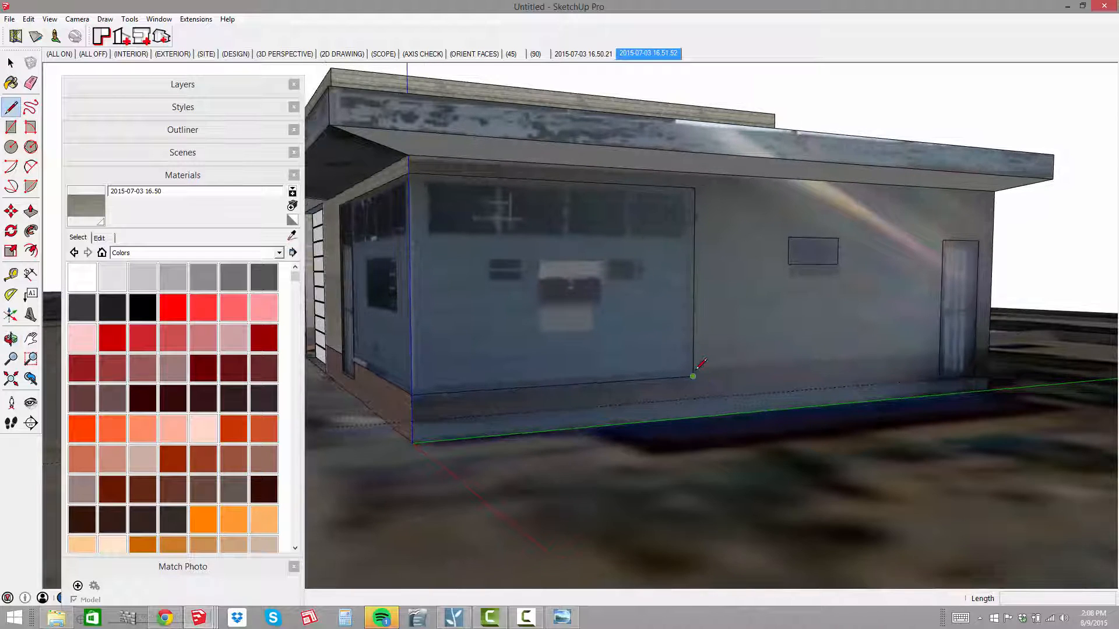
{"action": "scroll", "coordinate": [918, 361], "scroll_direction": "up", "scroll_amount": 3}
{"action": "left_click", "coordinate": [951, 358]}
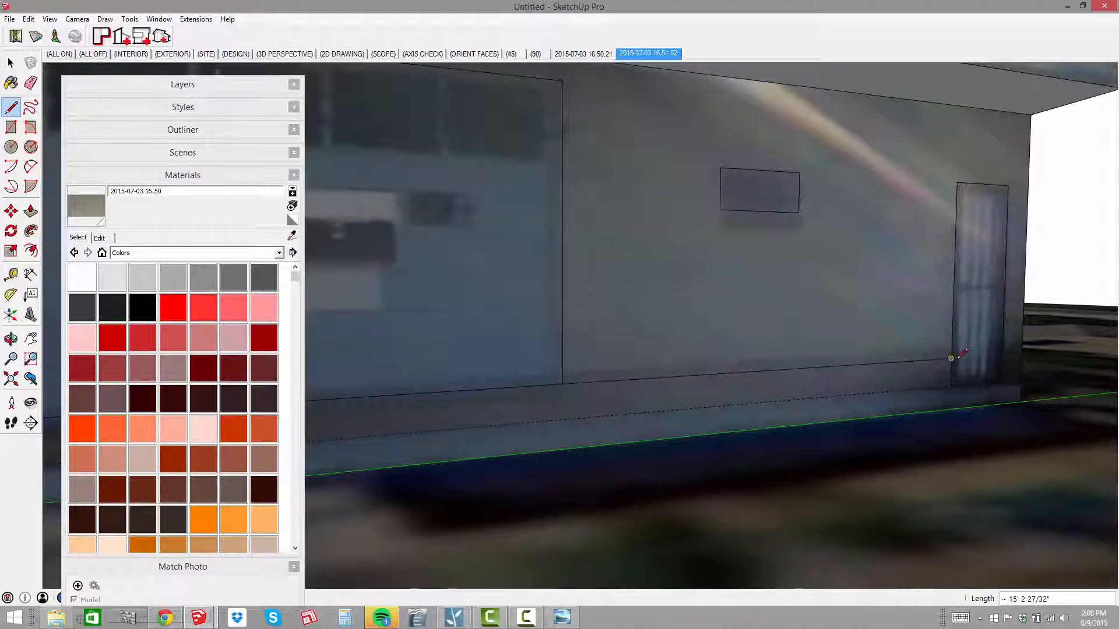
{"action": "scroll", "coordinate": [956, 357], "scroll_direction": "up", "scroll_amount": 4}
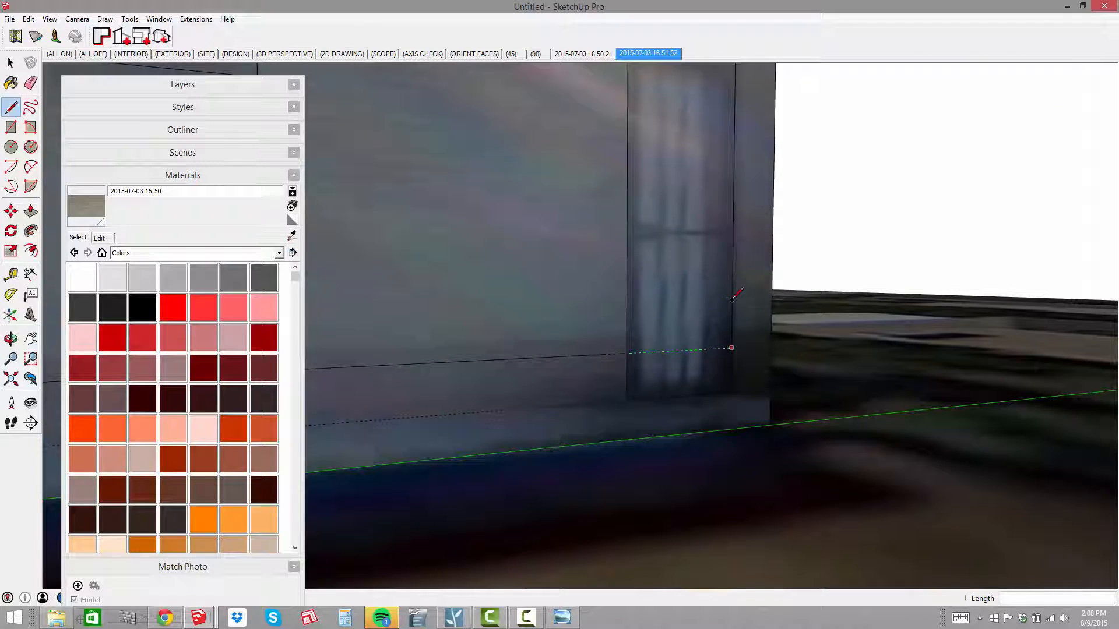
{"action": "scroll", "coordinate": [769, 338], "scroll_direction": "down", "scroll_amount": 4}
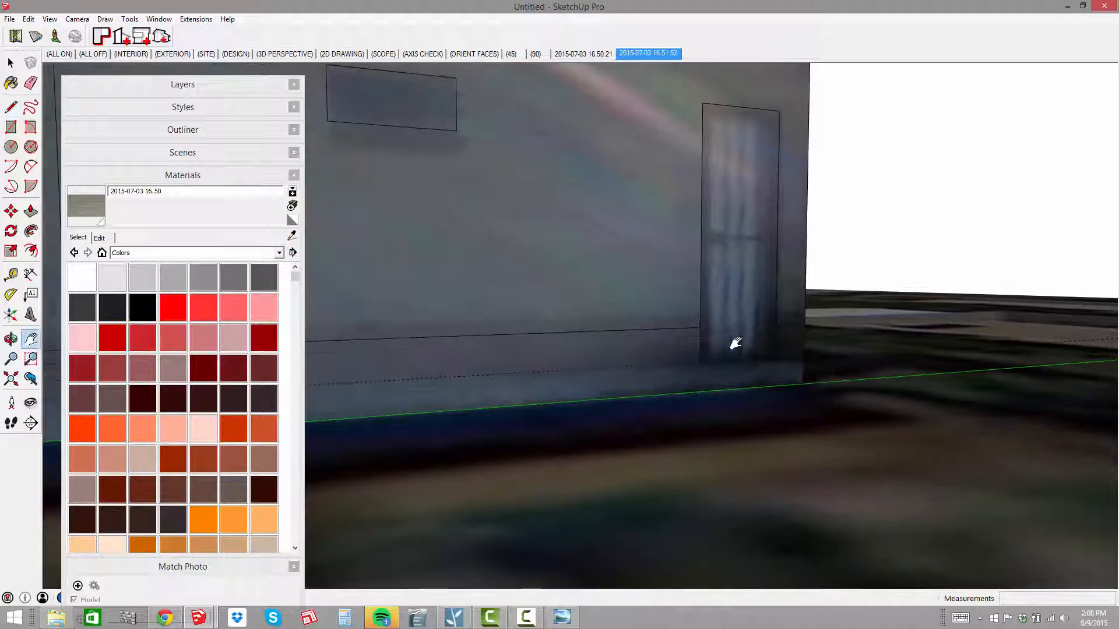
{"action": "key", "text": "h"}
{"action": "scroll", "coordinate": [607, 360], "scroll_direction": "down", "scroll_amount": 2}
{"action": "middle_click_drag", "start_coordinate": [606, 360], "coordinate": [777, 354]}
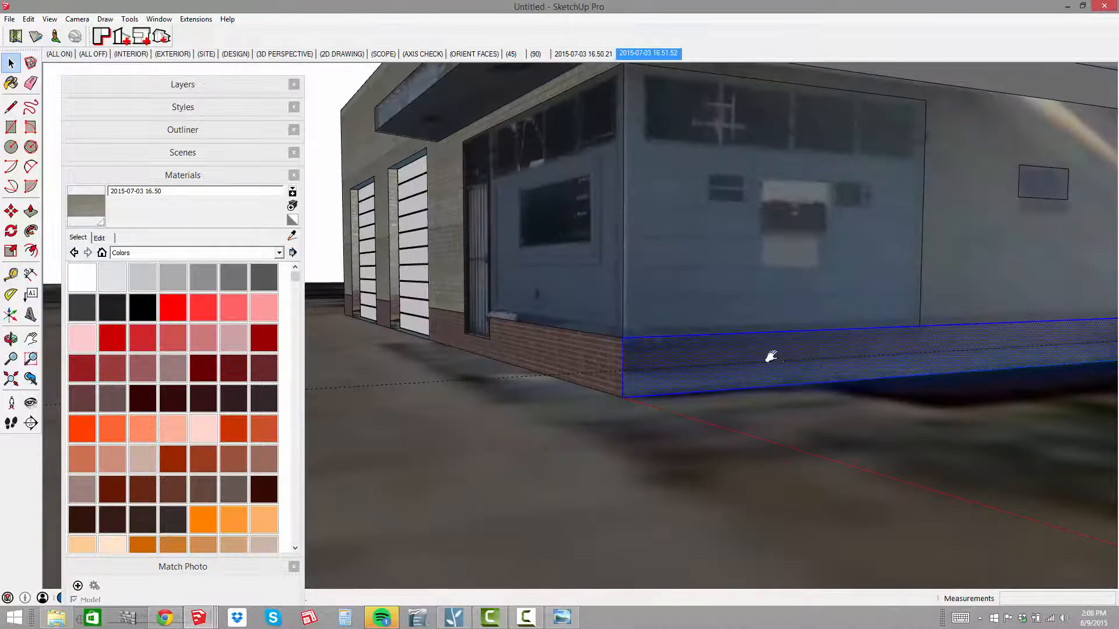
{"action": "scroll", "coordinate": [771, 357], "scroll_direction": "down", "scroll_amount": 3}
{"action": "key", "text": "space"}
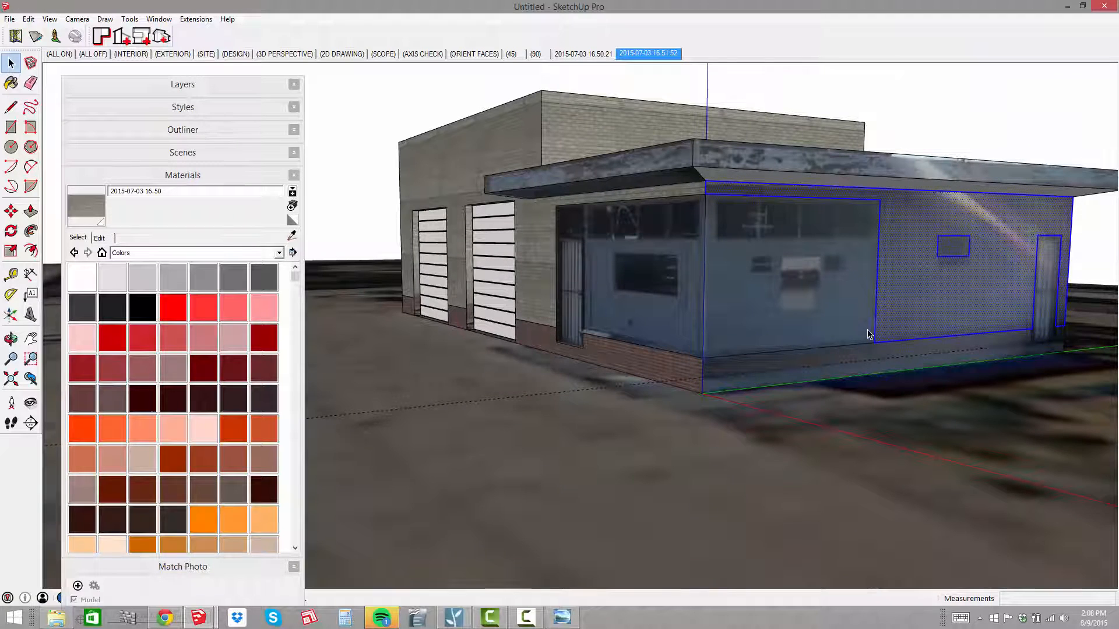
{"action": "key", "text": "Escape"}
Paint the side wall above the base line with grey brick and the base strip below it with red brick
{"action": "key", "text": "b"}
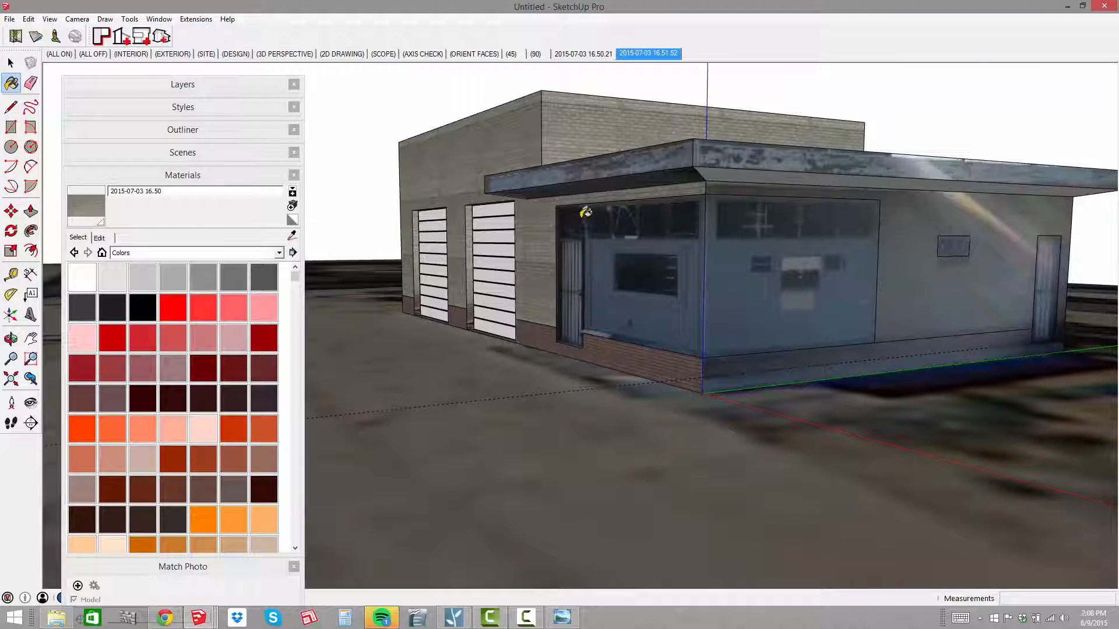
{"action": "left_click", "coordinate": [929, 267]}
{"action": "middle_click_drag", "start_coordinate": [744, 375], "coordinate": [769, 315]}
{"action": "middle_click_drag", "start_coordinate": [769, 315], "coordinate": [767, 279], "text": "shift"}
{"action": "scroll", "coordinate": [767, 278], "scroll_direction": "up", "scroll_amount": 5}
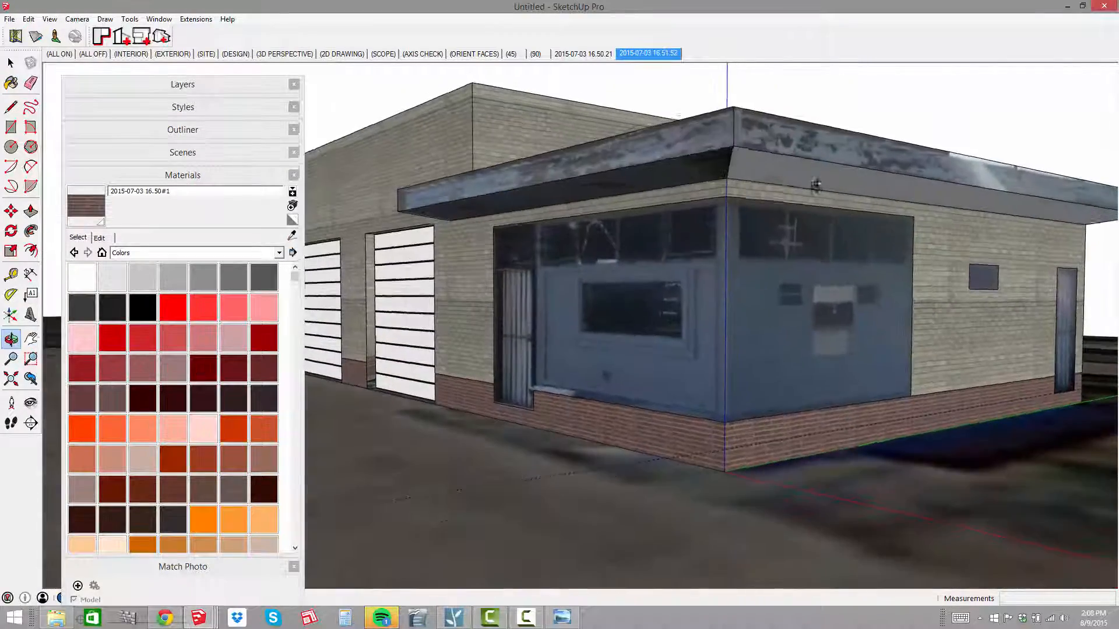
{"action": "middle_click_drag", "start_coordinate": [759, 165], "coordinate": [610, 251]}
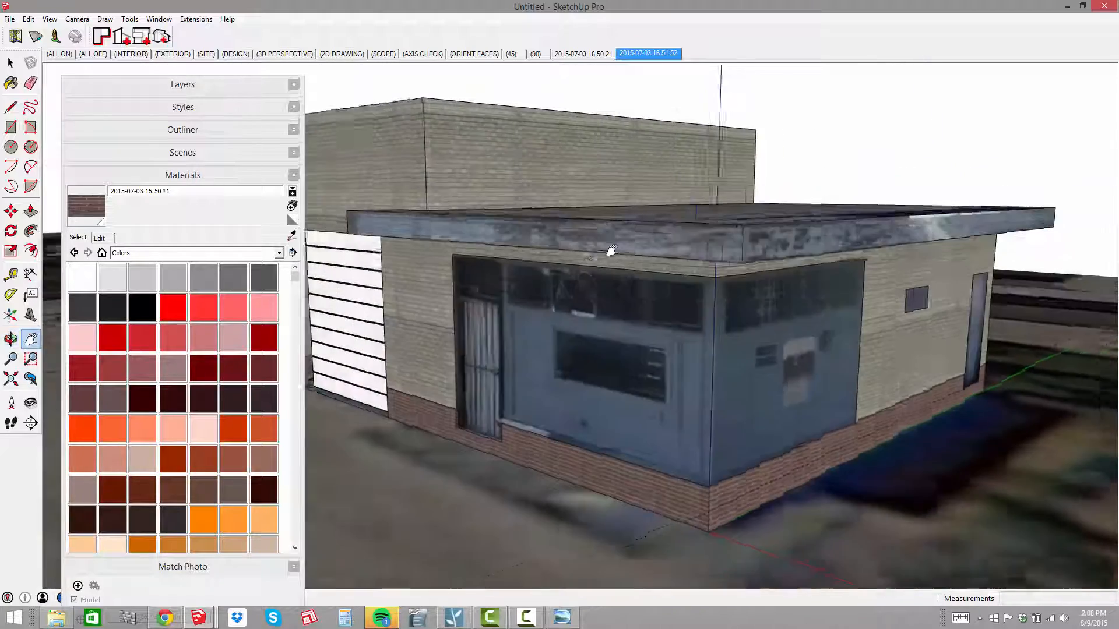
{"action": "scroll", "coordinate": [618, 255], "scroll_direction": "down", "scroll_amount": 2}
{"action": "middle_click_drag", "start_coordinate": [463, 270], "coordinate": [592, 243]}
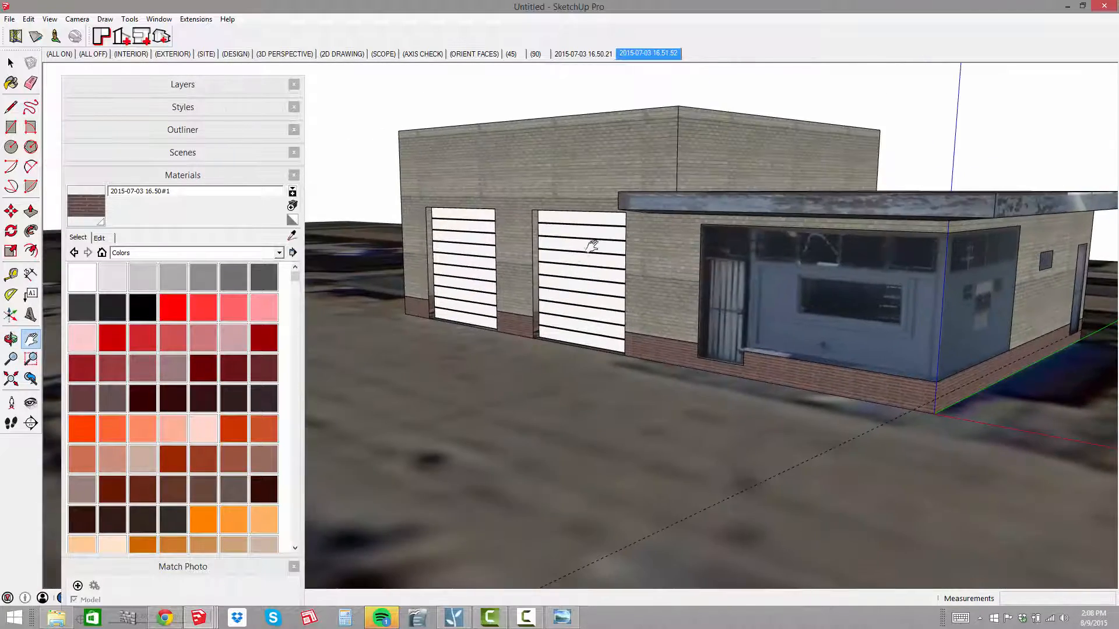
{"action": "scroll", "coordinate": [590, 233], "scroll_direction": "up", "scroll_amount": 3}
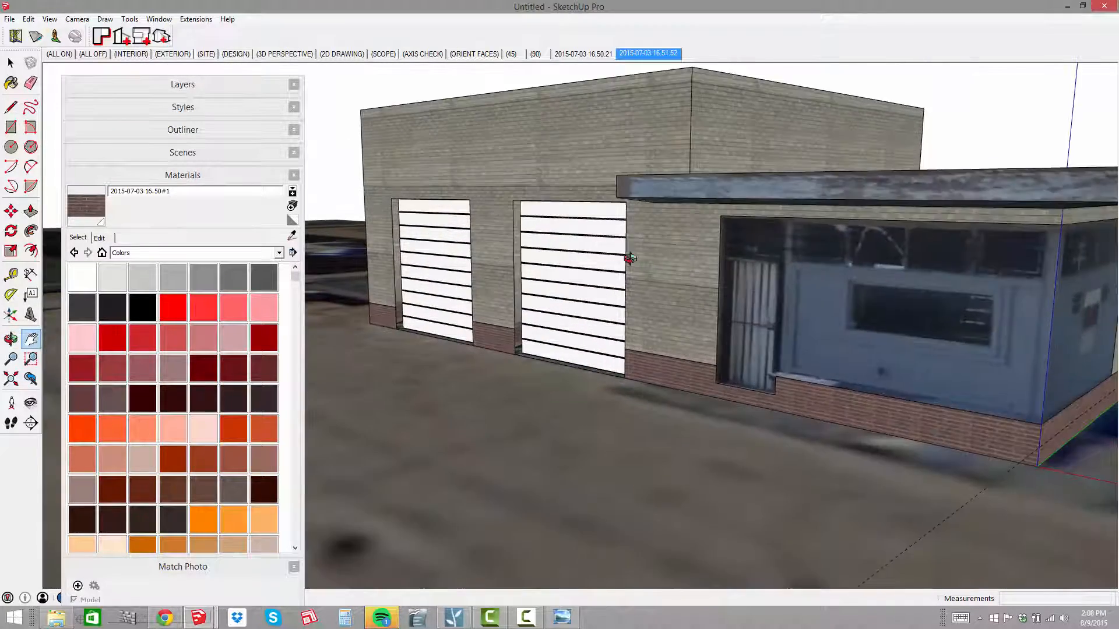
Sample the white Color_000 from the garage door and paint it onto the canopy's front and side fascia
{"action": "left_click", "coordinate": [595, 211], "text": "alt"}
{"action": "middle_click_drag", "start_coordinate": [552, 277], "coordinate": [696, 282]}
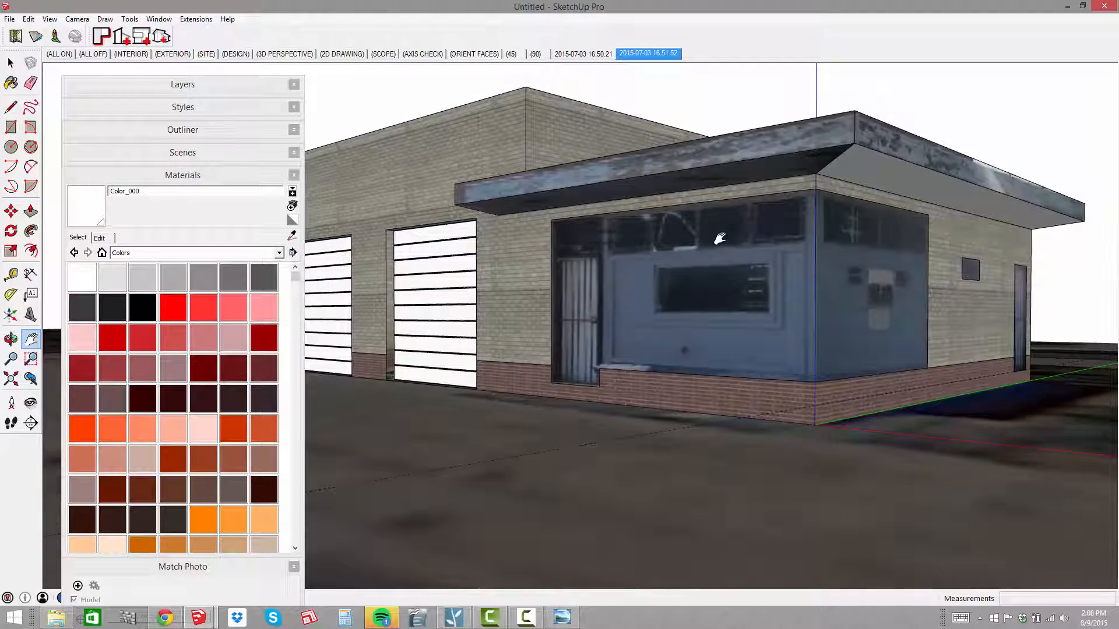
{"action": "middle_click_drag", "start_coordinate": [720, 238], "coordinate": [745, 241], "text": "shift"}
{"action": "left_click", "coordinate": [780, 169]}
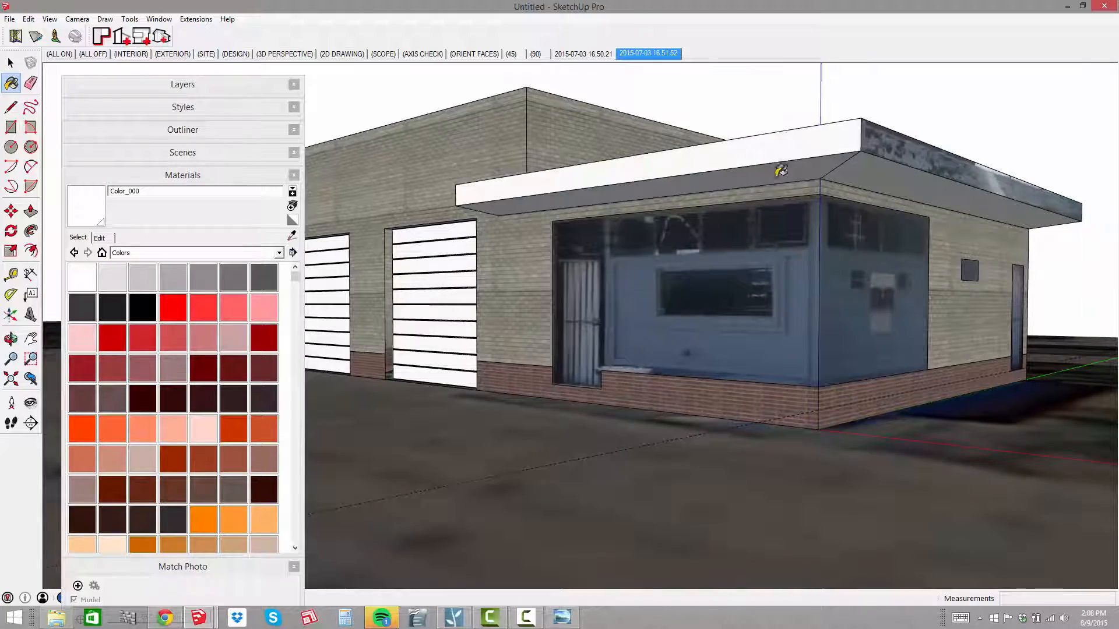
{"action": "left_click", "coordinate": [909, 147]}
{"action": "scroll", "coordinate": [902, 169], "scroll_direction": "down", "scroll_amount": 1}
{"action": "middle_click_drag", "start_coordinate": [894, 208], "coordinate": [927, 277]}
{"action": "scroll", "coordinate": [727, 212], "scroll_direction": "up", "scroll_amount": 3}
{"action": "middle_click_drag", "start_coordinate": [727, 212], "coordinate": [775, 201]}
{"action": "middle_click_drag", "start_coordinate": [775, 201], "coordinate": [737, 193], "text": "shift"}
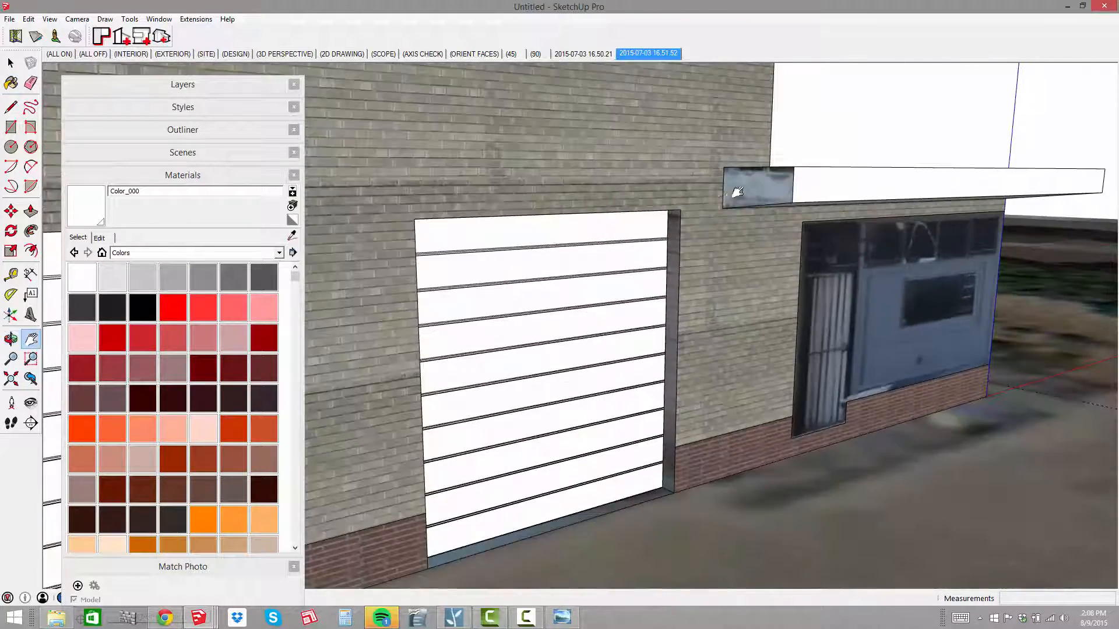
Examine the painted canopy and brick walls from the side, the rear and back around to the garage doors
{"action": "scroll", "coordinate": [799, 225], "scroll_direction": "down", "scroll_amount": 2}
{"action": "middle_click_drag", "start_coordinate": [799, 225], "coordinate": [560, 268]}
{"action": "middle_click_drag", "start_coordinate": [559, 268], "coordinate": [373, 286], "text": "shift"}
{"action": "middle_click_drag", "start_coordinate": [373, 286], "coordinate": [421, 280], "text": "shift"}
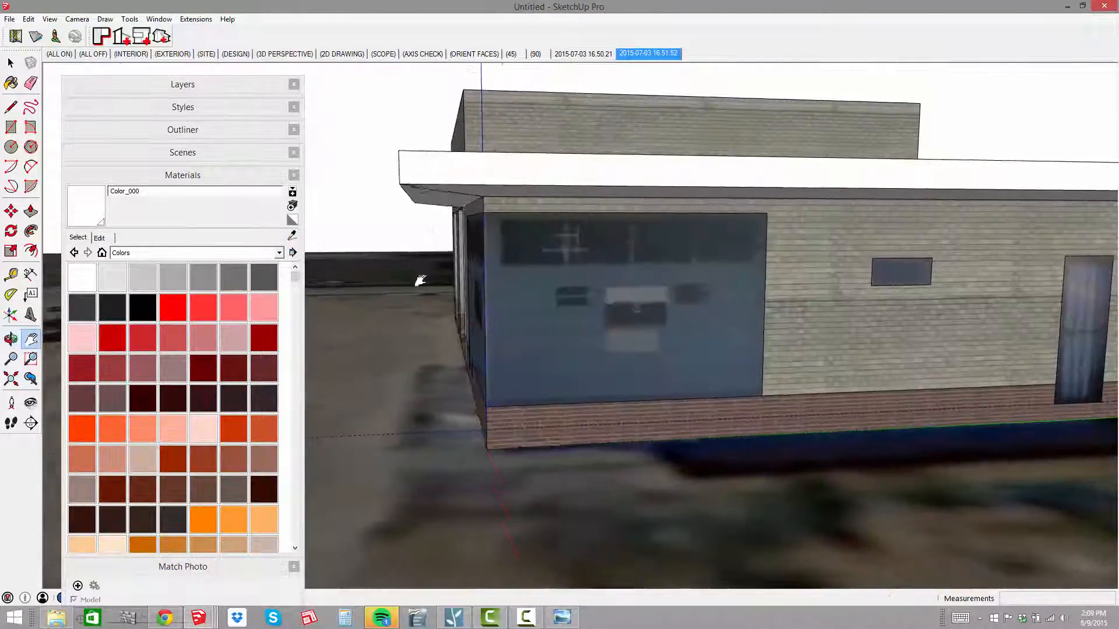
{"action": "scroll", "coordinate": [669, 295], "scroll_direction": "down", "scroll_amount": 2}
{"action": "middle_click_drag", "start_coordinate": [669, 295], "coordinate": [626, 208]}
{"action": "scroll", "coordinate": [673, 169], "scroll_direction": "down", "scroll_amount": 2}
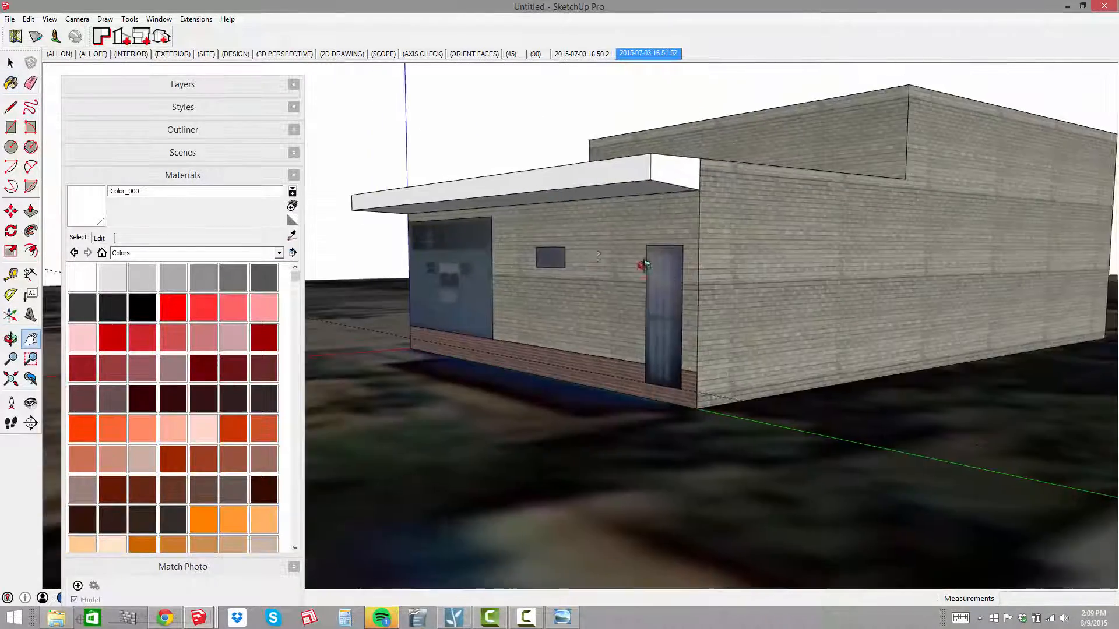
{"action": "middle_click_drag", "start_coordinate": [645, 265], "coordinate": [915, 286]}
{"action": "middle_click_drag", "start_coordinate": [915, 286], "coordinate": [910, 318], "text": "shift"}
{"action": "middle_click_drag", "start_coordinate": [910, 317], "coordinate": [638, 295], "text": "shift"}
{"action": "middle_click_drag", "start_coordinate": [638, 294], "coordinate": [697, 287]}
{"action": "scroll", "coordinate": [566, 260], "scroll_direction": "up", "scroll_amount": 4}
{"action": "middle_click_drag", "start_coordinate": [567, 263], "coordinate": [583, 257], "text": "shift"}
{"action": "middle_click_drag", "start_coordinate": [583, 256], "coordinate": [433, 245]}
{"action": "scroll", "coordinate": [533, 342], "scroll_direction": "up", "scroll_amount": 3}
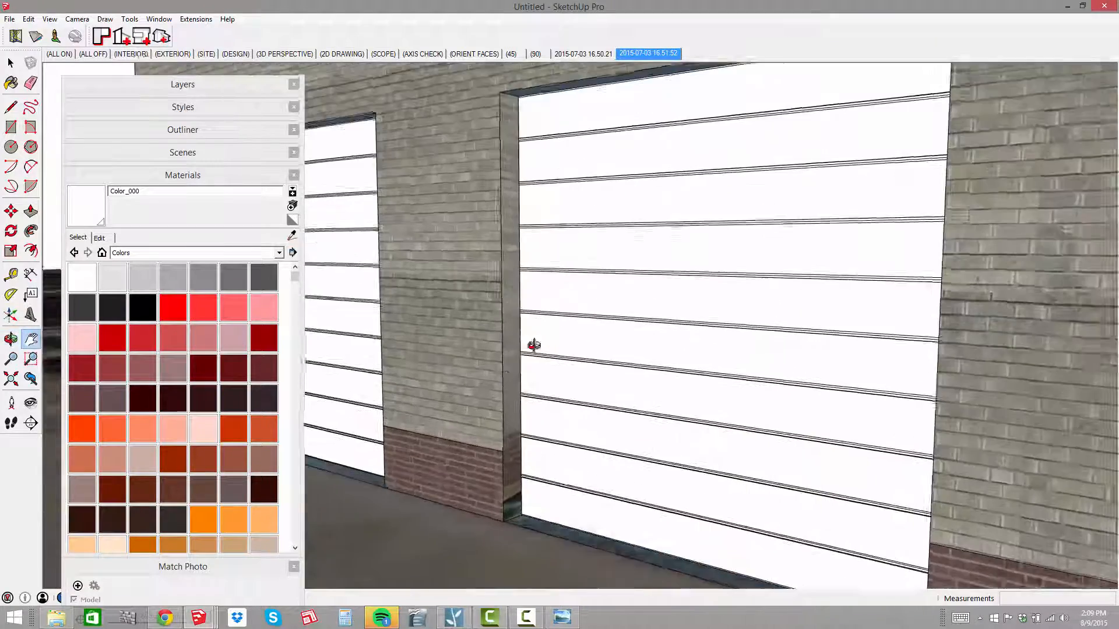
Open the garage door component and copy the jamb's bottom edge up to the height of the wall's red brick base line
{"action": "middle_click_drag", "start_coordinate": [532, 342], "coordinate": [525, 307], "text": "shift"}
{"action": "key", "text": "space"}
{"action": "double_click", "coordinate": [531, 261]}
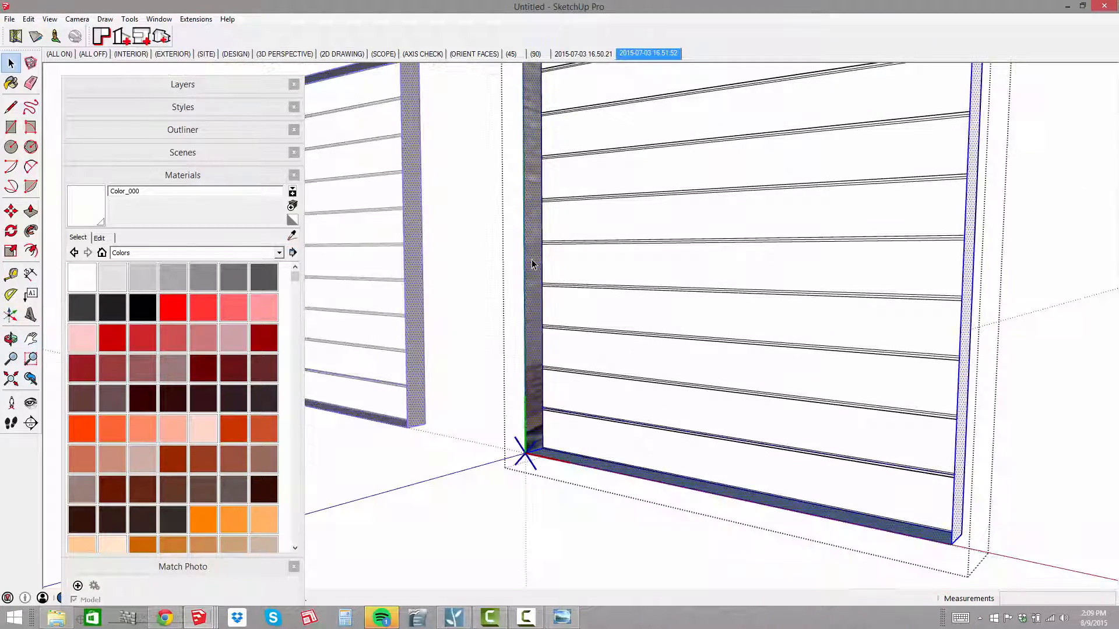
{"action": "key", "text": "i"}
{"action": "scroll", "coordinate": [540, 449], "scroll_direction": "up", "scroll_amount": 6}
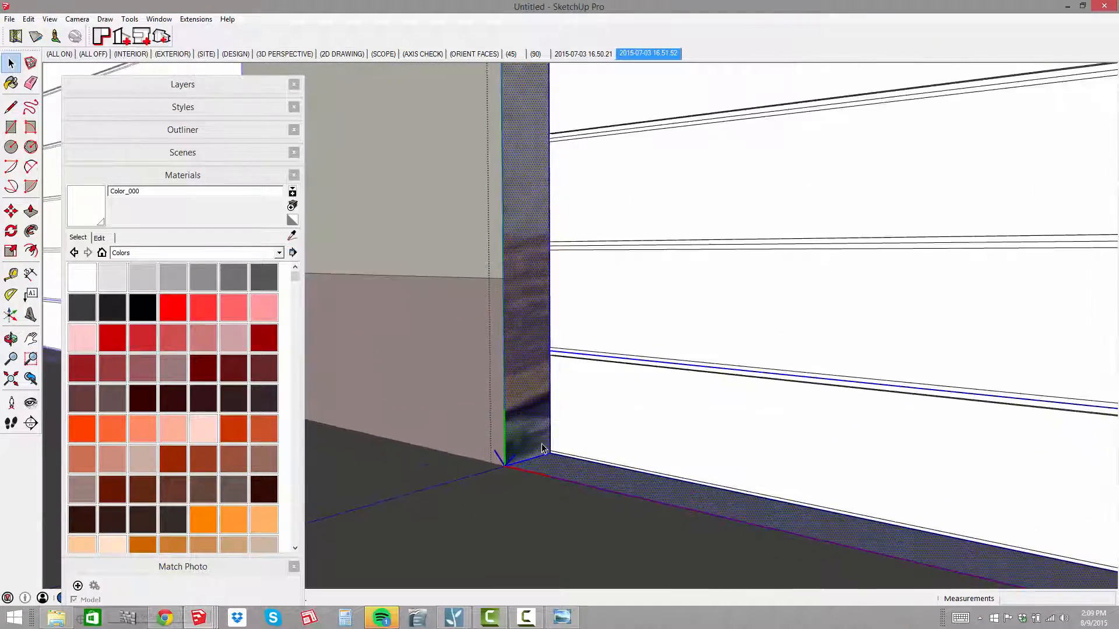
{"action": "key", "text": "m"}
{"action": "key", "text": "ctrl+t"}
{"action": "left_click", "coordinate": [524, 467]}
{"action": "key", "text": "ctrl"}
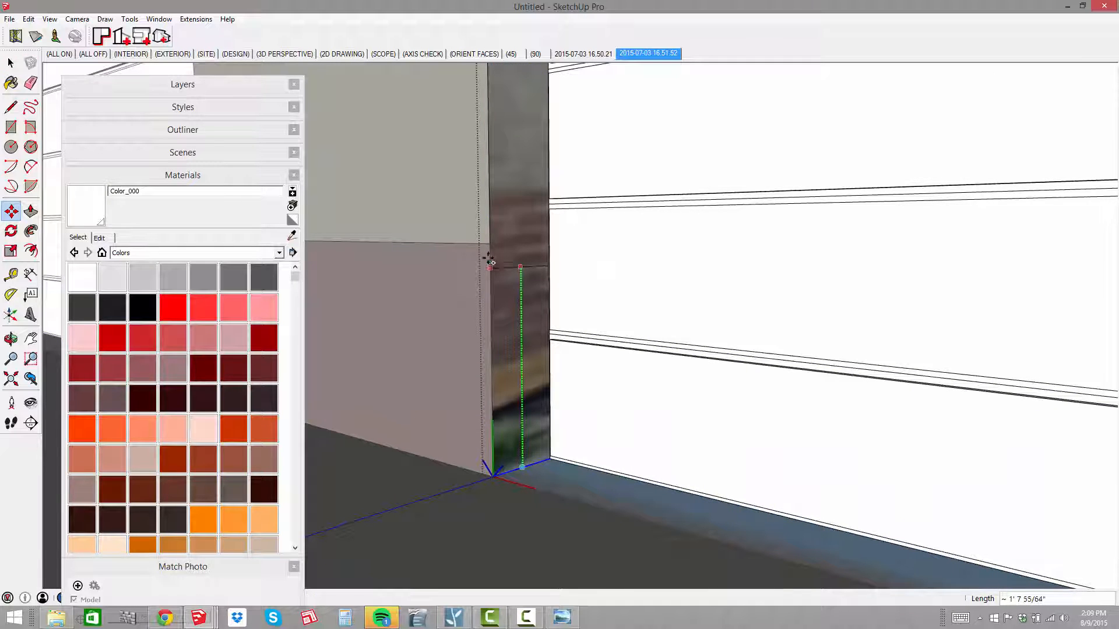
{"action": "left_click", "coordinate": [489, 244]}
Paint the jamb below the copied edge with the wall's red brick and the part above it with grey brick
{"action": "key", "text": "b"}
{"action": "left_click", "coordinate": [473, 270], "text": "alt"}
{"action": "left_click", "coordinate": [520, 274]}
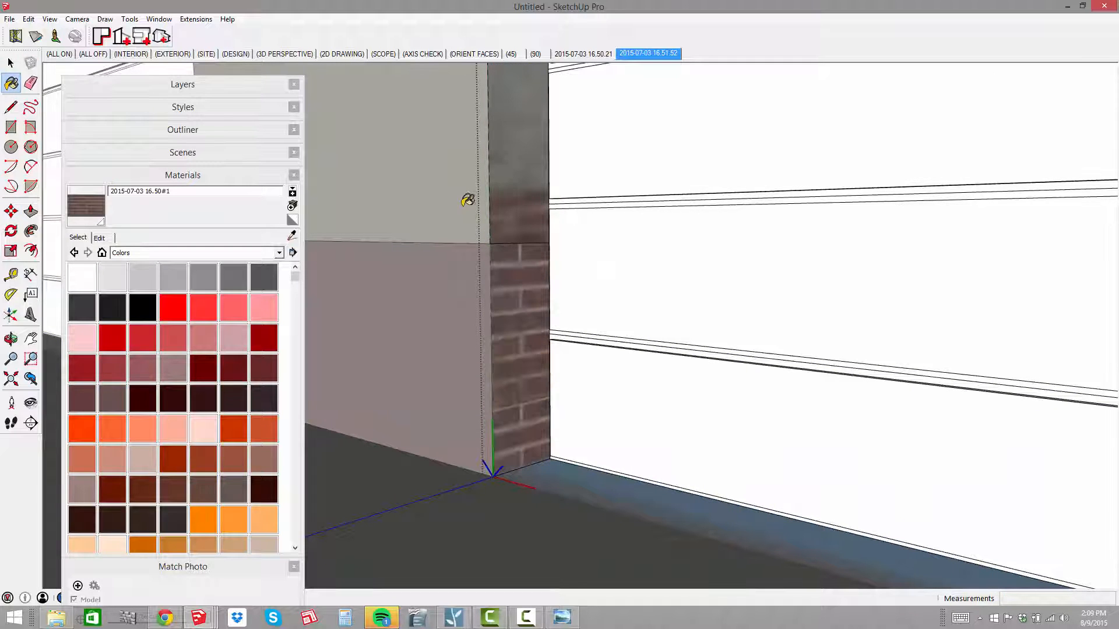
{"action": "left_click", "coordinate": [473, 197], "text": "alt"}
{"action": "left_click", "coordinate": [506, 194]}
Copy the opposite jamb's bottom edge 1' 10" up to meet the wall's base line
{"action": "mouse_move", "coordinate": [520, 318]}
{"action": "middle_mouse_down"}
{"action": "mouse_move", "coordinate": [509, 362]}
{"action": "mouse_move", "coordinate": [931, 297]}
{"action": "mouse_move", "coordinate": [680, 352]}
{"action": "mouse_move", "coordinate": [805, 224]}
{"action": "mouse_move", "coordinate": [762, 168]}
{"action": "mouse_move", "coordinate": [793, 260]}
{"action": "mouse_move", "coordinate": [775, 452]}
{"action": "middle_mouse_up"}
{"action": "scroll", "coordinate": [823, 317], "scroll_direction": "up", "scroll_amount": 4}
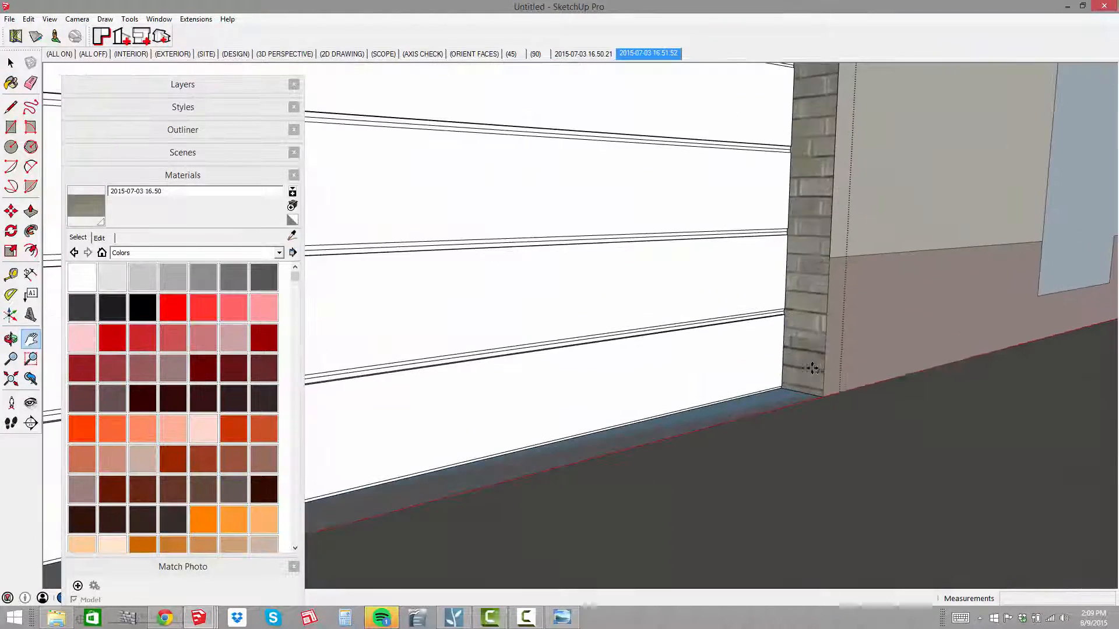
{"action": "key", "text": "m"}
{"action": "key", "text": "ctrl"}
{"action": "left_click", "coordinate": [801, 392]}
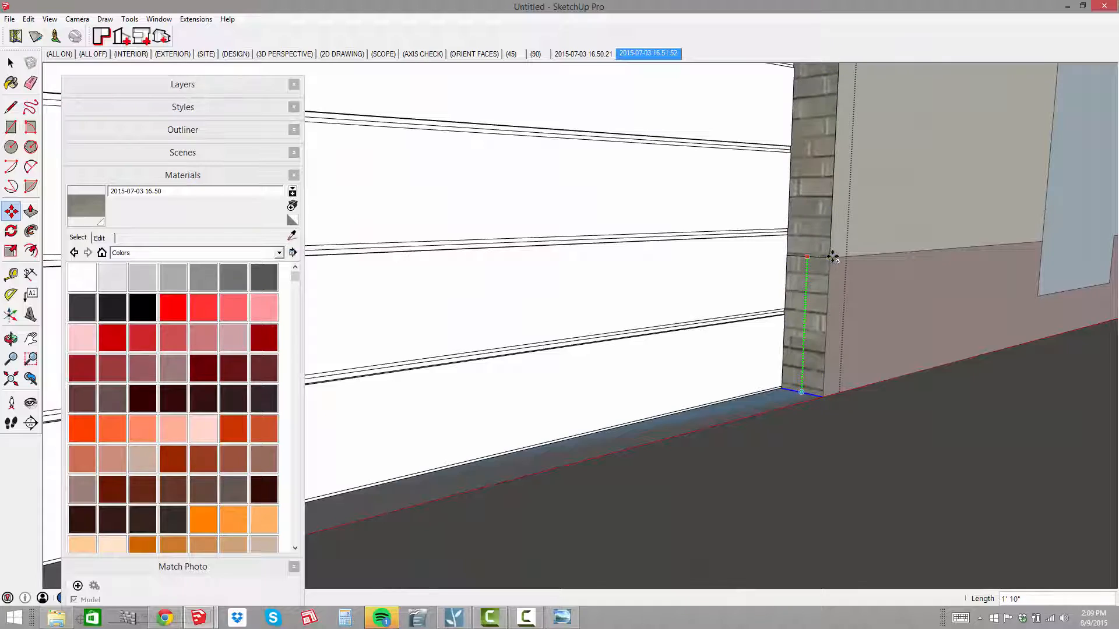
Sample the red base brick, paint it onto the opposite jamb's lower part and close the garage door component
{"action": "key", "text": "b"}
{"action": "left_click", "coordinate": [840, 280], "text": "alt"}
{"action": "left_click", "coordinate": [816, 296]}
{"action": "key", "text": "h"}
{"action": "scroll", "coordinate": [820, 296], "scroll_direction": "down", "scroll_amount": 5}
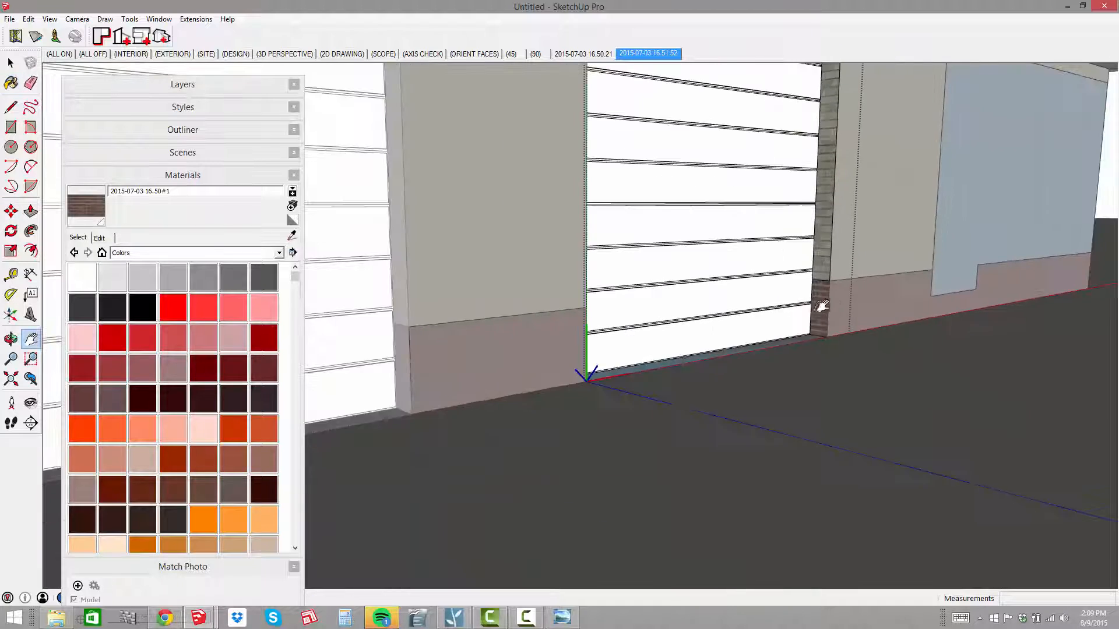
{"action": "left_click_drag", "start_coordinate": [820, 306], "coordinate": [871, 300]}
{"action": "key", "text": "space"}
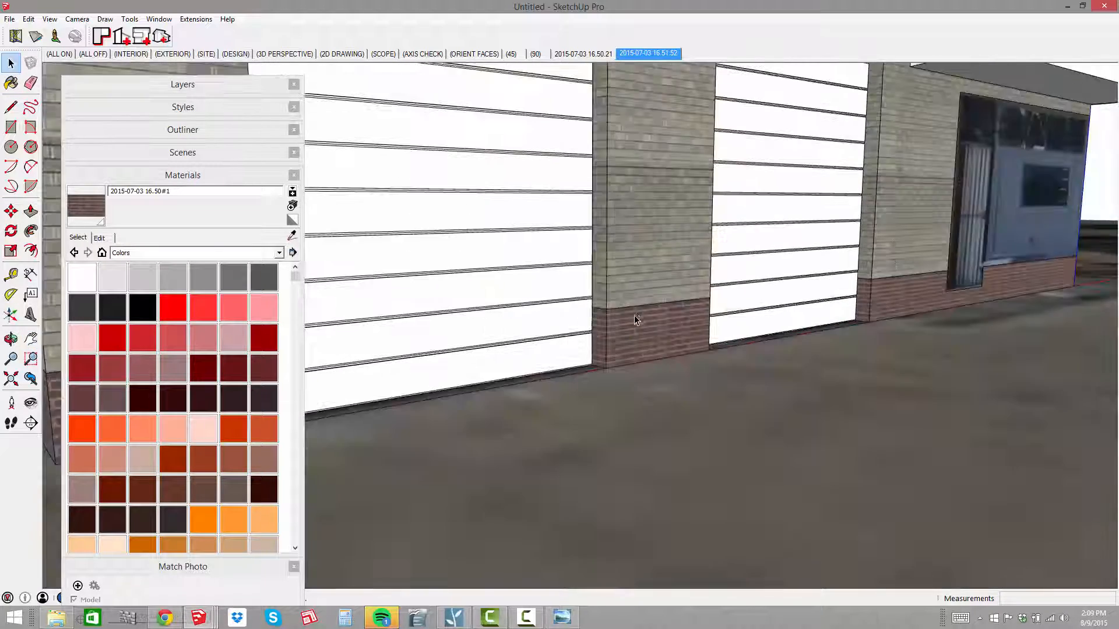
Examine the garage door jambs, the brick base and the whole building from the garage-side corner
{"action": "scroll", "coordinate": [634, 316], "scroll_direction": "up", "scroll_amount": 2}
{"action": "scroll", "coordinate": [787, 370], "scroll_direction": "down", "scroll_amount": 2}
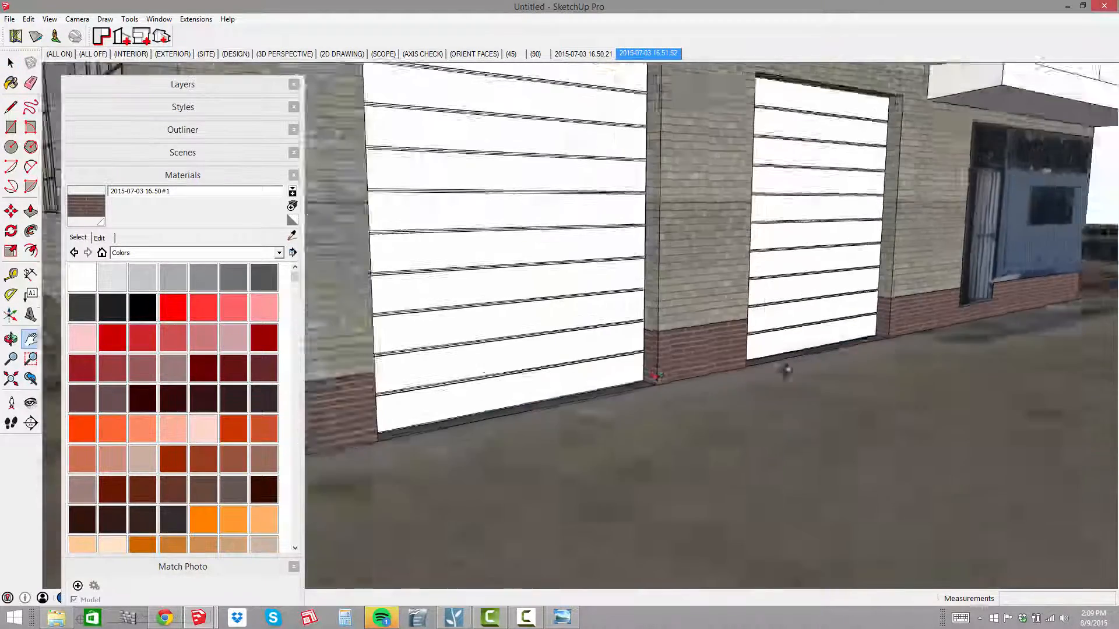
{"action": "middle_click_drag", "start_coordinate": [787, 369], "coordinate": [682, 387]}
{"action": "scroll", "coordinate": [509, 374], "scroll_direction": "up", "scroll_amount": 2}
{"action": "middle_click_drag", "start_coordinate": [508, 374], "coordinate": [849, 365]}
{"action": "scroll", "coordinate": [515, 356], "scroll_direction": "up", "scroll_amount": 1}
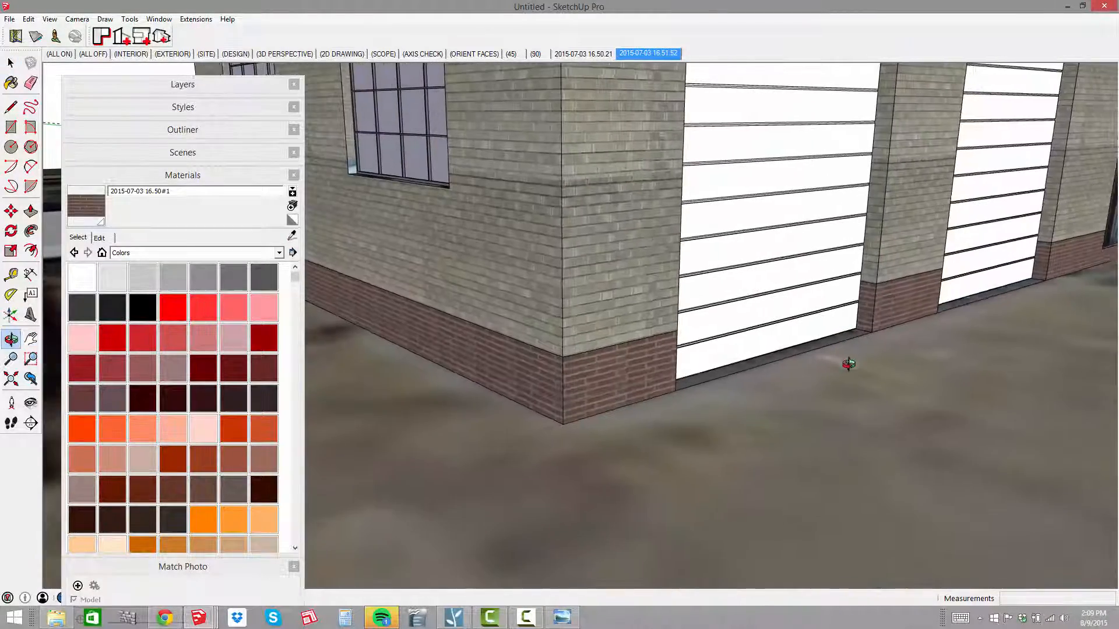
{"action": "scroll", "coordinate": [559, 398], "scroll_direction": "down", "scroll_amount": 3}
{"action": "middle_click_drag", "start_coordinate": [561, 398], "coordinate": [624, 379], "text": "shift"}
{"action": "scroll", "coordinate": [667, 425], "scroll_direction": "down", "scroll_amount": 4}
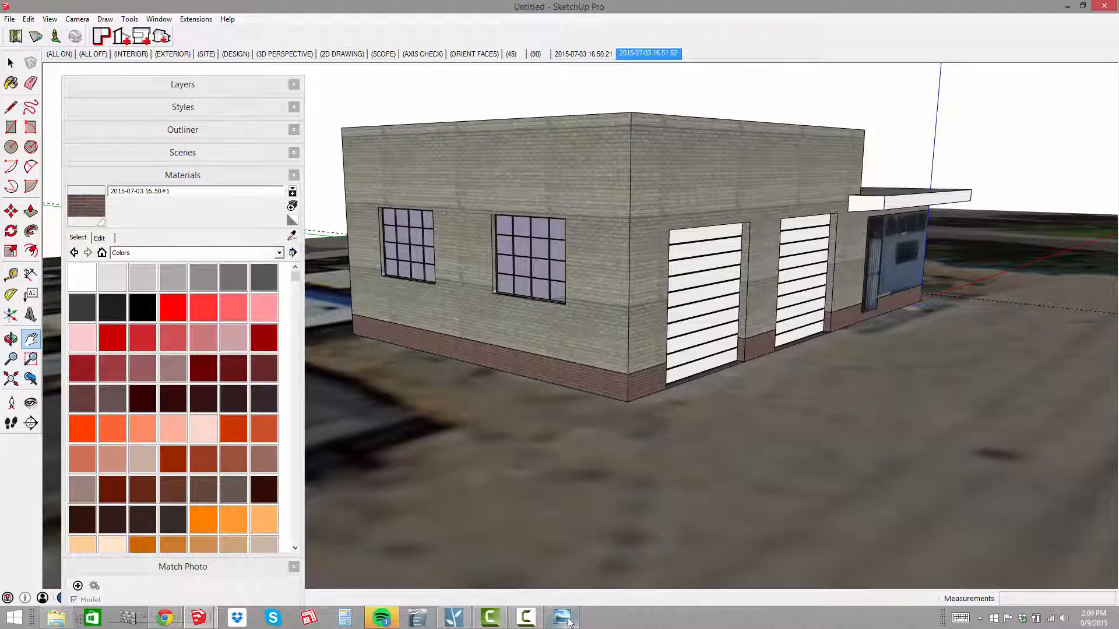
Switch to Windows Photo Viewer, browse the site photos of the building's garage front, and return to SketchUp
{"action": "mouse_move", "coordinate": [568, 623]}
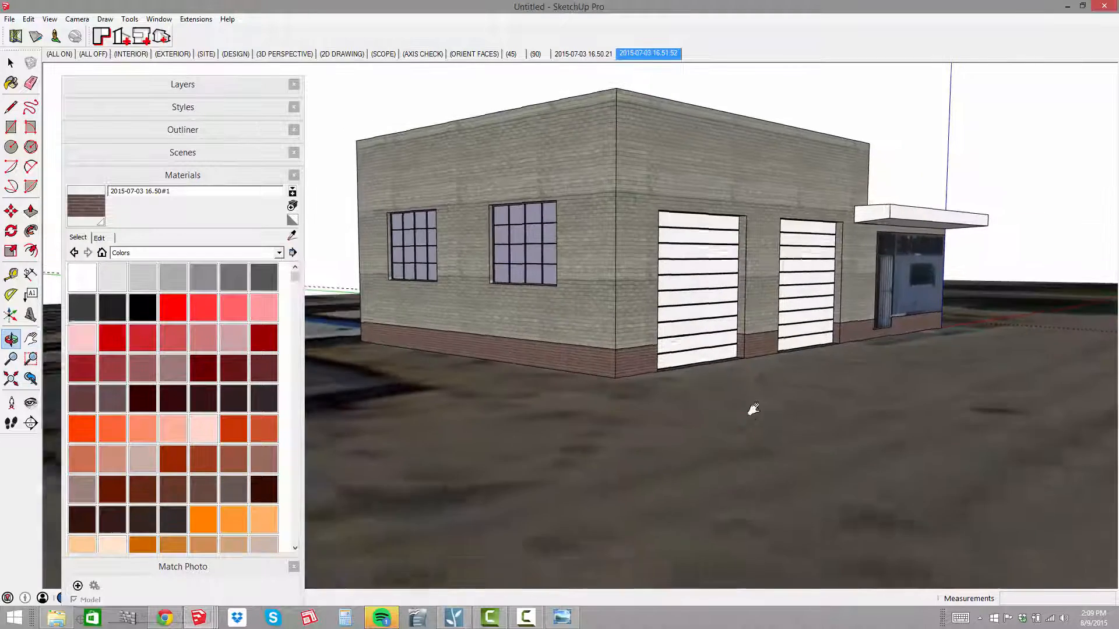
{"action": "left_click", "coordinate": [565, 616]}
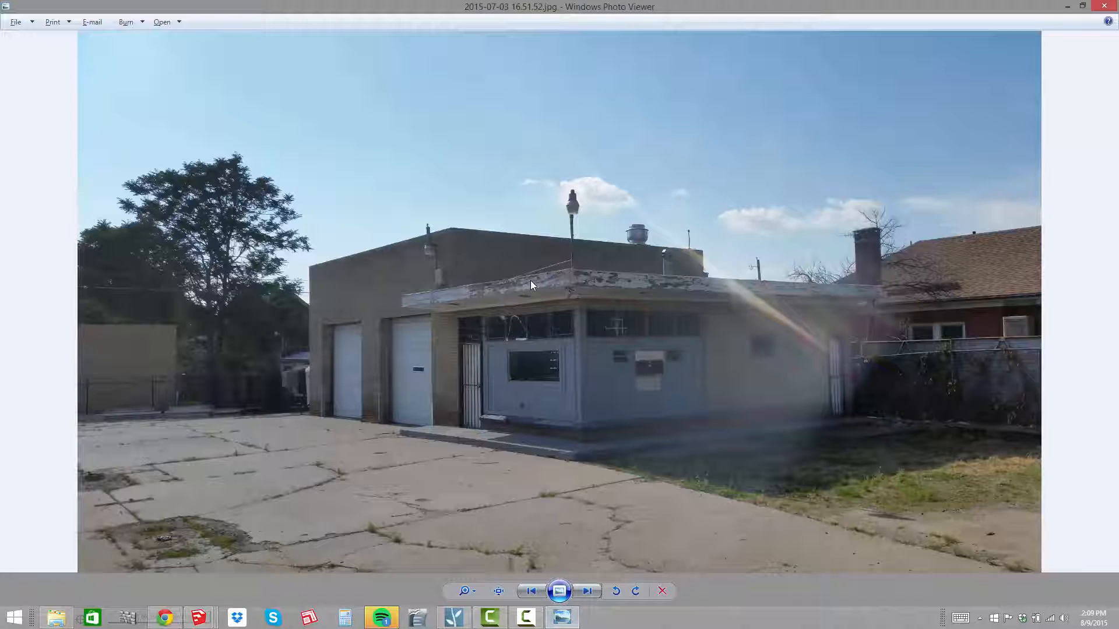
{"action": "key", "text": "Left"}
{"action": "key", "text": "Left"}
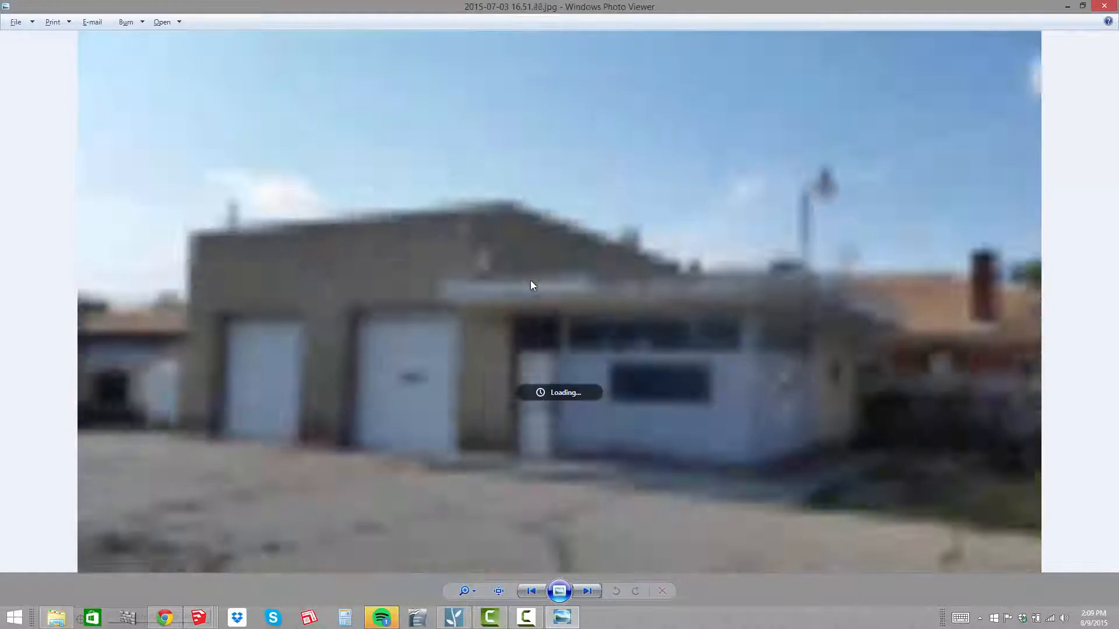
{"action": "key", "text": "Left"}
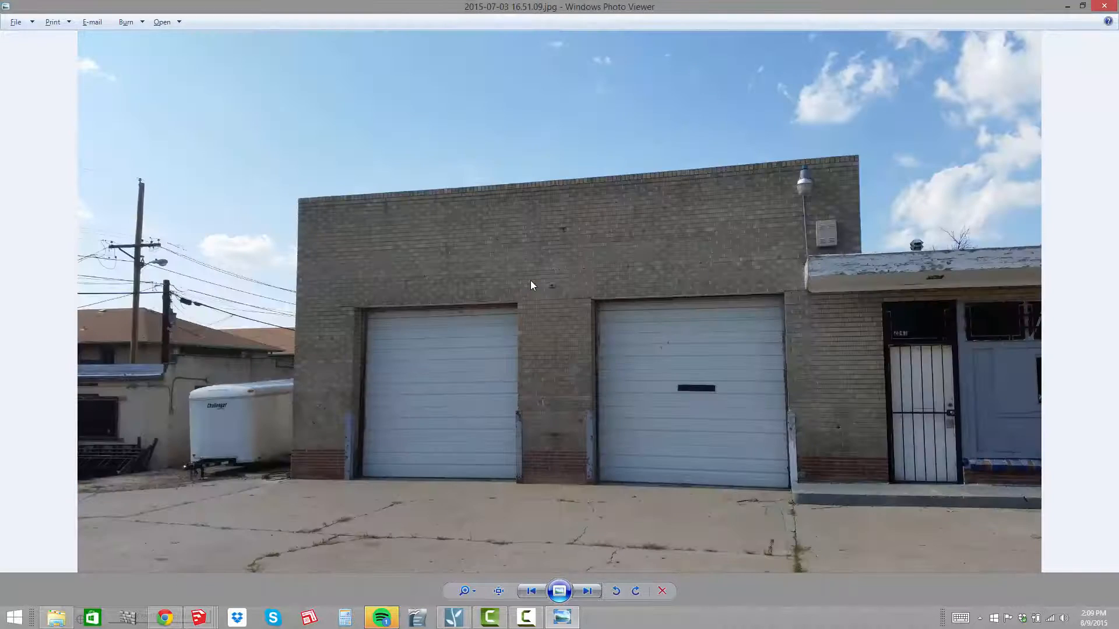
{"action": "key", "text": "Left"}
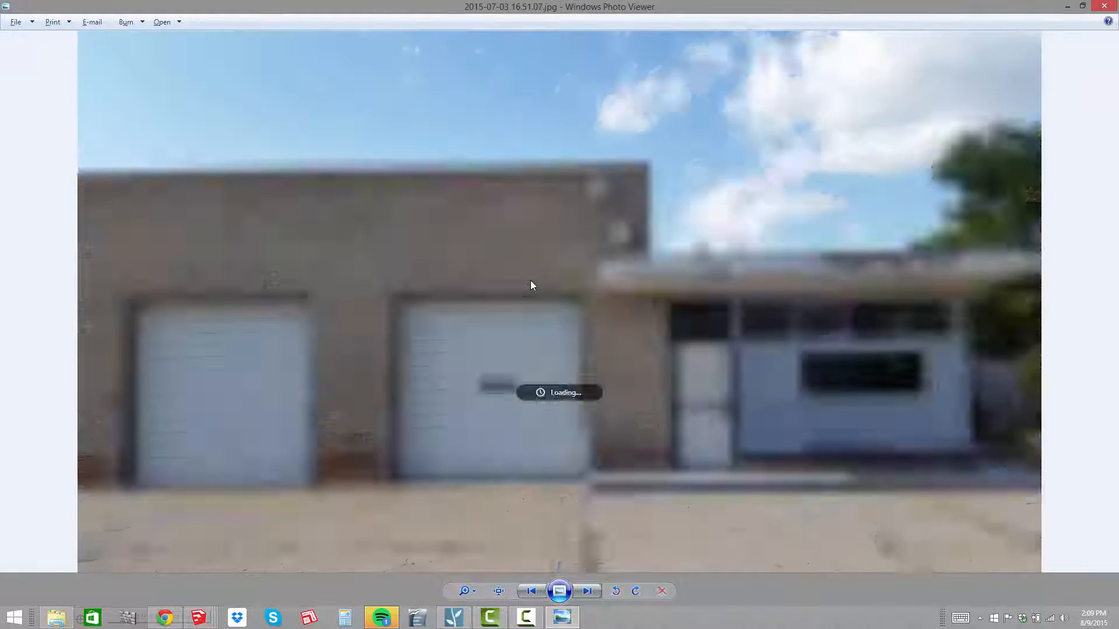
{"action": "key", "text": "Left"}
{"action": "key", "text": "Left"}
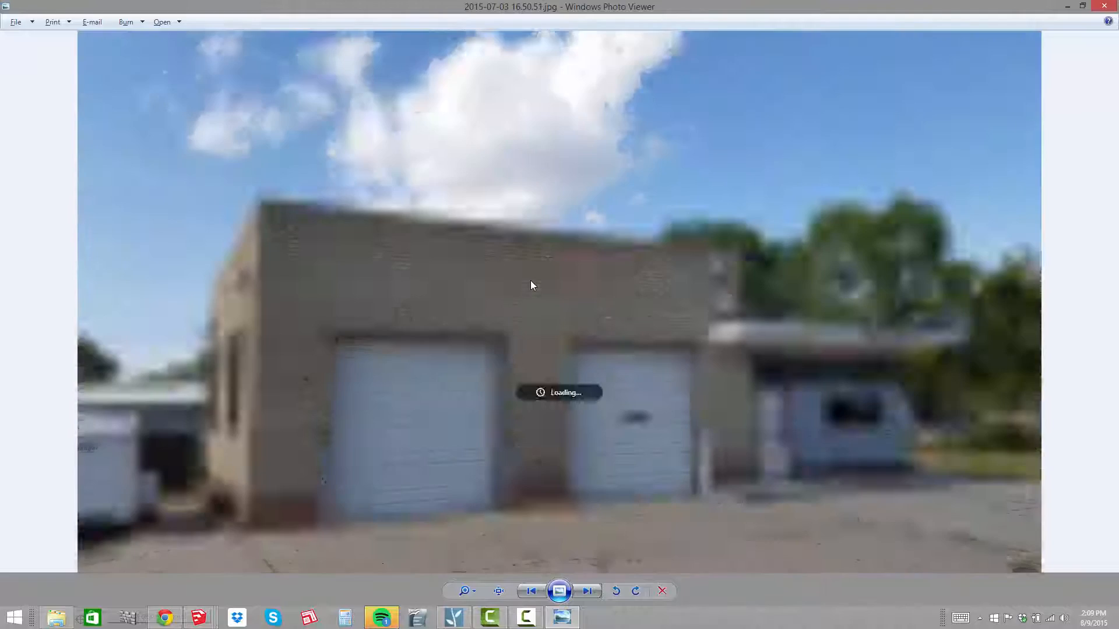
{"action": "key", "text": "alt+Tab"}
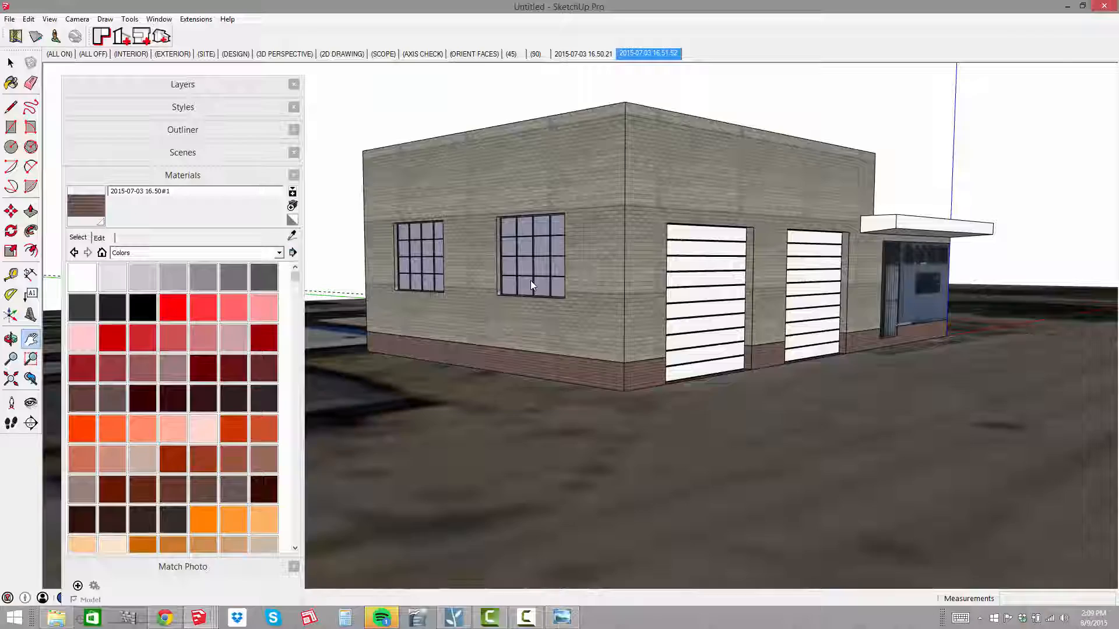
Copy the upper roof's outline 4 inches down the walls to mark off a band along the top
{"action": "left_click_drag", "start_coordinate": [604, 281], "coordinate": [634, 306]}
{"action": "scroll", "coordinate": [706, 195], "scroll_direction": "up", "scroll_amount": 3}
{"action": "middle_click_drag", "start_coordinate": [705, 195], "coordinate": [745, 230]}
{"action": "scroll", "coordinate": [762, 202], "scroll_direction": "up", "scroll_amount": 4}
{"action": "scroll", "coordinate": [747, 233], "scroll_direction": "down", "scroll_amount": 2}
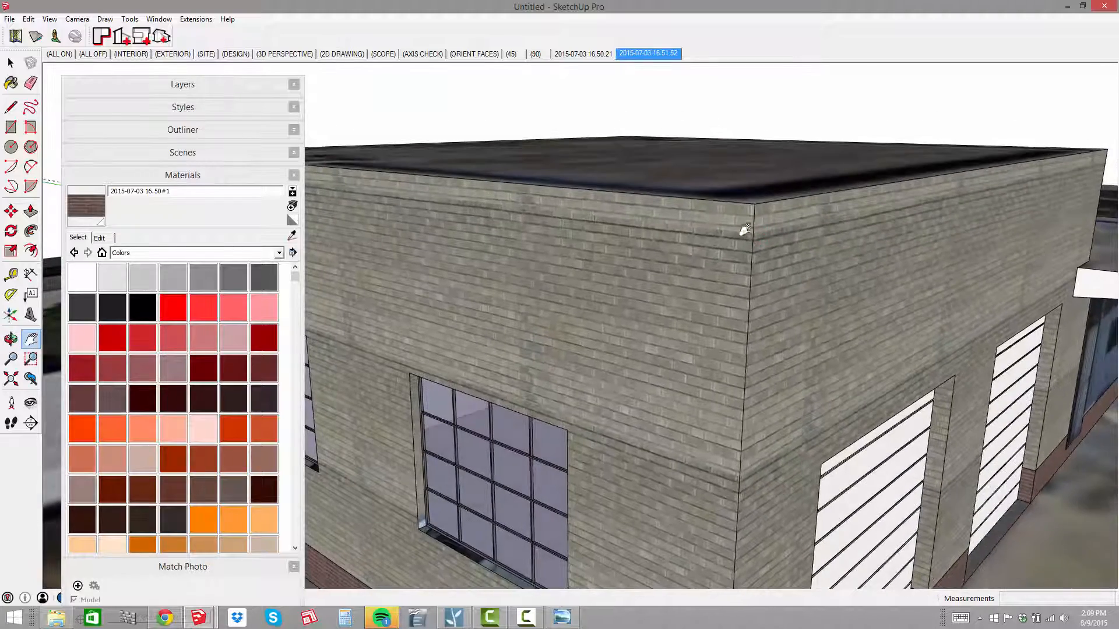
{"action": "left_click", "coordinate": [763, 194]}
{"action": "middle_click_drag", "start_coordinate": [764, 183], "coordinate": [776, 199]}
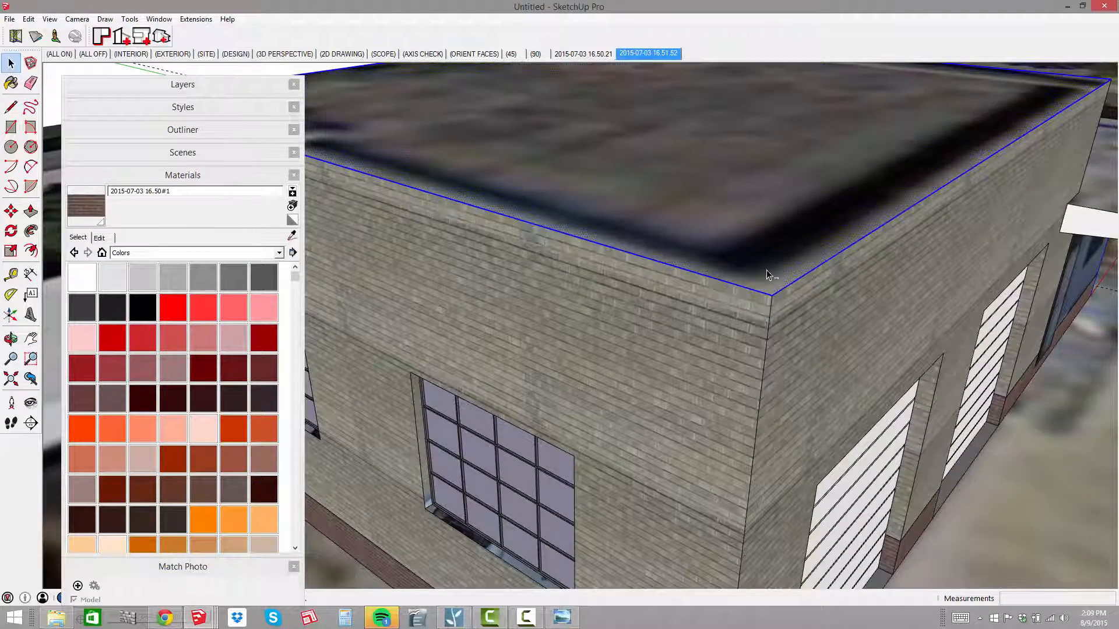
{"action": "key", "text": "b"}
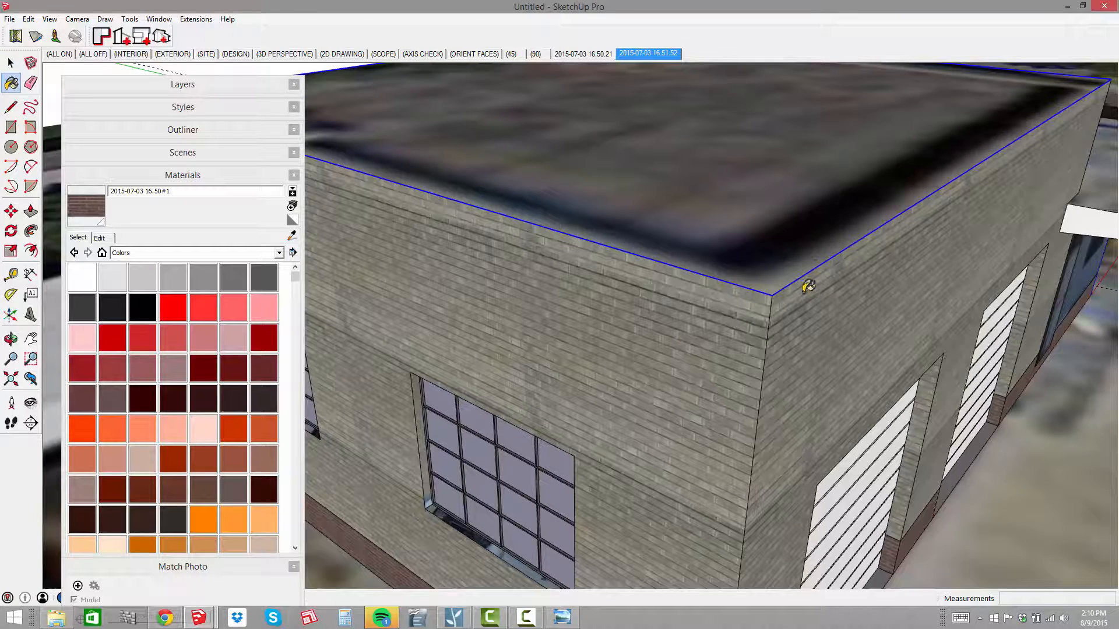
{"action": "key", "text": "m"}
{"action": "left_click", "coordinate": [769, 296]}
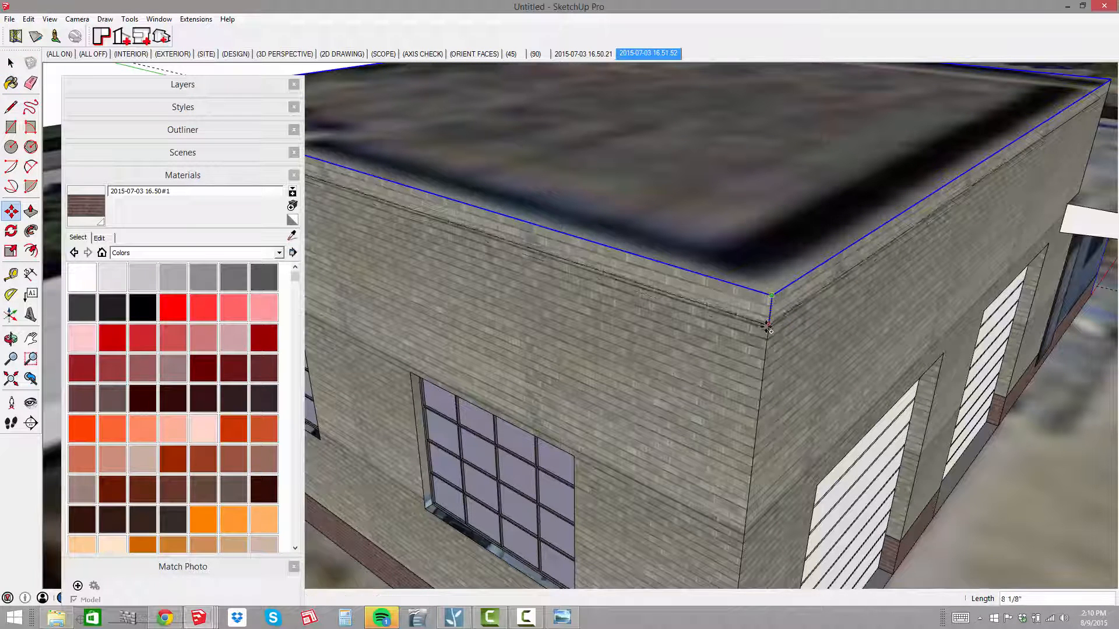
{"action": "type", "text": "4"}
{"action": "key", "text": "Return"}
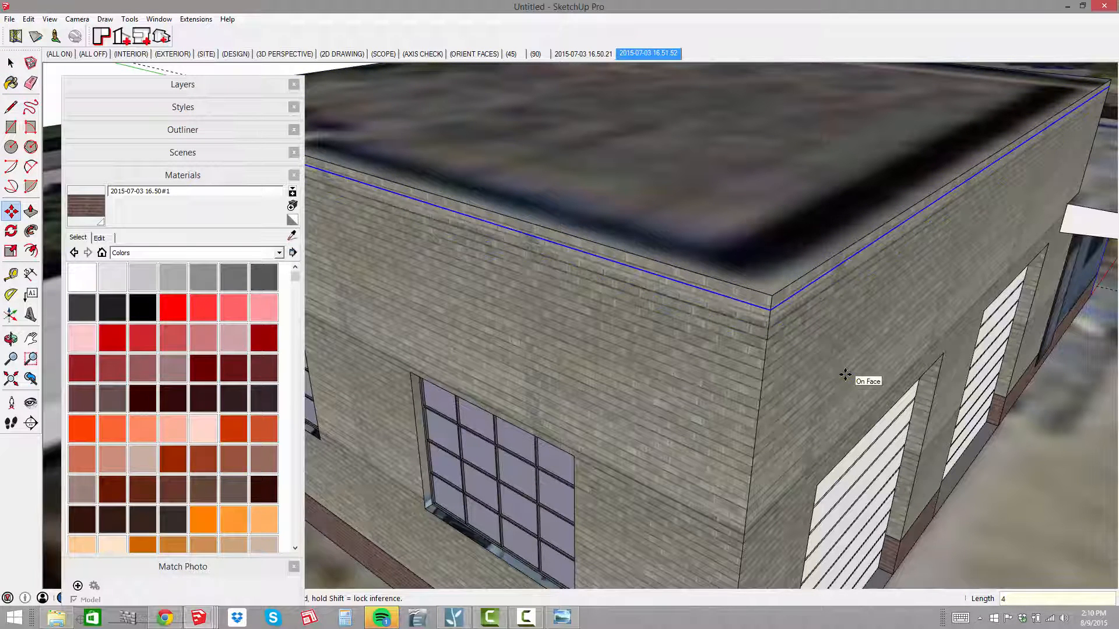
Rotate the brick texture 90 degrees on the windowed side wall's top band
{"action": "middle_click_drag", "start_coordinate": [732, 392], "coordinate": [757, 234]}
{"action": "middle_click_drag", "start_coordinate": [757, 233], "coordinate": [763, 190], "text": "shift"}
{"action": "scroll", "coordinate": [764, 186], "scroll_direction": "up", "scroll_amount": 4}
{"action": "right_click", "coordinate": [764, 188]}
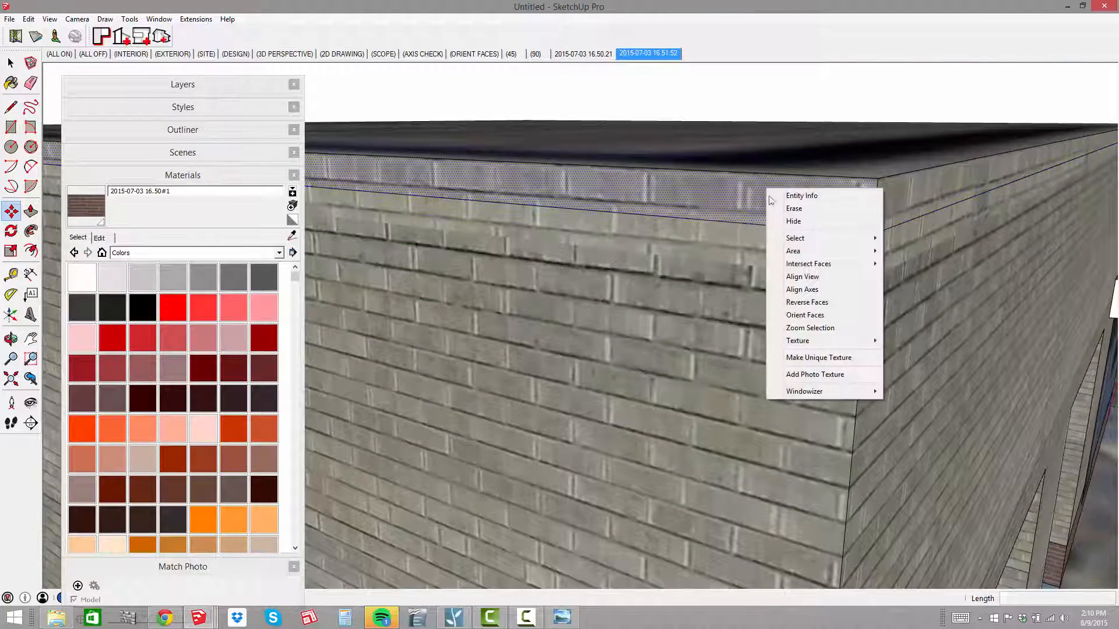
{"action": "mouse_move", "coordinate": [799, 340]}
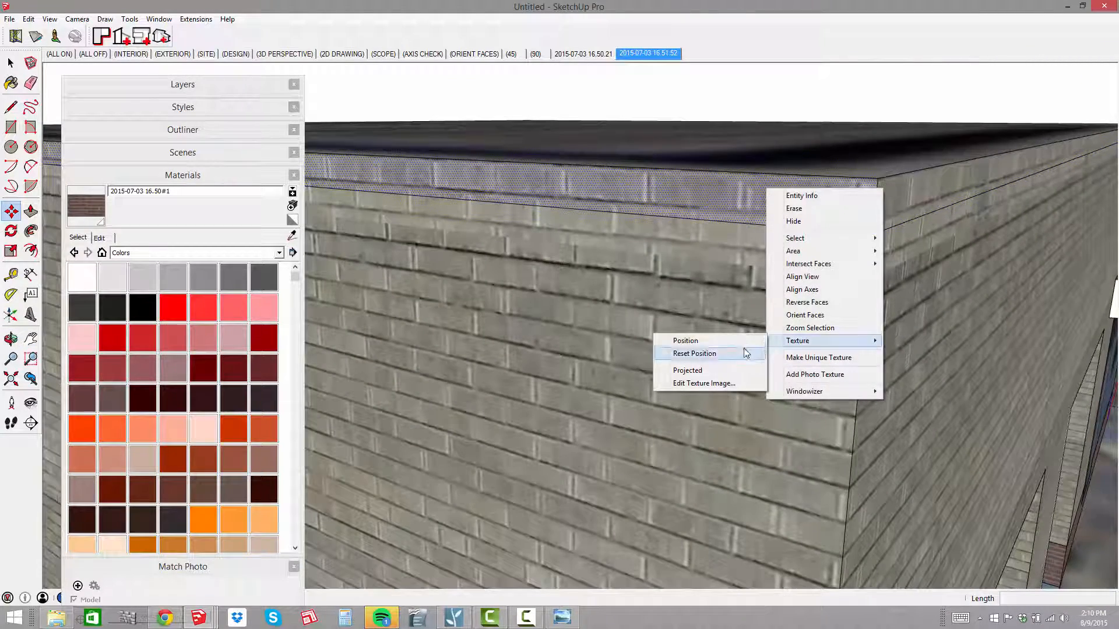
{"action": "right_click", "coordinate": [704, 195]}
{"action": "left_click", "coordinate": [689, 350]}
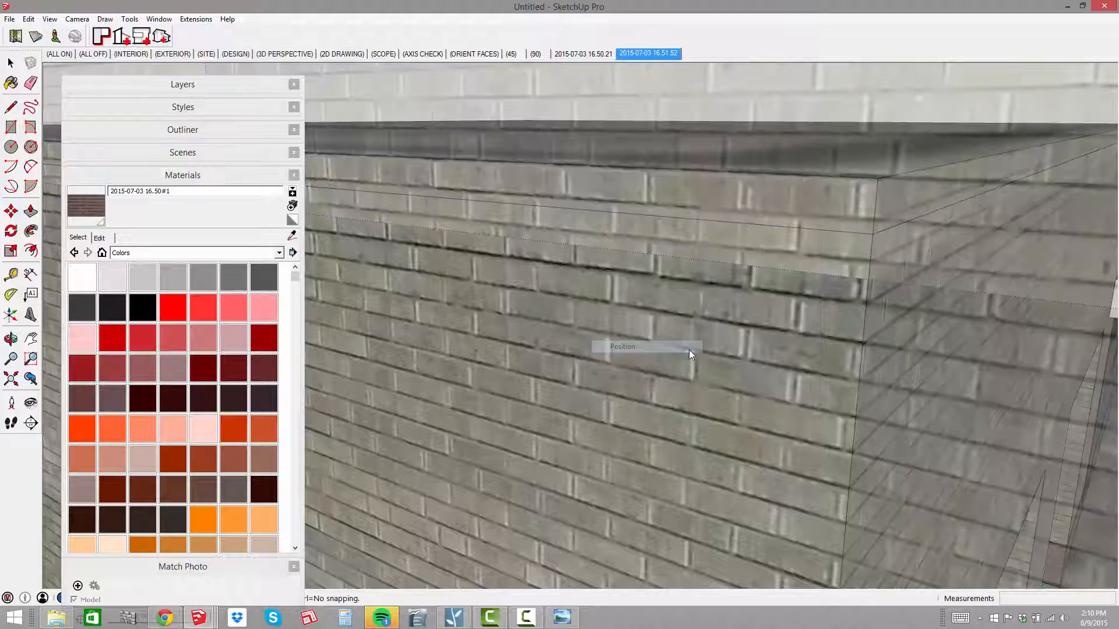
{"action": "right_click", "coordinate": [713, 204]}
{"action": "mouse_move", "coordinate": [750, 251]}
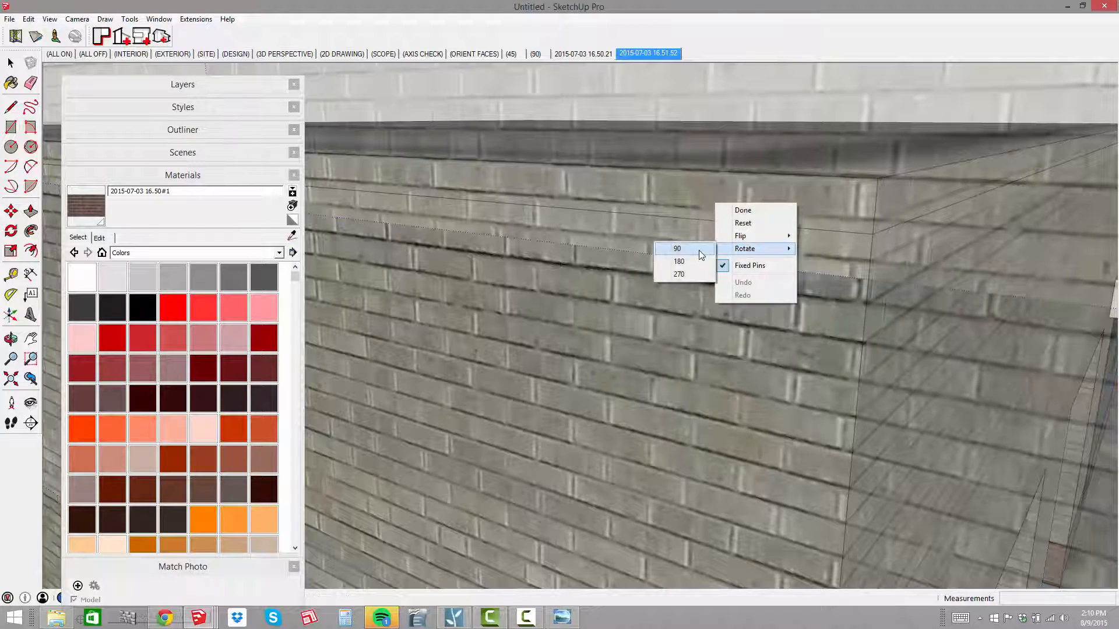
{"action": "left_click", "coordinate": [690, 249]}
{"action": "right_click", "coordinate": [723, 196]}
{"action": "left_click", "coordinate": [750, 206]}
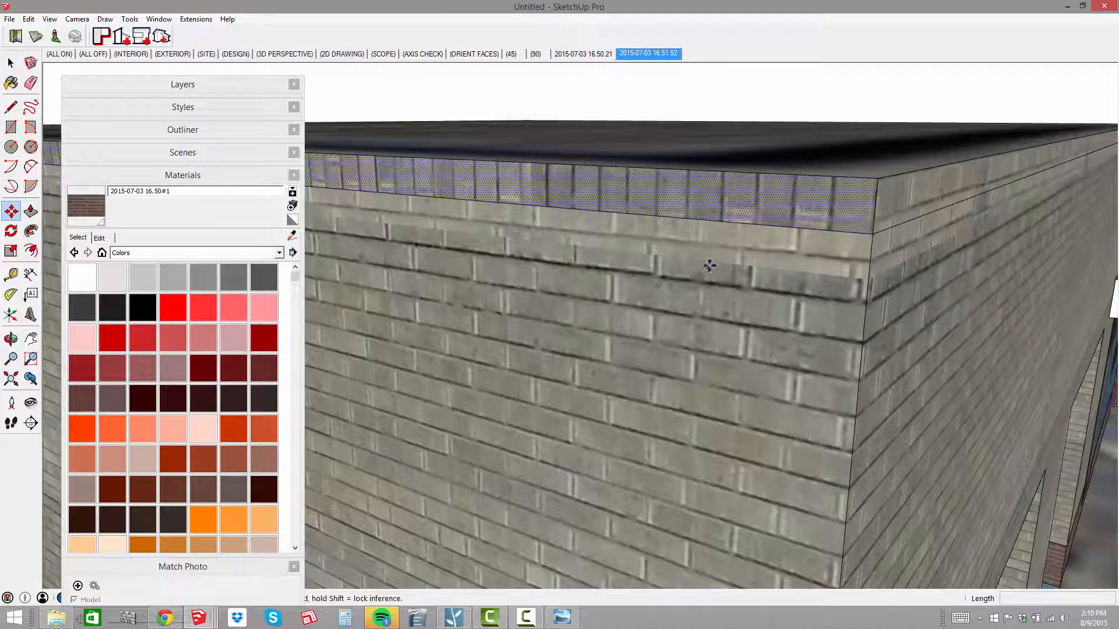
Sample the rotated brick and paint it onto the top bands of the garage-door wall and the wall above the lower roof
{"action": "key", "text": "b"}
{"action": "left_click", "coordinate": [724, 199], "text": "alt"}
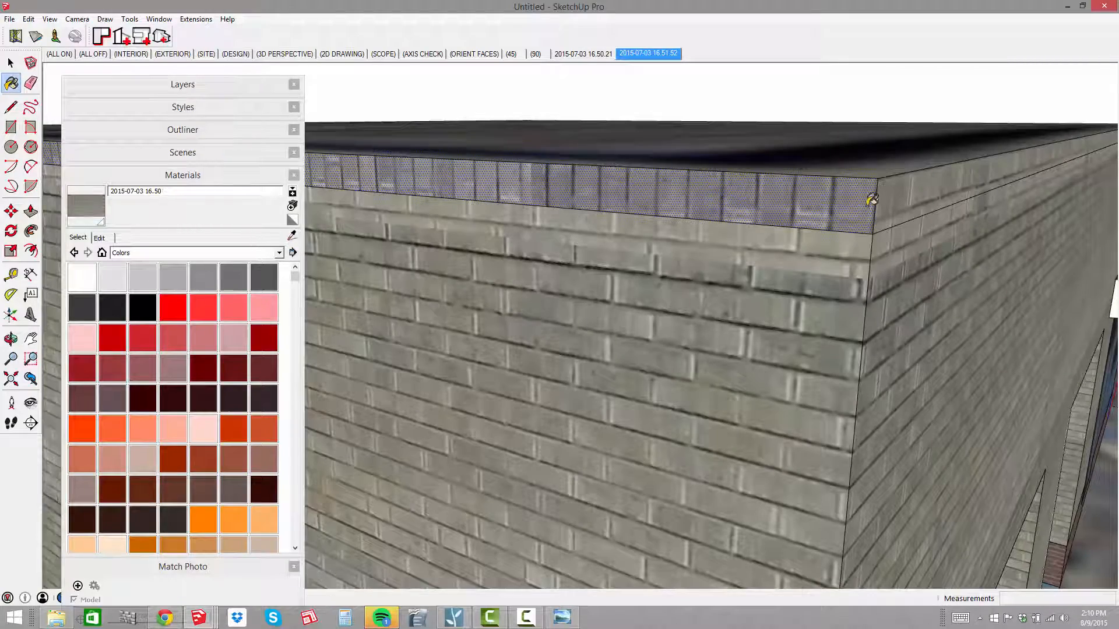
{"action": "left_click", "coordinate": [888, 200]}
{"action": "scroll", "coordinate": [789, 217], "scroll_direction": "down", "scroll_amount": 5}
{"action": "mouse_move", "coordinate": [790, 217]}
{"action": "middle_mouse_down", "text": "shift"}
{"action": "mouse_move", "coordinate": [584, 332]}
{"action": "mouse_move", "coordinate": [682, 272]}
{"action": "mouse_move", "coordinate": [490, 182]}
{"action": "middle_mouse_up", "text": "shift"}
{"action": "scroll", "coordinate": [682, 272], "scroll_direction": "up", "scroll_amount": 3}
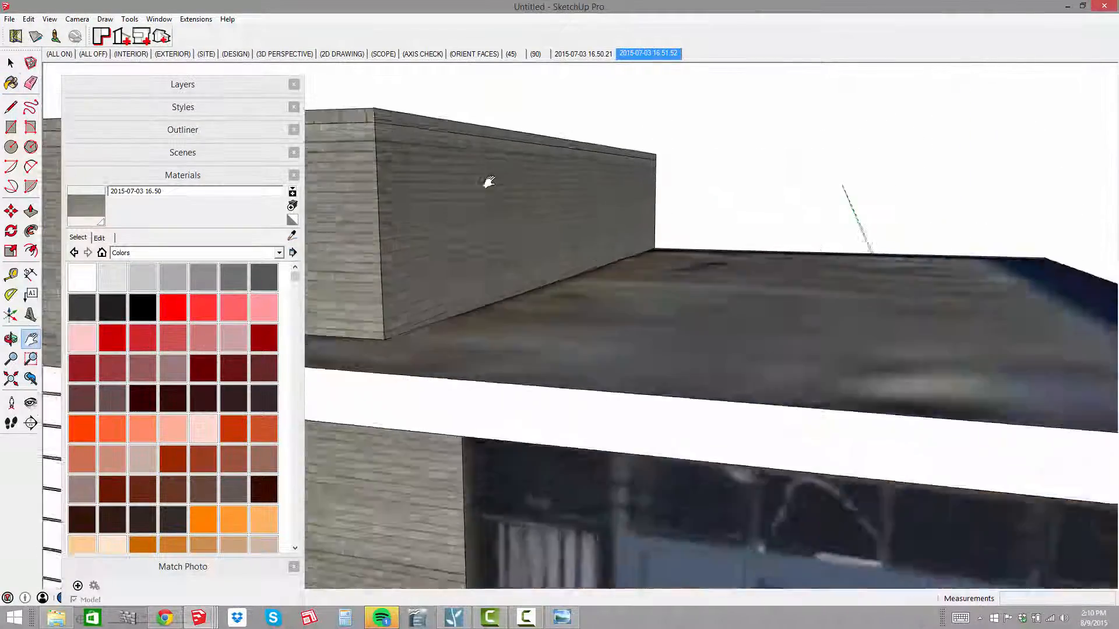
{"action": "scroll", "coordinate": [490, 181], "scroll_direction": "up", "scroll_amount": 2}
{"action": "middle_click_drag", "start_coordinate": [386, 101], "coordinate": [675, 212], "text": "shift"}
{"action": "scroll", "coordinate": [675, 211], "scroll_direction": "up", "scroll_amount": 2}
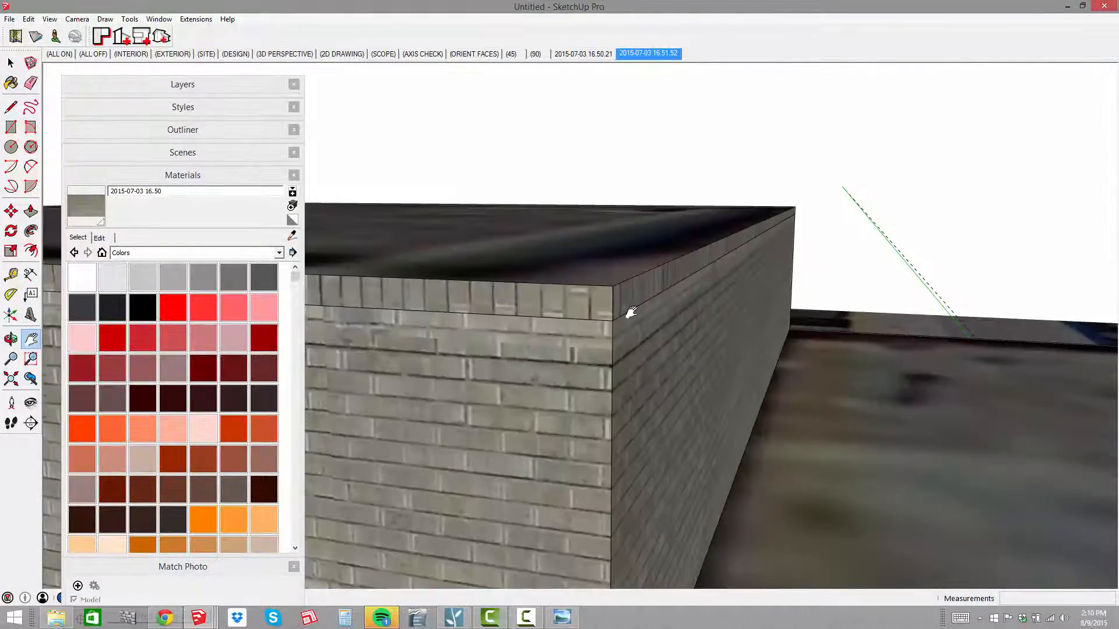
Examine how the upright bricks of the top band meet at the corner above the canopy
{"action": "middle_click_drag", "start_coordinate": [631, 313], "coordinate": [602, 302]}
{"action": "scroll", "coordinate": [592, 333], "scroll_direction": "up", "scroll_amount": 1}
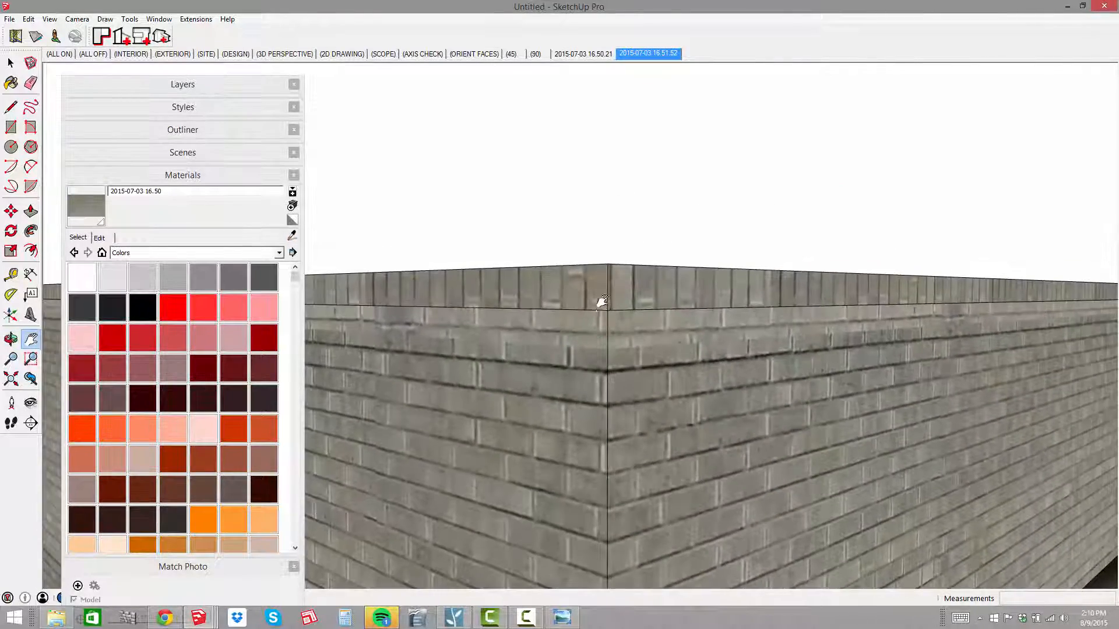
{"action": "scroll", "coordinate": [647, 317], "scroll_direction": "down", "scroll_amount": 6}
{"action": "middle_click_drag", "start_coordinate": [654, 352], "coordinate": [729, 365], "text": "shift"}
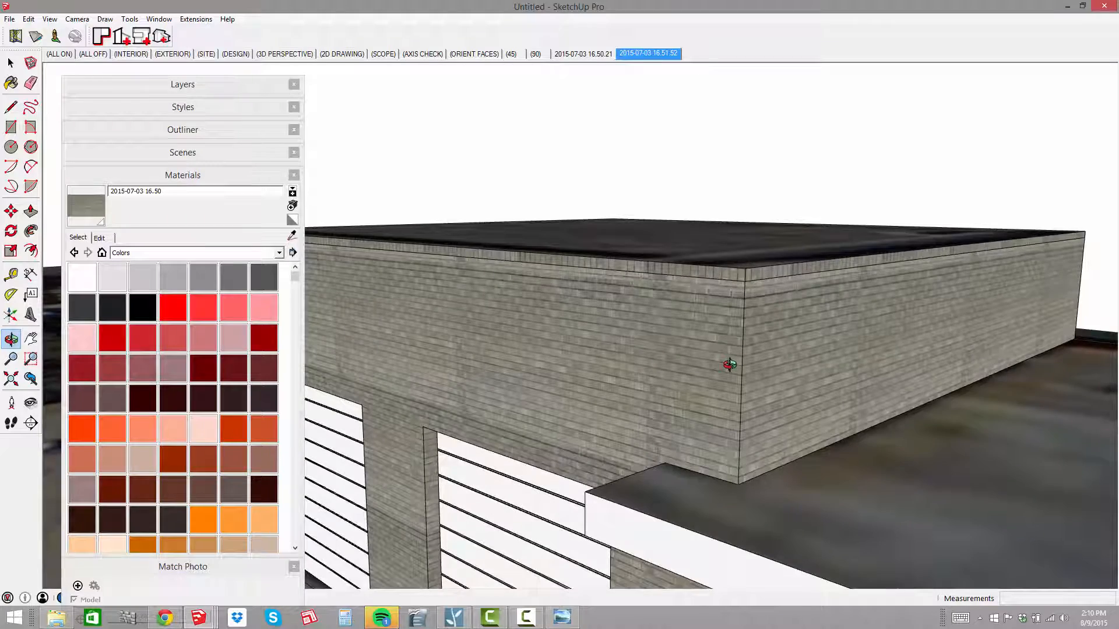
{"action": "scroll", "coordinate": [745, 291], "scroll_direction": "up", "scroll_amount": 7}
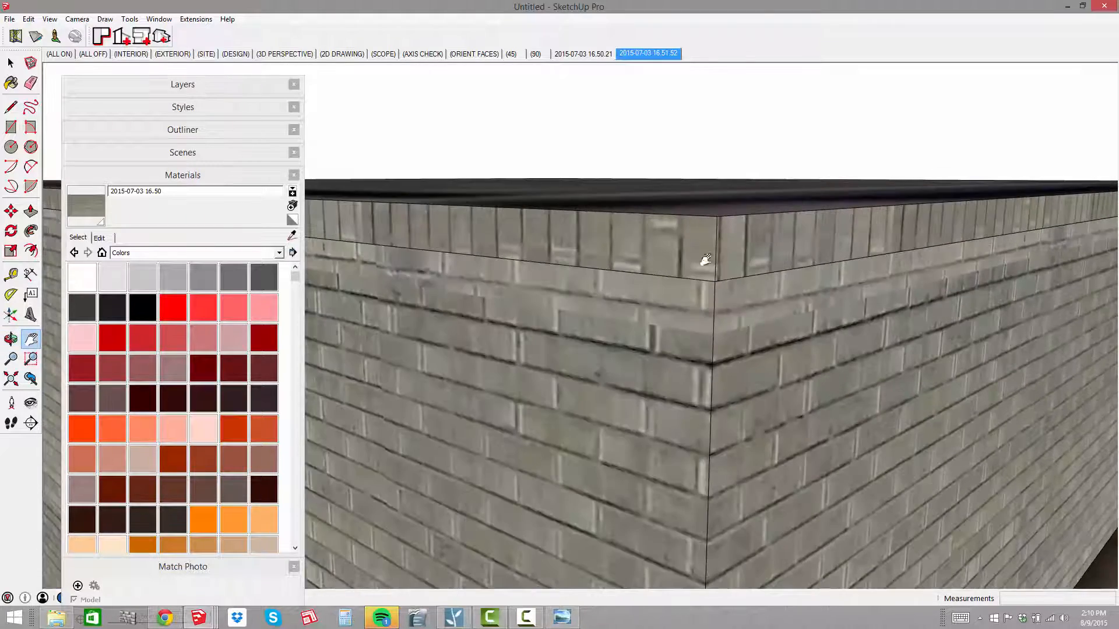
{"action": "left_click_drag", "start_coordinate": [705, 259], "coordinate": [758, 206]}
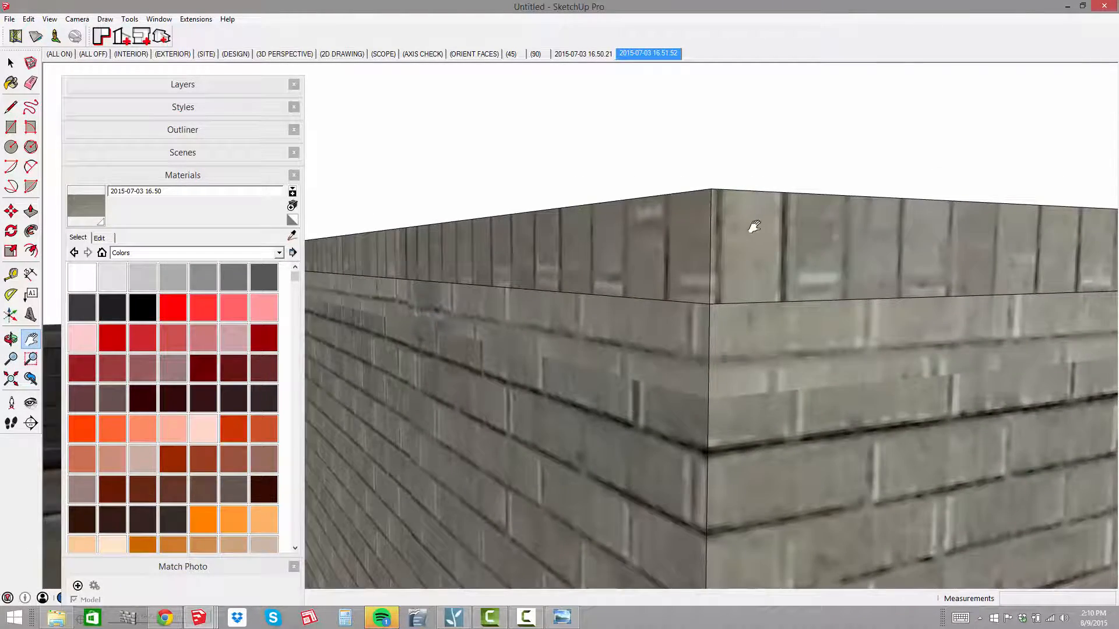
Open the side-wall window component nearest the garage-door corner for editing and paint its left jamb with the brick texture
{"action": "scroll", "coordinate": [749, 230], "scroll_direction": "down", "scroll_amount": 6}
{"action": "scroll", "coordinate": [641, 312], "scroll_direction": "up", "scroll_amount": 2}
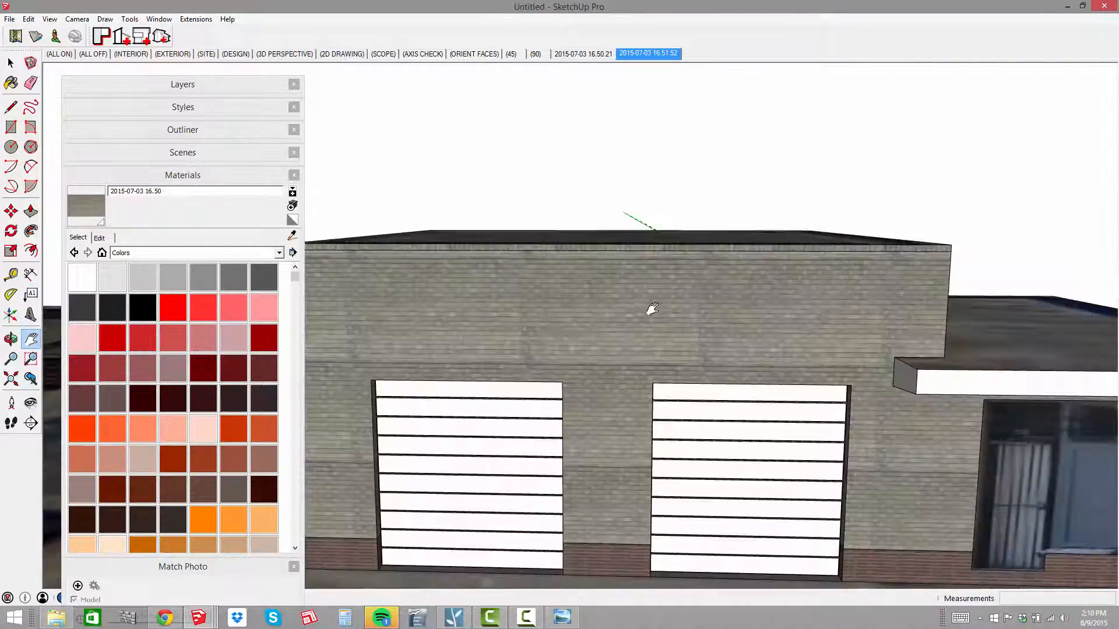
{"action": "middle_click_drag", "start_coordinate": [653, 309], "coordinate": [783, 224]}
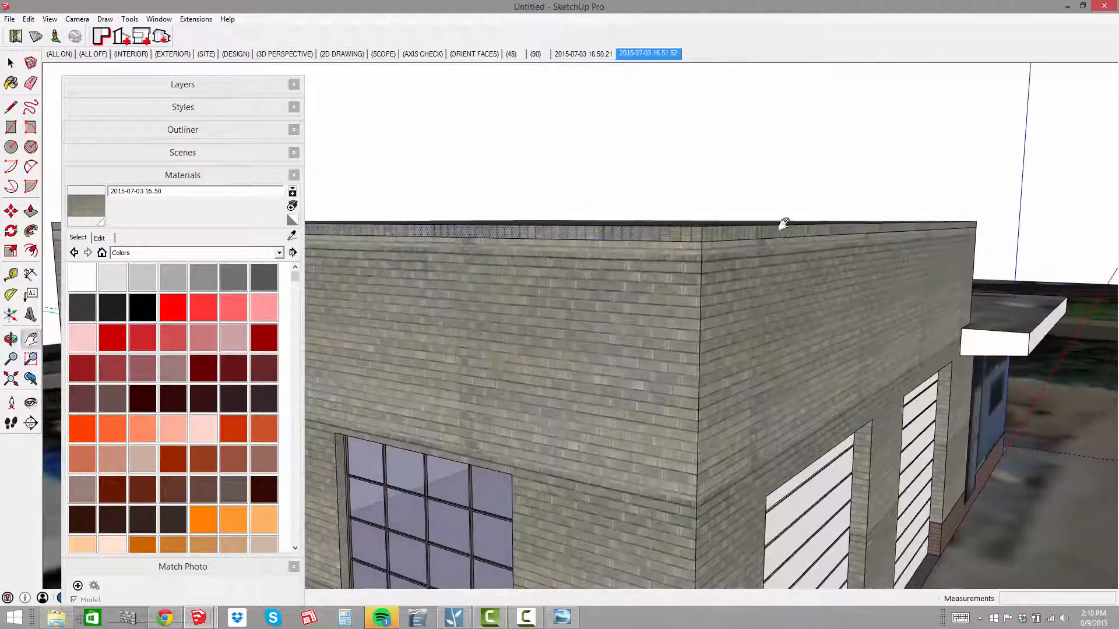
{"action": "scroll", "coordinate": [809, 163], "scroll_direction": "down", "scroll_amount": 4}
{"action": "middle_click_drag", "start_coordinate": [809, 162], "coordinate": [827, 286]}
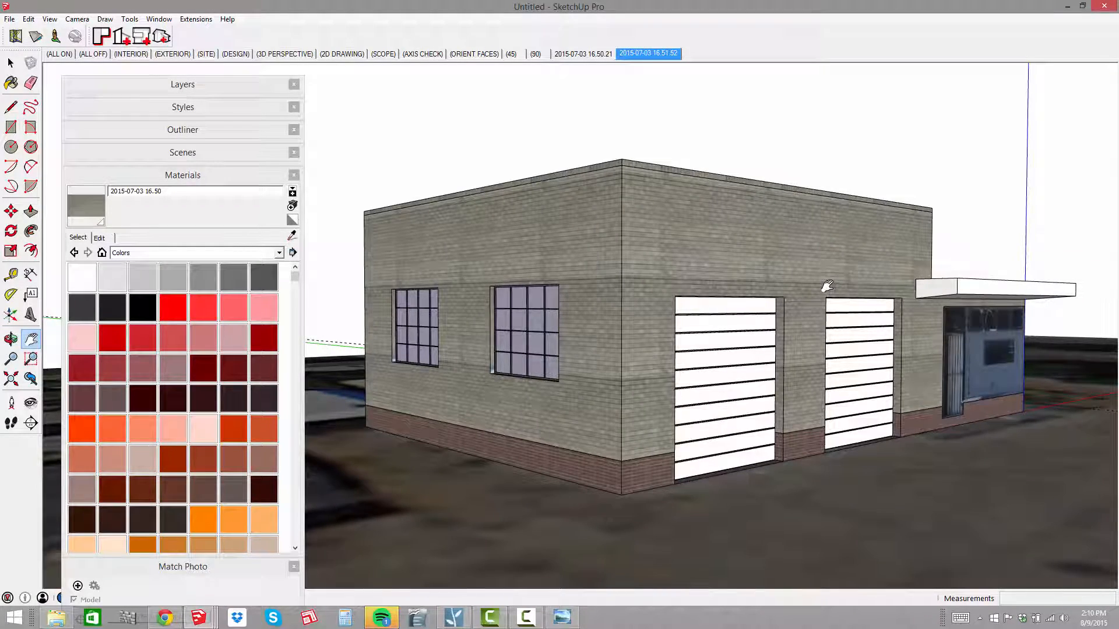
{"action": "scroll", "coordinate": [531, 303], "scroll_direction": "up", "scroll_amount": 3}
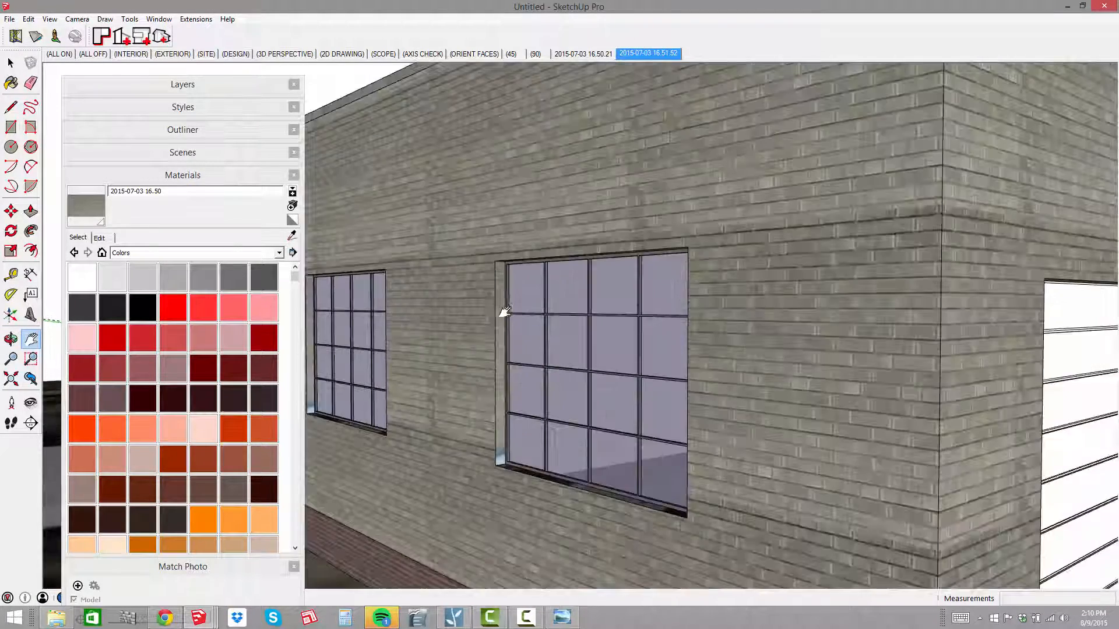
{"action": "scroll", "coordinate": [499, 301], "scroll_direction": "up", "scroll_amount": 4}
{"action": "double_click", "coordinate": [499, 294]}
{"action": "left_click", "coordinate": [503, 284]}
{"action": "left_click", "coordinate": [501, 261]}
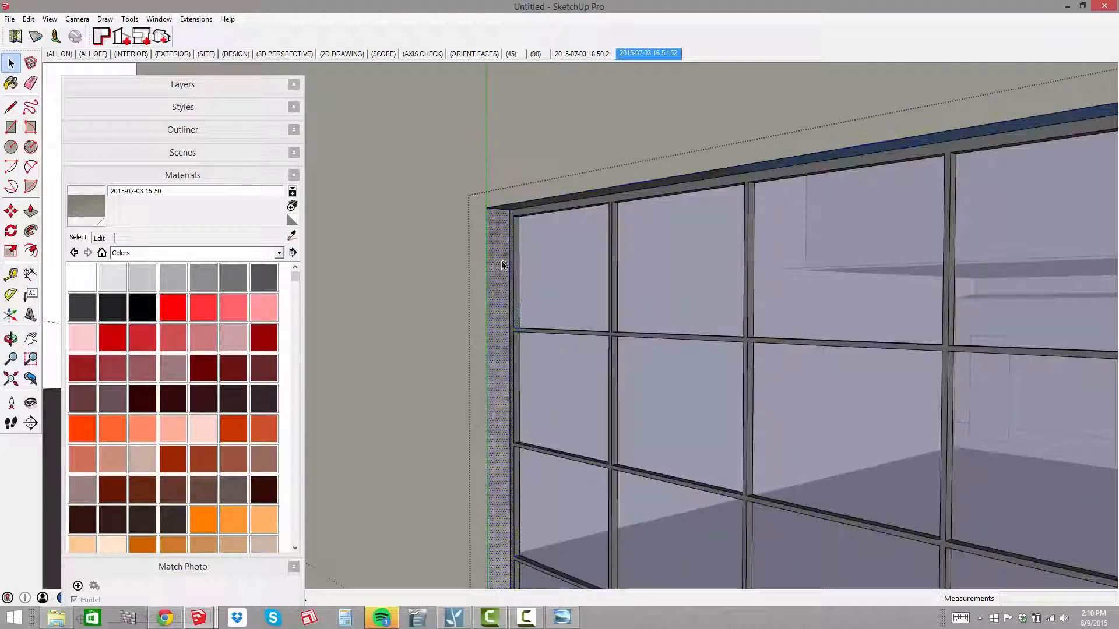
{"action": "scroll", "coordinate": [506, 260], "scroll_direction": "down", "scroll_amount": 2}
{"action": "key", "text": "b"}
{"action": "left_click", "coordinate": [500, 260]}
Paint the window opening's right jamb and sill with the same brick texture and close the component
{"action": "mouse_move", "coordinate": [508, 309]}
{"action": "middle_mouse_down"}
{"action": "mouse_move", "coordinate": [932, 252]}
{"action": "mouse_move", "coordinate": [645, 247]}
{"action": "middle_mouse_up"}
{"action": "scroll", "coordinate": [855, 209], "scroll_direction": "up", "scroll_amount": 5}
{"action": "key", "text": "b"}
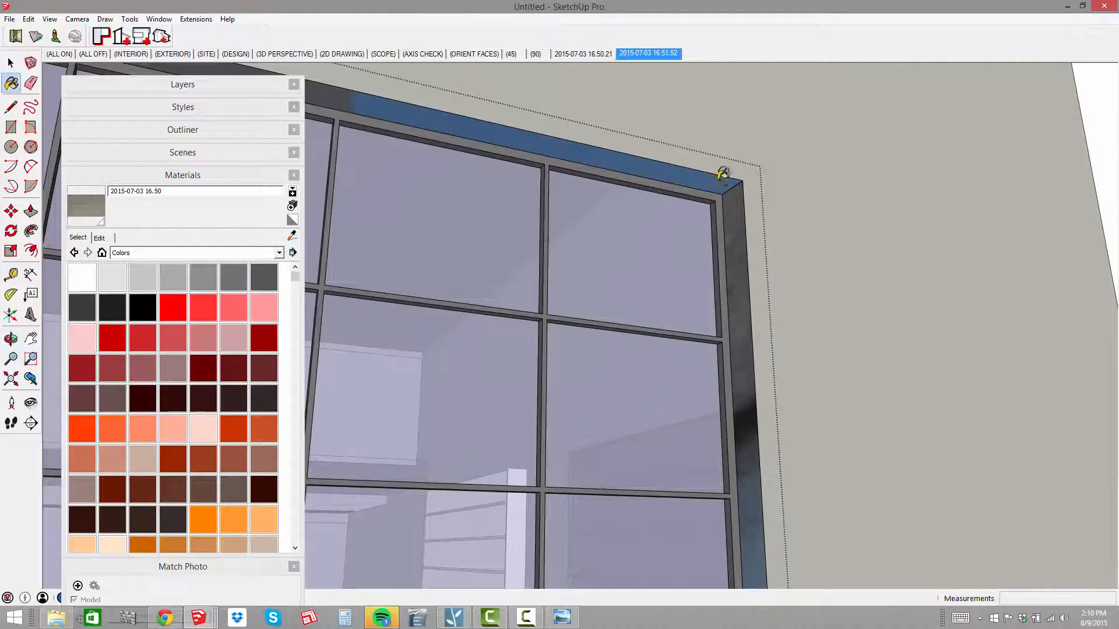
{"action": "left_click", "coordinate": [743, 216]}
{"action": "scroll", "coordinate": [747, 219], "scroll_direction": "down", "scroll_amount": 3}
{"action": "middle_click_drag", "start_coordinate": [757, 243], "coordinate": [833, 338]}
{"action": "mouse_move", "coordinate": [834, 338]}
{"action": "middle_mouse_down", "text": "shift"}
{"action": "mouse_move", "coordinate": [872, 204]}
{"action": "mouse_move", "coordinate": [956, 76]}
{"action": "middle_mouse_up", "text": "shift"}
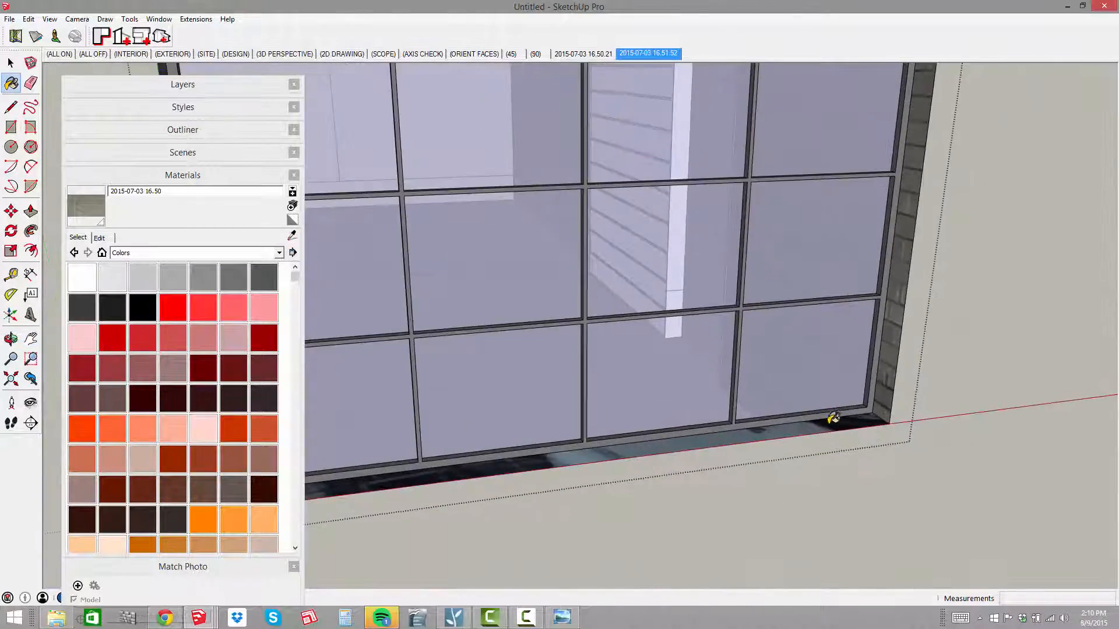
{"action": "left_click", "coordinate": [831, 420]}
{"action": "scroll", "coordinate": [831, 417], "scroll_direction": "down", "scroll_amount": 3}
{"action": "middle_click_drag", "start_coordinate": [831, 415], "coordinate": [832, 406], "text": "shift"}
{"action": "scroll", "coordinate": [832, 405], "scroll_direction": "down", "scroll_amount": 2}
{"action": "key", "text": "space"}
{"action": "scroll", "coordinate": [734, 285], "scroll_direction": "down", "scroll_amount": 5}
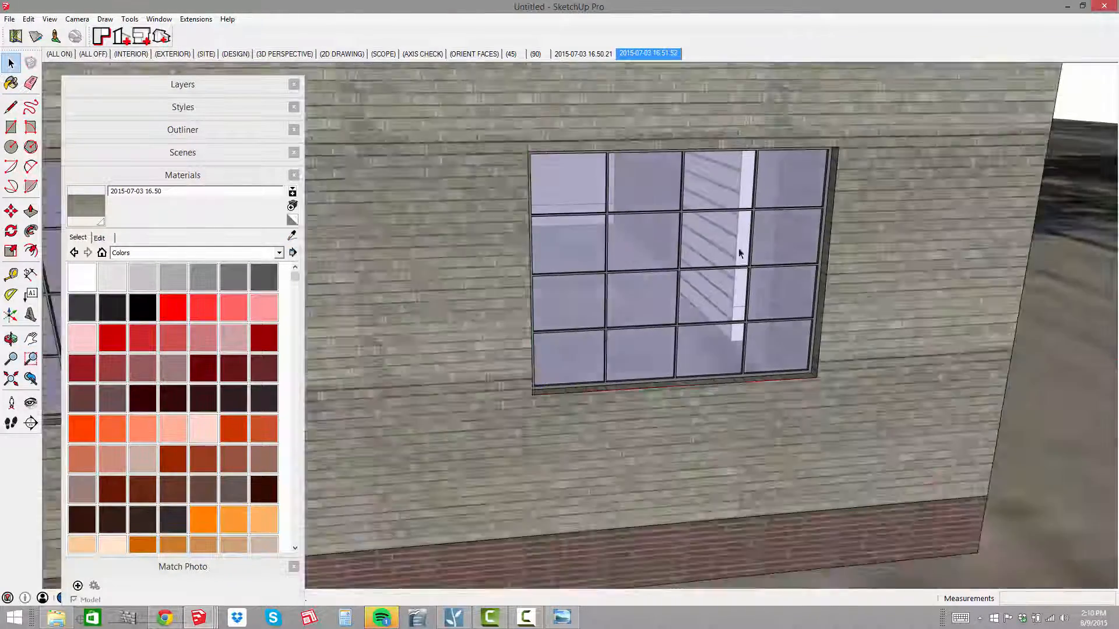
Examine the textured building from the windowed side, from above, and around to the canopy and blue storefront corner
{"action": "scroll", "coordinate": [624, 294], "scroll_direction": "down", "scroll_amount": 8}
{"action": "key", "text": "h"}
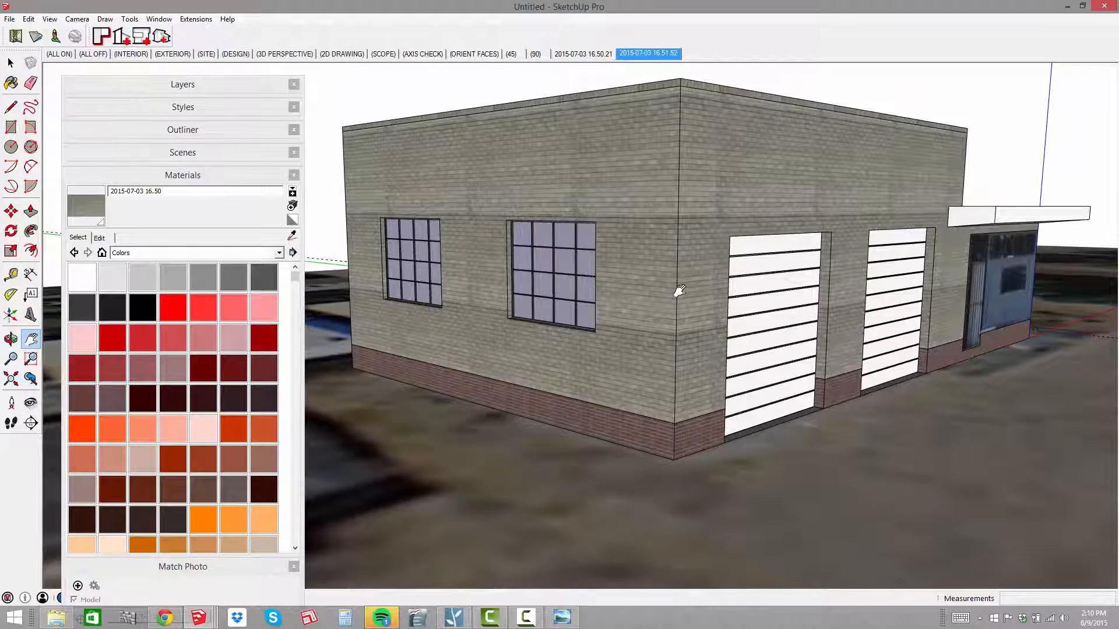
{"action": "scroll", "coordinate": [618, 269], "scroll_direction": "down", "scroll_amount": 4}
{"action": "middle_click_drag", "start_coordinate": [618, 269], "coordinate": [630, 321]}
{"action": "middle_click_drag", "start_coordinate": [630, 320], "coordinate": [765, 295], "text": "shift"}
{"action": "scroll", "coordinate": [693, 326], "scroll_direction": "down", "scroll_amount": 2}
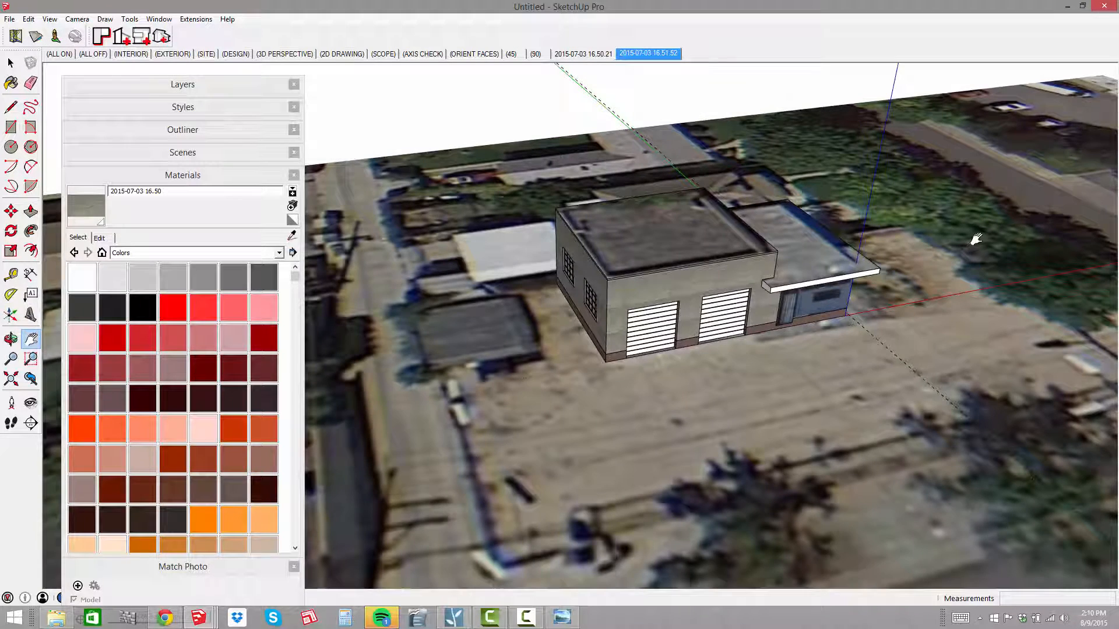
{"action": "scroll", "coordinate": [869, 294], "scroll_direction": "up", "scroll_amount": 3}
{"action": "middle_click_drag", "start_coordinate": [654, 376], "coordinate": [644, 224]}
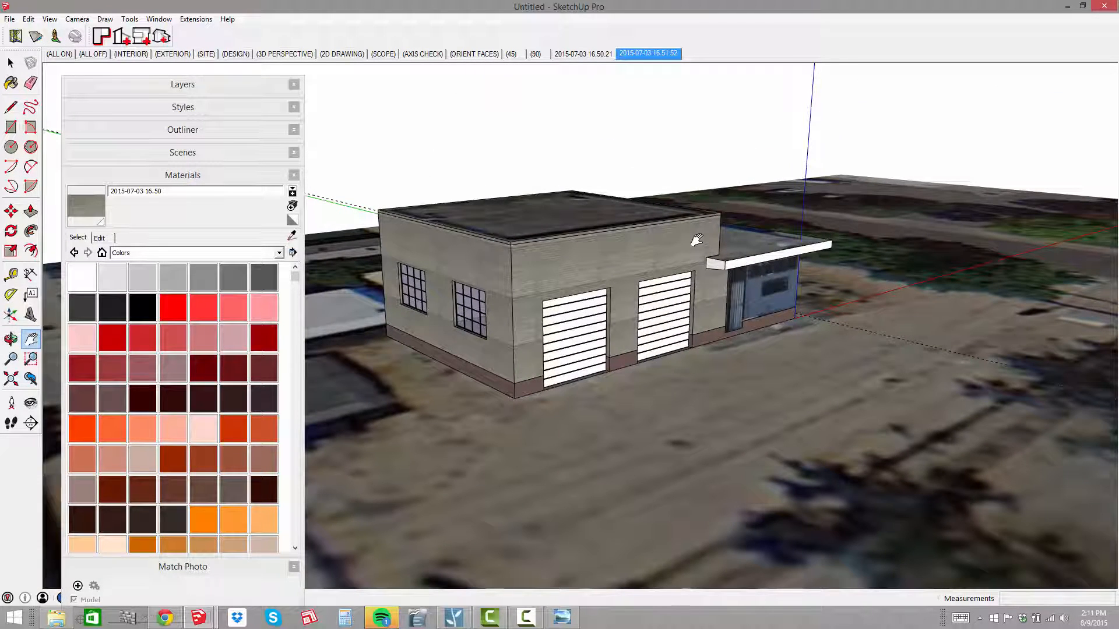
{"action": "middle_click_drag", "start_coordinate": [616, 291], "coordinate": [740, 370]}
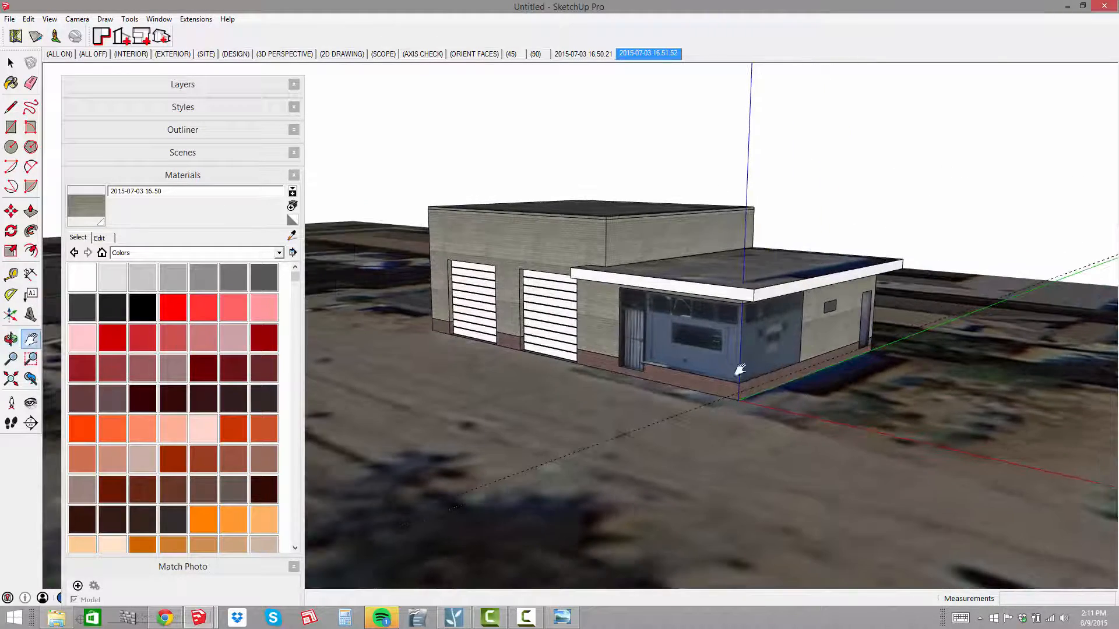
{"action": "scroll", "coordinate": [765, 377], "scroll_direction": "up", "scroll_amount": 3}
{"action": "scroll", "coordinate": [683, 337], "scroll_direction": "up", "scroll_amount": 2}
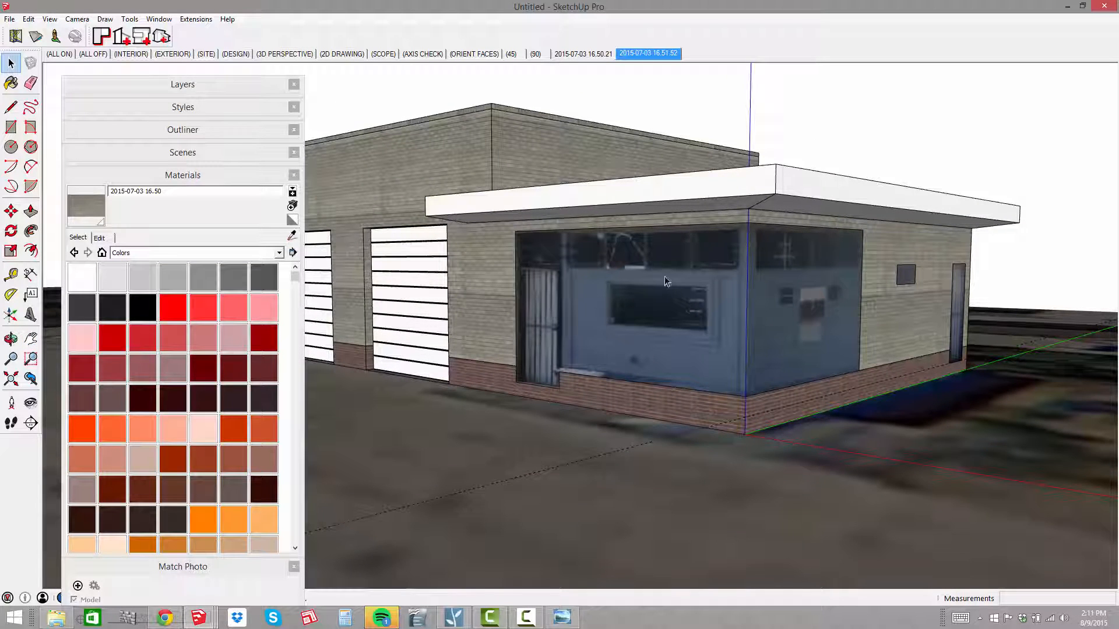
{"action": "middle_click_drag", "start_coordinate": [409, 467], "coordinate": [411, 470]}
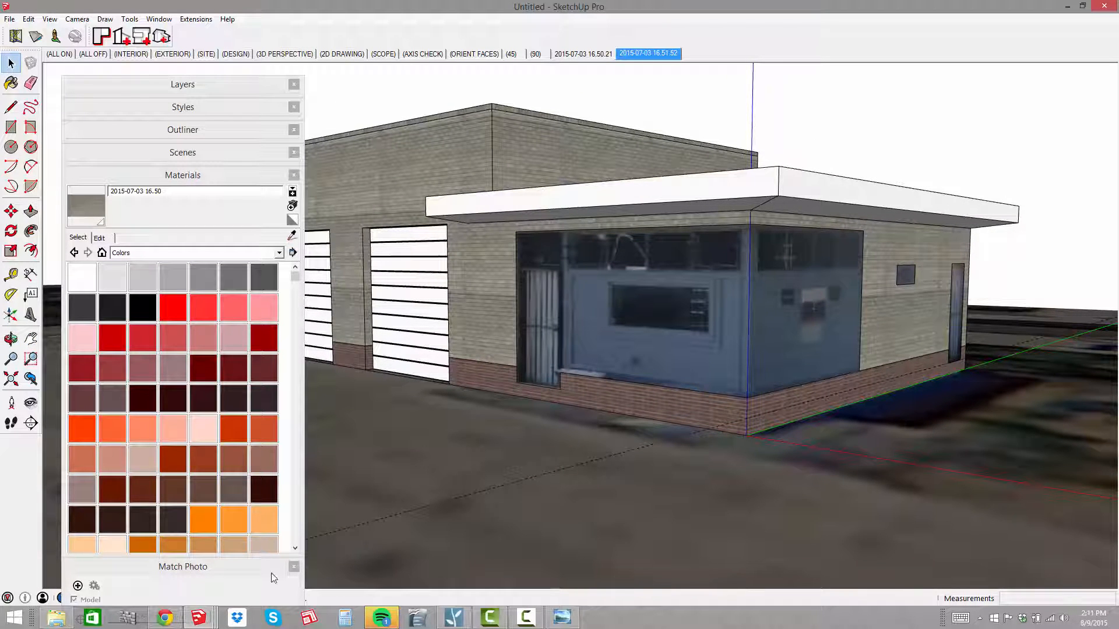
Switch to the BD_GastroPub_RenderReady - Existing.skp model and examine its storefront corner, windows, doors and roofs from several angles
{"action": "mouse_move", "coordinate": [198, 621]}
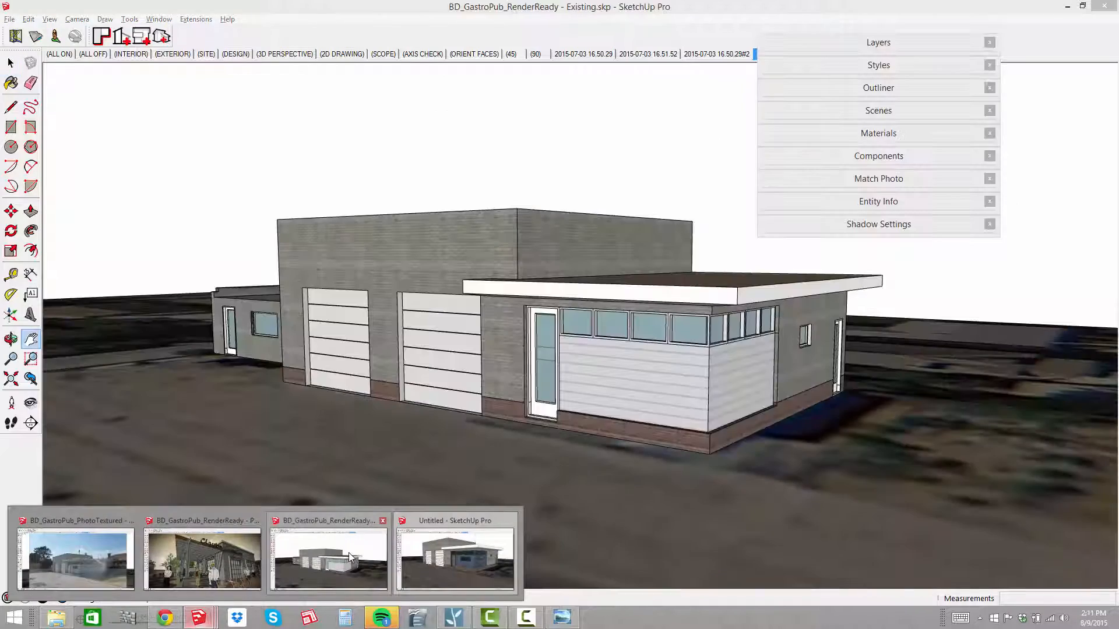
{"action": "left_click", "coordinate": [348, 553]}
{"action": "middle_click_drag", "start_coordinate": [725, 488], "coordinate": [623, 390]}
{"action": "scroll", "coordinate": [679, 346], "scroll_direction": "up", "scroll_amount": 3}
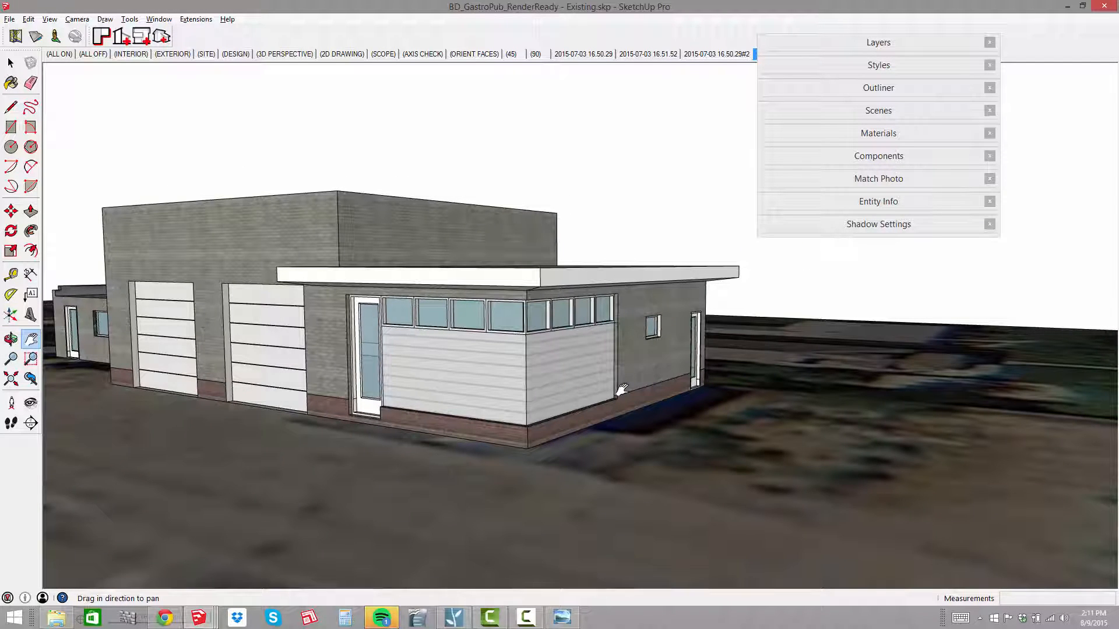
{"action": "middle_click_drag", "start_coordinate": [490, 370], "coordinate": [748, 338]}
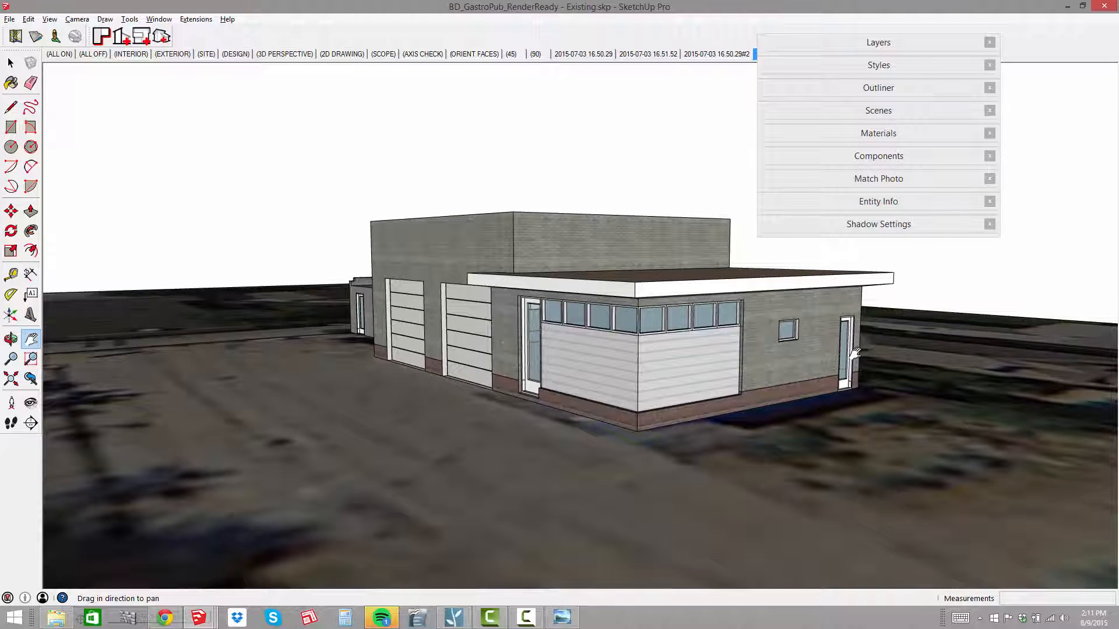
{"action": "middle_click_drag", "start_coordinate": [845, 379], "coordinate": [592, 380]}
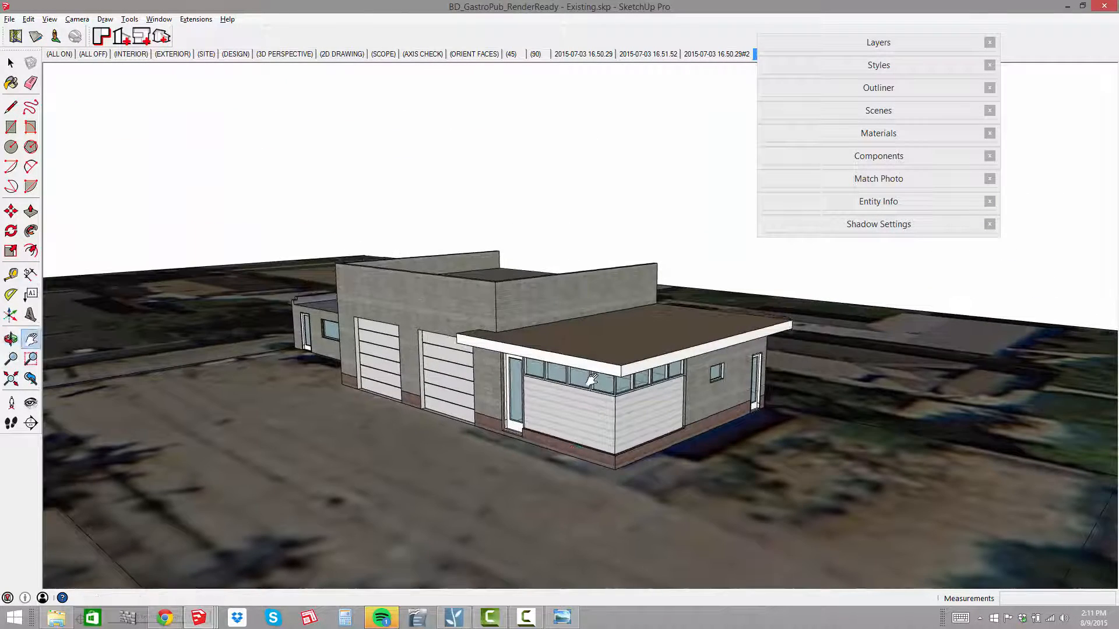